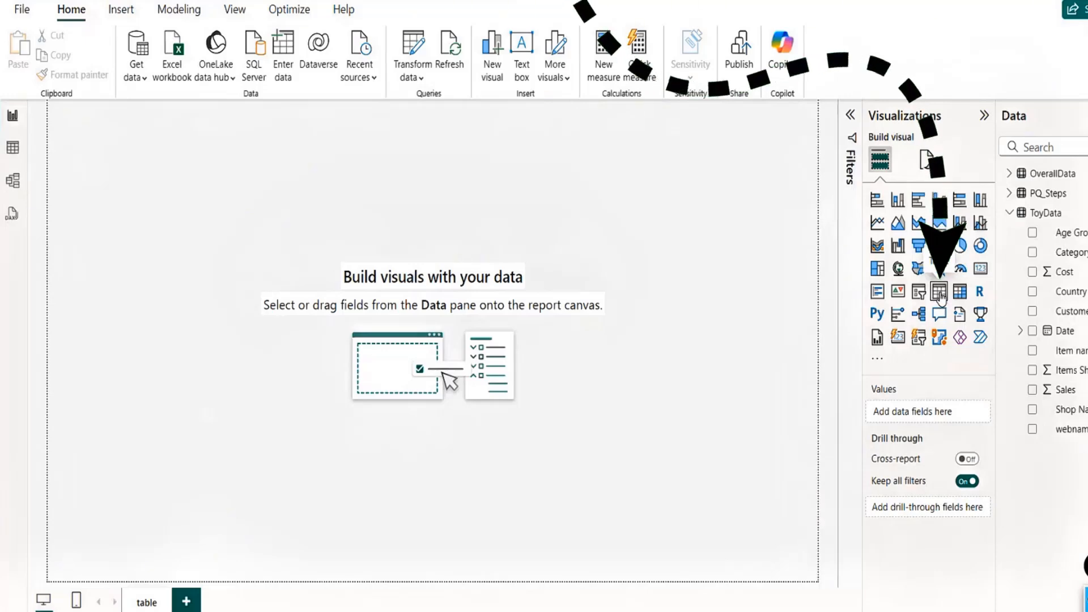
- Insert a table visual on the report canvas and enlarge it
left_click(939, 294)
left_click_drag(188, 220, 343, 303)
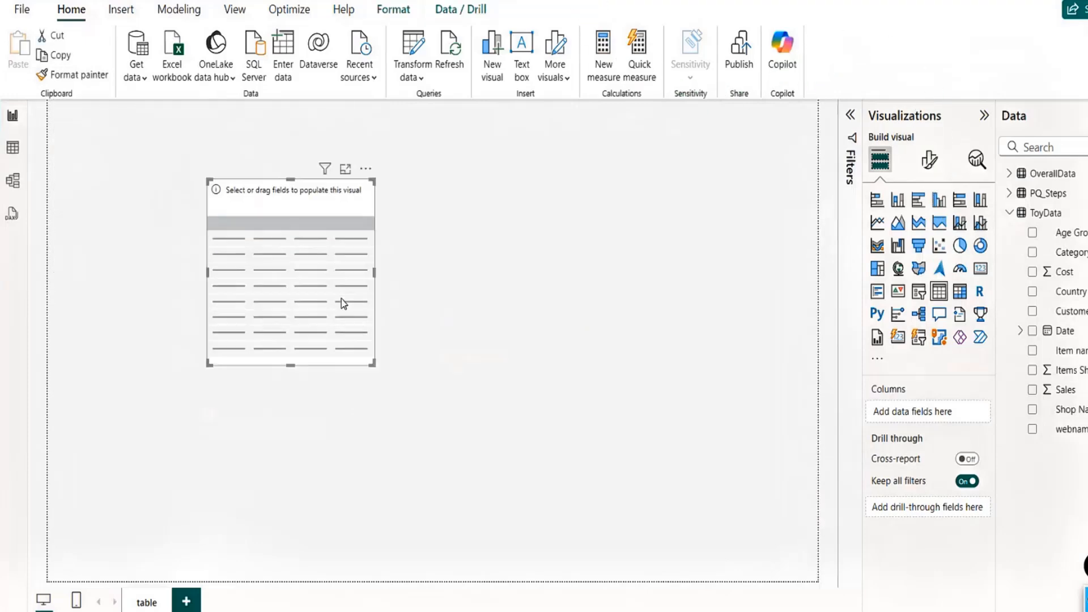
left_click_drag(372, 363, 623, 479)
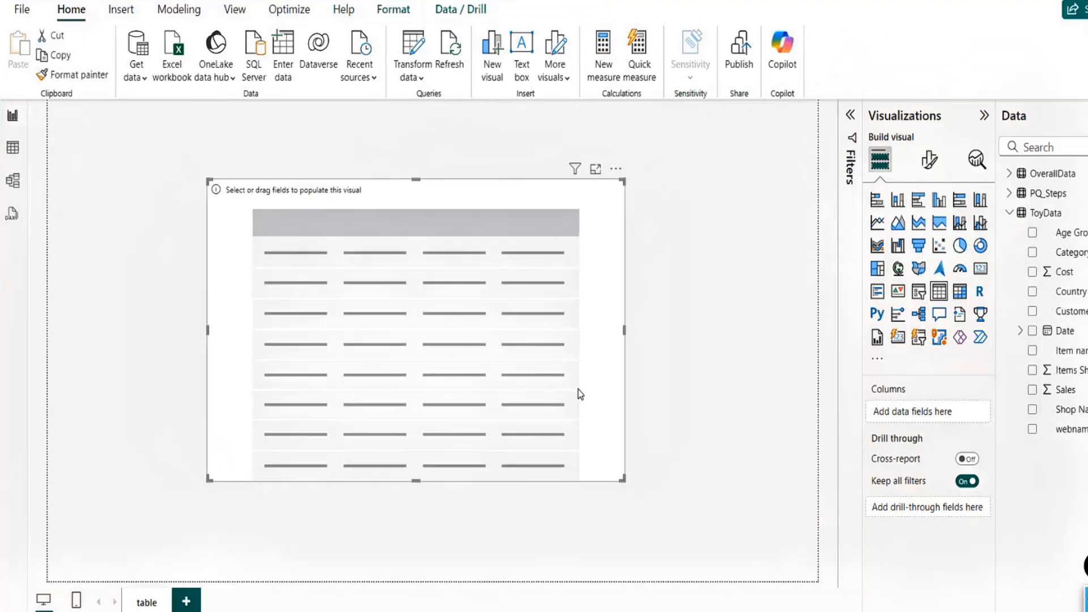
left_click_drag(577, 389, 583, 365)
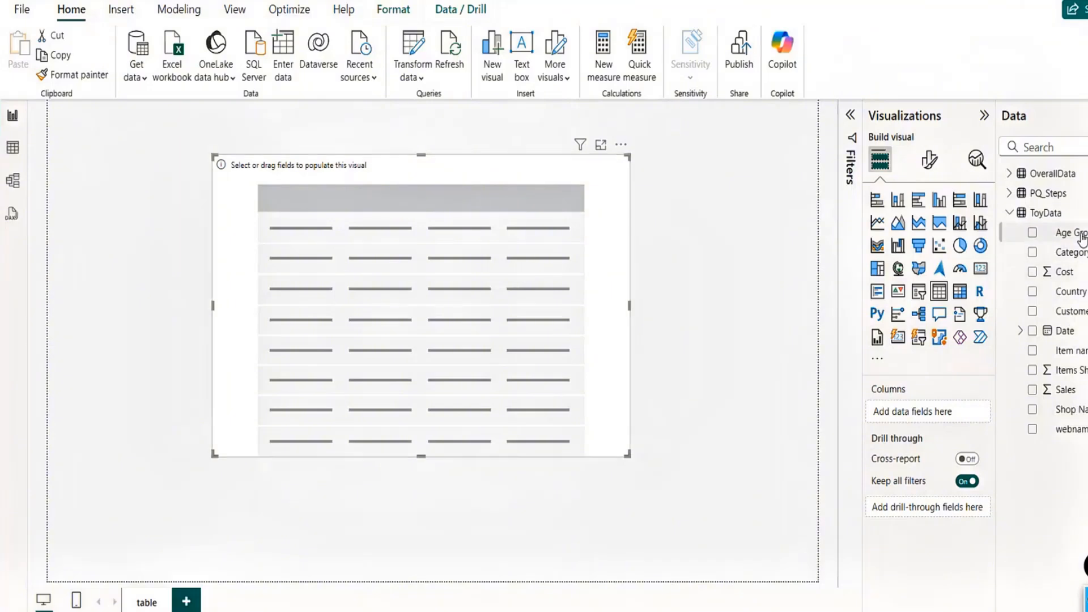
- Add the ToyData fields Age Group, Category, Sales, Items Shipped and Cost as table columns
left_click_drag(1078, 236, 926, 418)
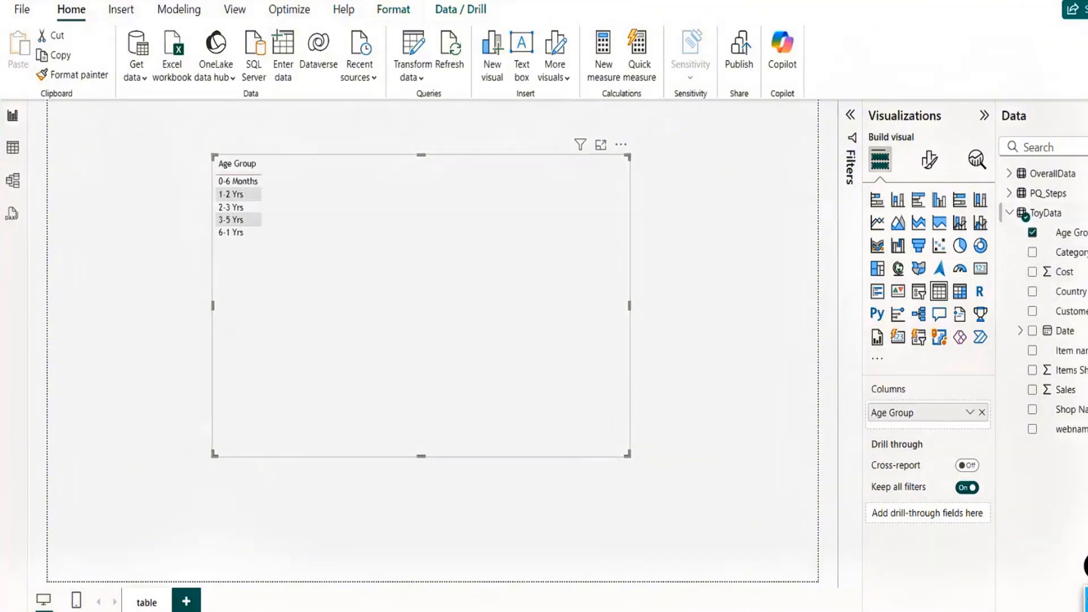
left_click_drag(1075, 257, 916, 430)
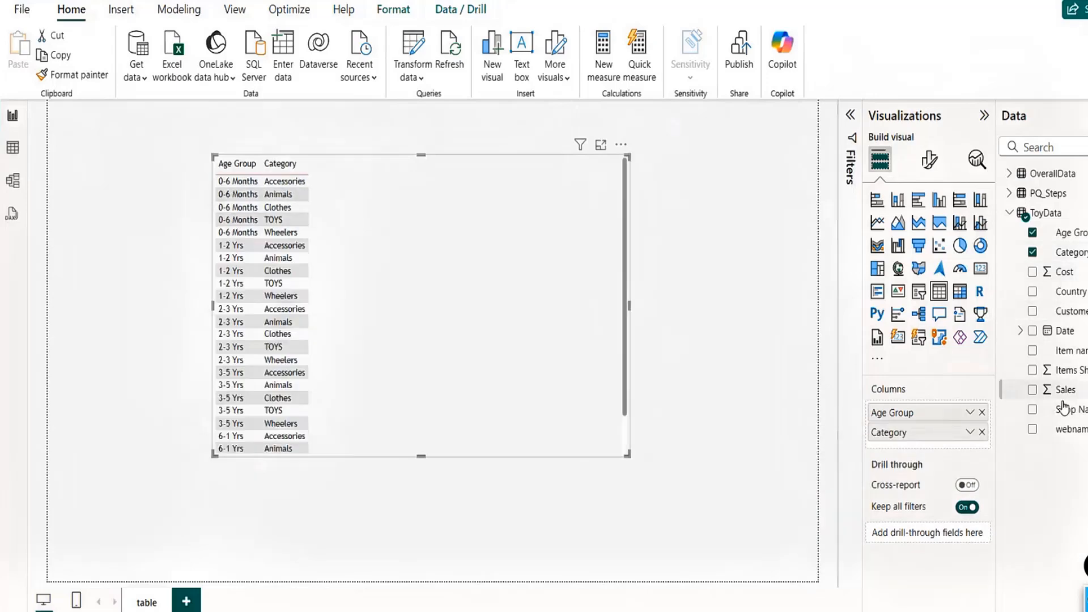
left_click_drag(1052, 390, 946, 447)
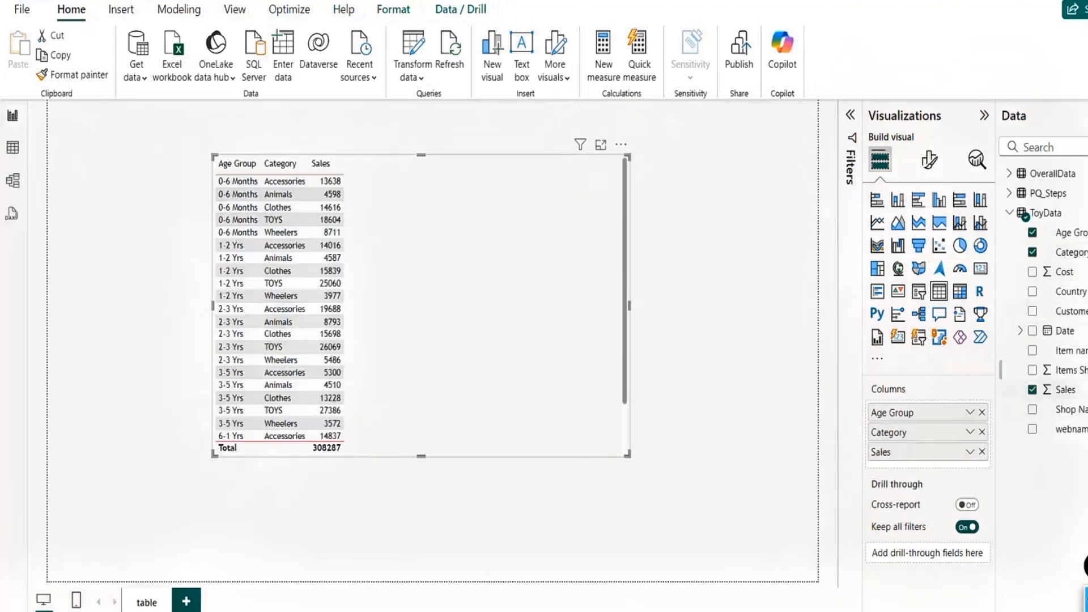
left_click_drag(1058, 370, 919, 477)
left_click_drag(1059, 272, 907, 482)
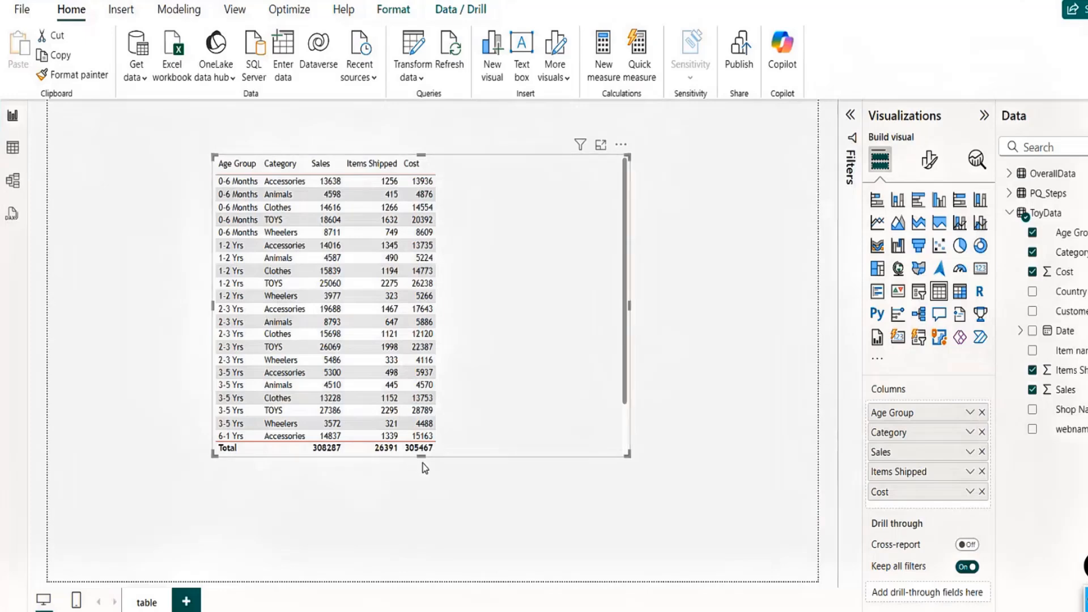
- Lengthen and move the table visual, and remove Age Group from its columns
left_click_drag(422, 458, 427, 512)
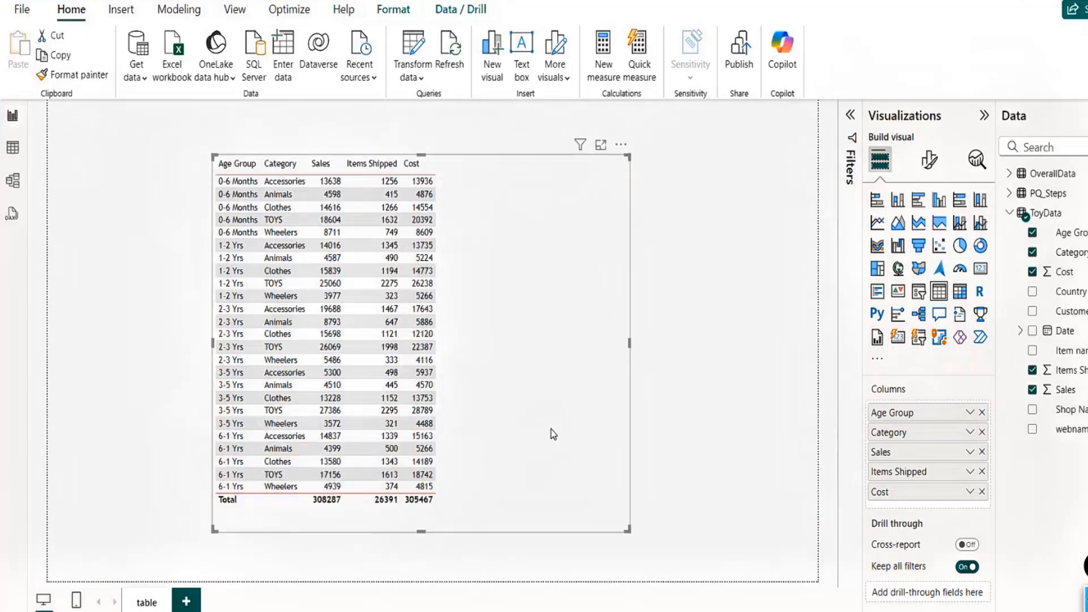
left_click_drag(553, 435, 463, 443)
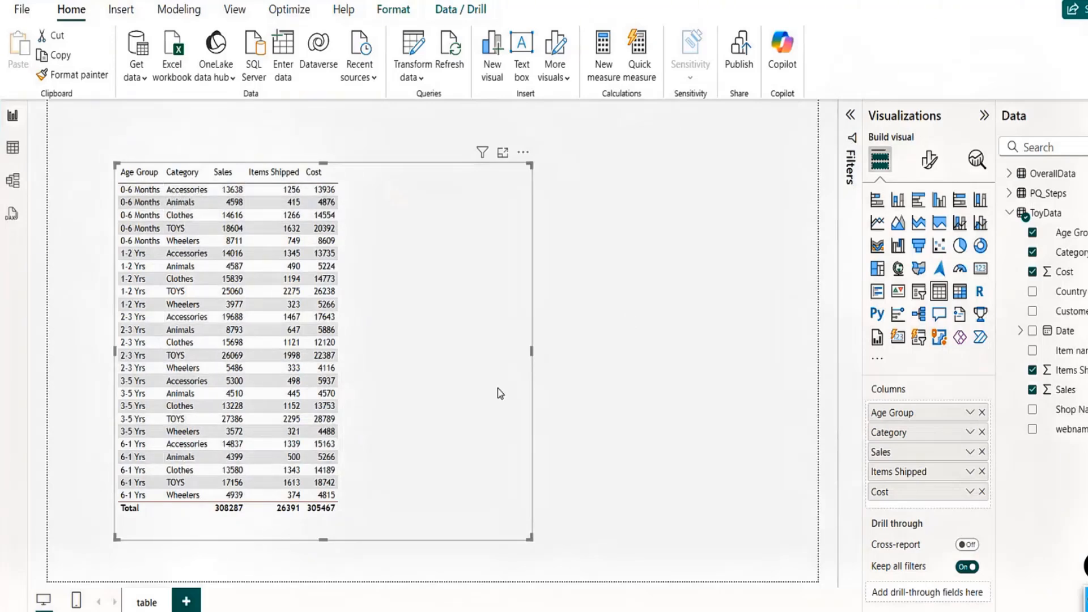
left_click(982, 412)
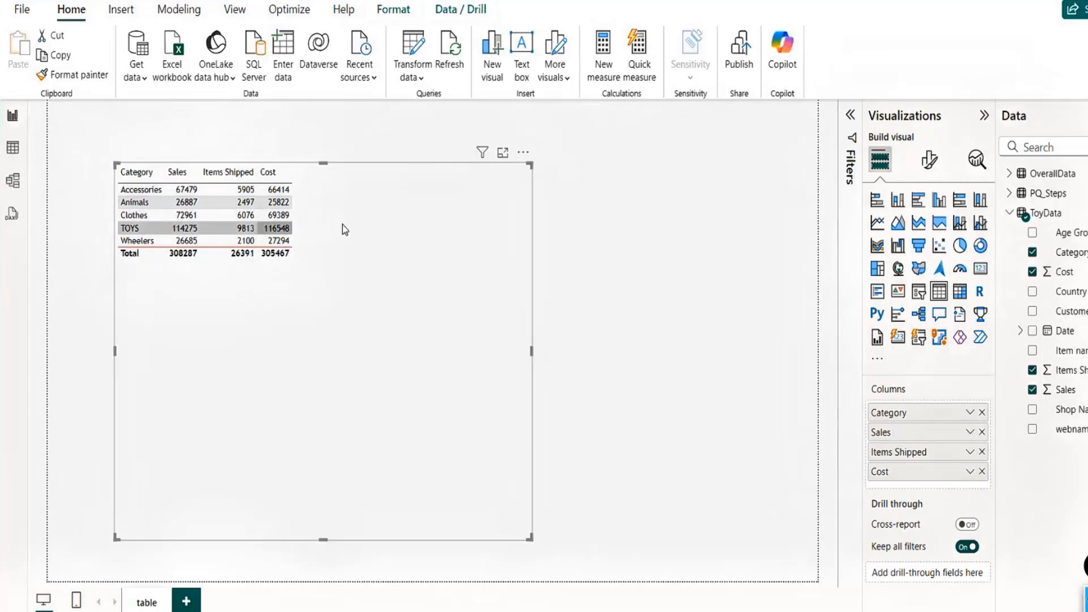
- Sort the table by its column headers, finishing with Category in ascending order
left_click(176, 172)
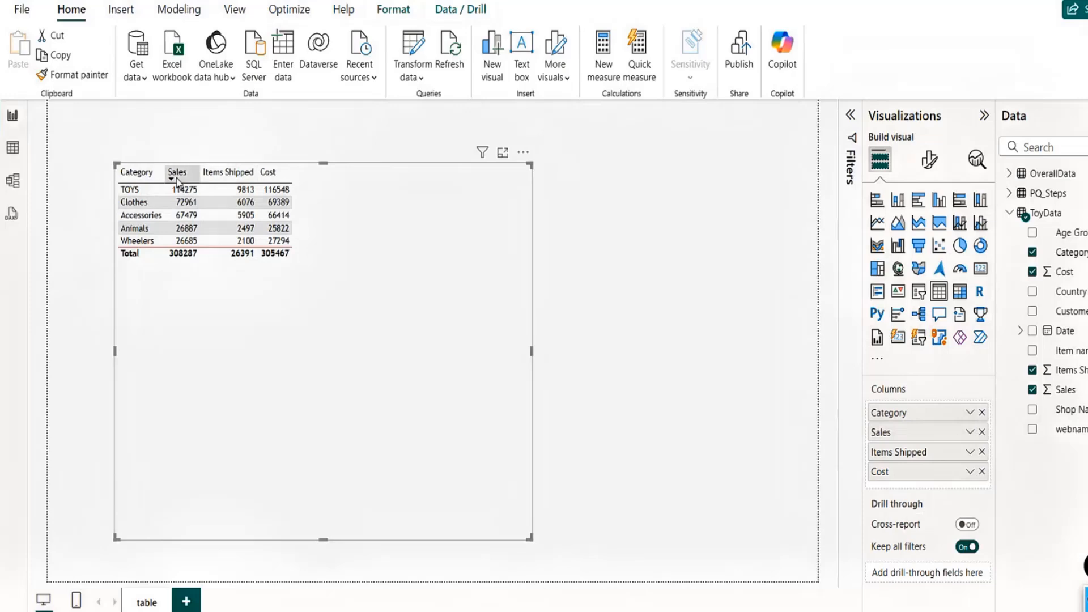
left_click(176, 179)
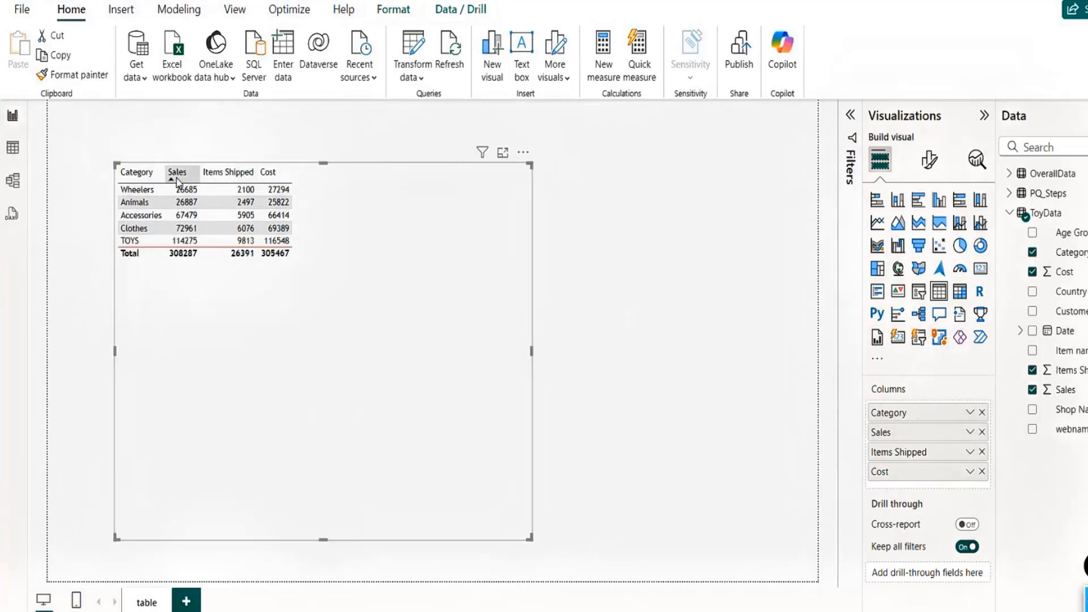
left_click(230, 176)
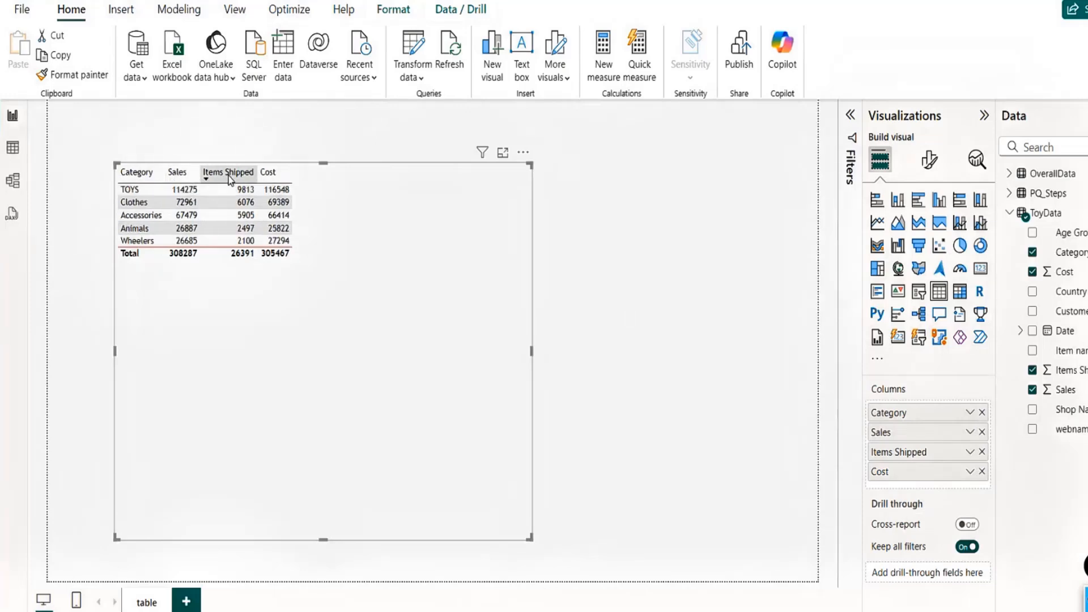
left_click(130, 176)
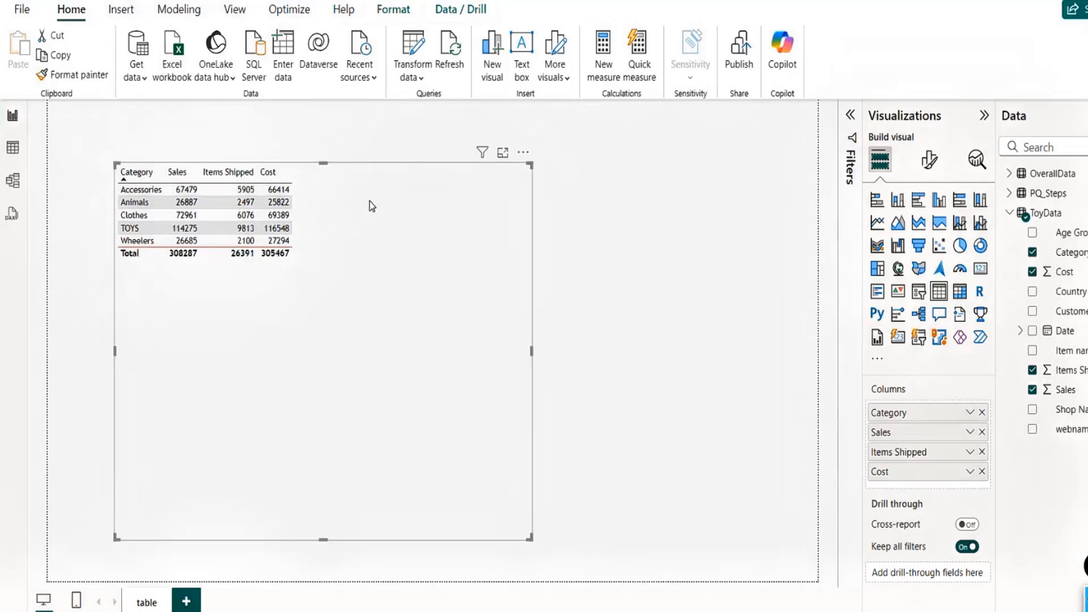
- Open the table's format settings and apply the Bold header style preset
left_click(927, 164)
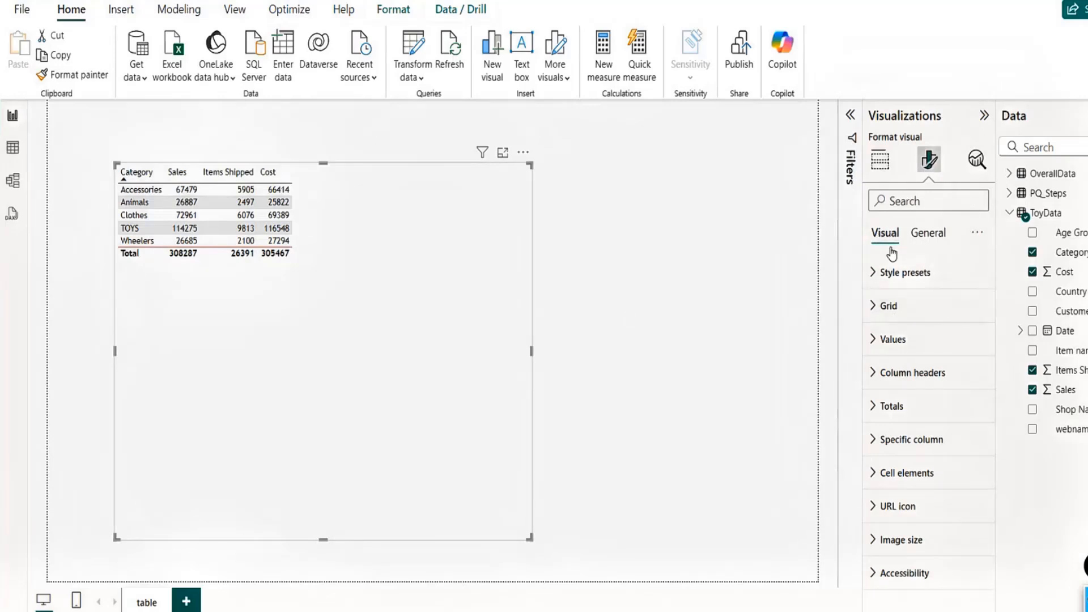
left_click(874, 274)
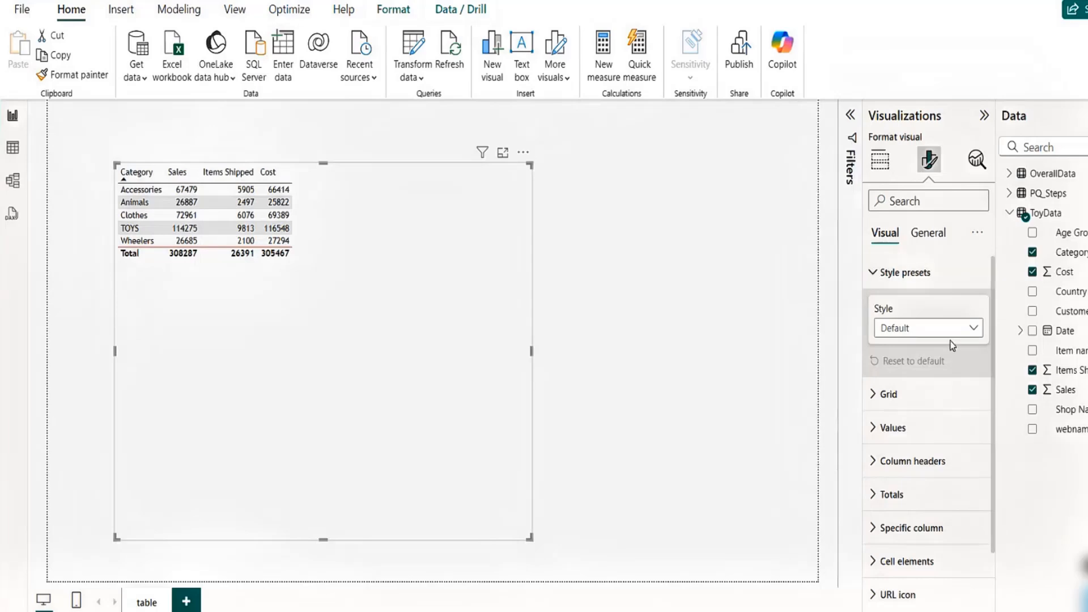
left_click(936, 334)
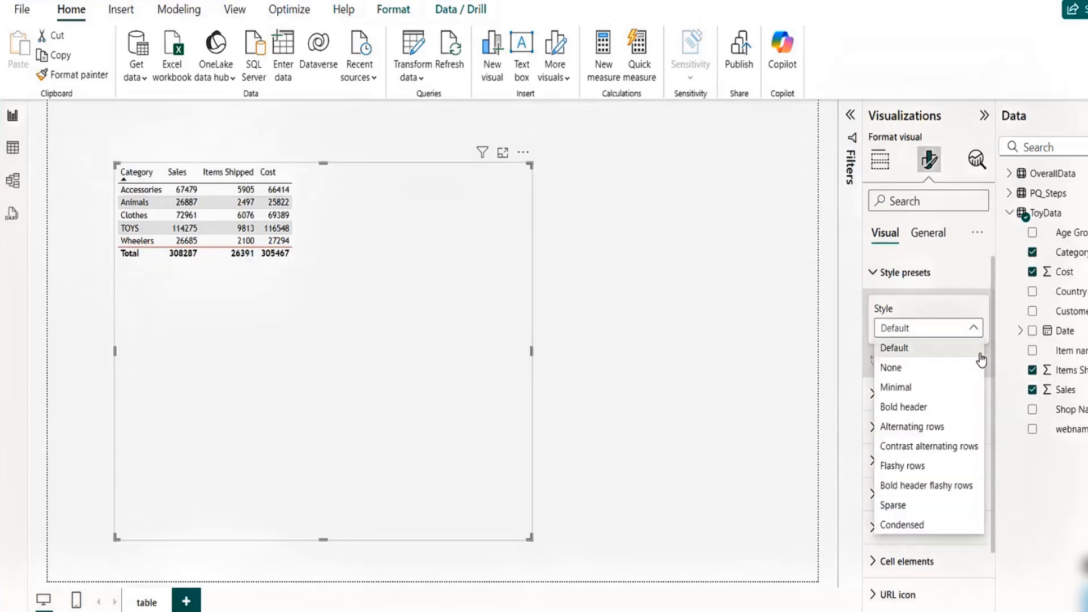
left_click(929, 404)
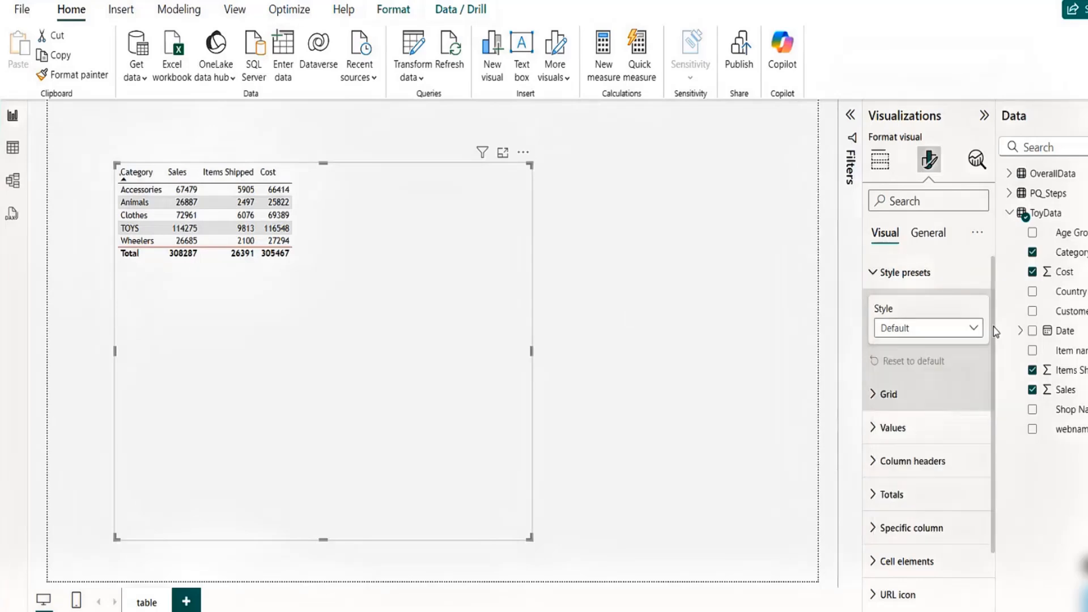
- Try the Contrast alternating rows and Bold header flashy rows style presets on the table
left_click(942, 333)
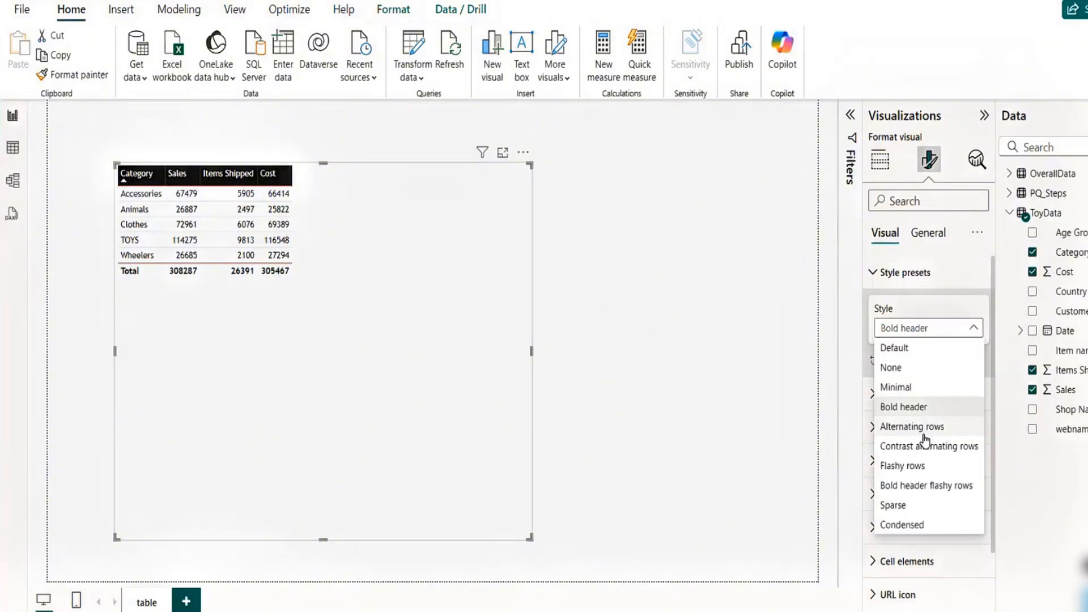
left_click(920, 447)
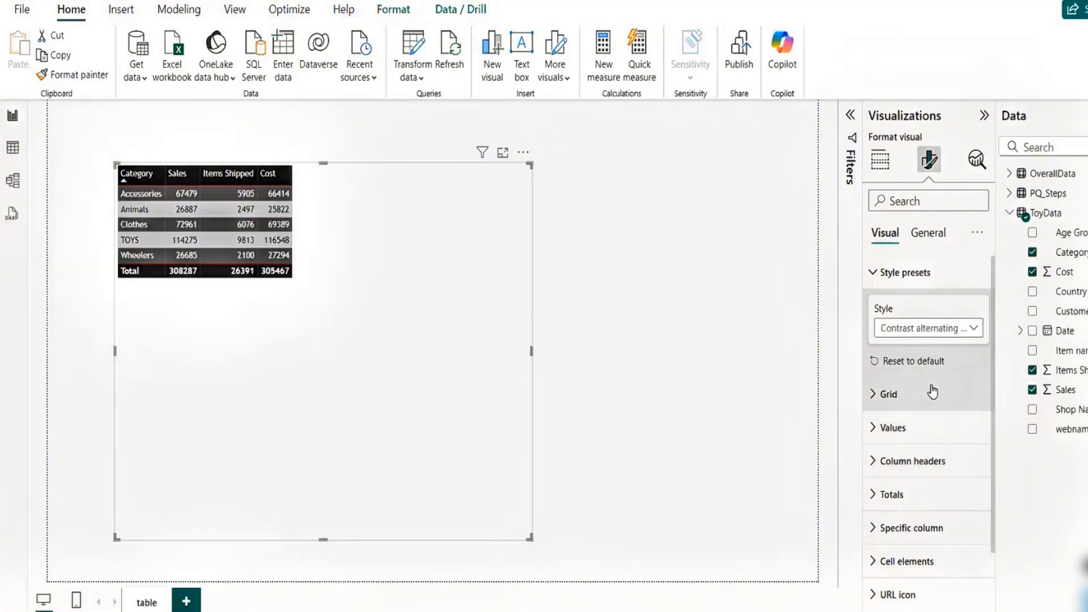
left_click(915, 329)
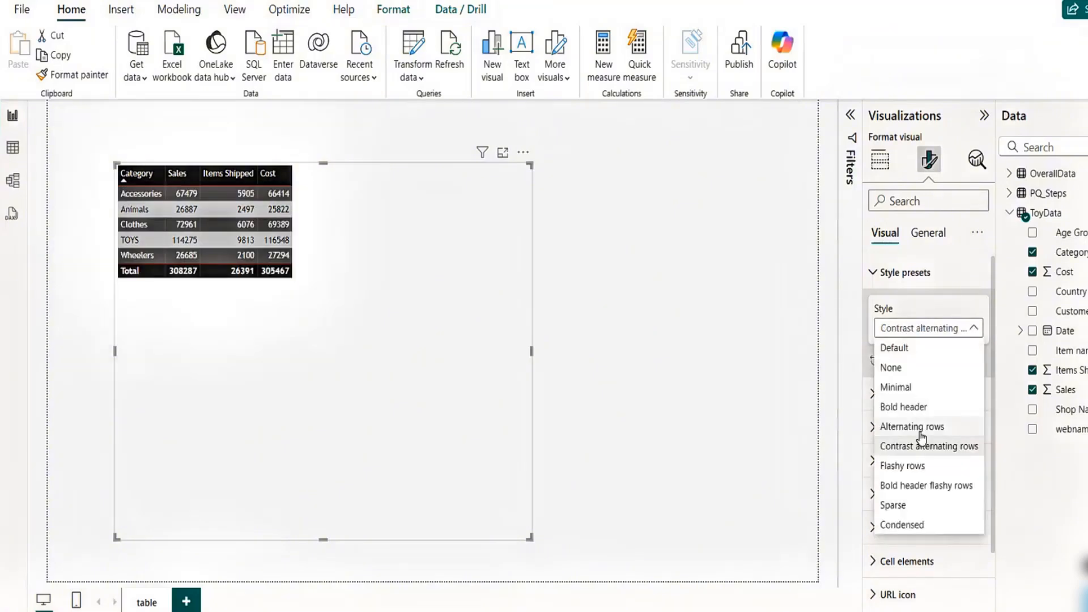
left_click(906, 486)
- Apply the Condensed and then the Minimal style preset to the table
left_click(965, 328)
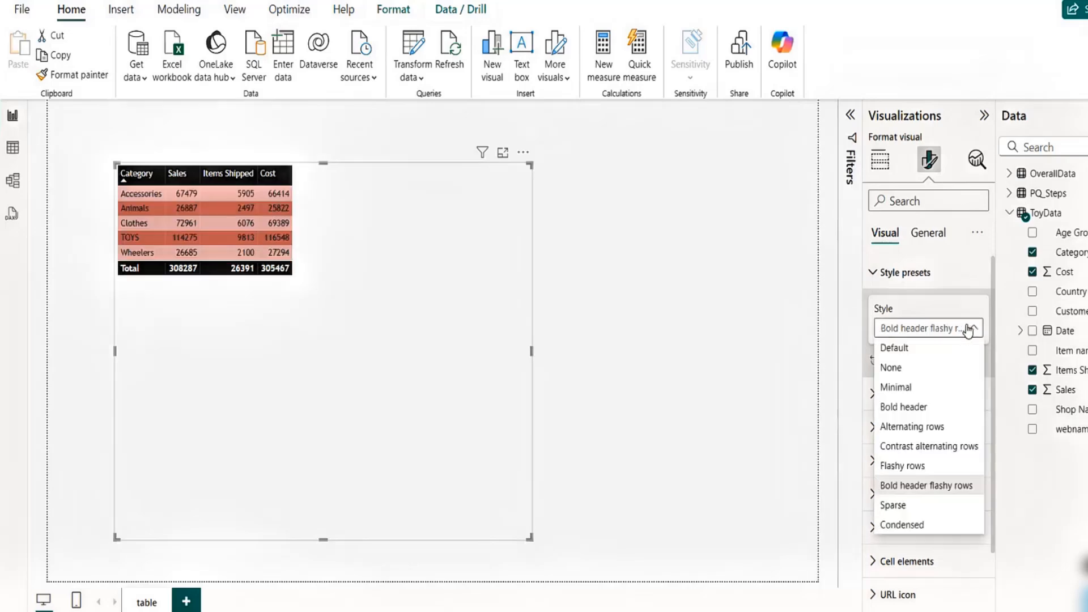
left_click(912, 526)
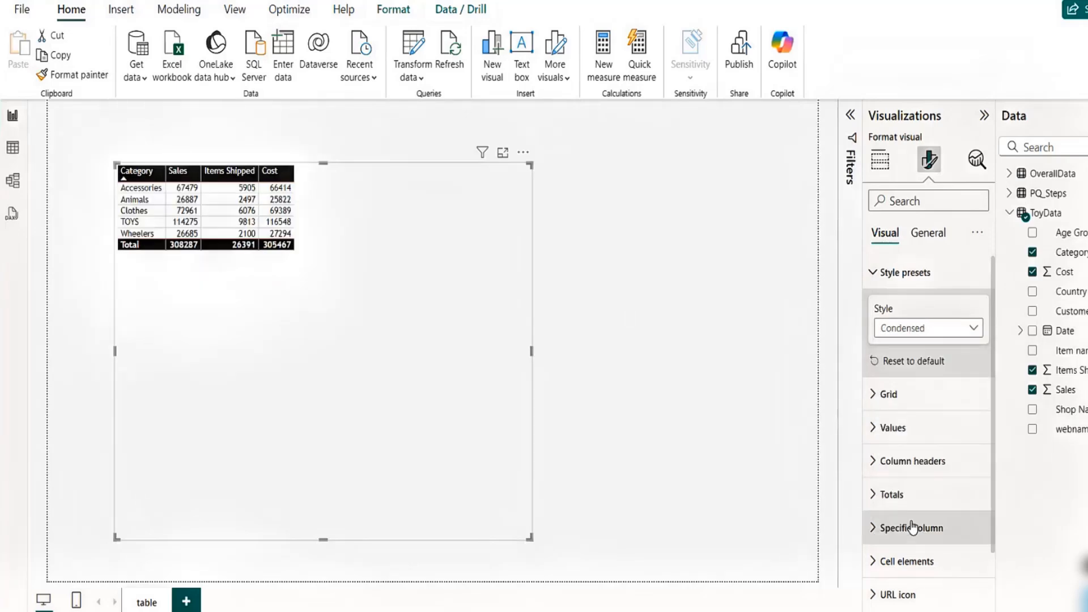
left_click(938, 331)
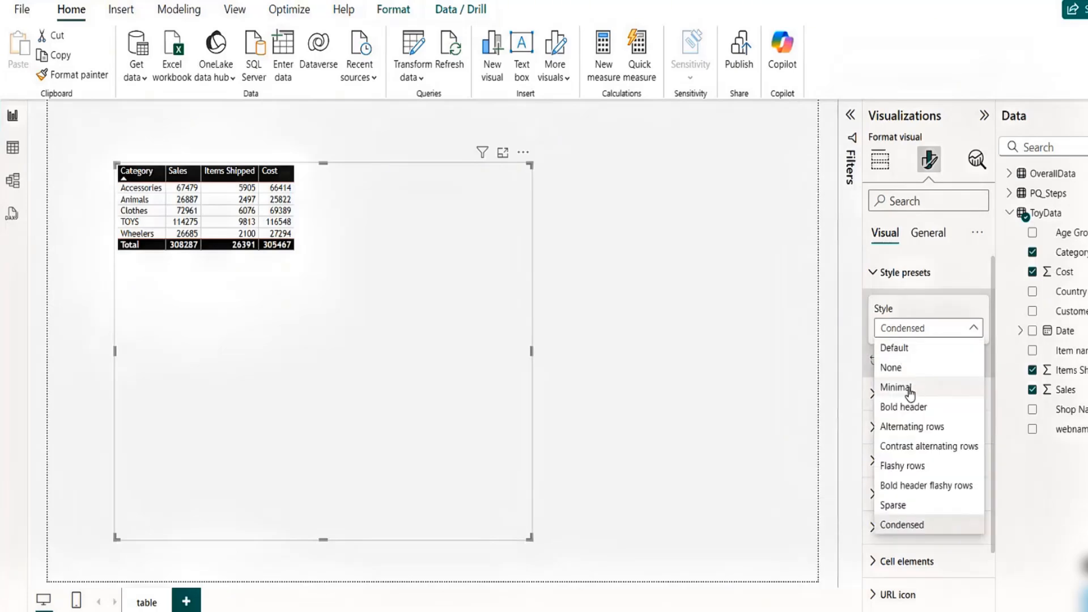
left_click(911, 388)
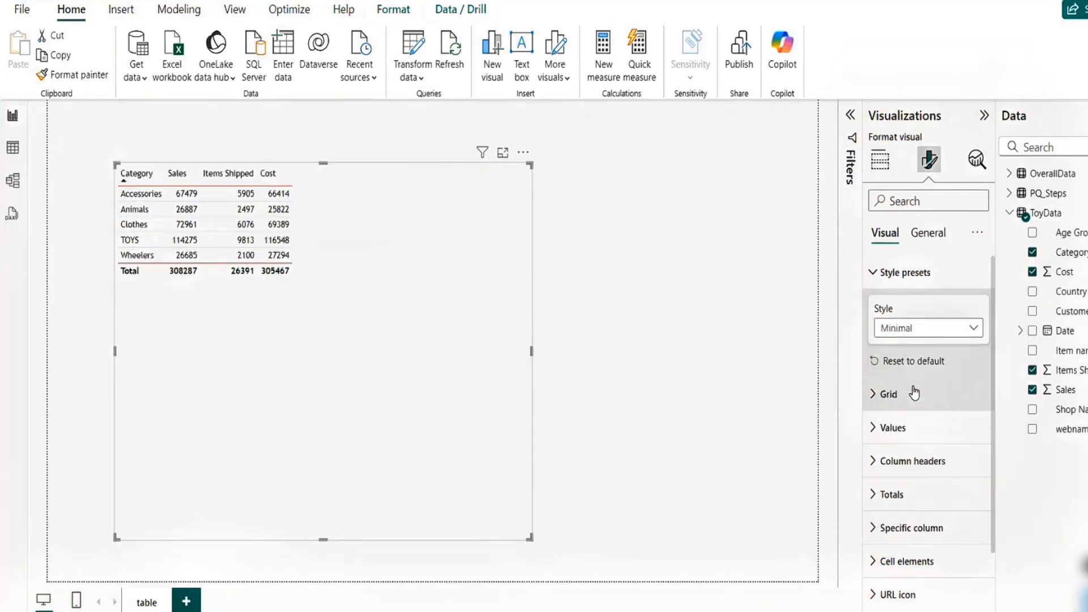
- Set the table's style preset back to Default
left_click(931, 329)
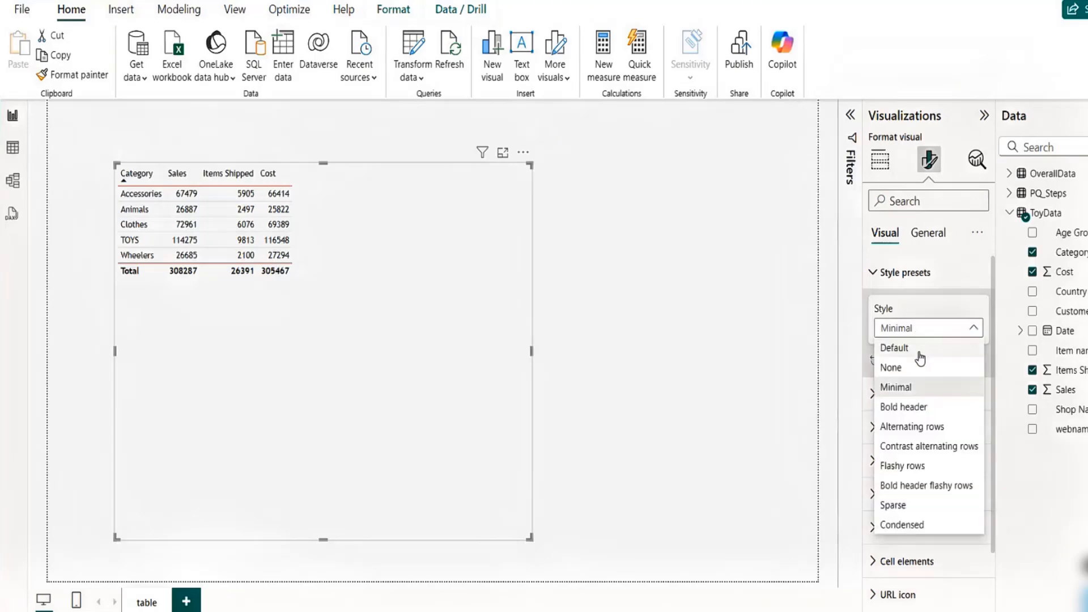
left_click(918, 350)
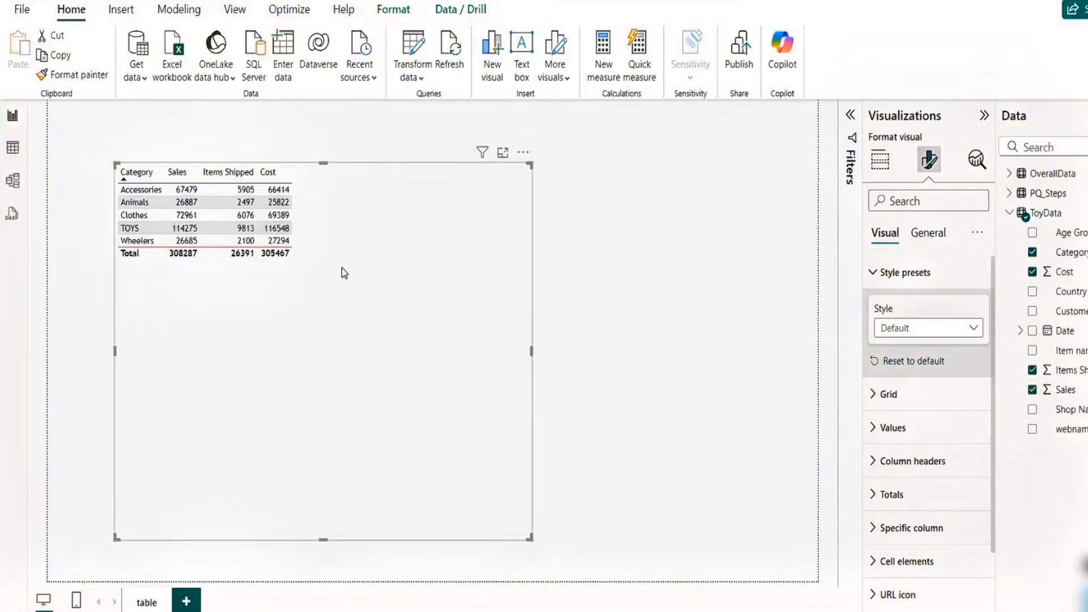
- Set the table's horizontal gridline color to black in the Grid settings
left_click(871, 278)
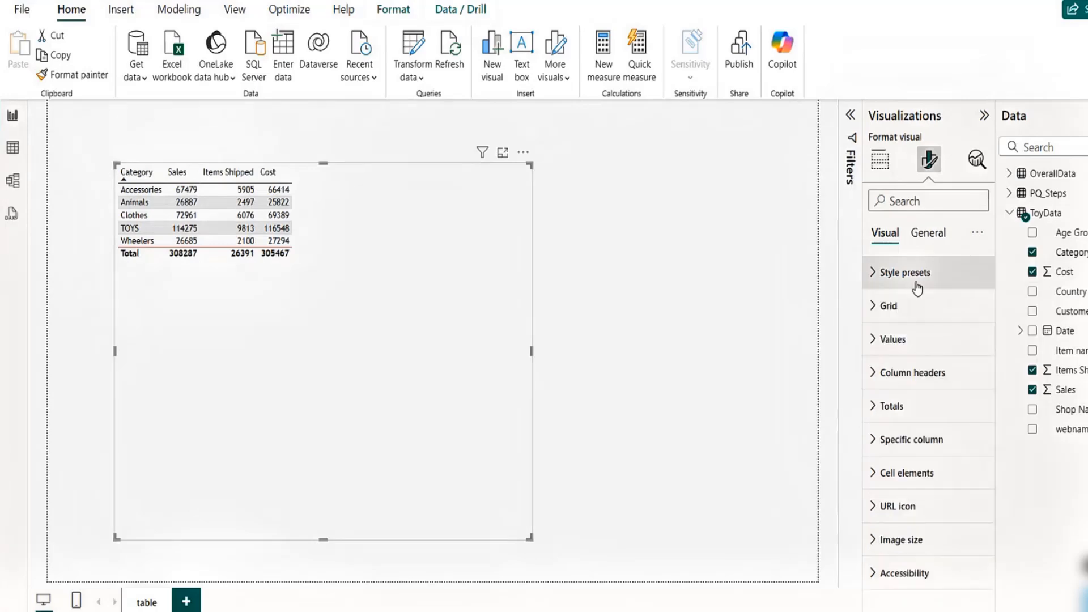
left_click(873, 309)
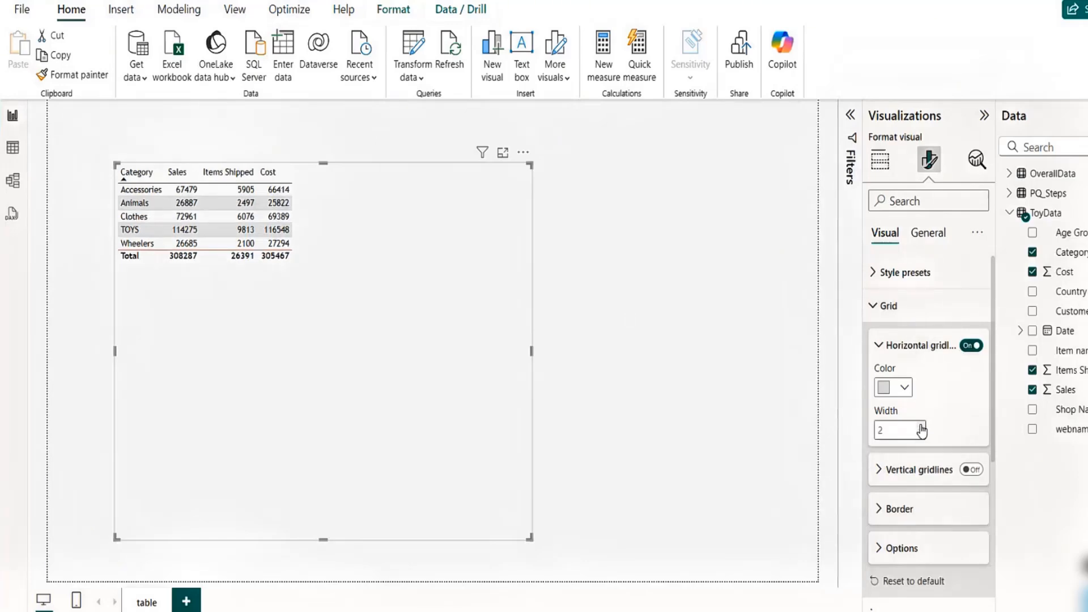
left_click(904, 386)
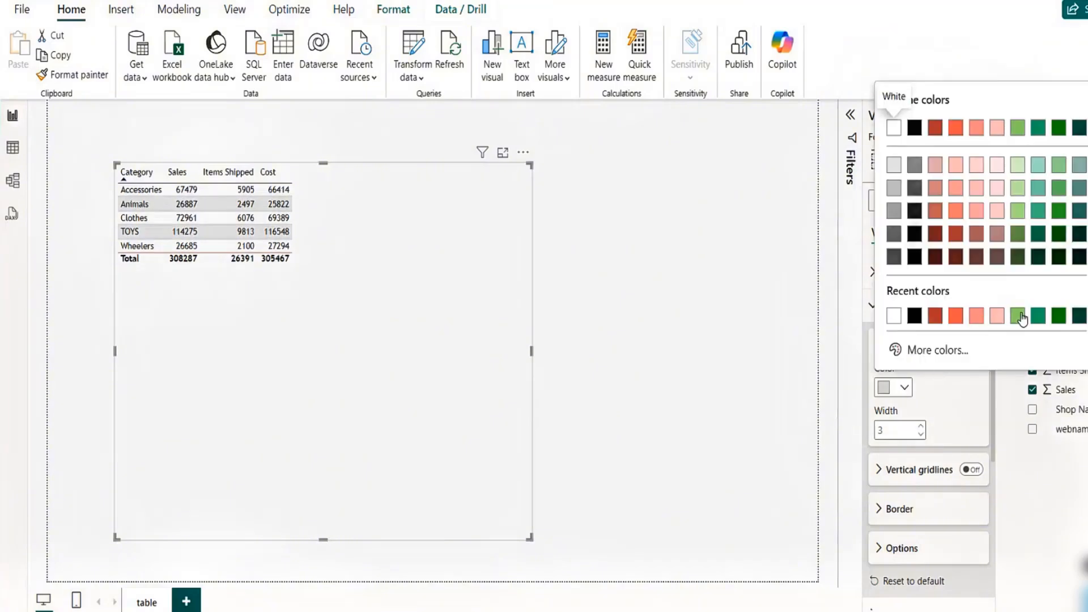
left_click(914, 316)
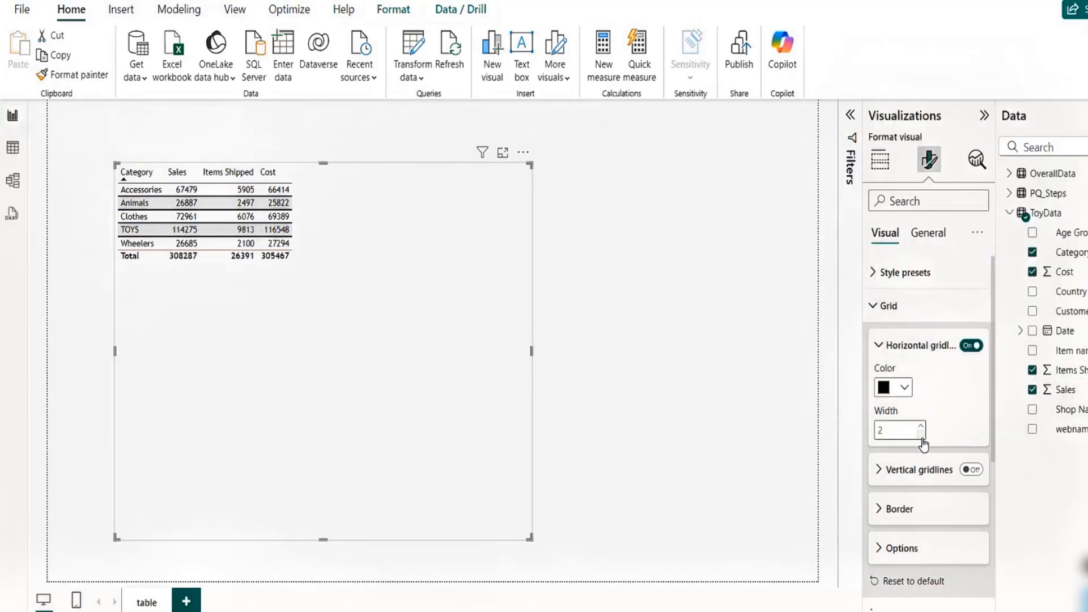
- Turn on vertical gridlines and set their color to black
left_click(975, 471)
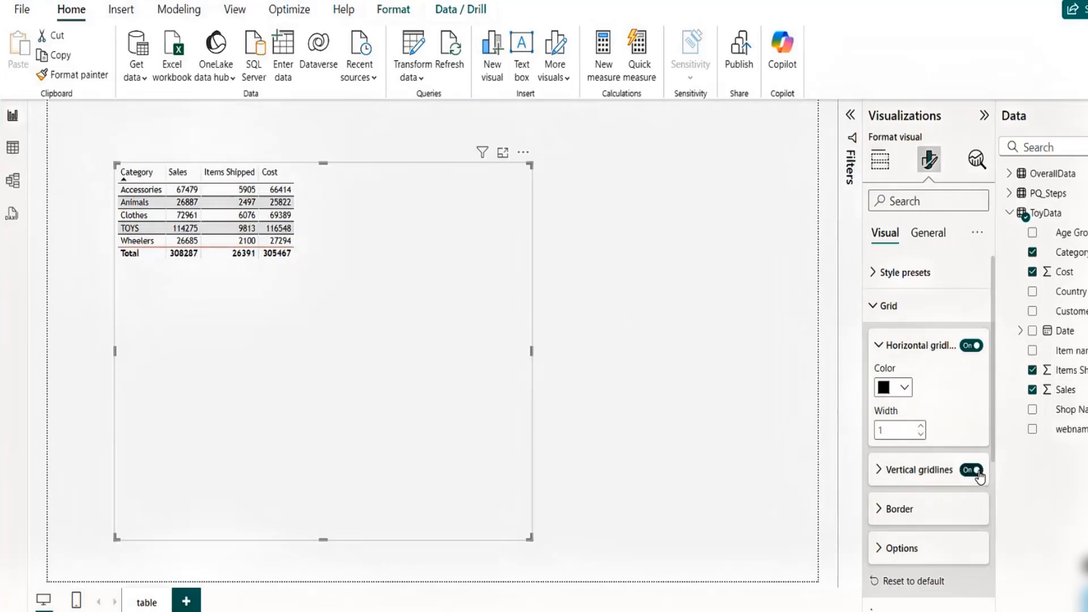
left_click(880, 471)
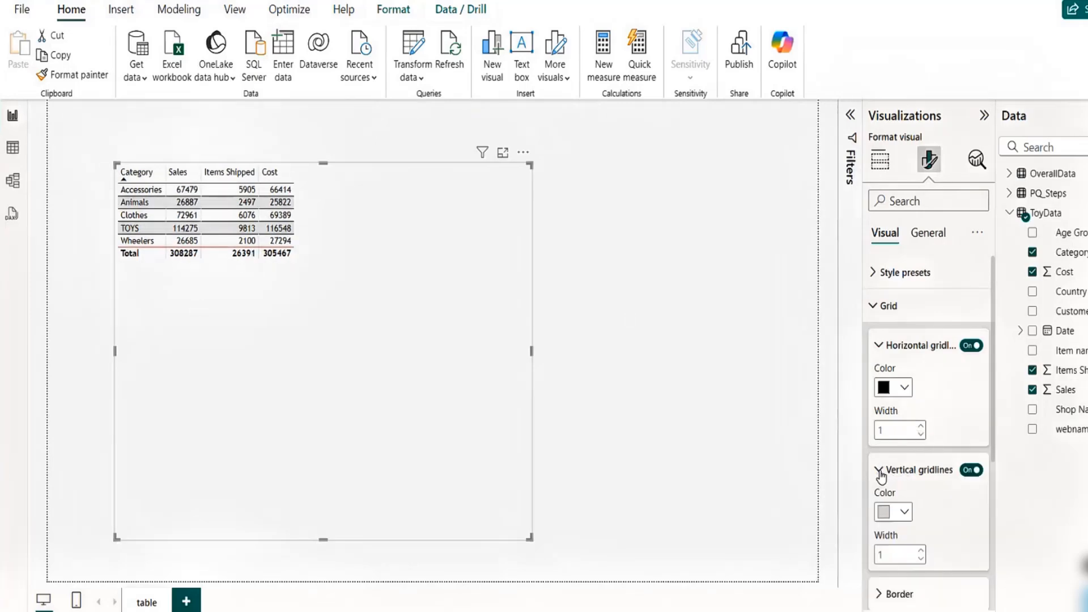
left_click(905, 513)
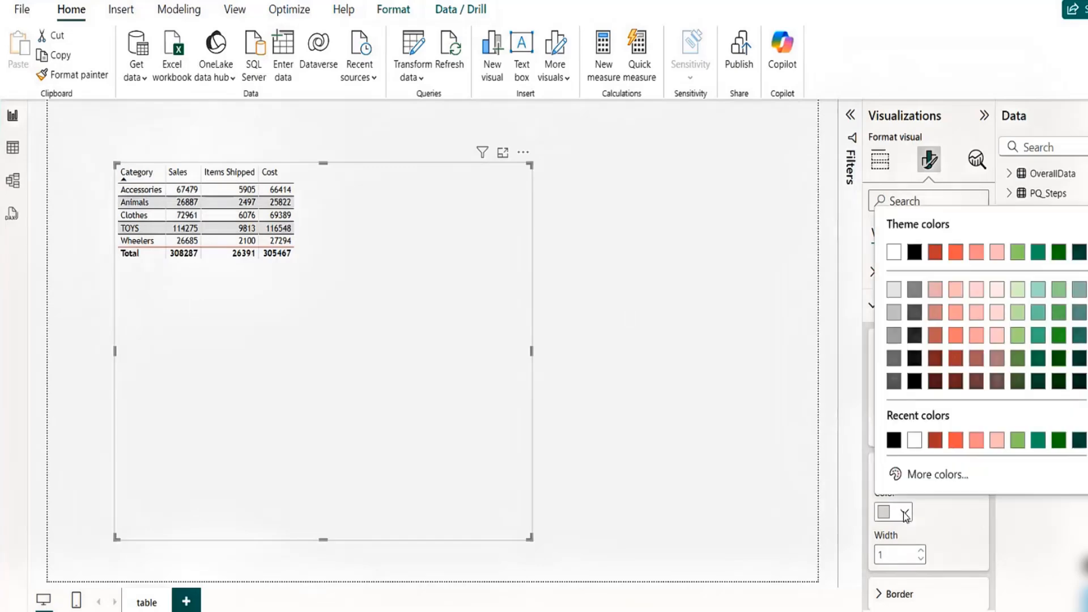
left_click(894, 440)
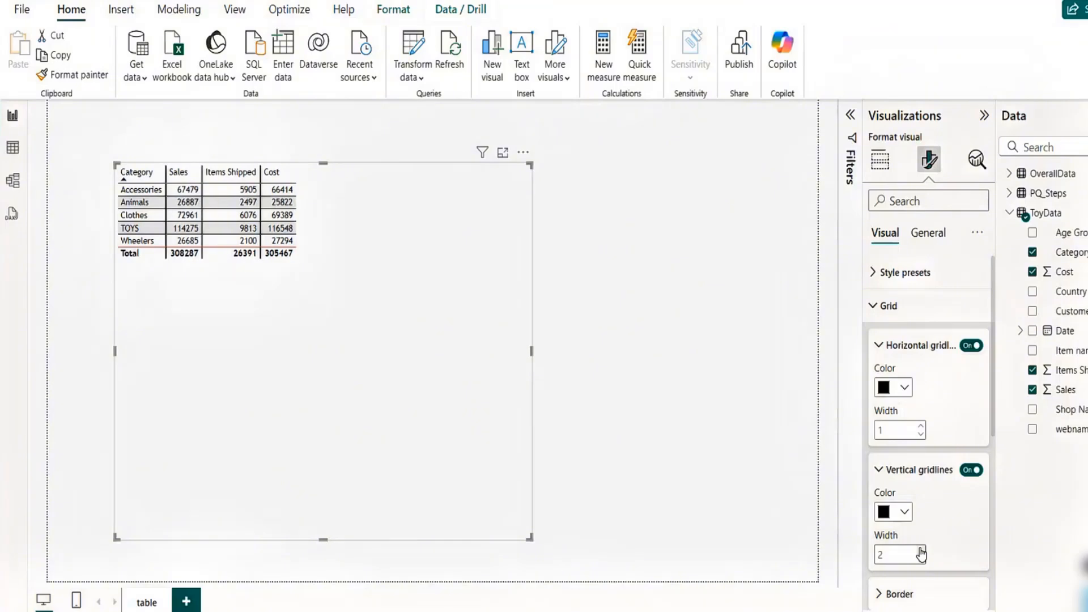
- Turn on top, bottom, left and right borders for all table sections with a border width of 1
left_click(880, 470)
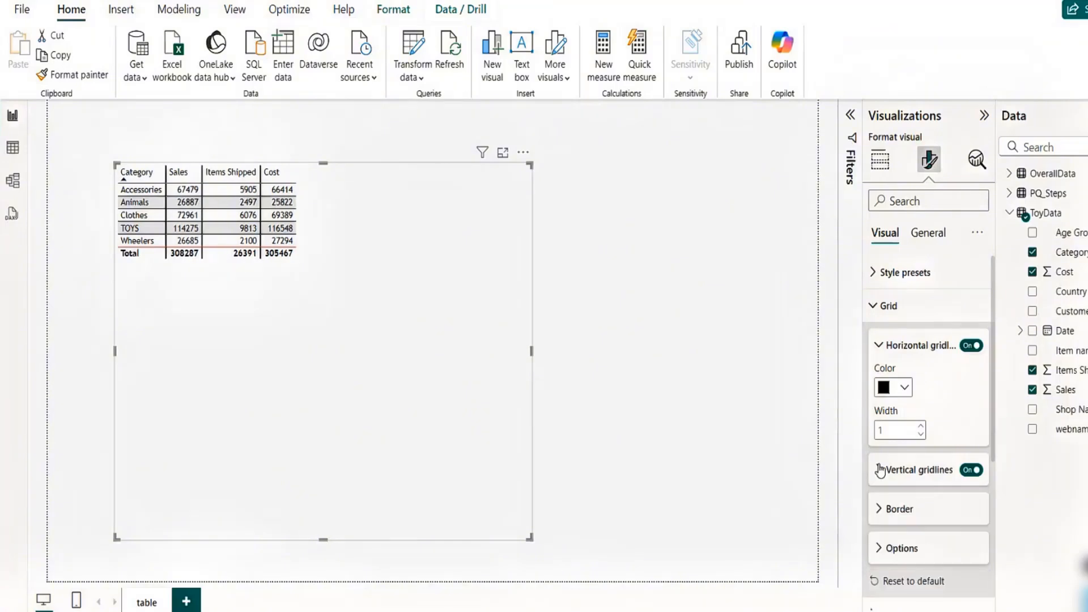
left_click(878, 347)
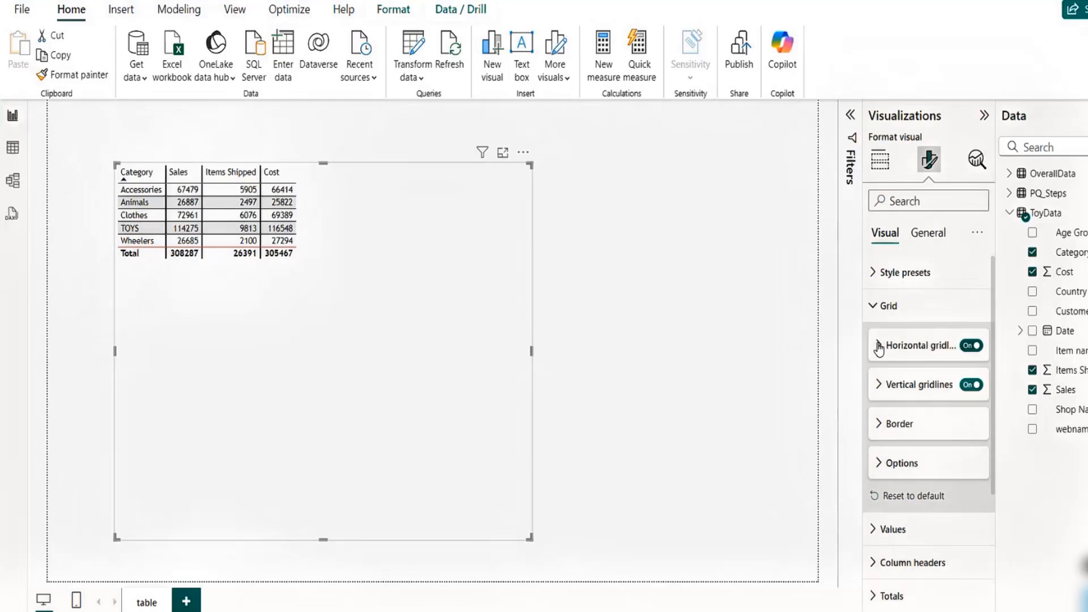
left_click(882, 426)
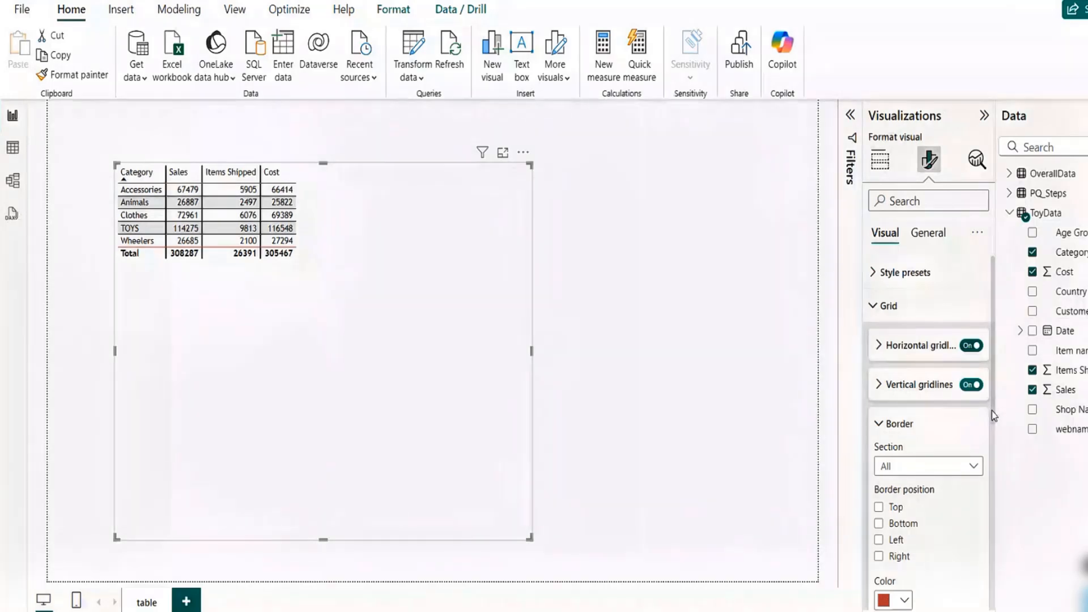
left_click_drag(992, 413, 992, 415)
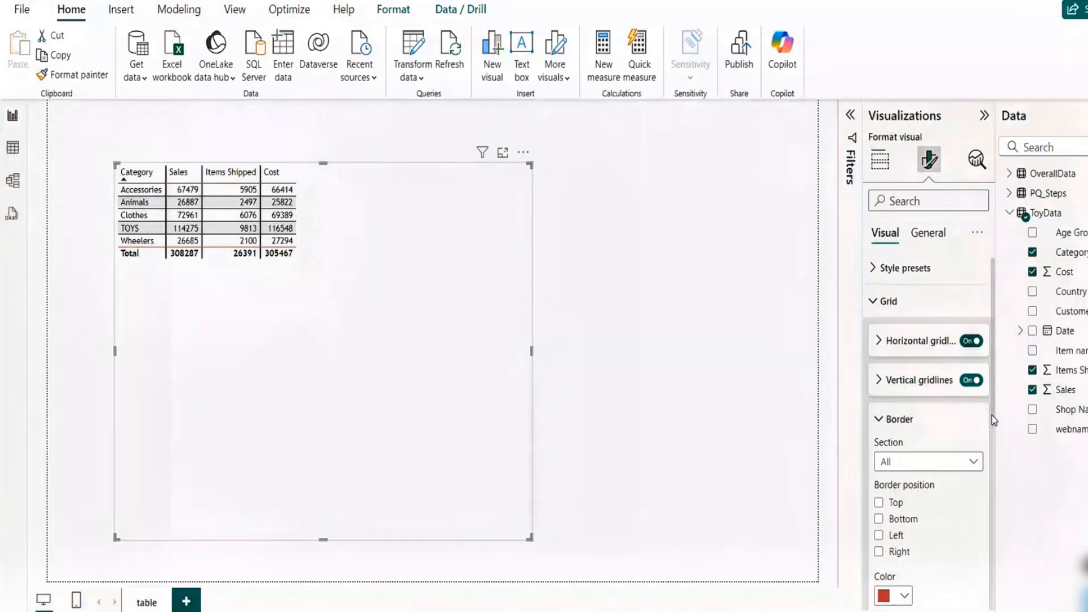
scroll(991, 416, "down", 2)
left_click(879, 393)
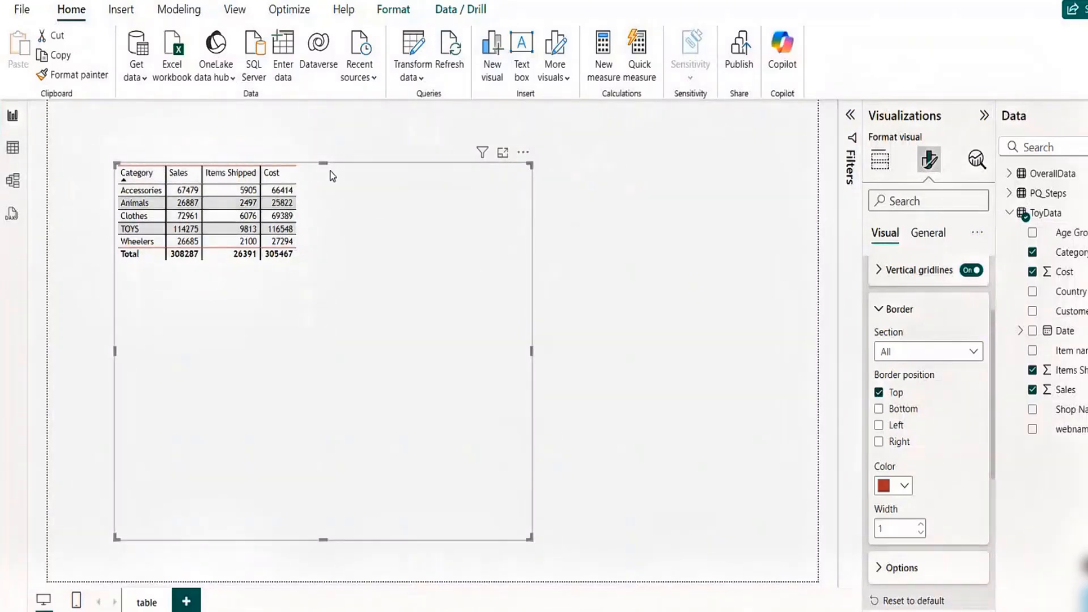
left_click(878, 410)
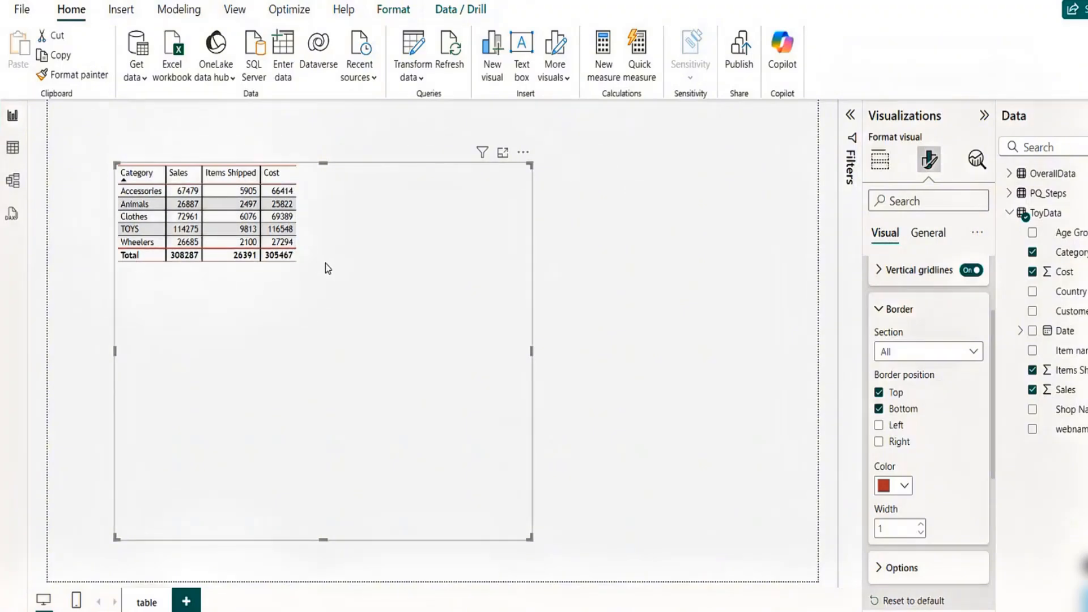
left_click(879, 426)
left_click(879, 442)
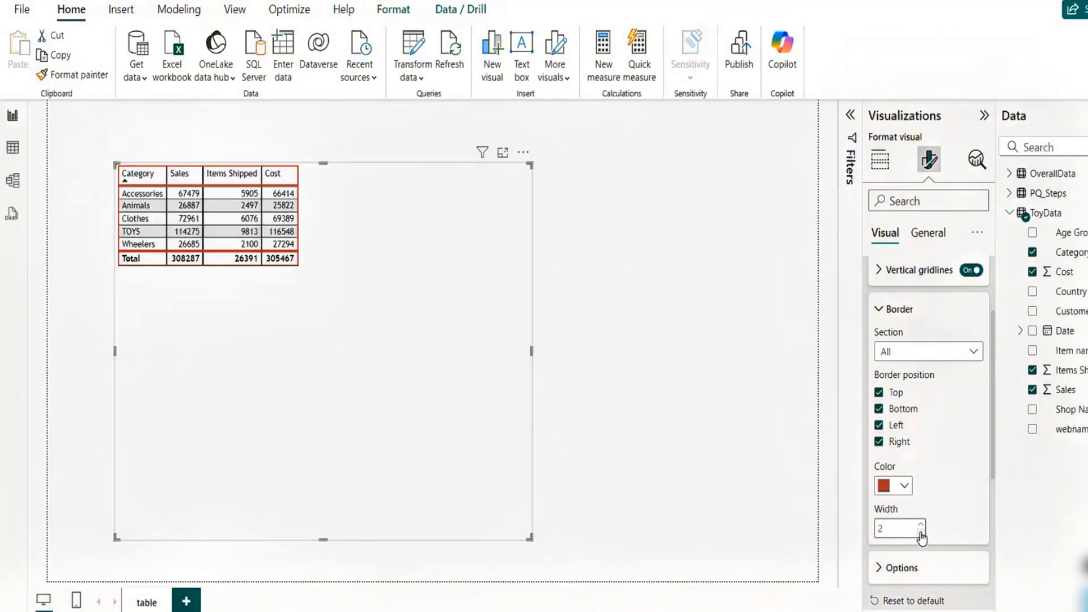
left_click(921, 533)
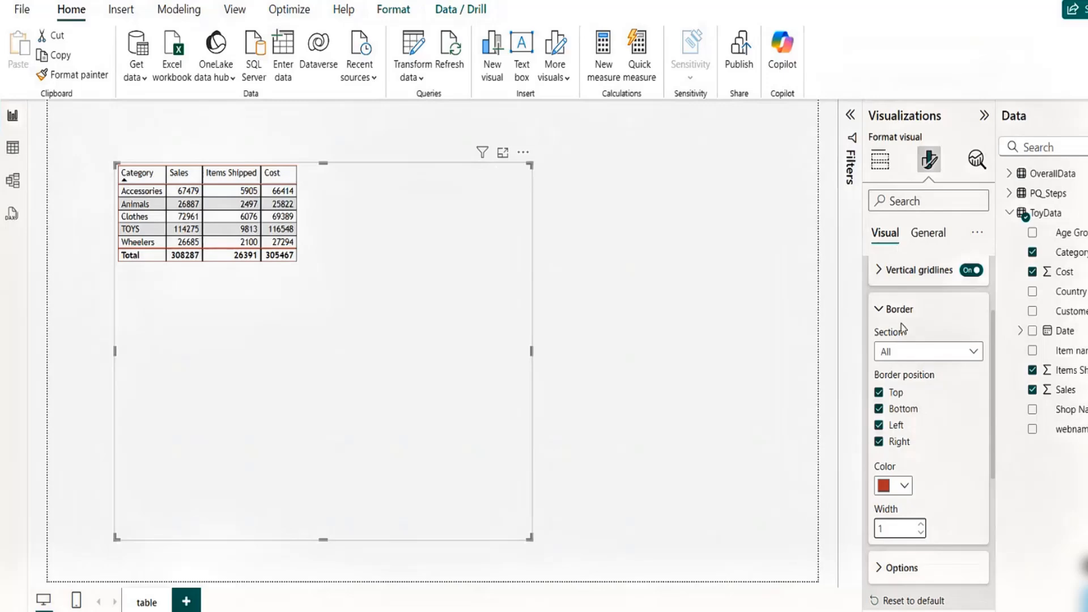
- Set the table's global font size to 15 in the Options settings
left_click(880, 311)
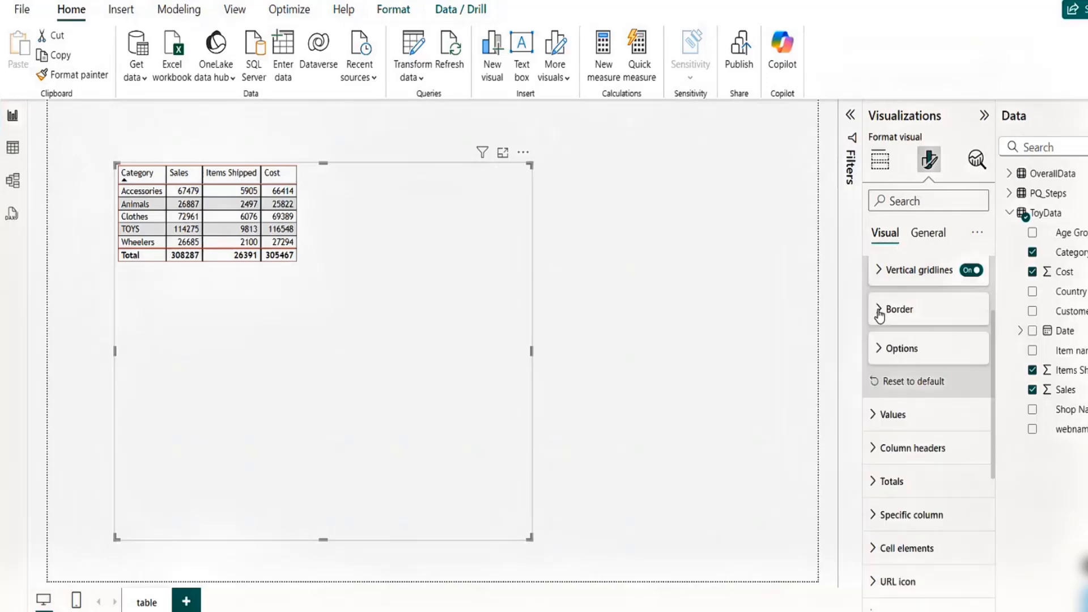
left_click(879, 350)
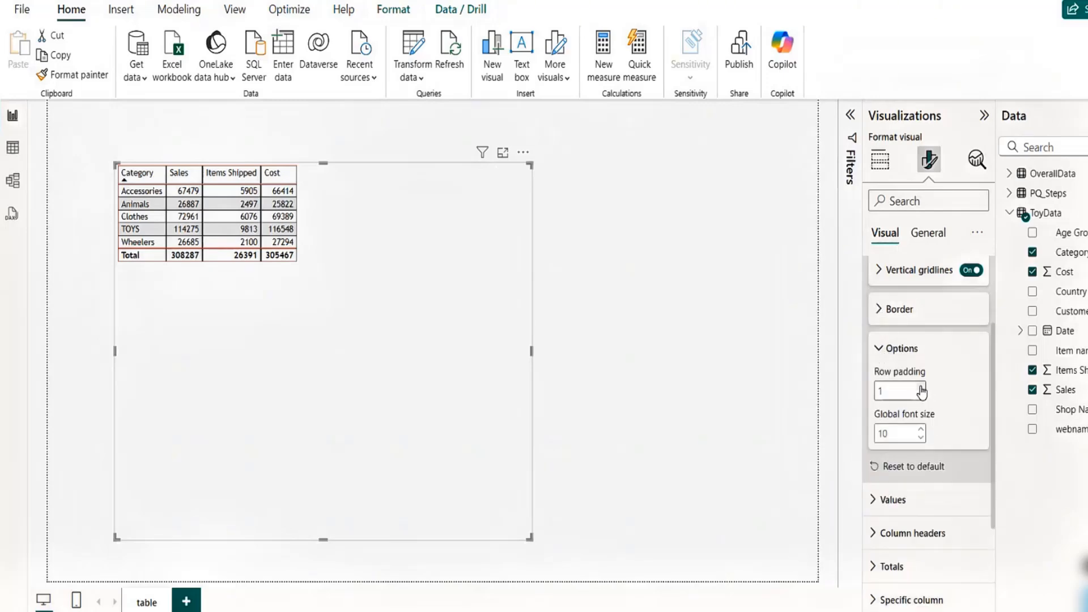
left_click(922, 430)
left_click(922, 430)
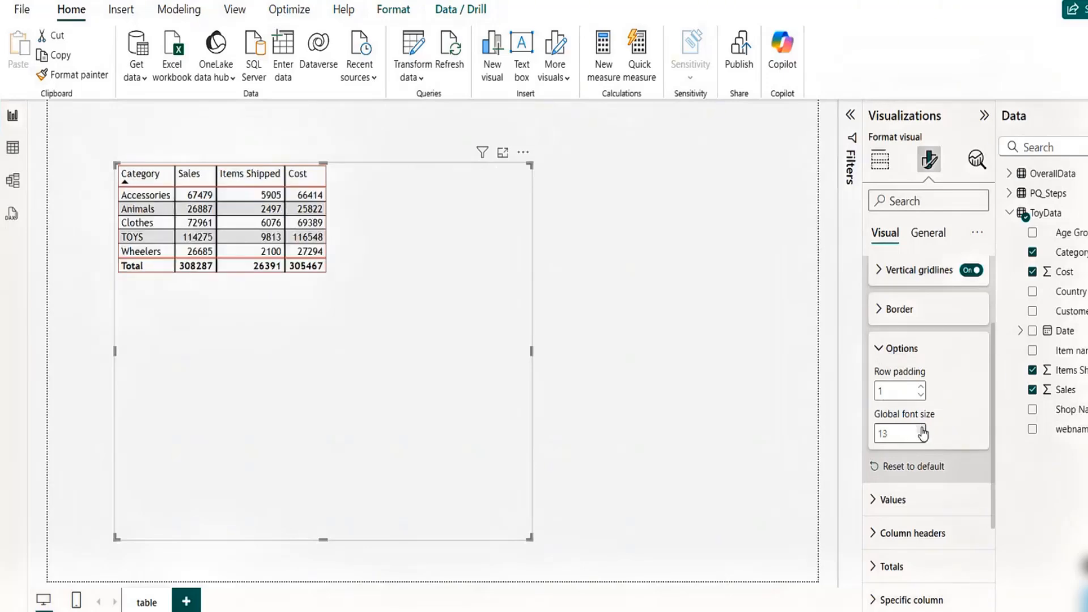
left_click(922, 430)
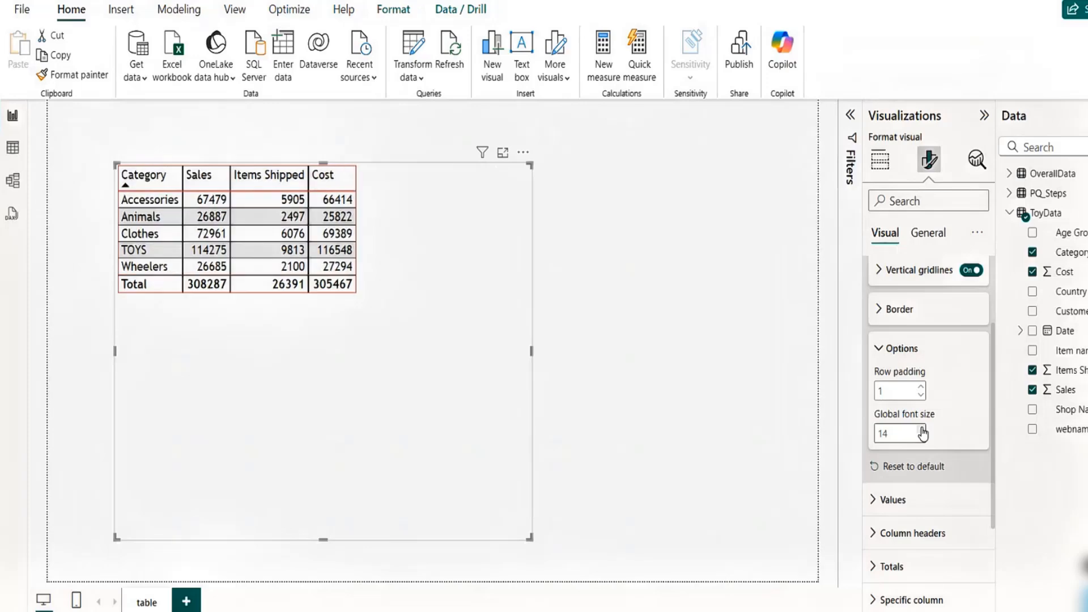
left_click(922, 429)
- Set the table's row padding to 10
left_click(921, 387)
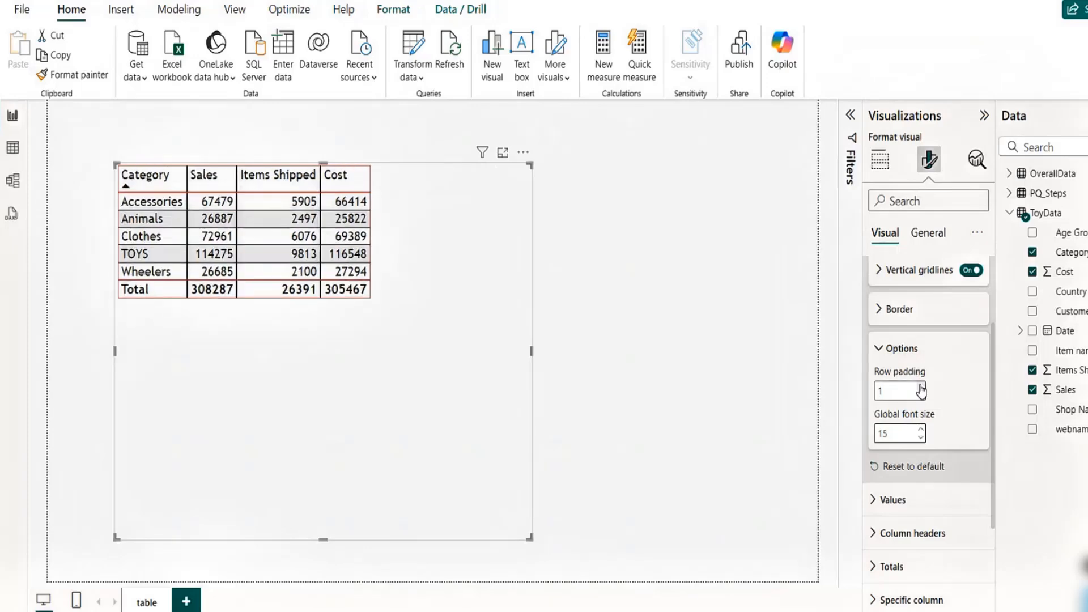
left_click(921, 386)
left_click(921, 386)
left_click(921, 387)
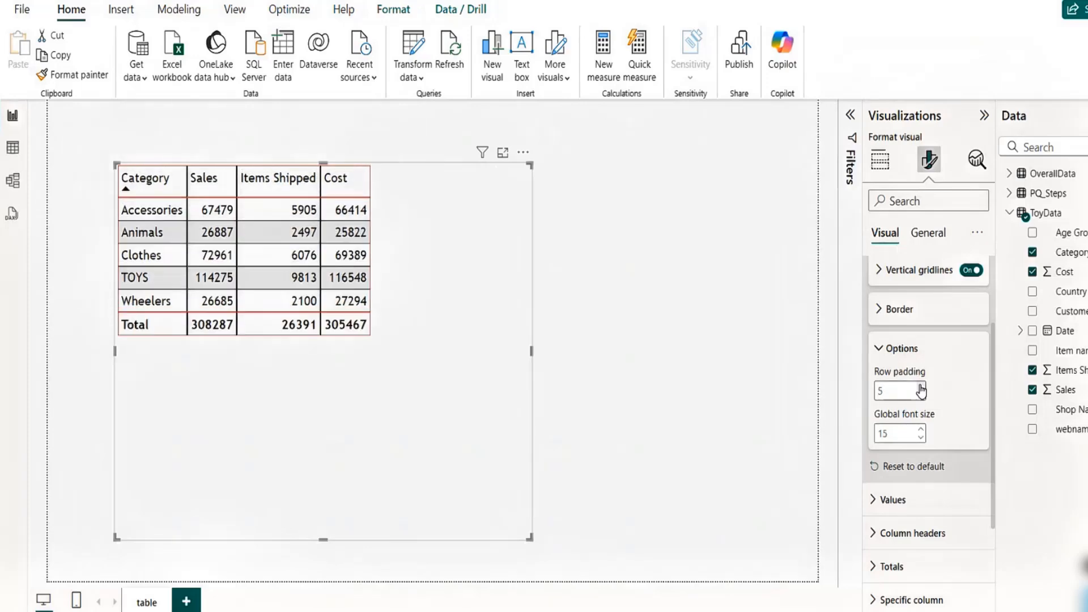
left_click(921, 387)
left_click(920, 387)
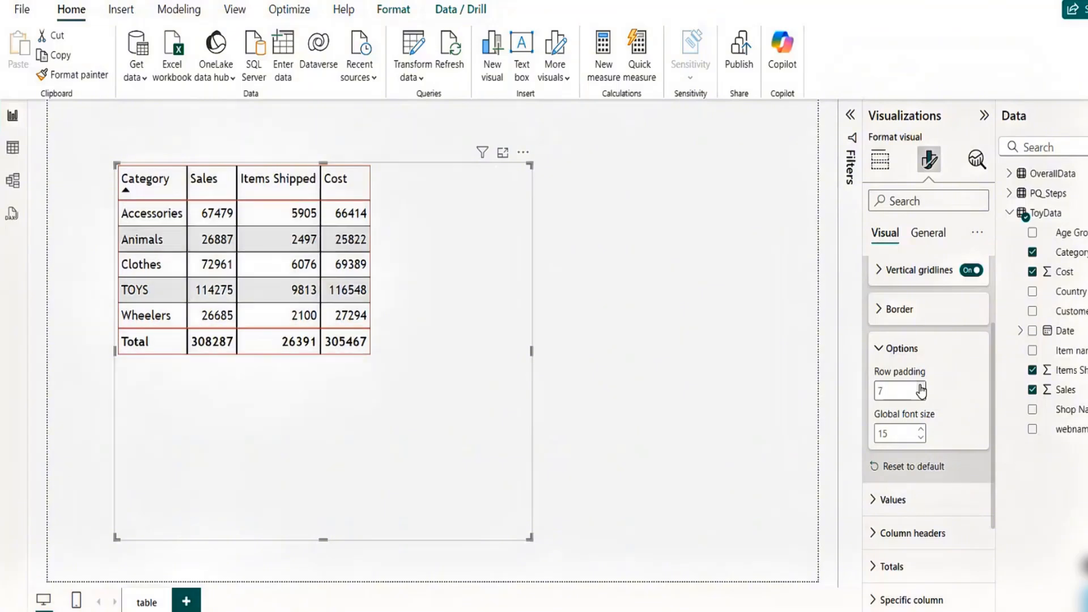
left_click(920, 387)
left_click(921, 387)
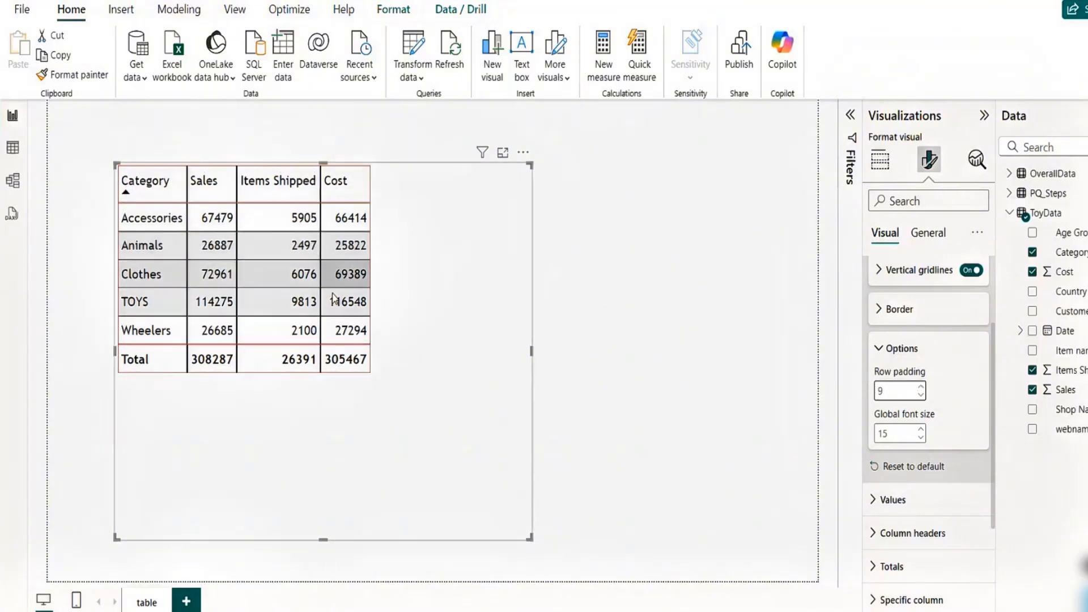
left_click(921, 387)
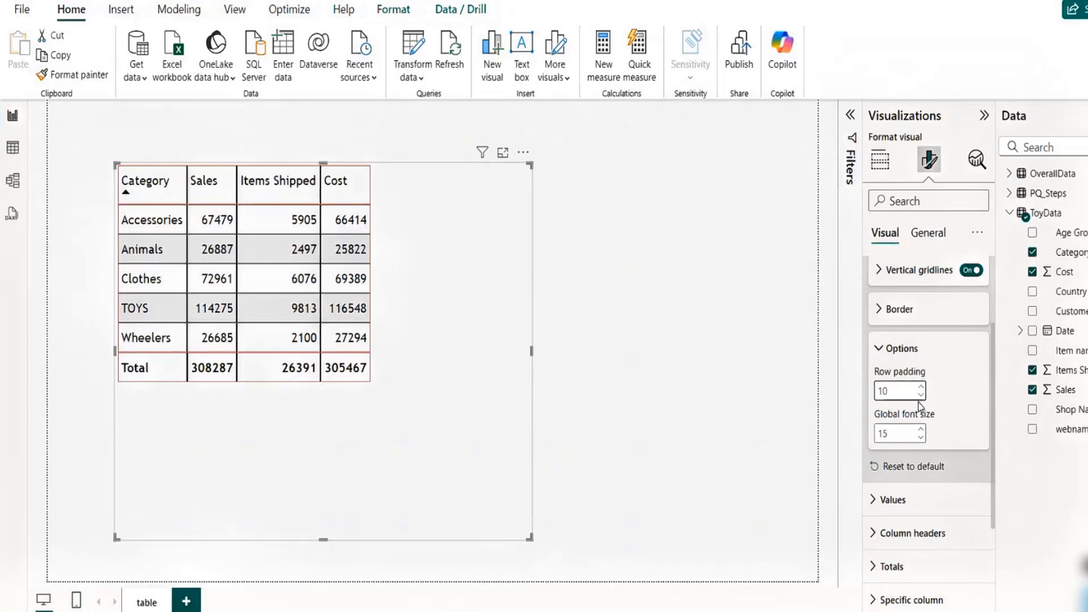
- Apply and then remove bold and italic formatting on the table's value text
left_click(879, 351)
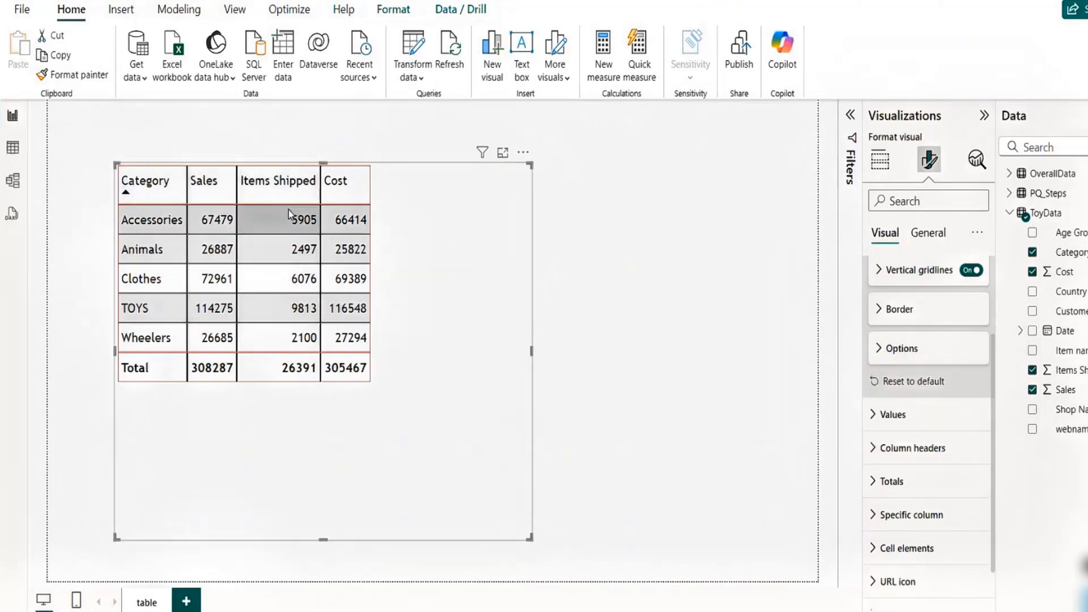
left_click(873, 415)
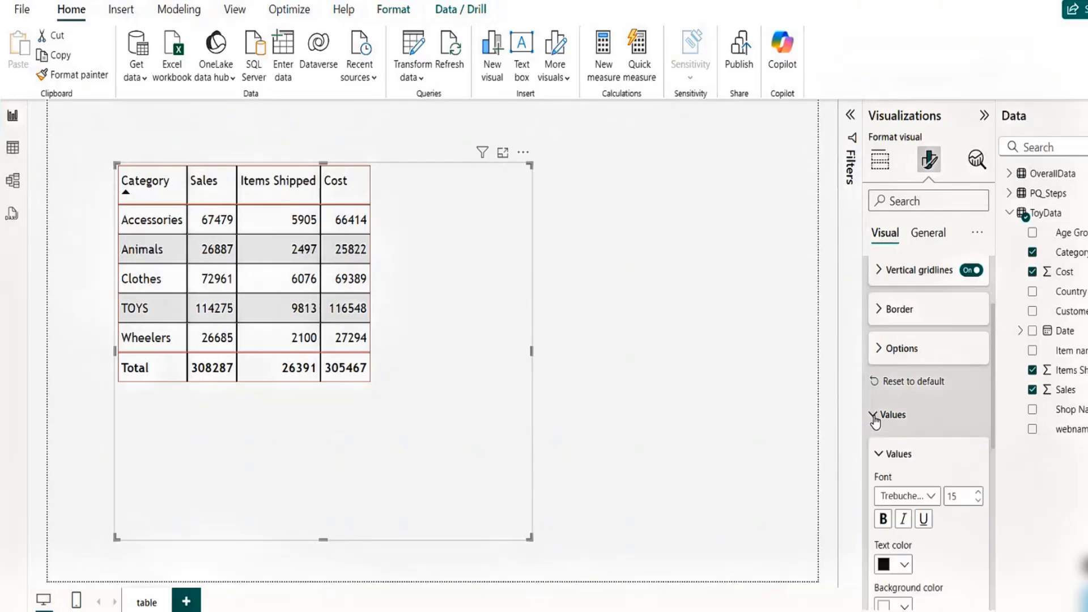
left_click(887, 519)
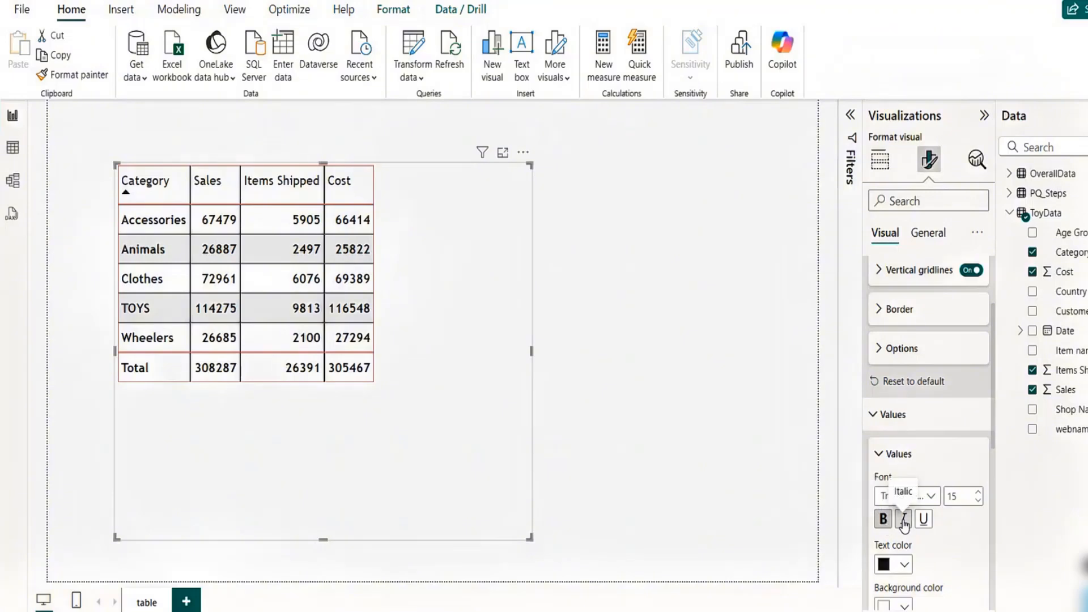
left_click(904, 519)
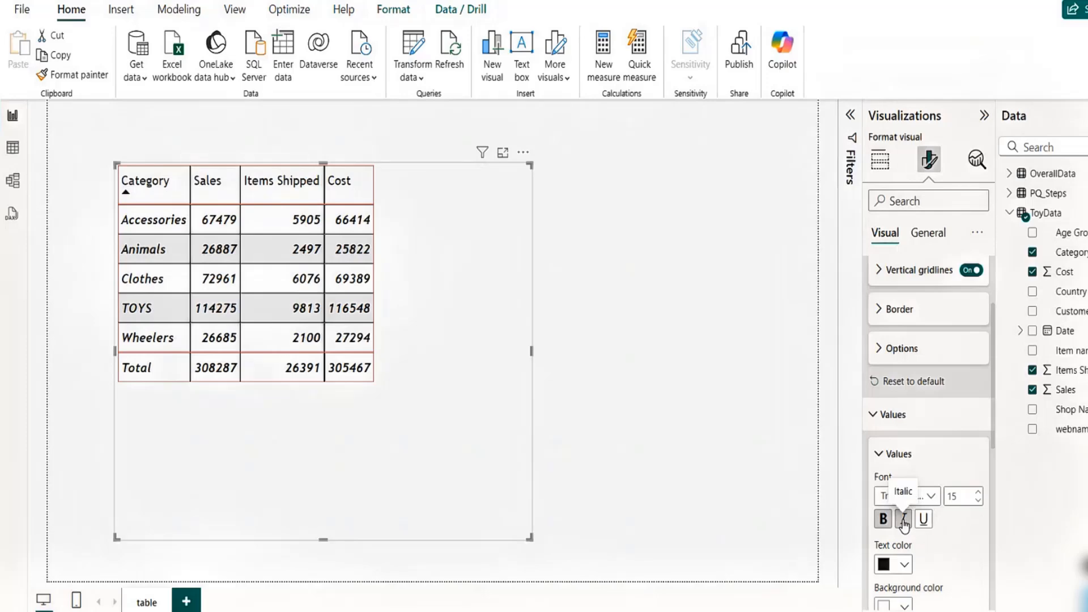
left_click(903, 520)
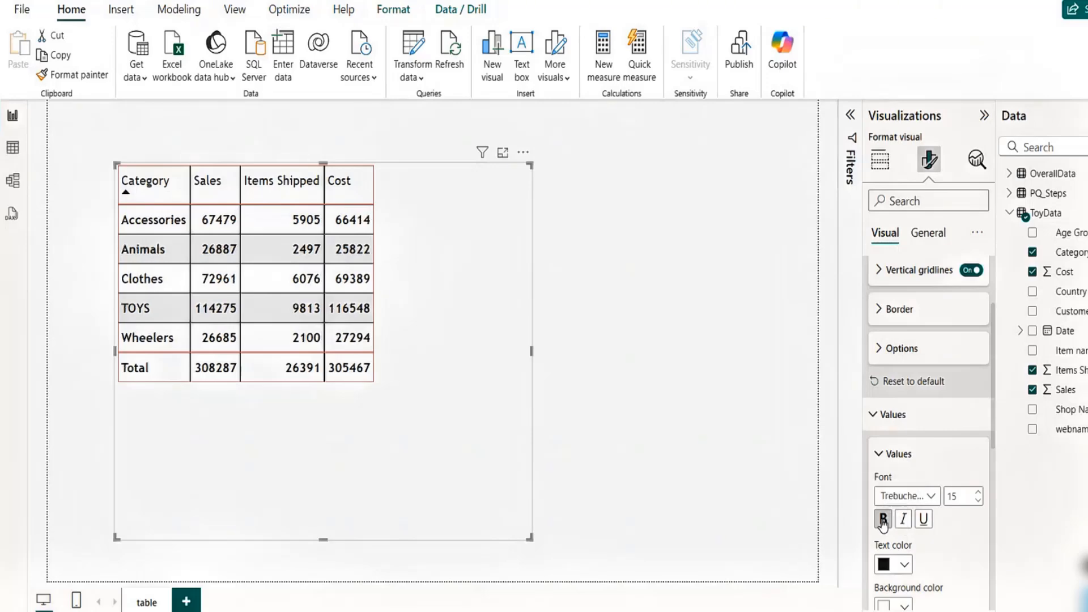
left_click(883, 520)
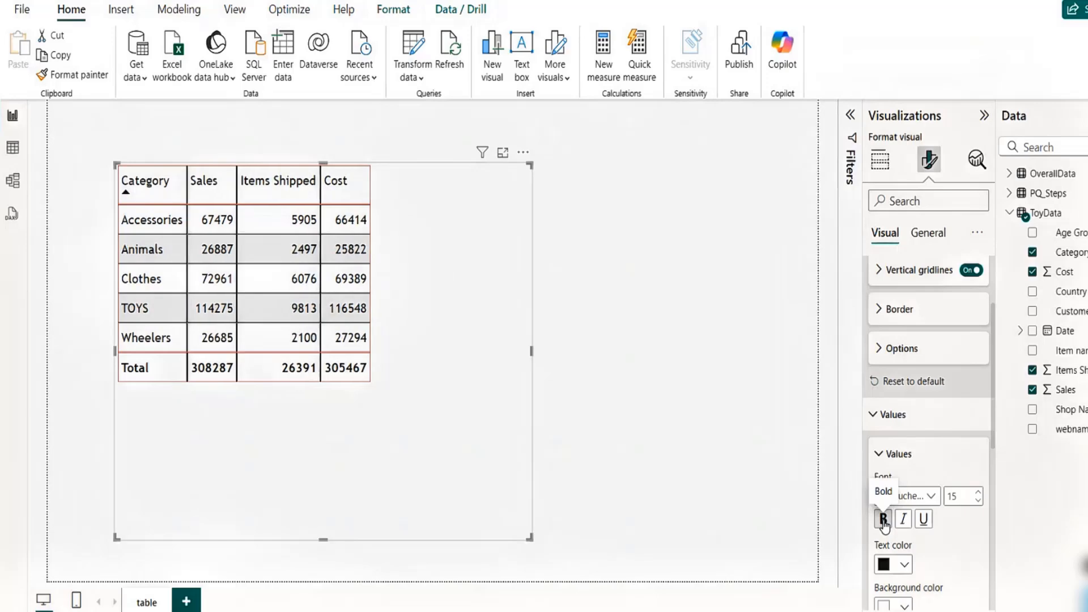
- Set the value text color to green
left_click(904, 565)
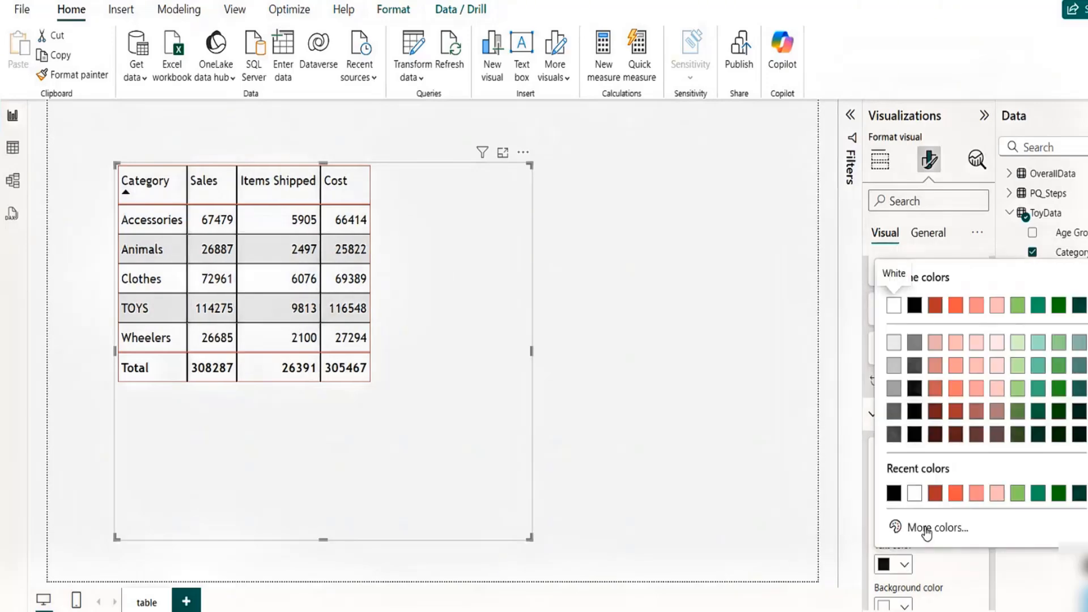
left_click(1017, 494)
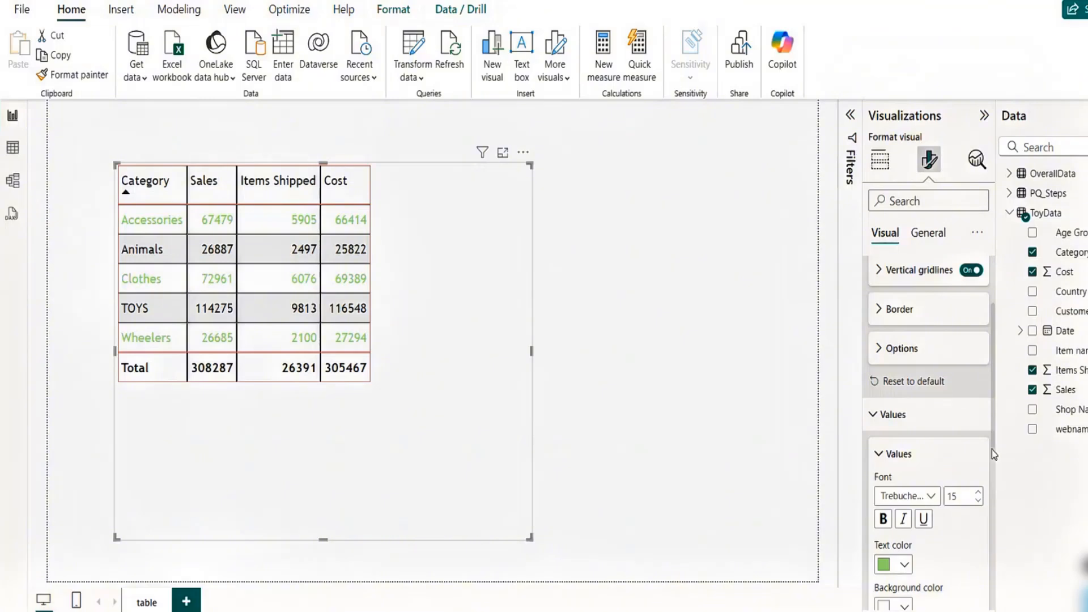
- Set the value background color to #EC5656
left_click_drag(992, 419, 992, 491)
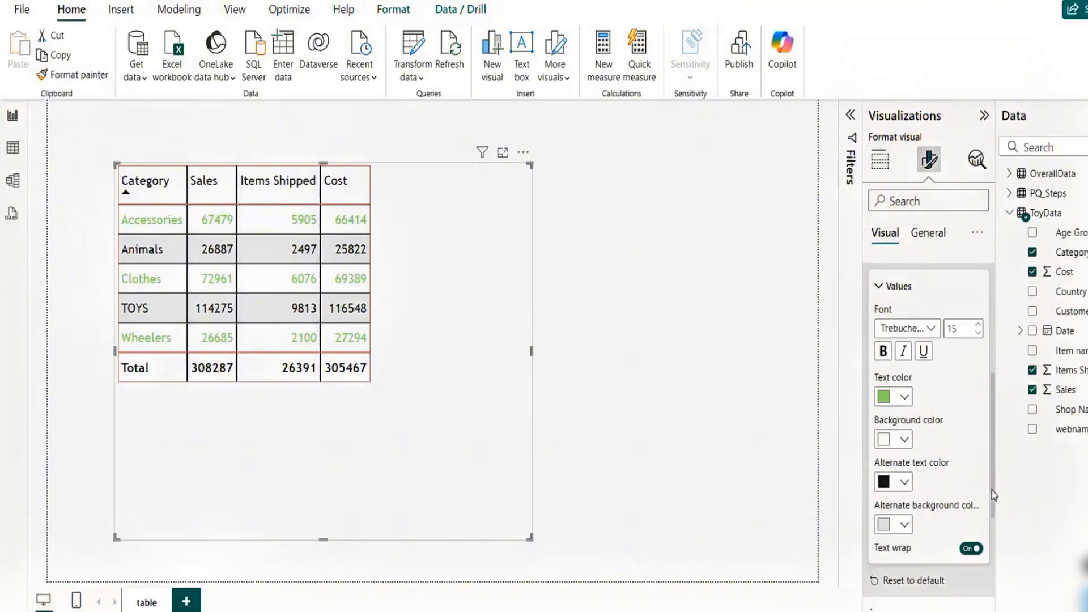
left_click(904, 435)
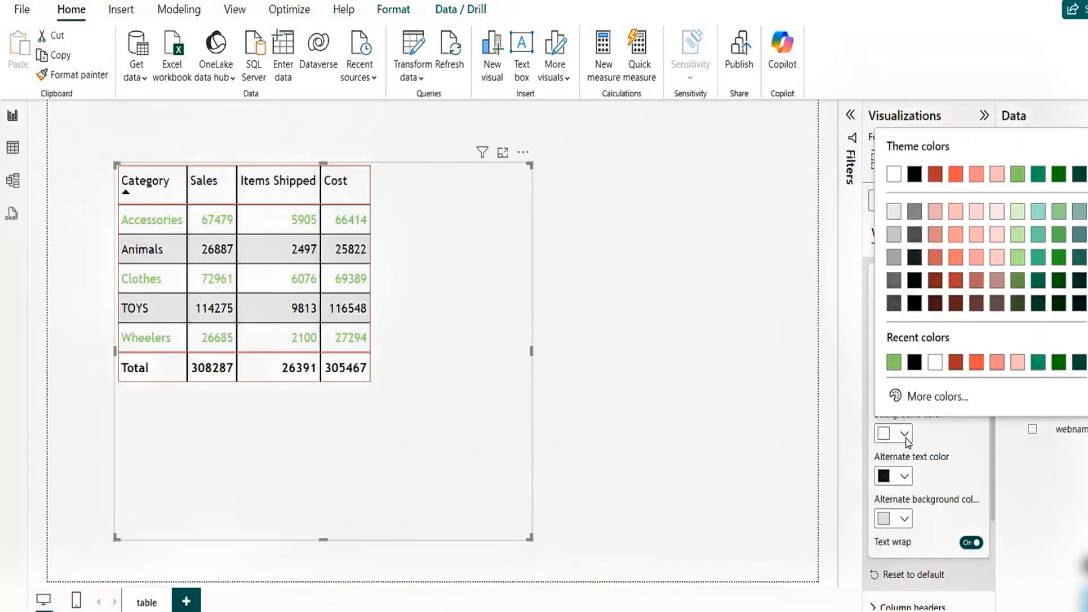
left_click(976, 363)
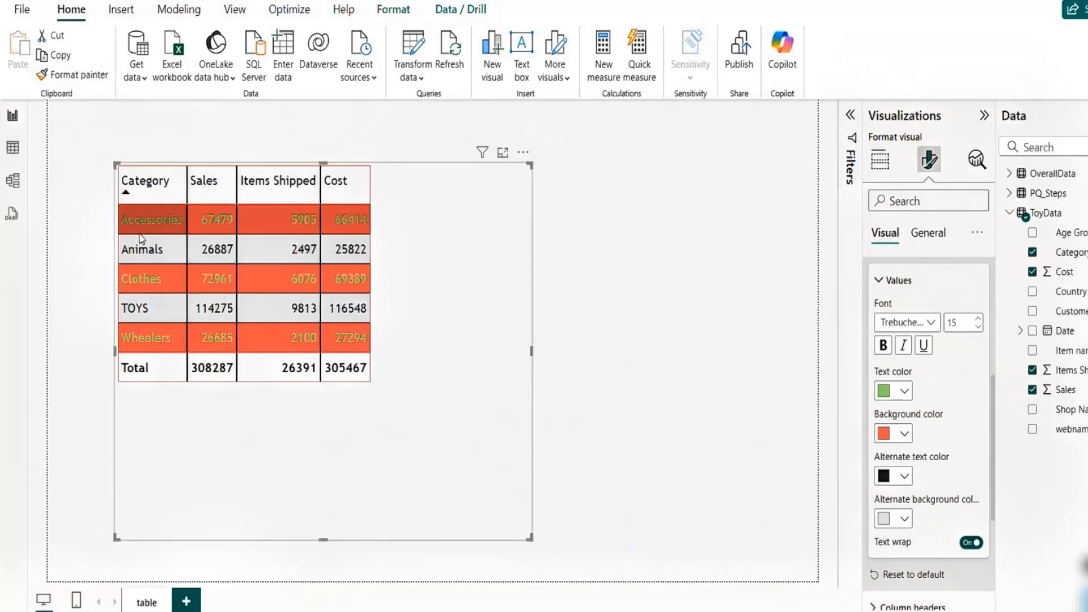
- Give alternate rows a light red background, then reset the values formatting to default
left_click(905, 476)
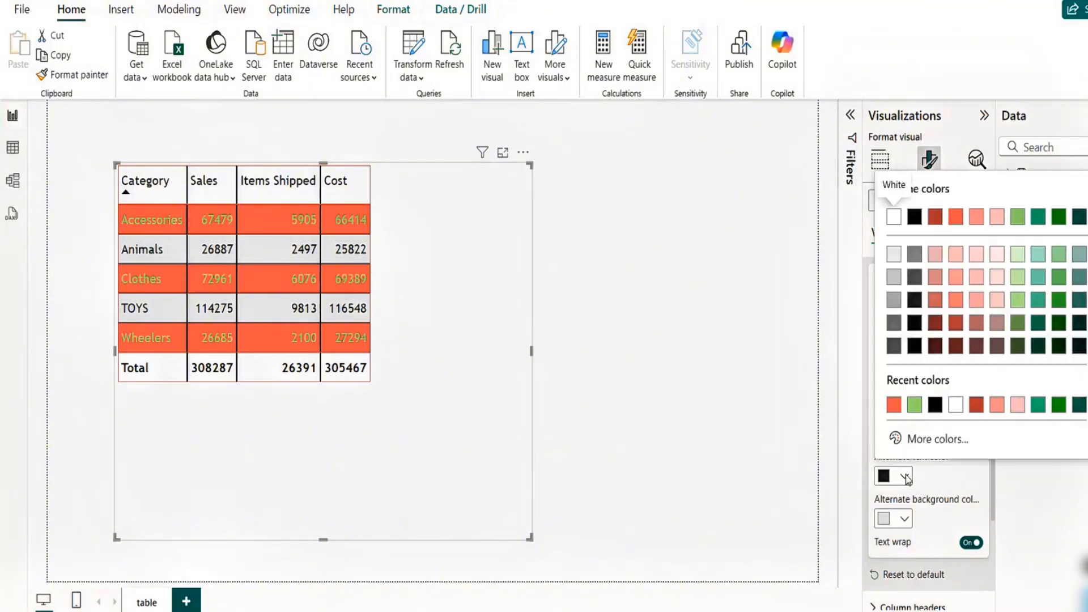
left_click(906, 479)
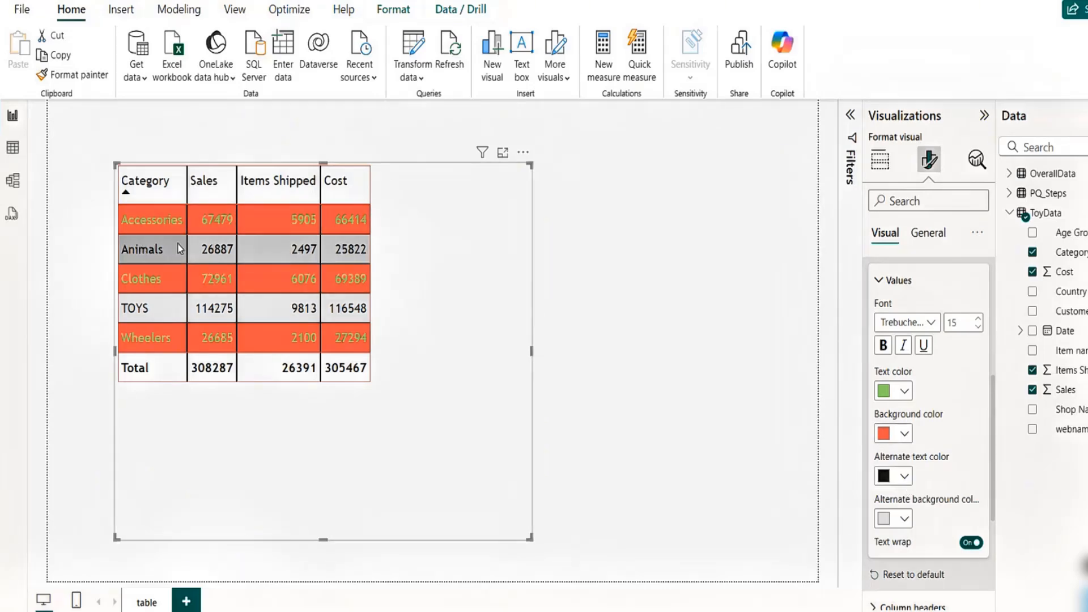
left_click(905, 520)
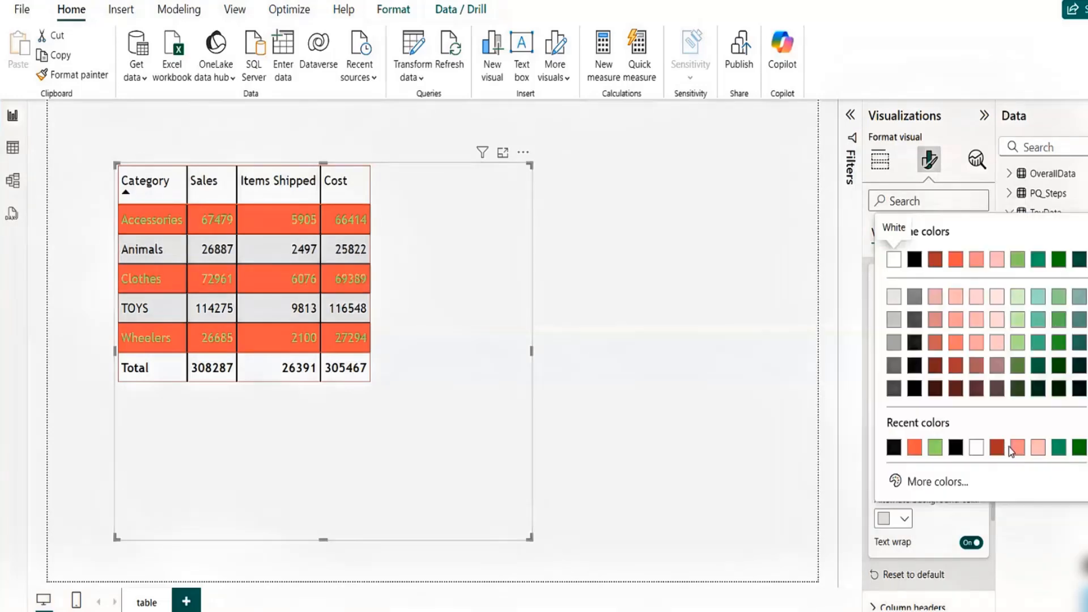
left_click(1008, 445)
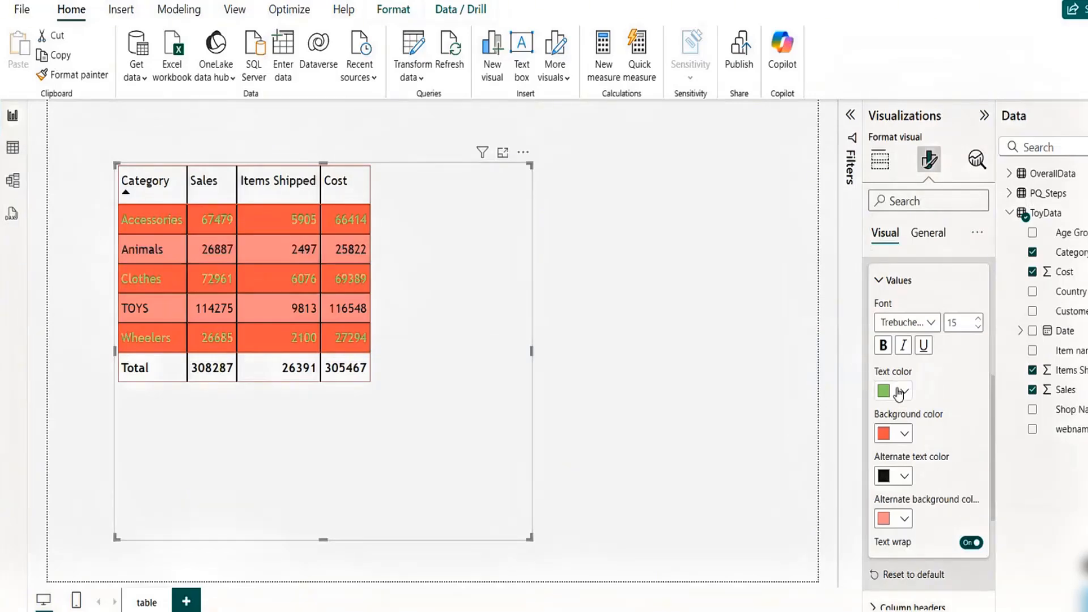
left_click(912, 577)
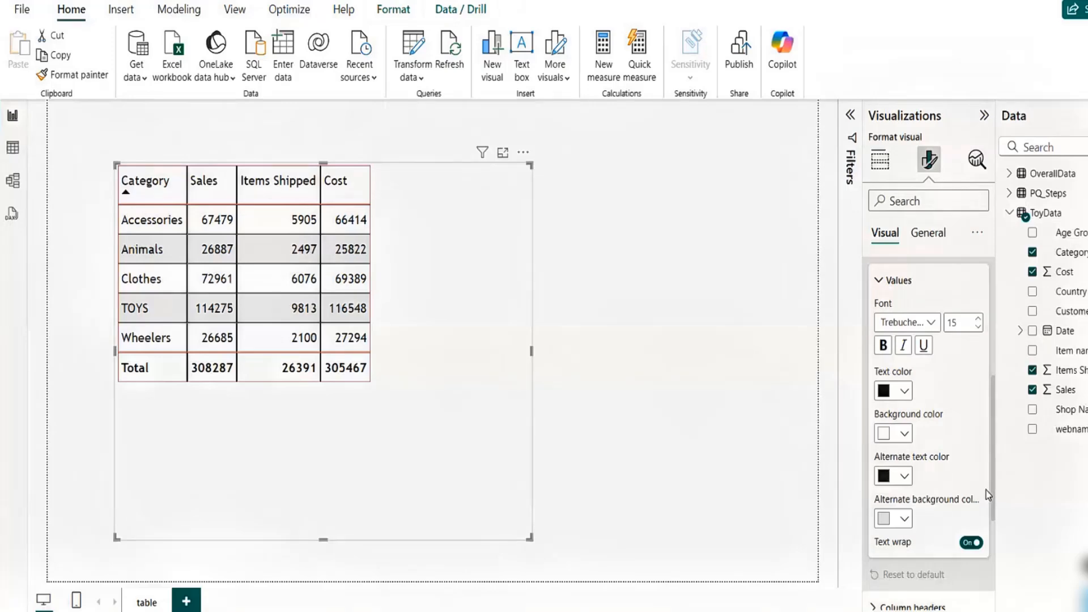
- Make the table's column header text bold
left_click(204, 195)
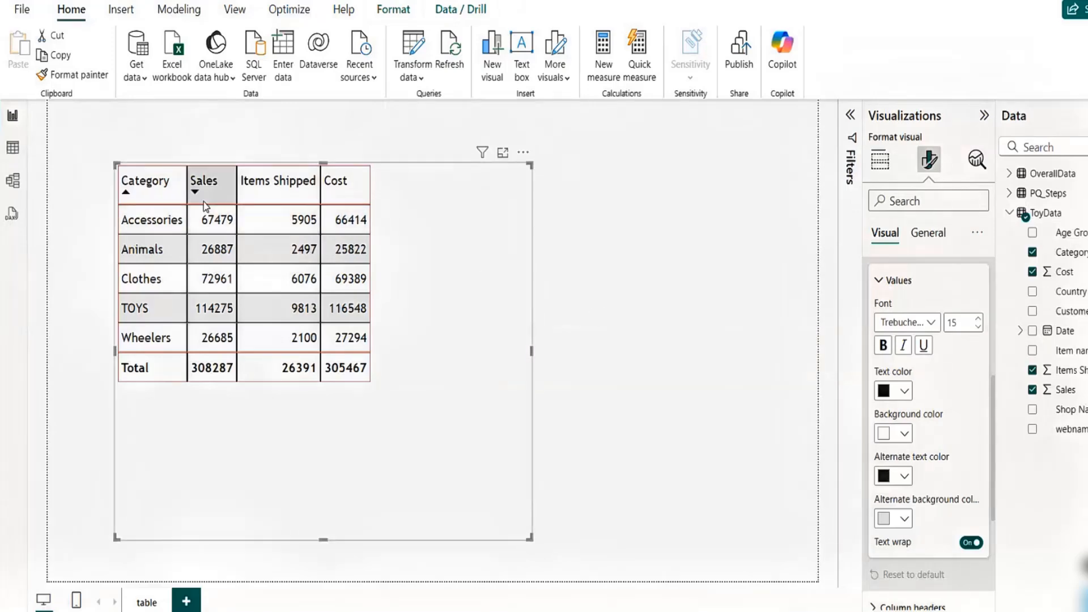
left_click(879, 284)
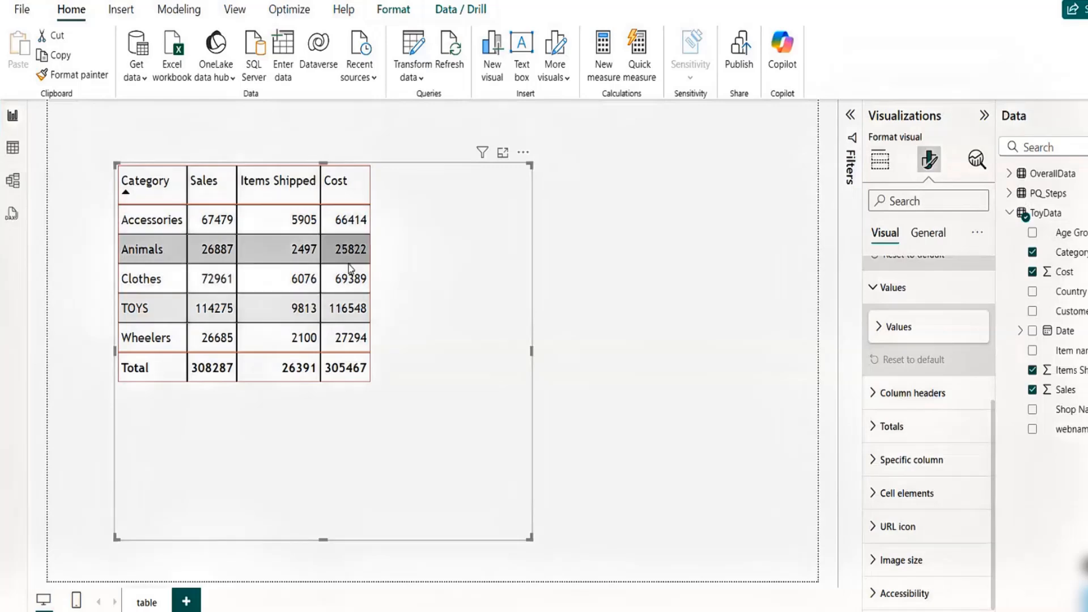
left_click(875, 395)
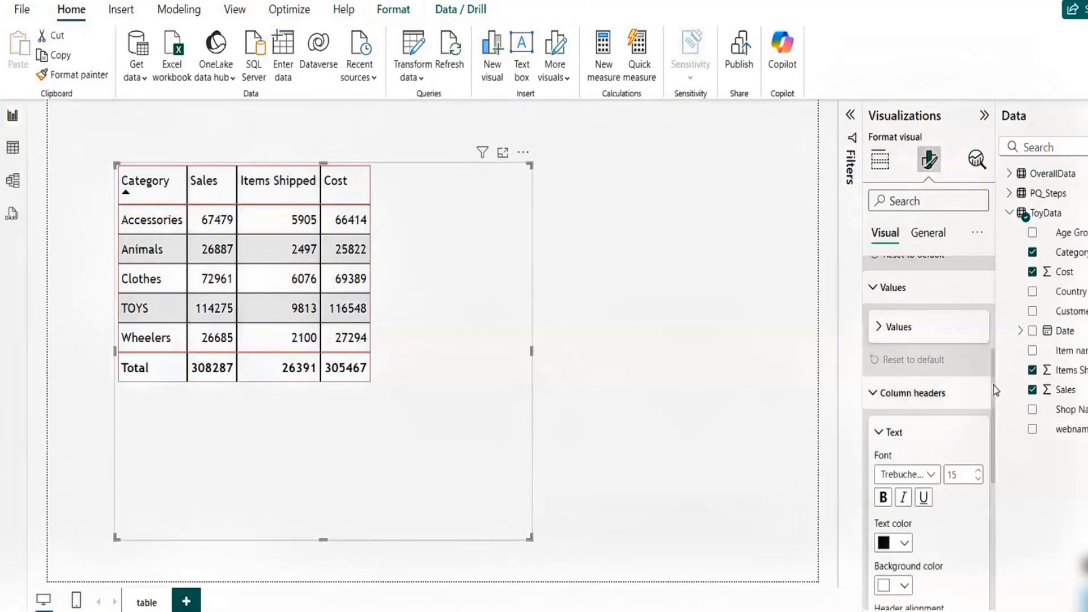
left_click_drag(993, 391, 992, 446)
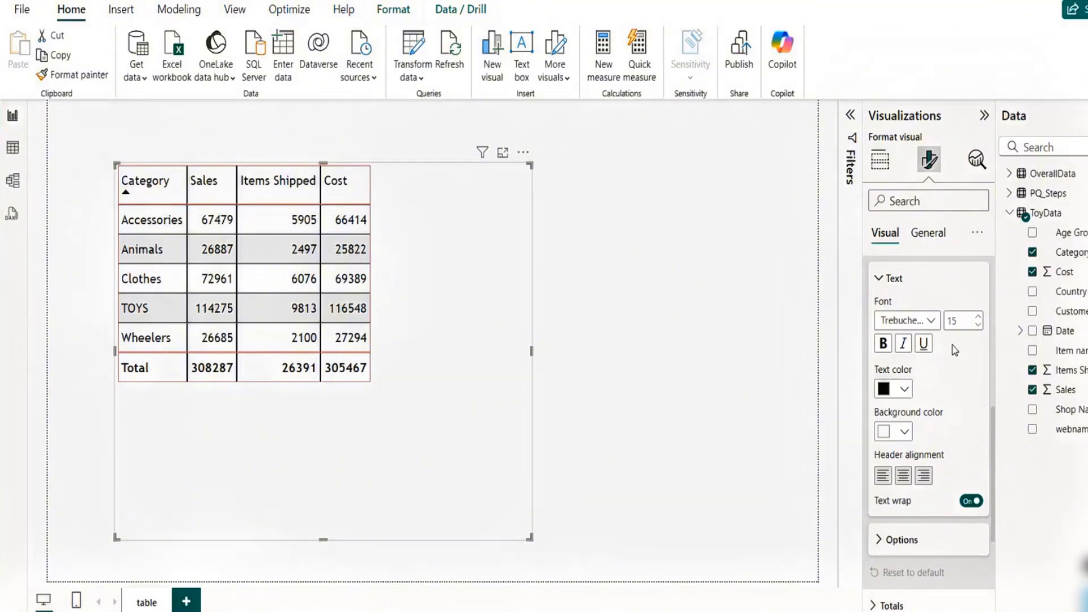
left_click(884, 344)
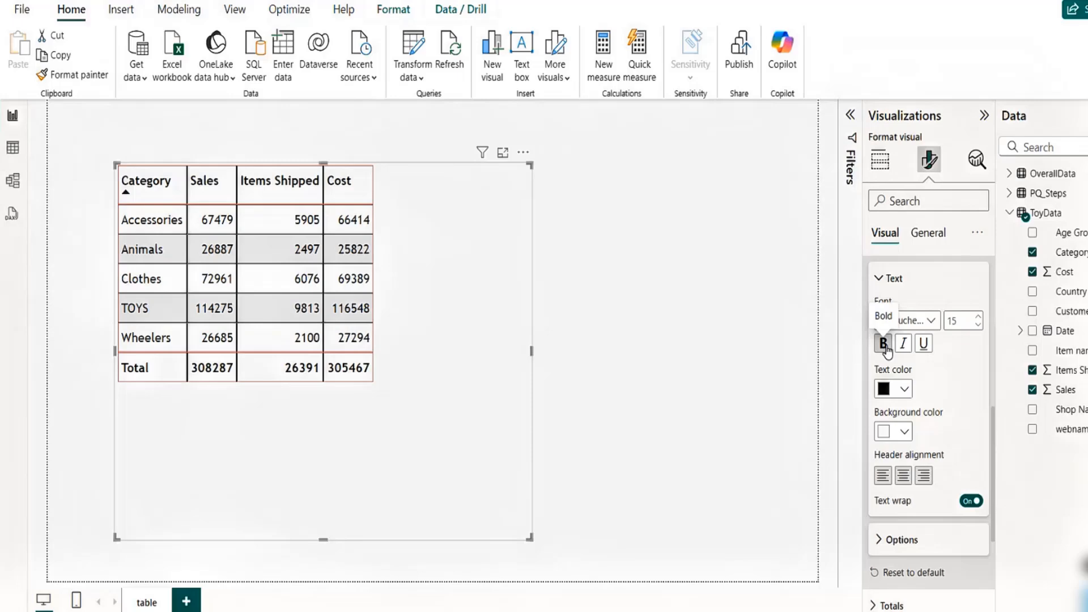
- Set the column header background color to gray
left_click(905, 433)
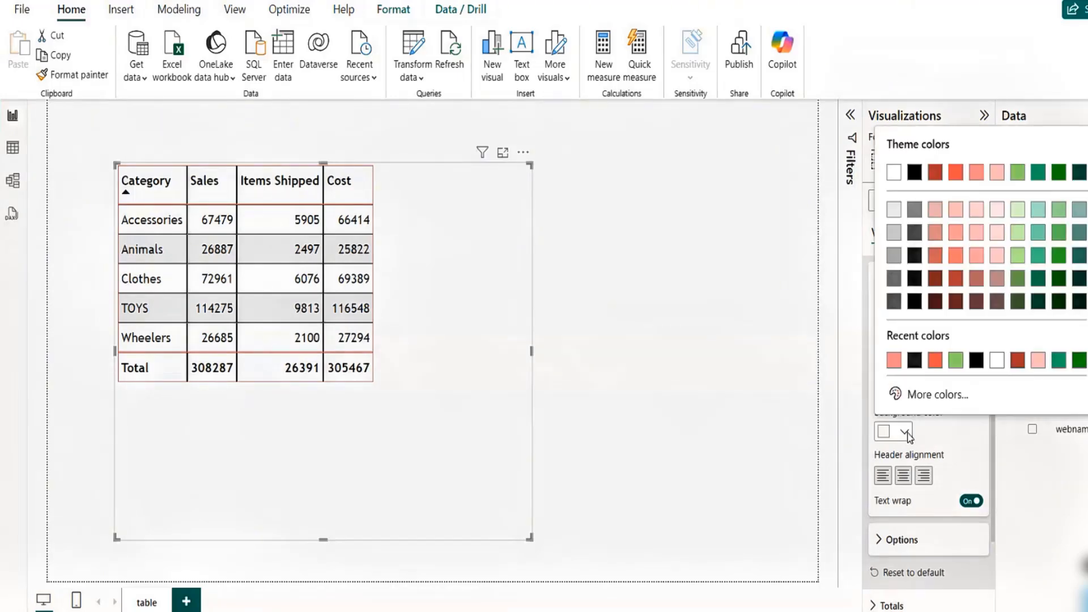
left_click(1038, 361)
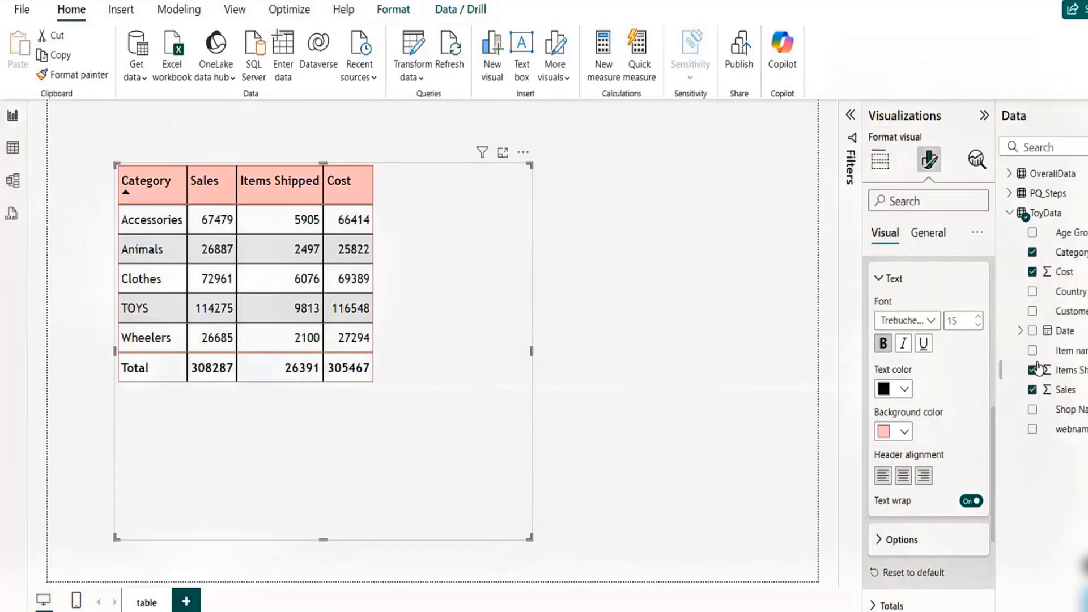
left_click(905, 433)
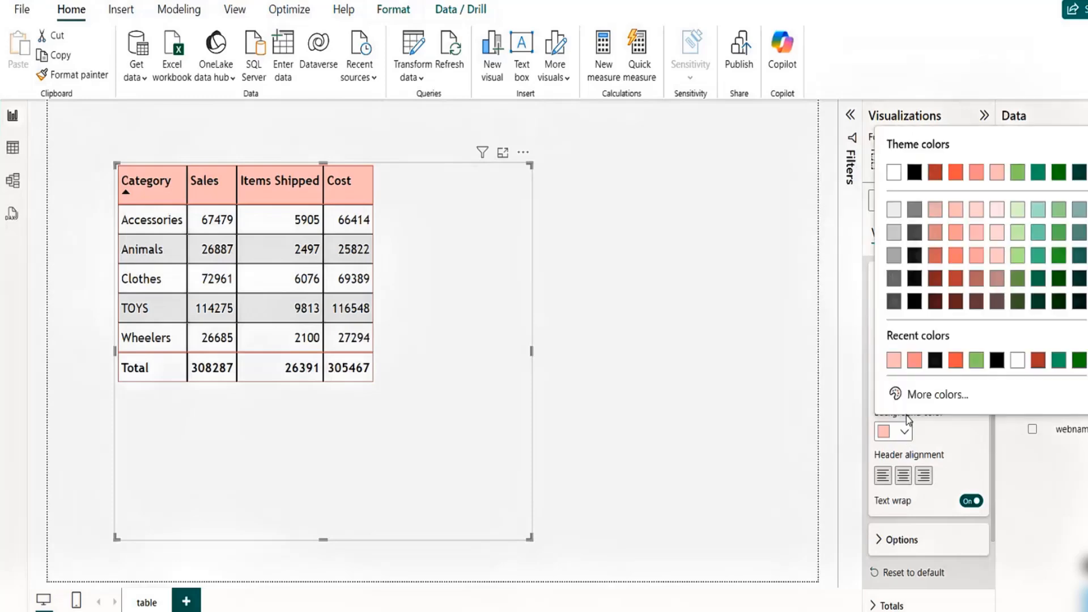
left_click(895, 256)
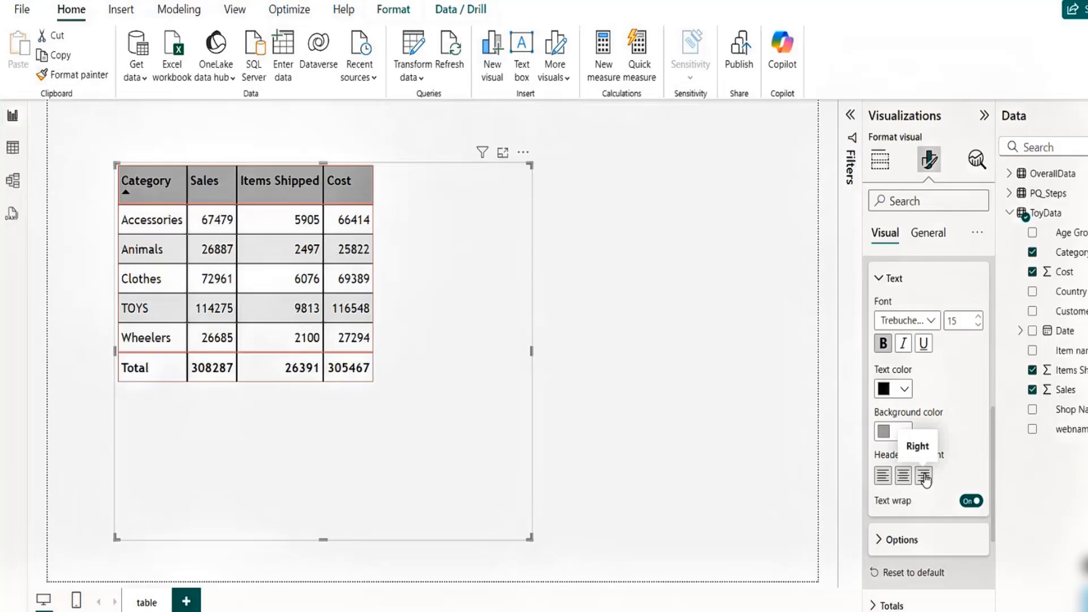
- Center-align the column header text
left_click(904, 481)
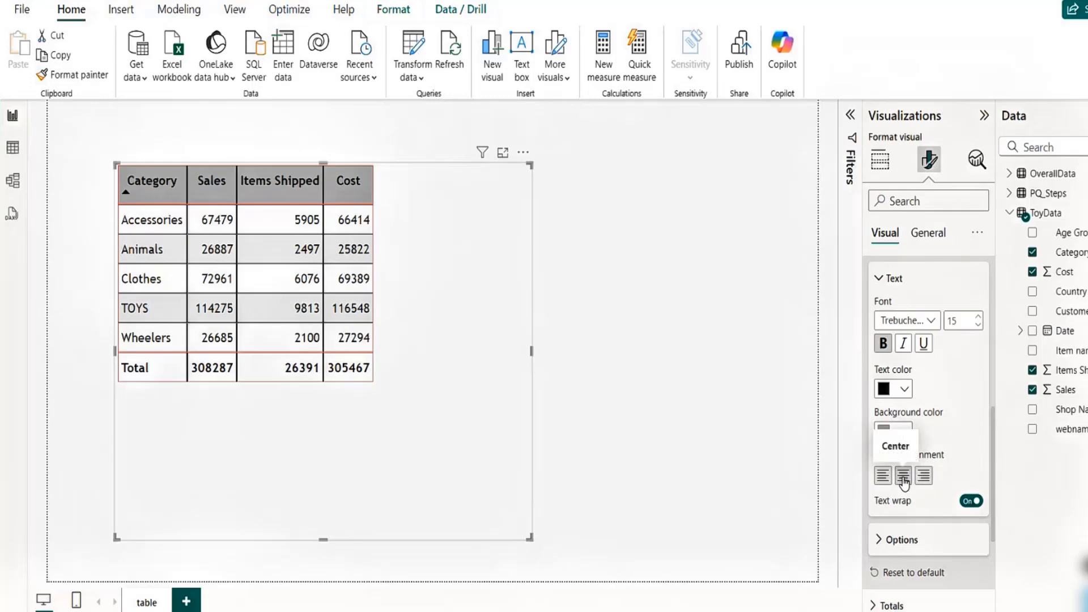
left_click(924, 477)
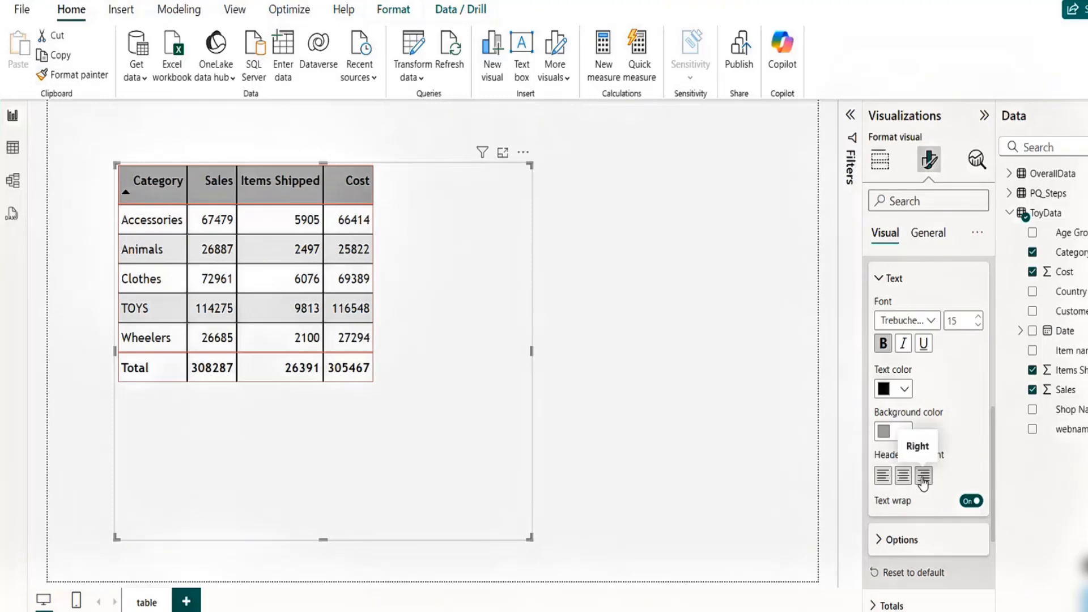
left_click(909, 481)
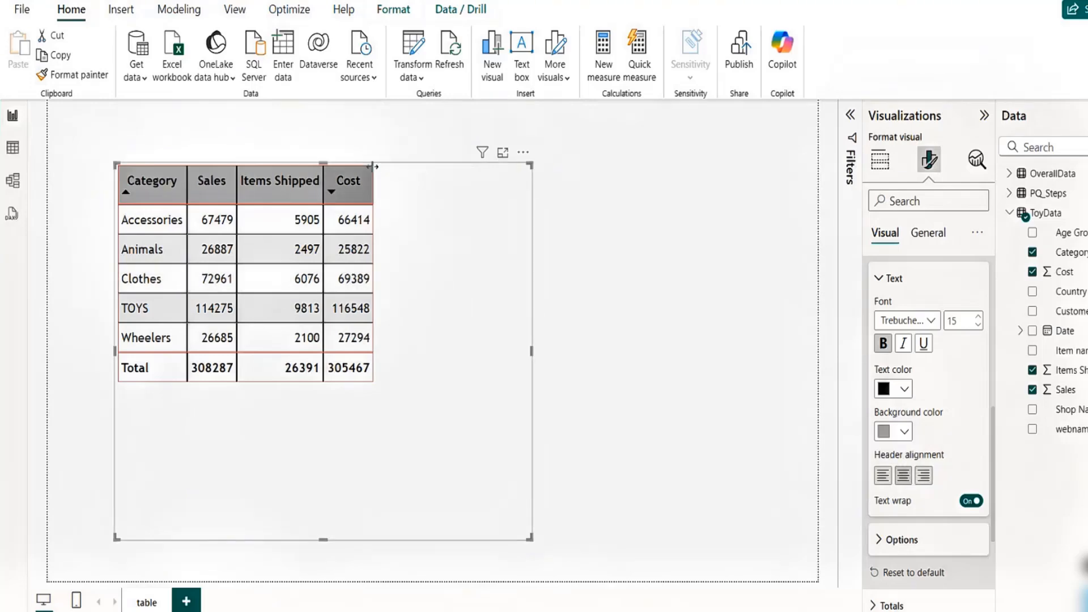
- Widen the Cost, Items Shipped, Sales and Category columns and enlarge the table visual to fit them
left_click_drag(372, 166, 388, 165)
left_click_drag(397, 165, 414, 165)
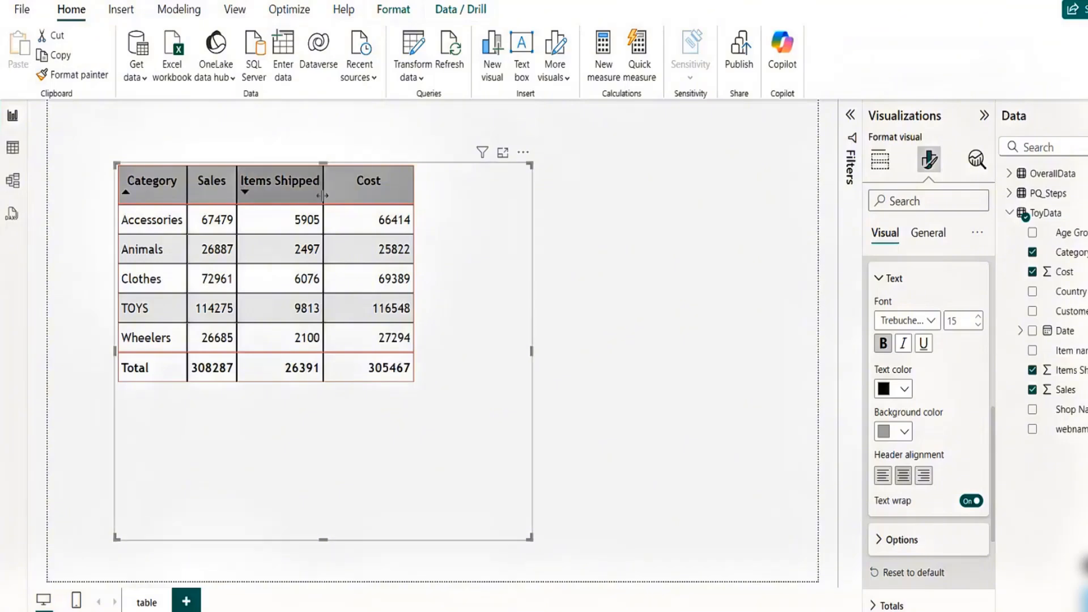
left_click_drag(322, 196, 379, 195)
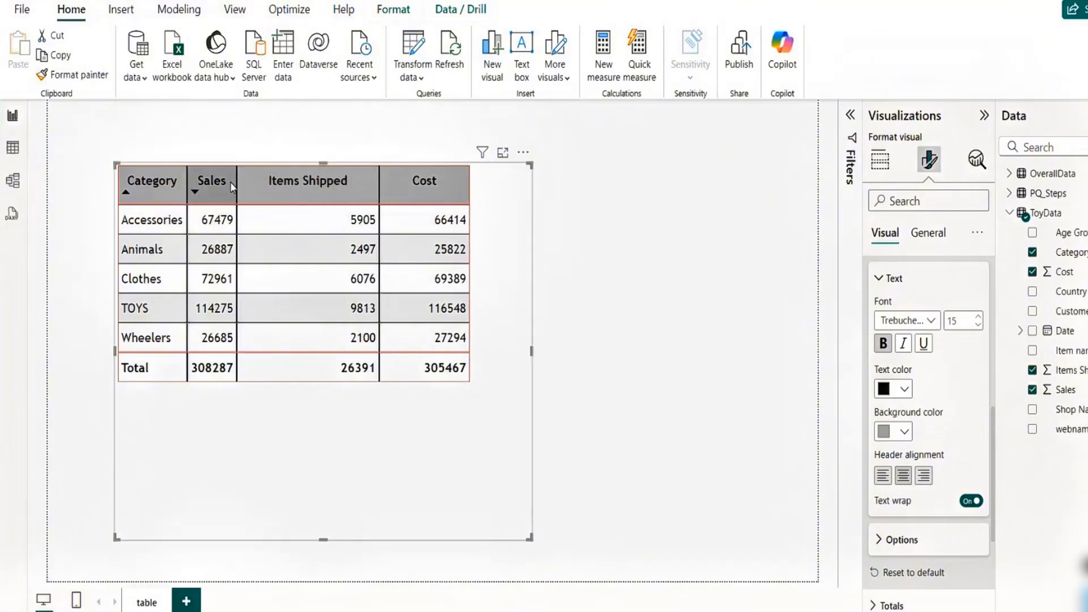
left_click_drag(237, 181, 261, 181)
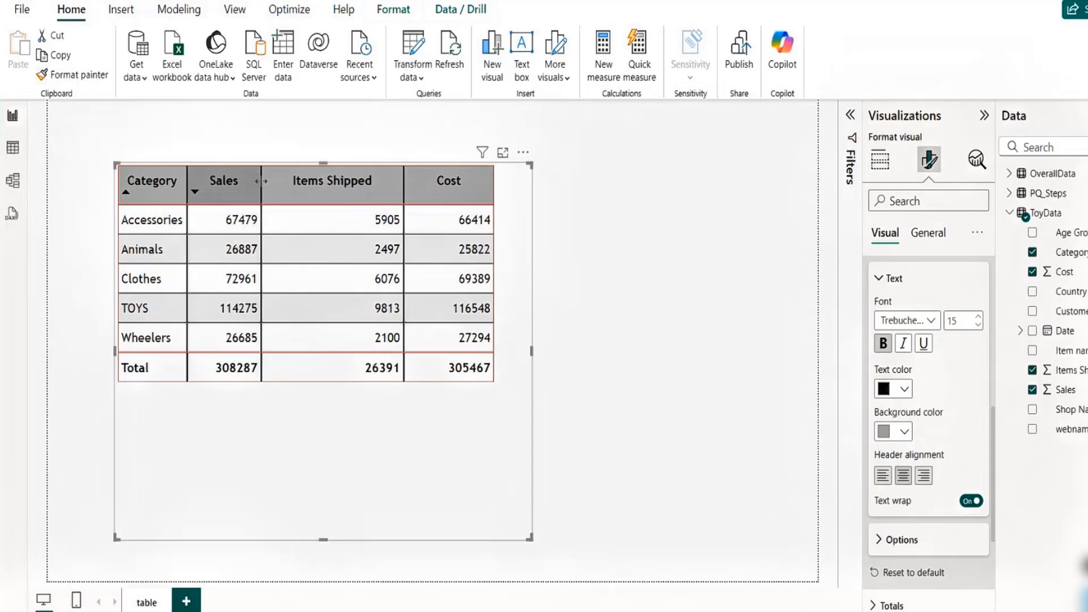
left_click_drag(187, 184, 205, 185)
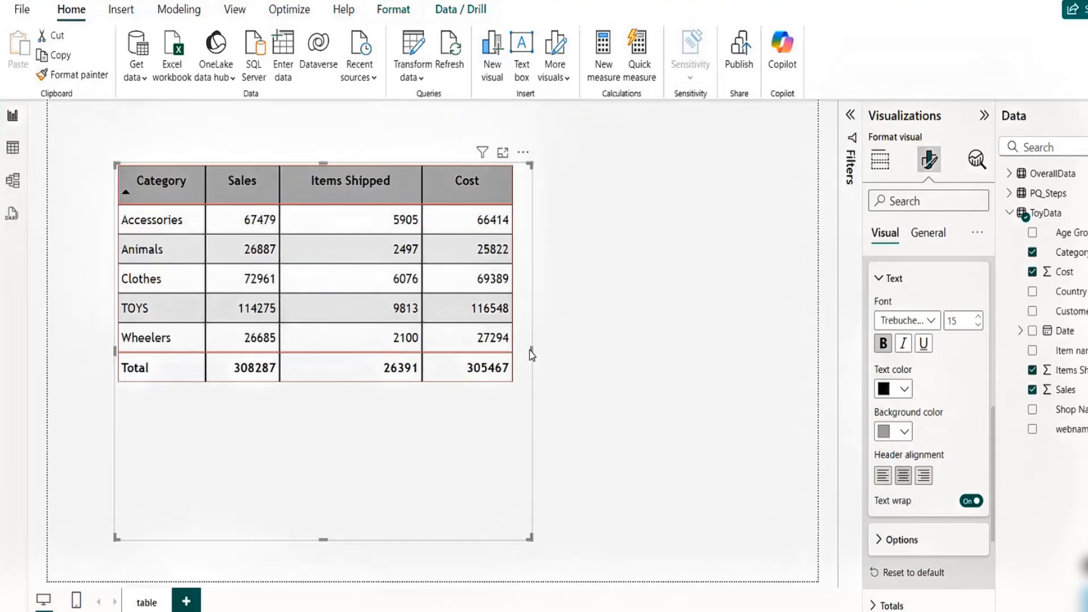
left_click_drag(531, 351, 623, 354)
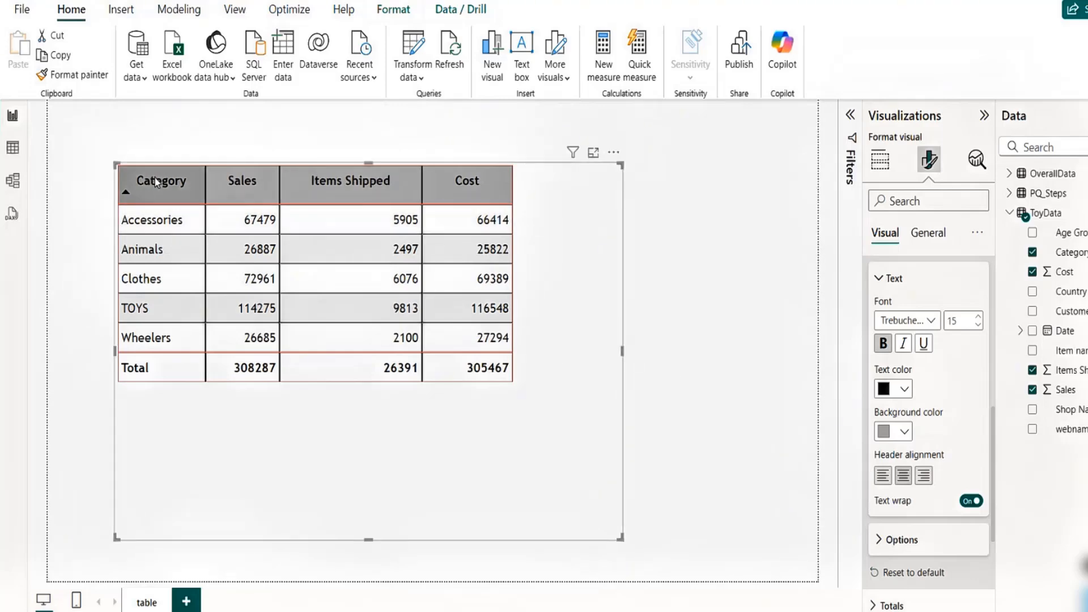
- Open the specific-column settings for the Category series and apply them to its header and total as well as values
left_click(394, 190)
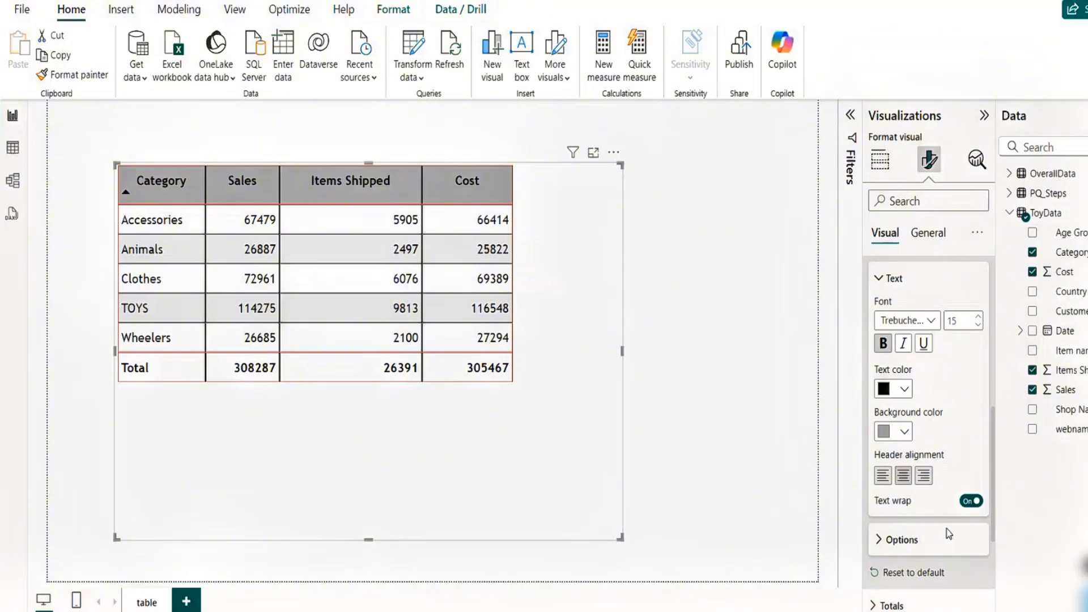
left_click(884, 278)
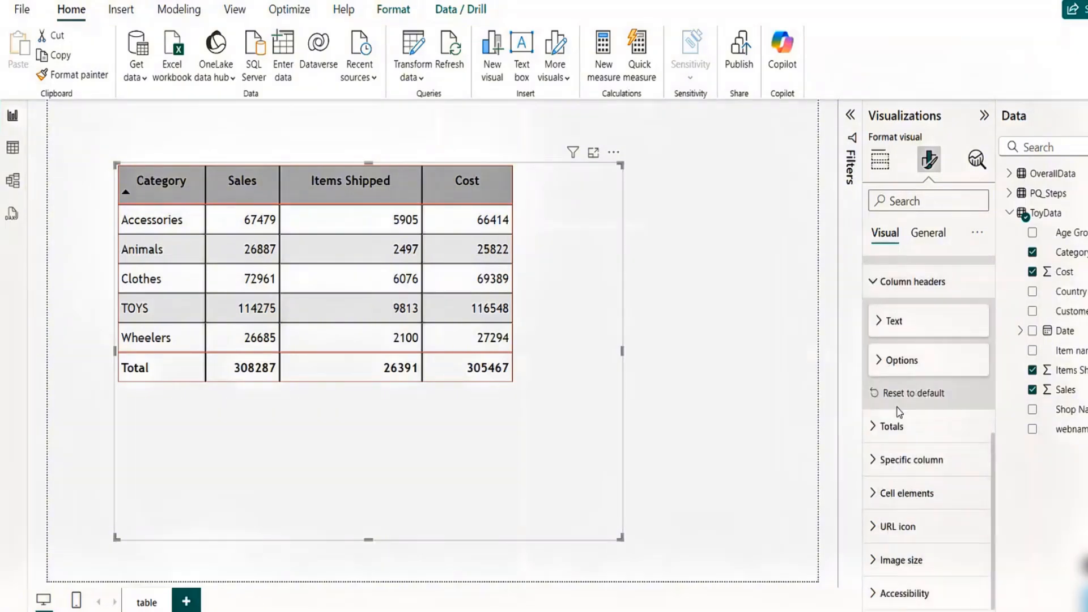
left_click(880, 362)
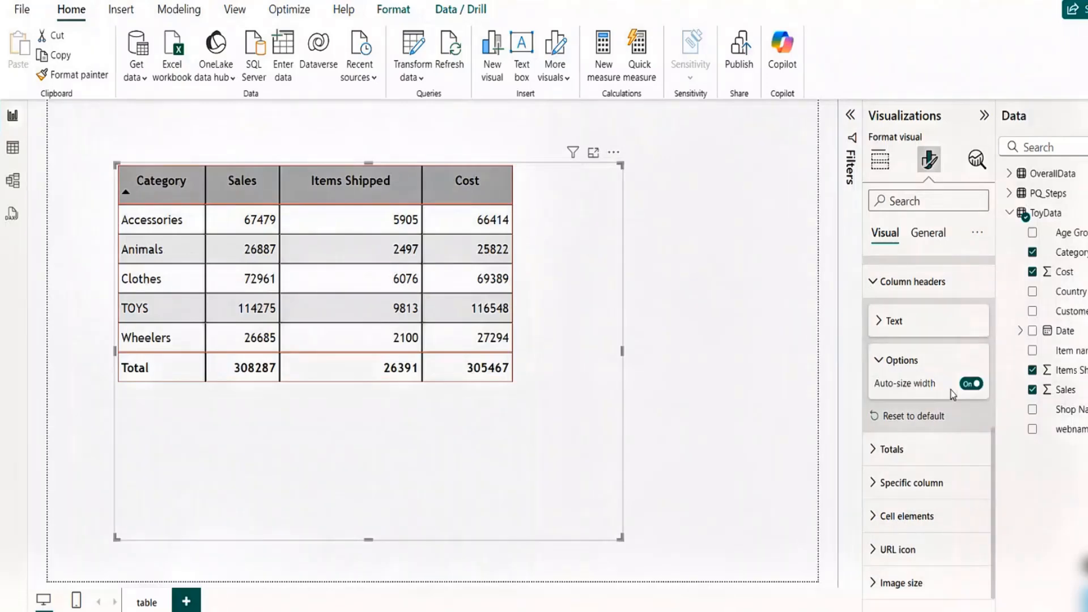
left_click(875, 451)
left_click(875, 452)
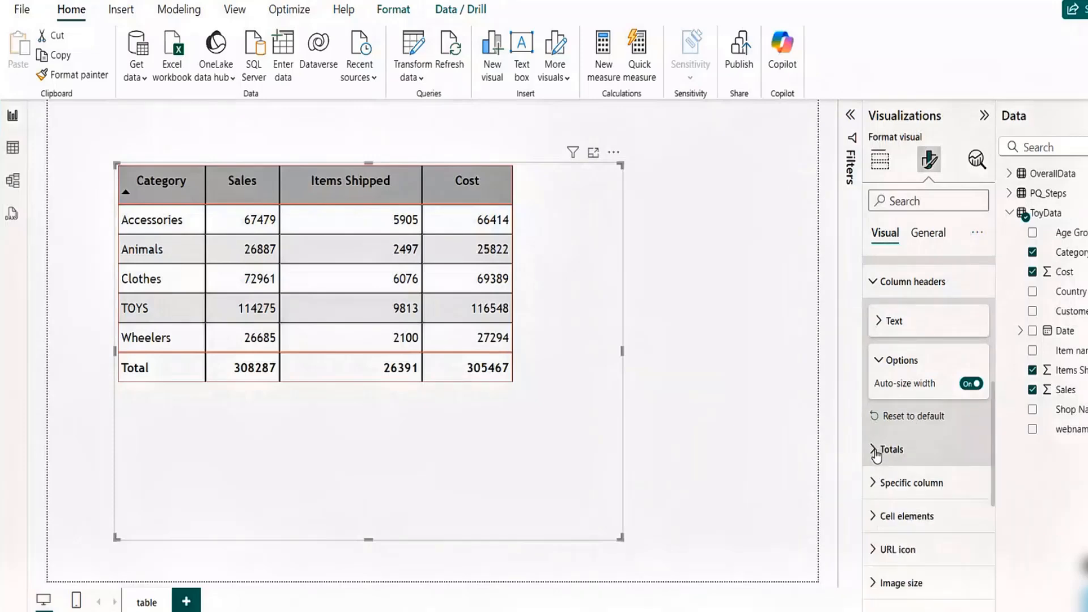
left_click(875, 485)
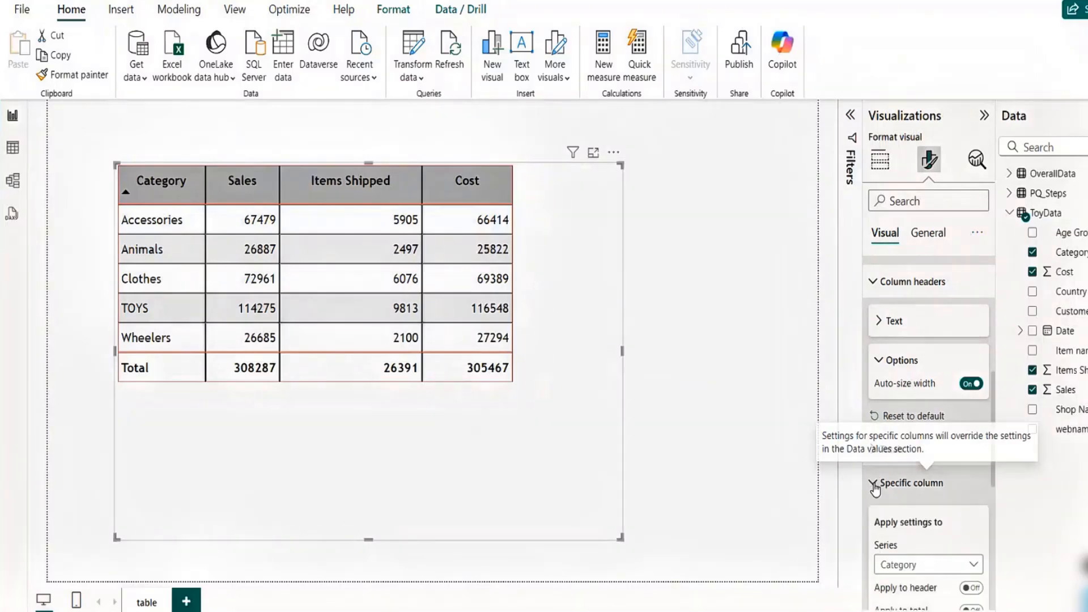
left_click_drag(997, 401, 997, 468)
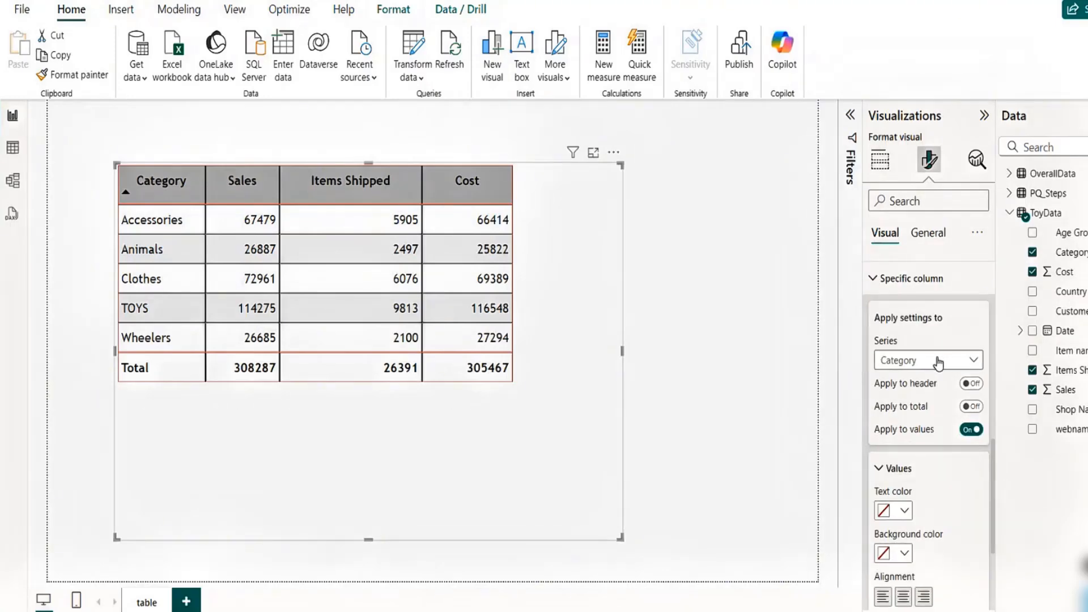
left_click(938, 364)
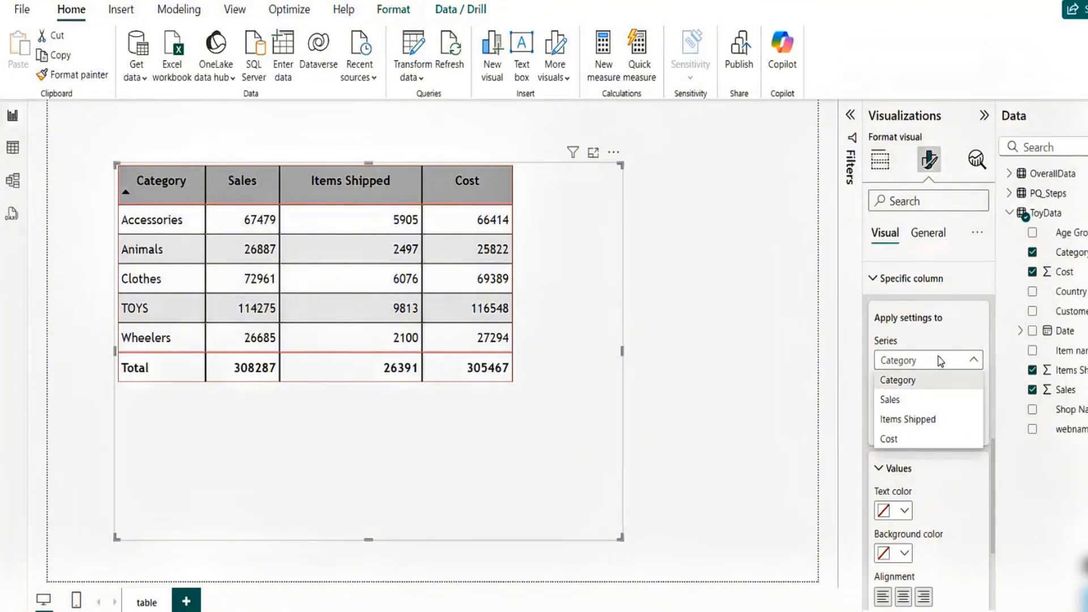
left_click(940, 361)
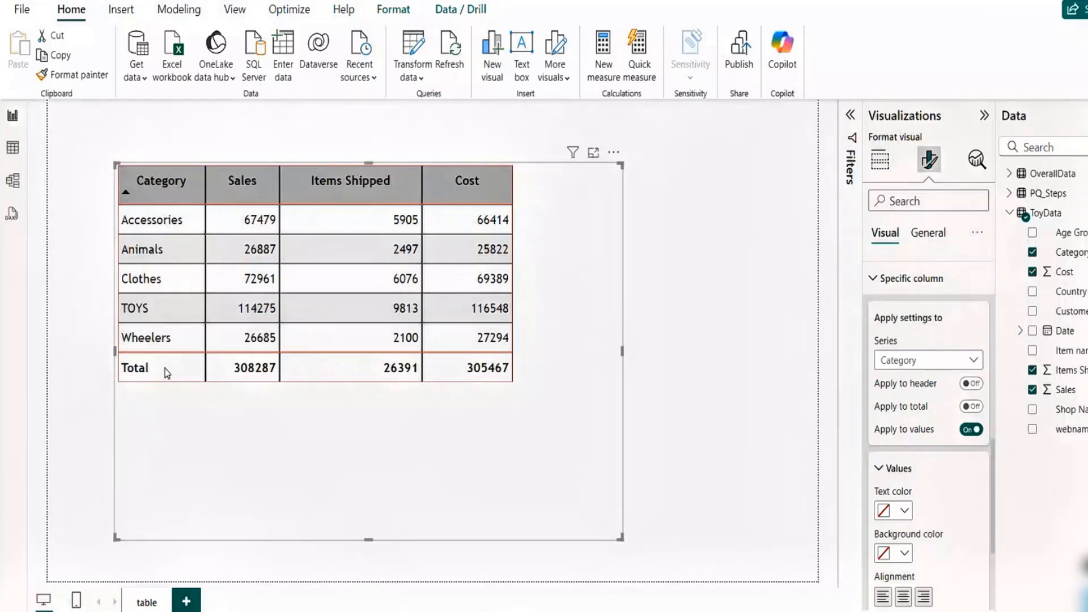
left_click(970, 406)
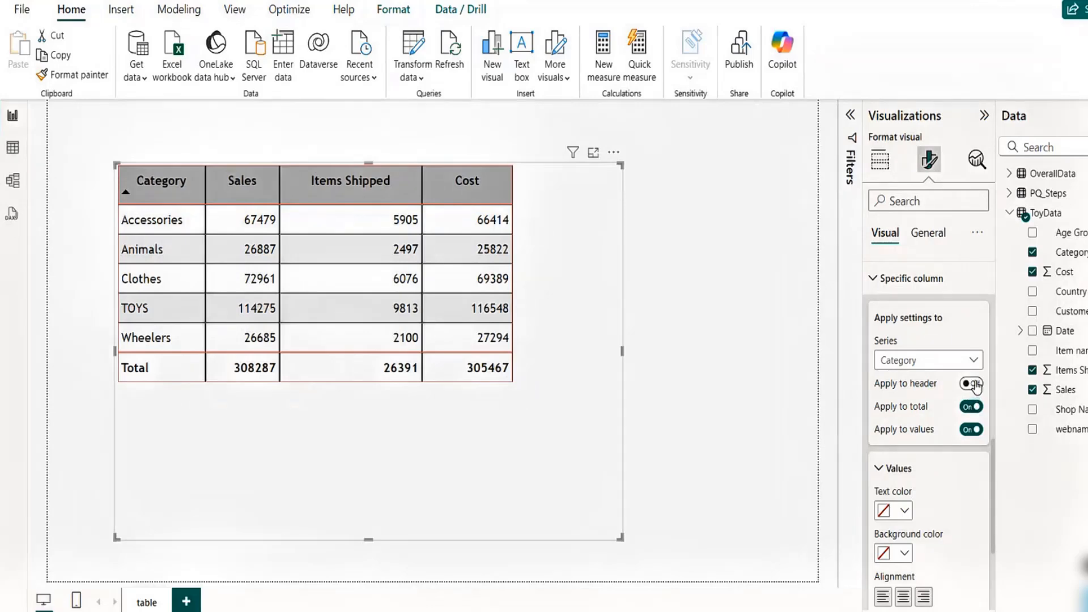
left_click(973, 384)
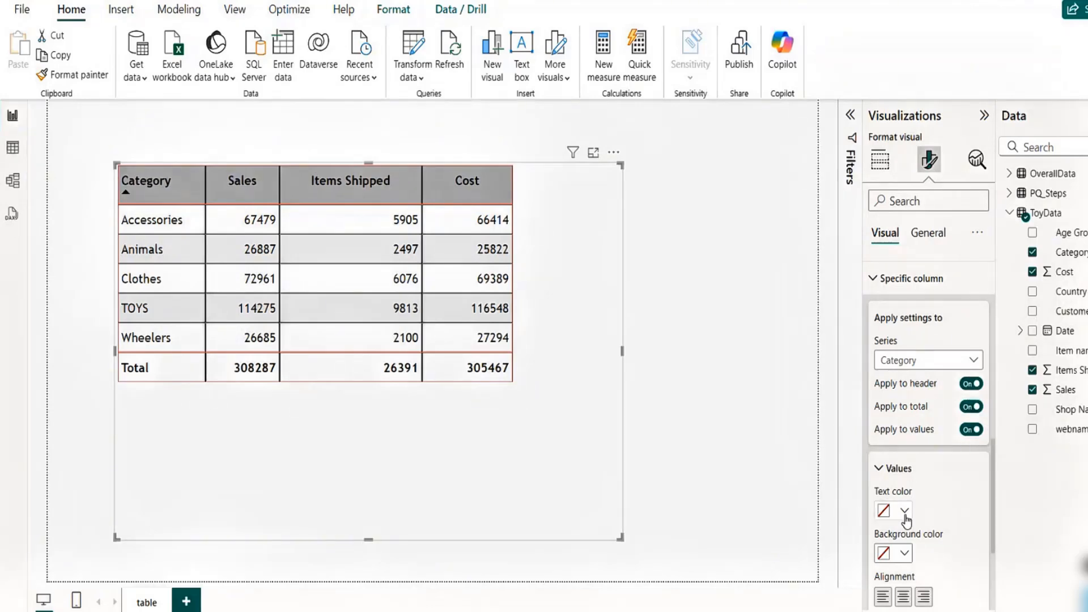
- Give the Category column green text on a black background with left alignment
left_click(904, 511)
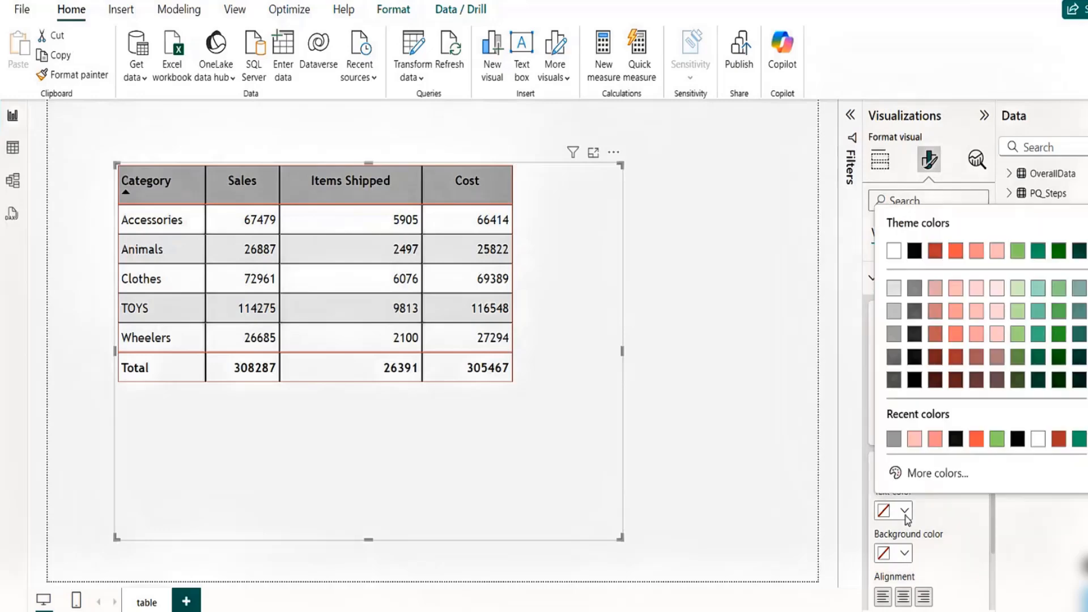
left_click(996, 438)
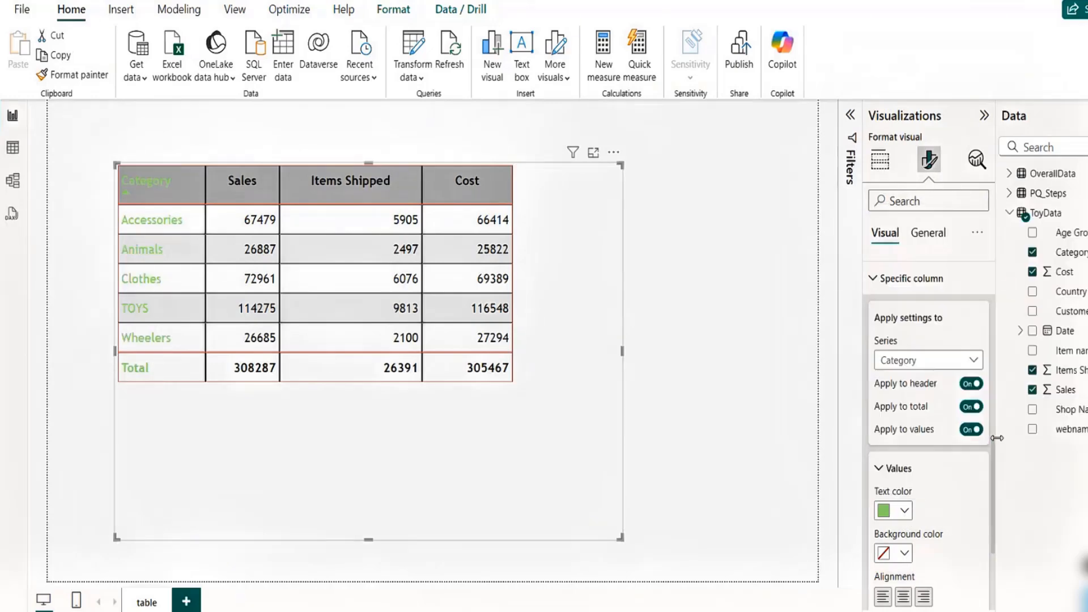
left_click(904, 553)
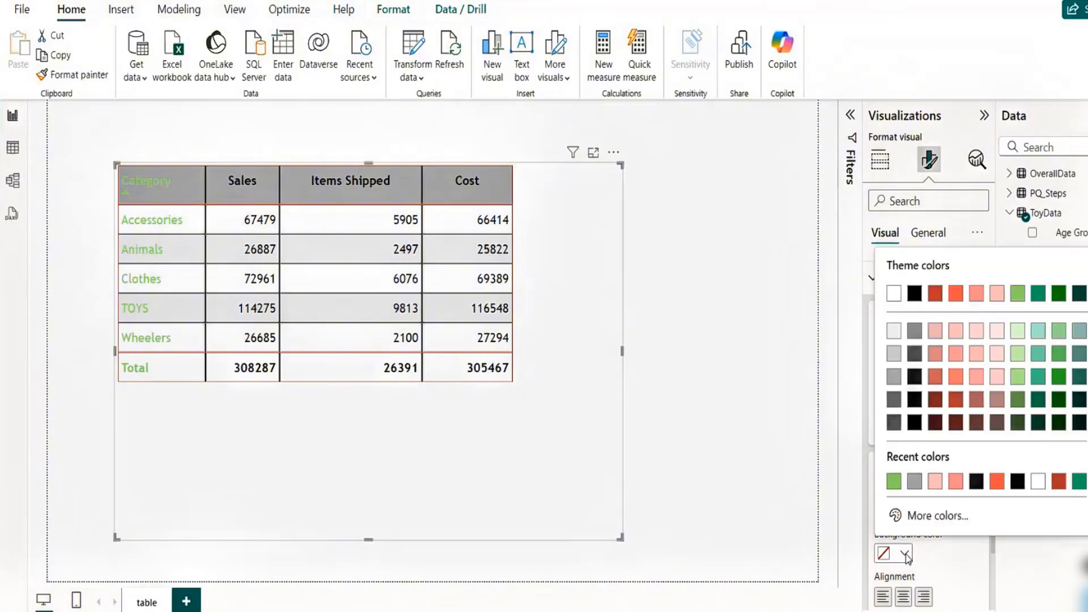
left_click(1017, 482)
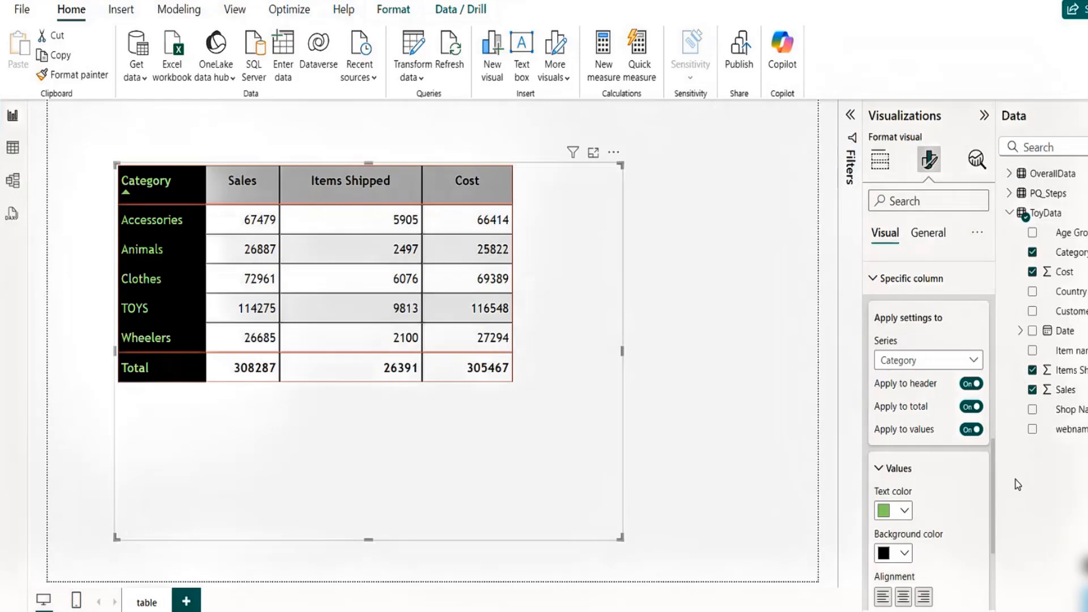
left_click(904, 597)
left_click(878, 603)
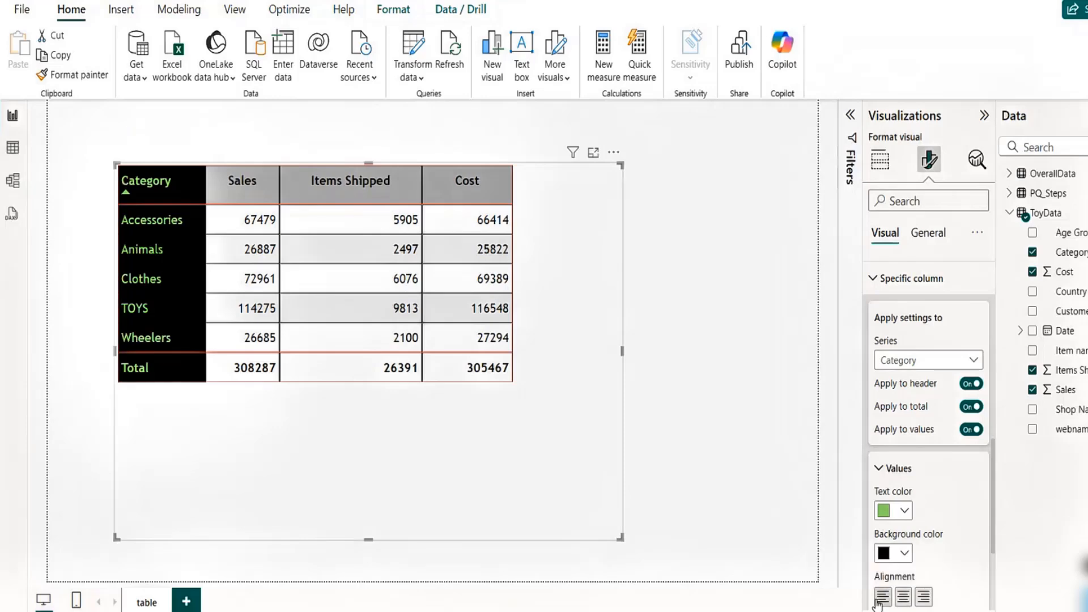
- Switch the specific-column series to Sales, center its values and apply the setting to its total
left_click(944, 368)
left_click(907, 401)
left_click(971, 406)
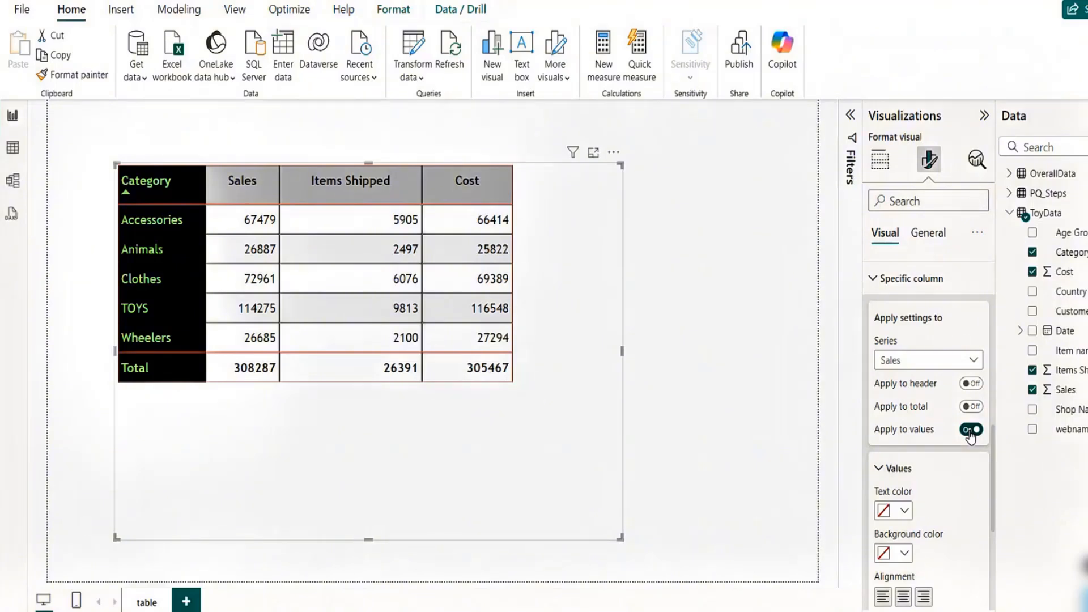
left_click(903, 597)
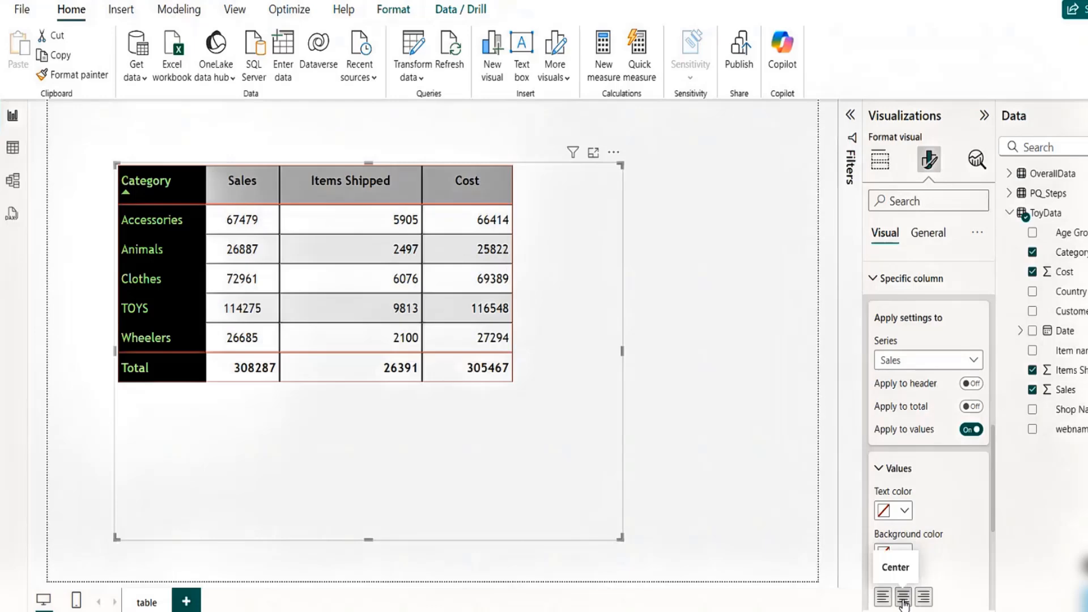
left_click(970, 406)
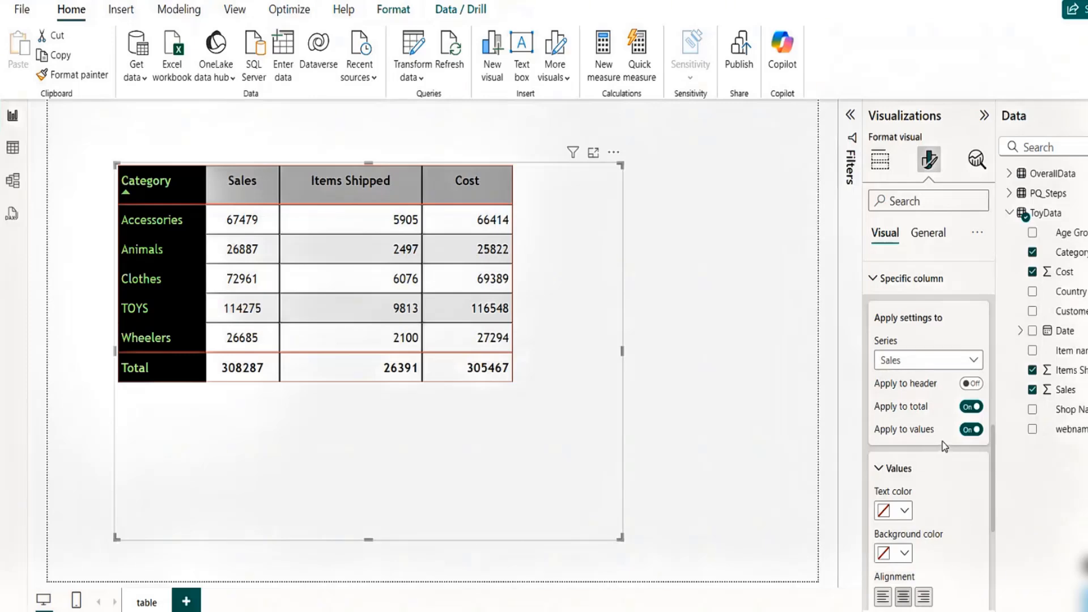
- Switch the specific-column series to Items Shipped, center its values and apply the setting to its total
left_click(972, 363)
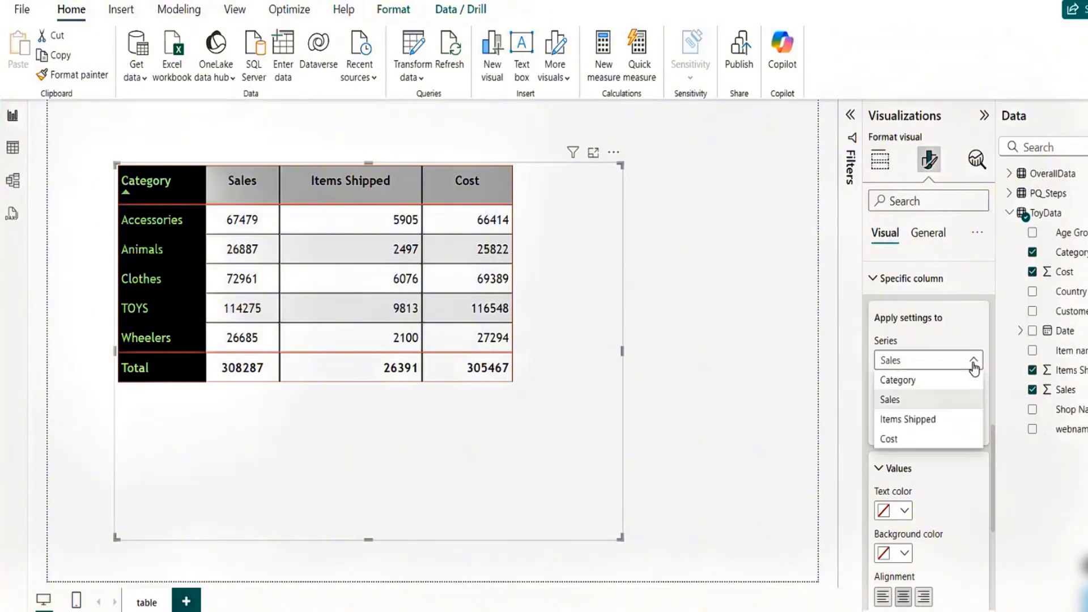
left_click(930, 420)
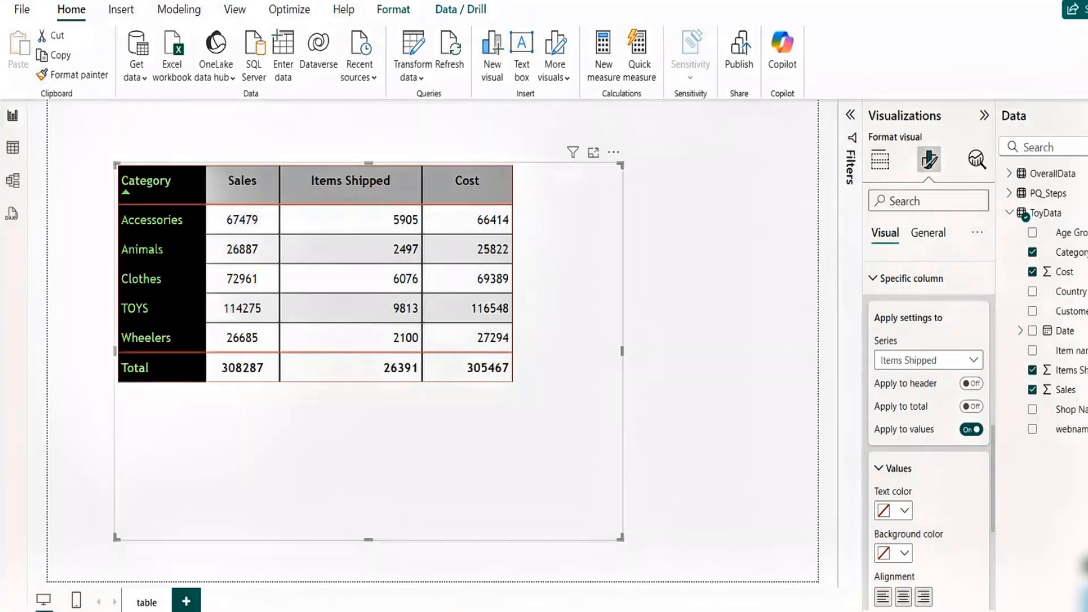
left_click(903, 596)
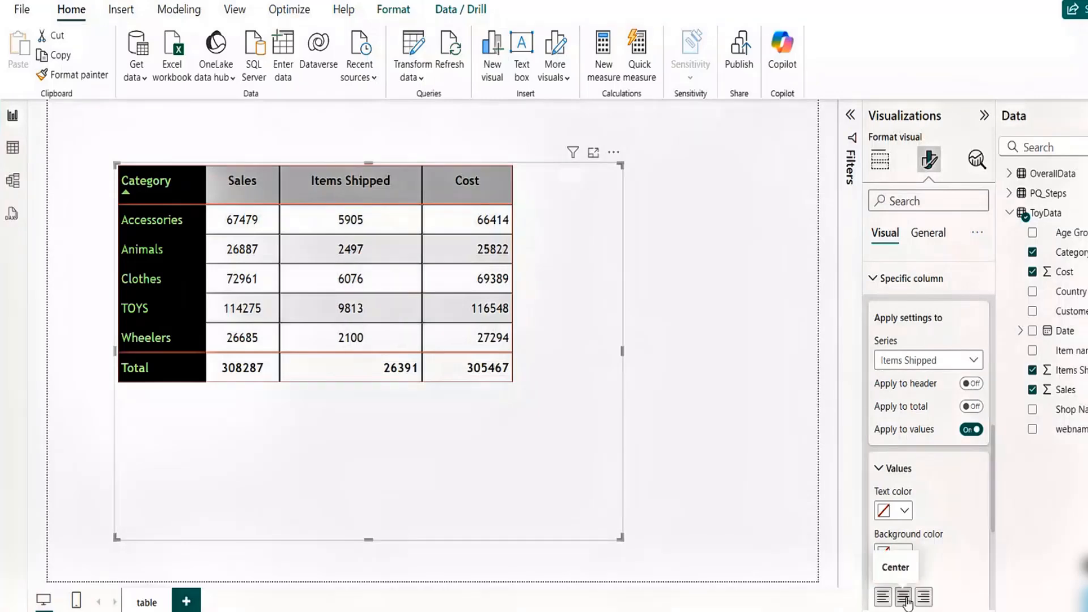
left_click(972, 407)
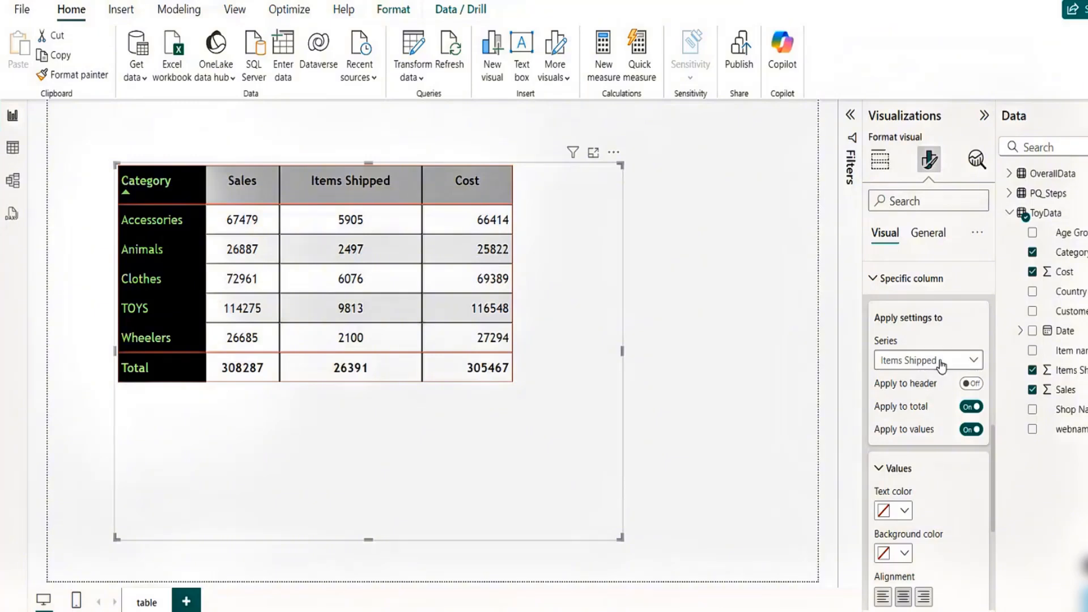
- Switch the specific-column series to Cost, apply the setting to its total and center its values
left_click(942, 363)
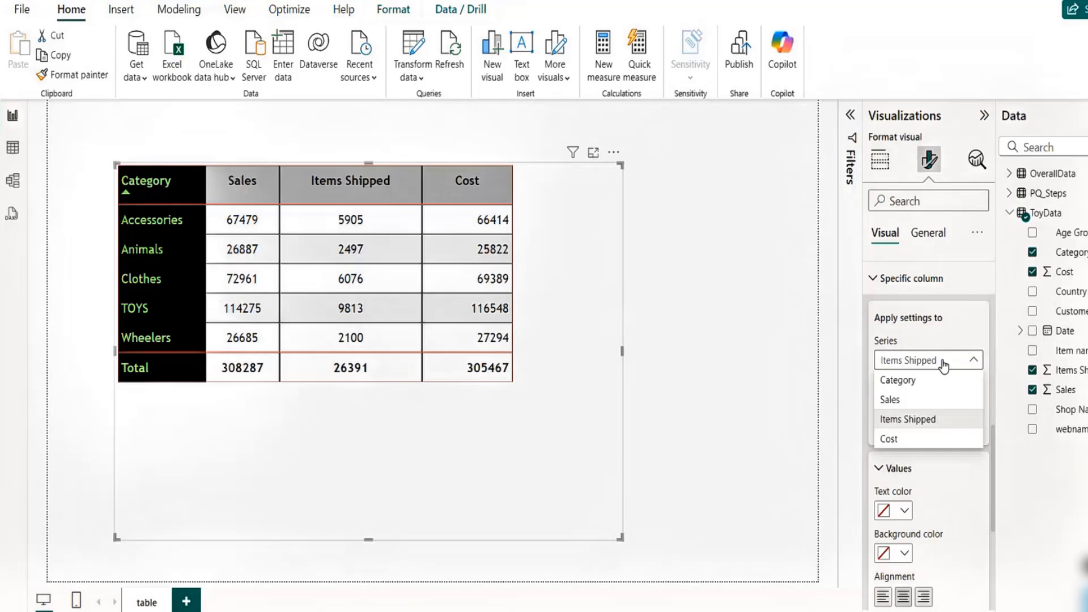
left_click(905, 439)
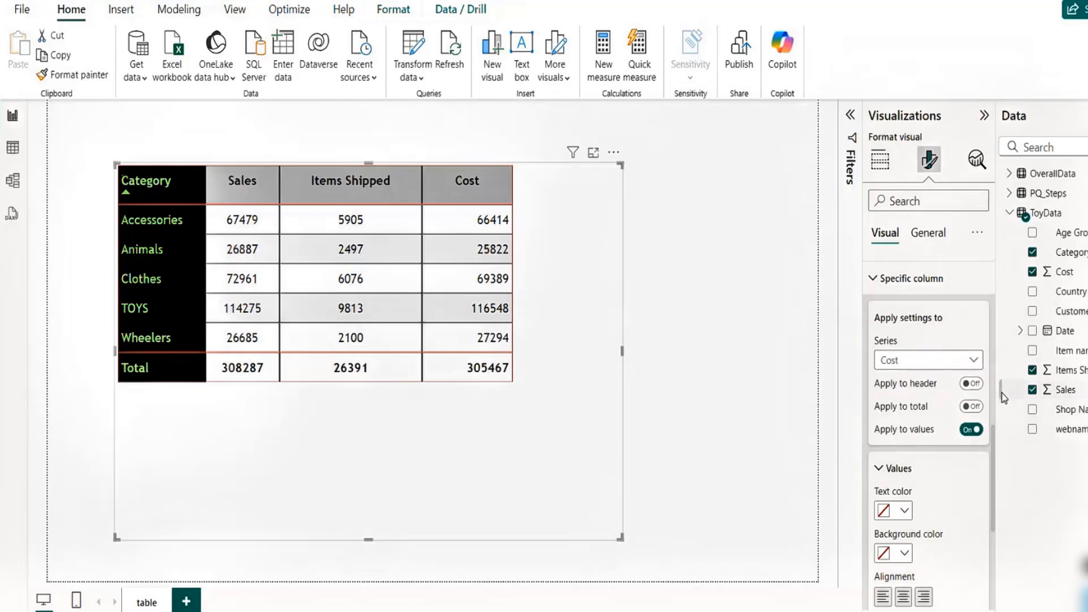
left_click(971, 406)
left_click(902, 597)
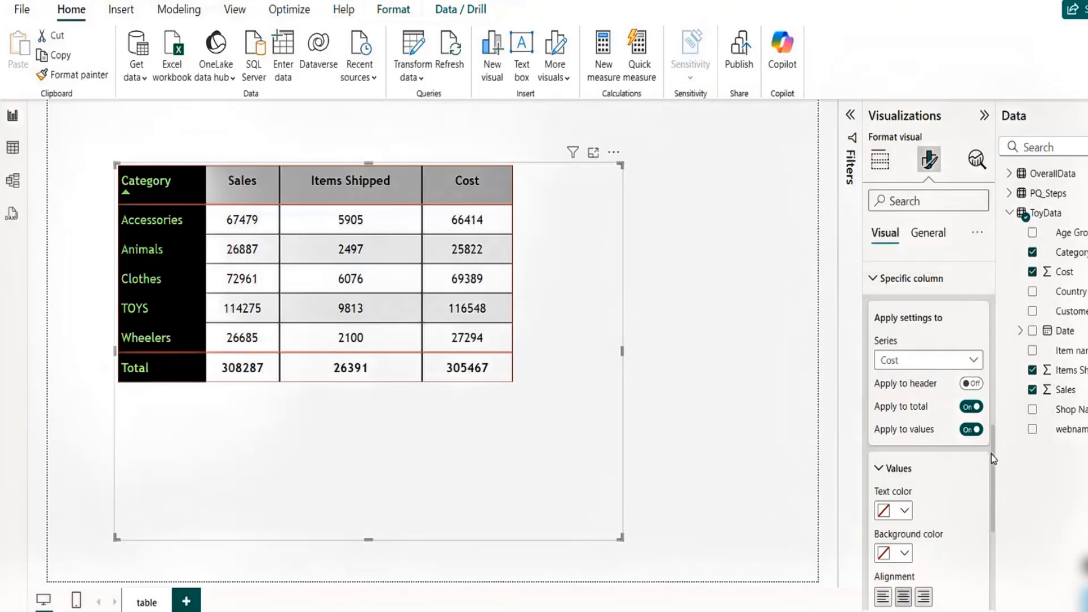
left_click_drag(991, 454, 994, 516)
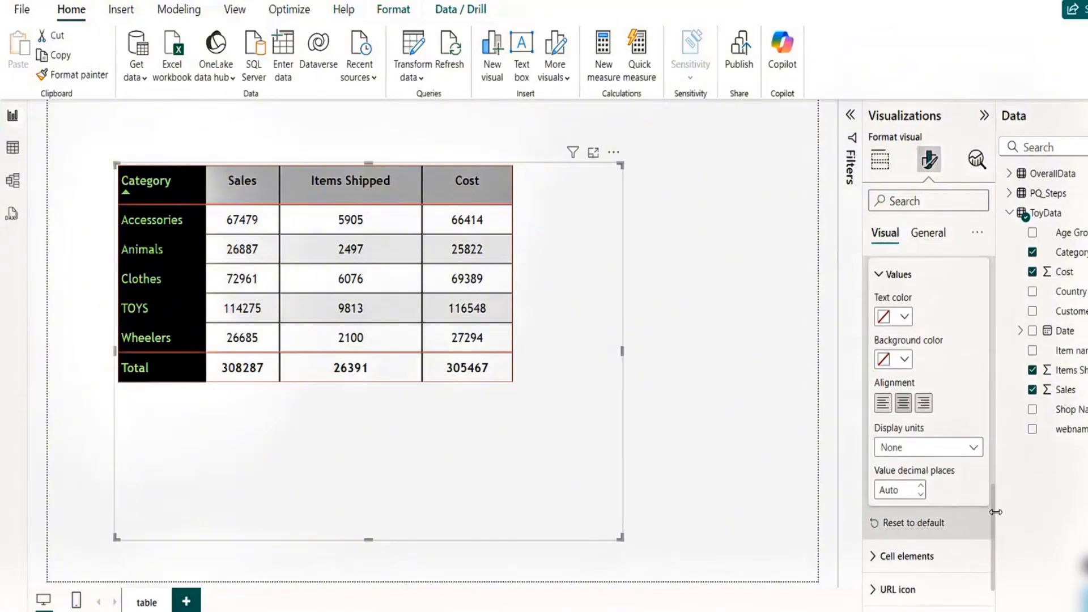
left_click(943, 451)
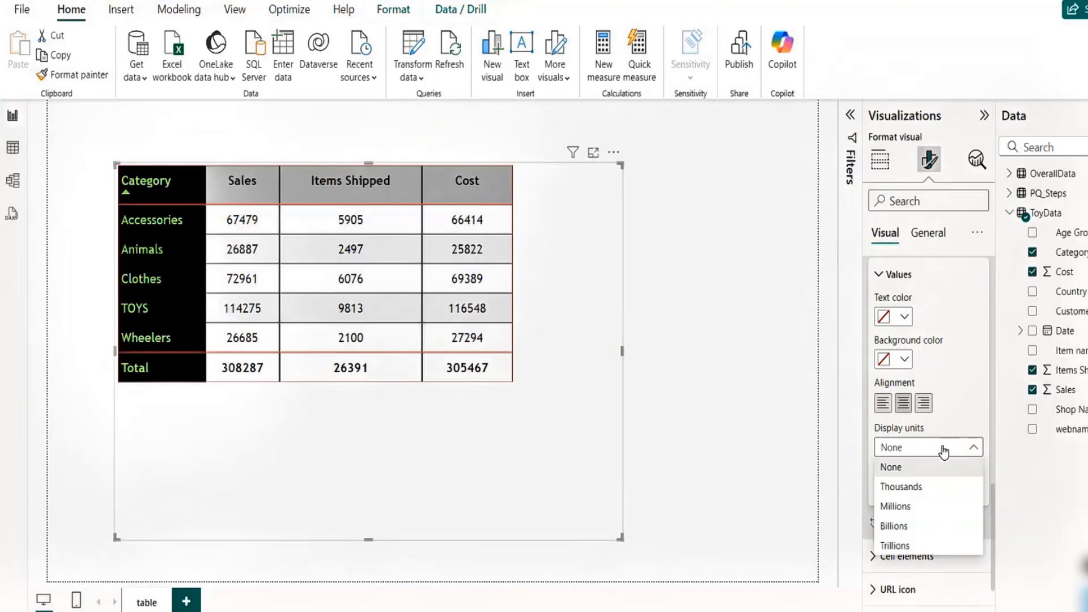
left_click(978, 403)
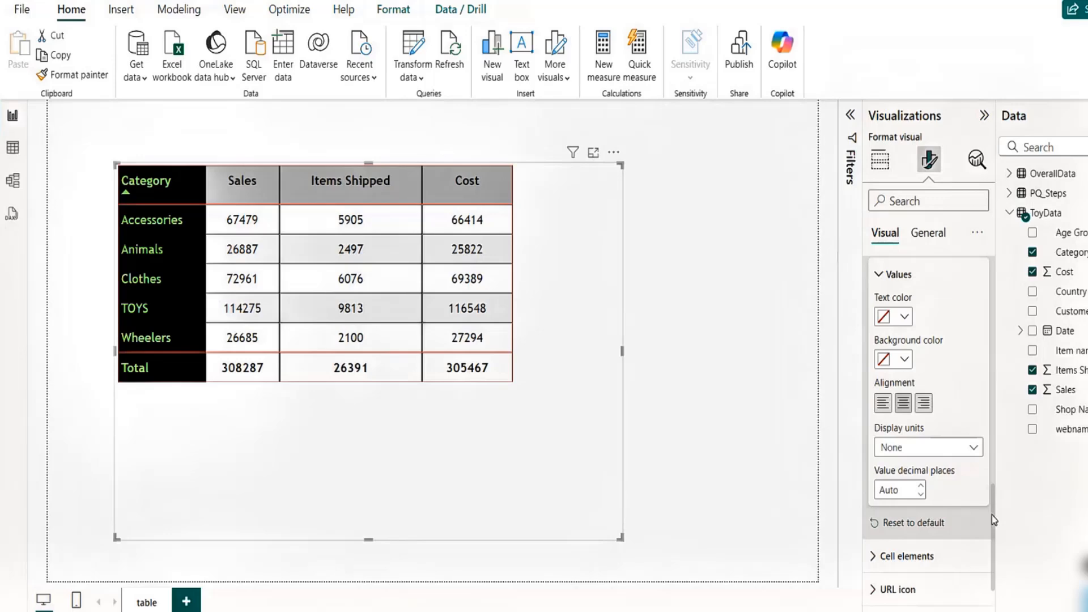
- Collapse the specific-column settings, open cell elements for the Sales series and turn on its background color
left_click_drag(992, 515, 993, 442)
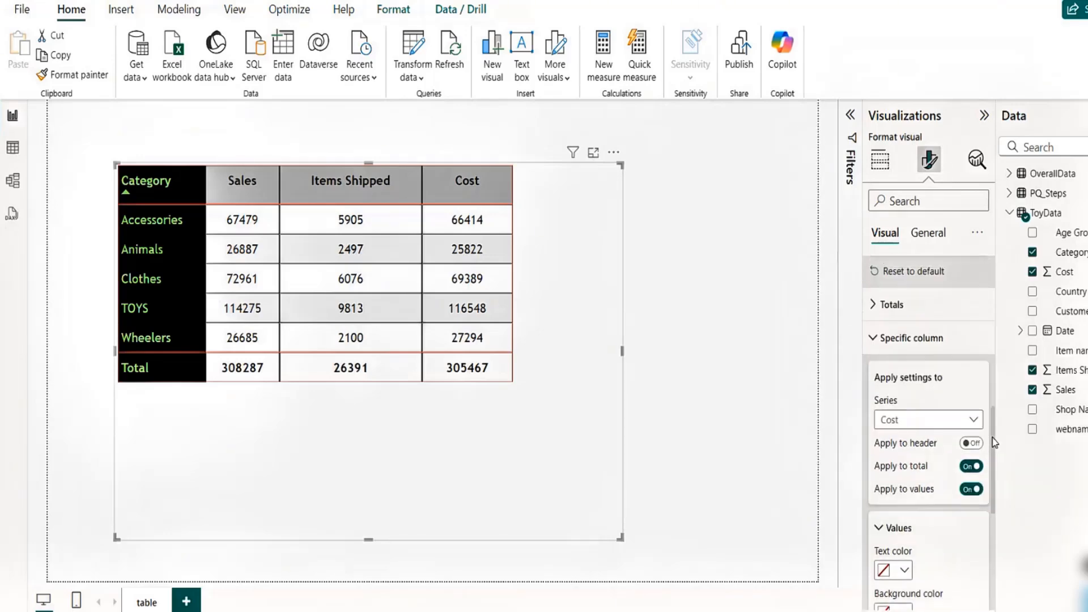
left_click(872, 338)
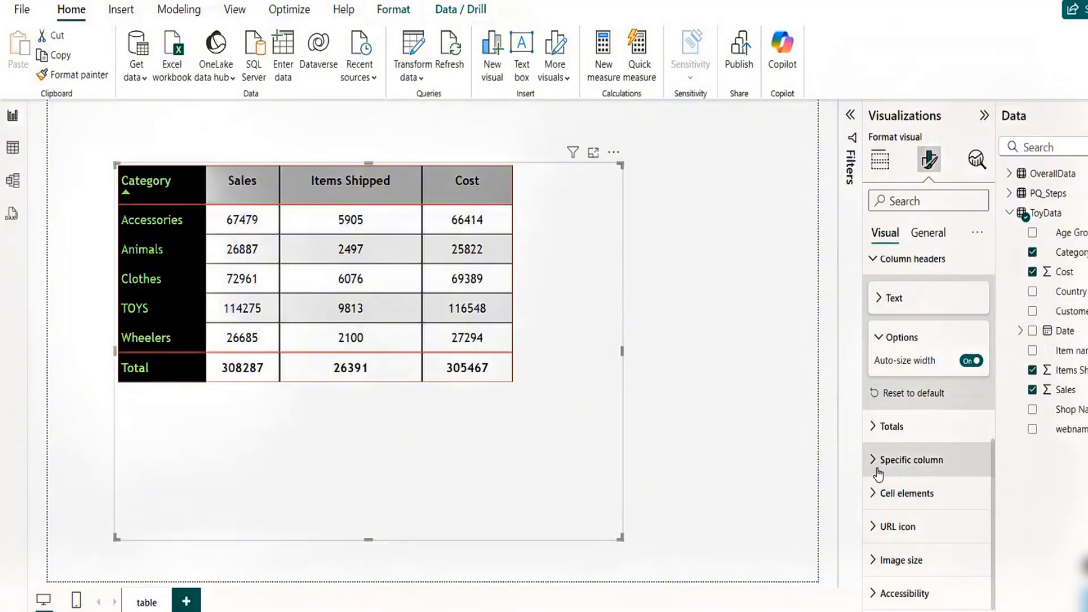
left_click(874, 495)
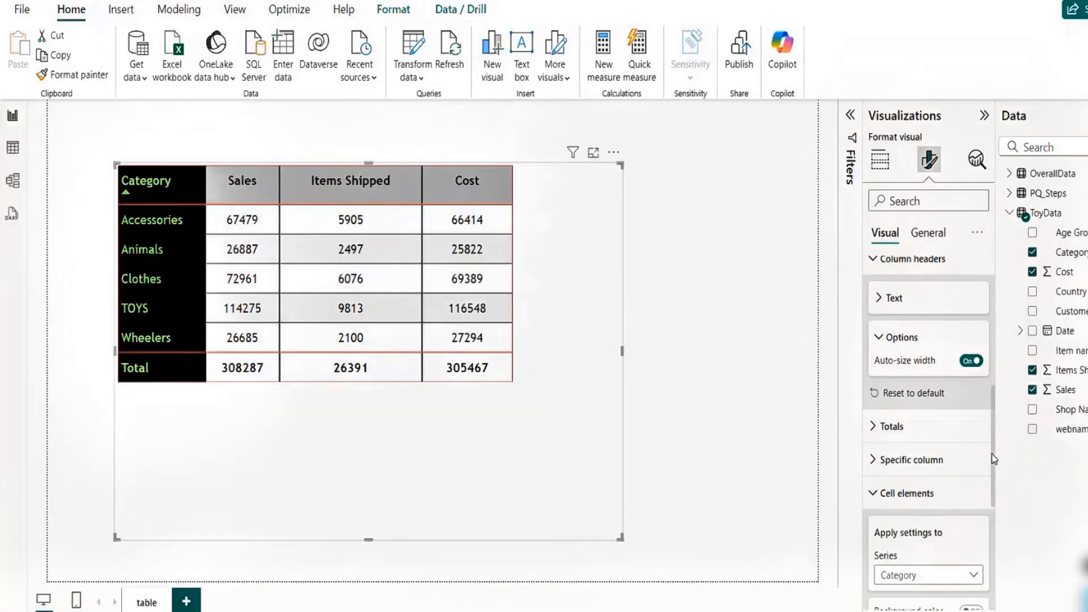
left_click_drag(991, 454, 1004, 534)
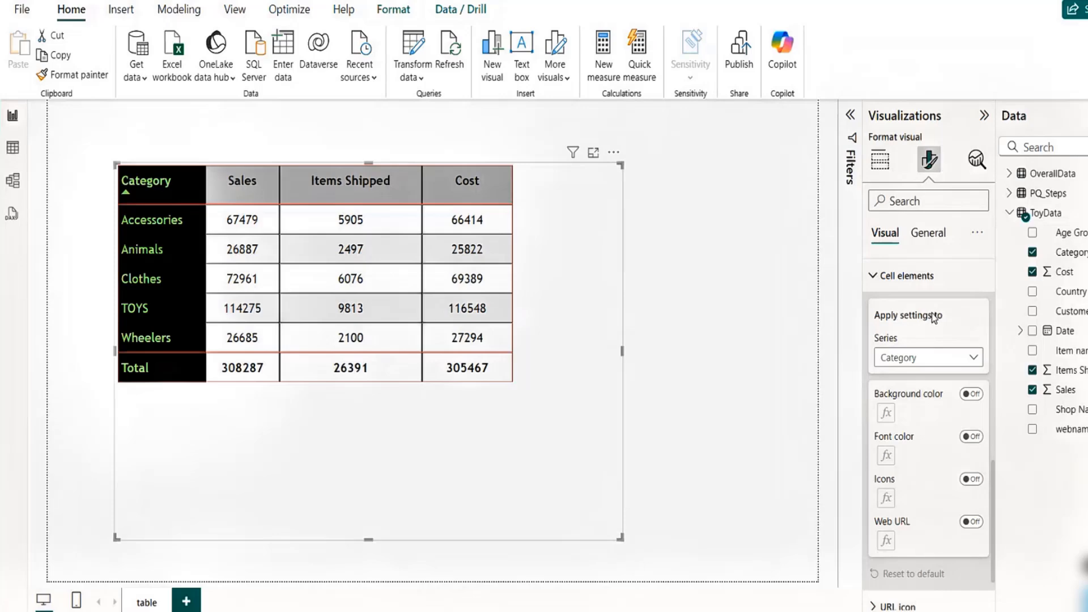
left_click(949, 364)
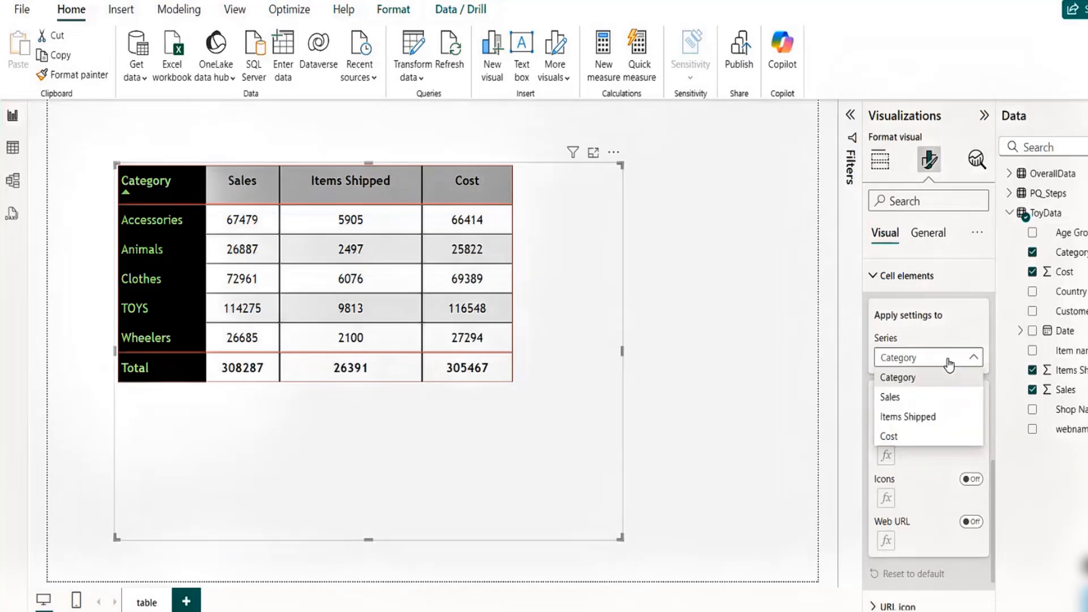
left_click(917, 398)
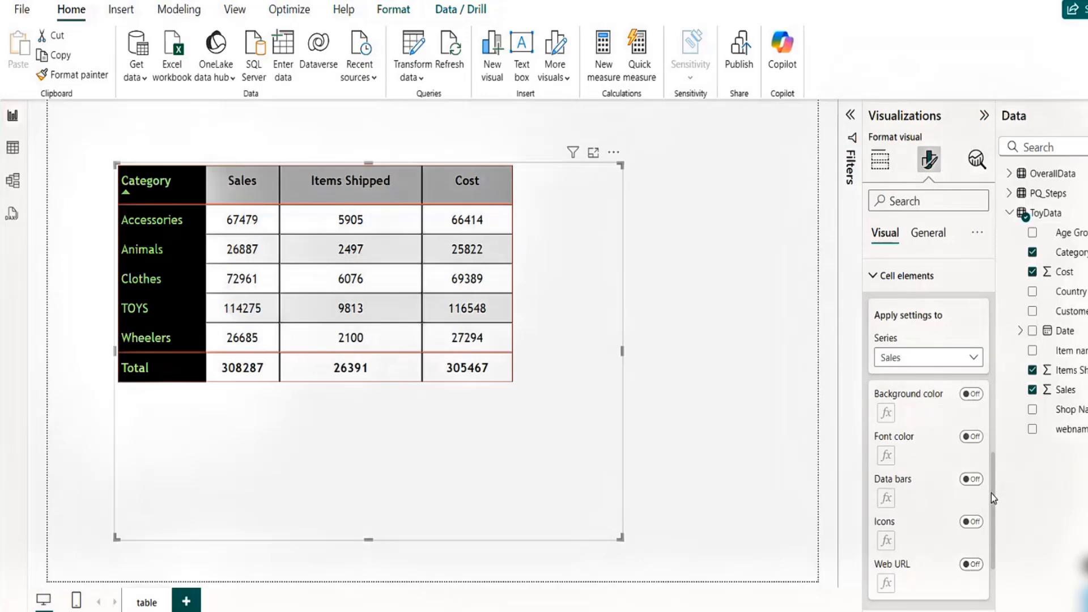
scroll(992, 494, "down", 2)
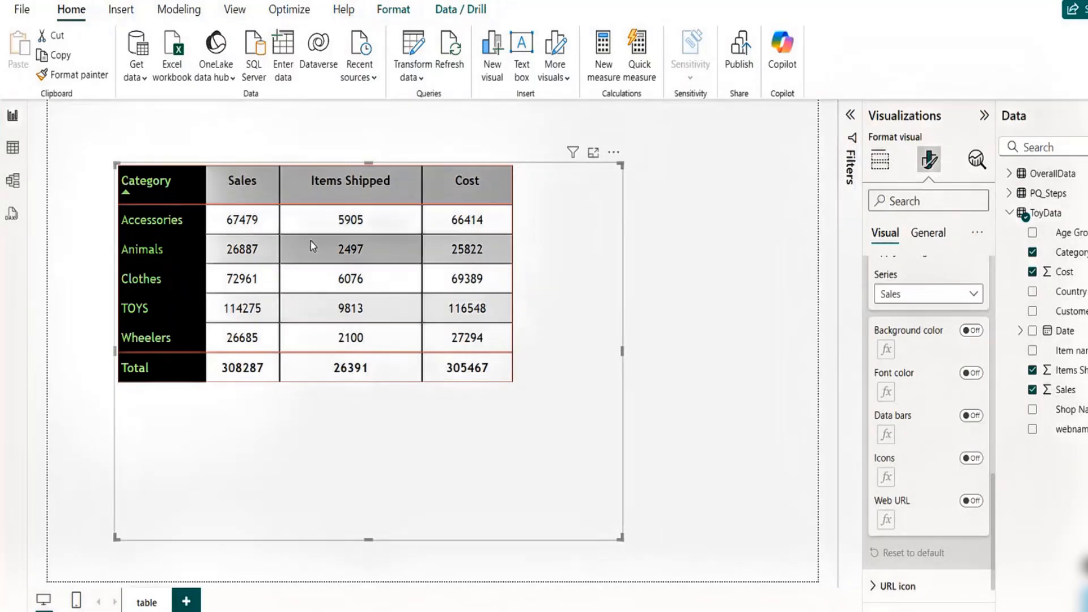
left_click(971, 331)
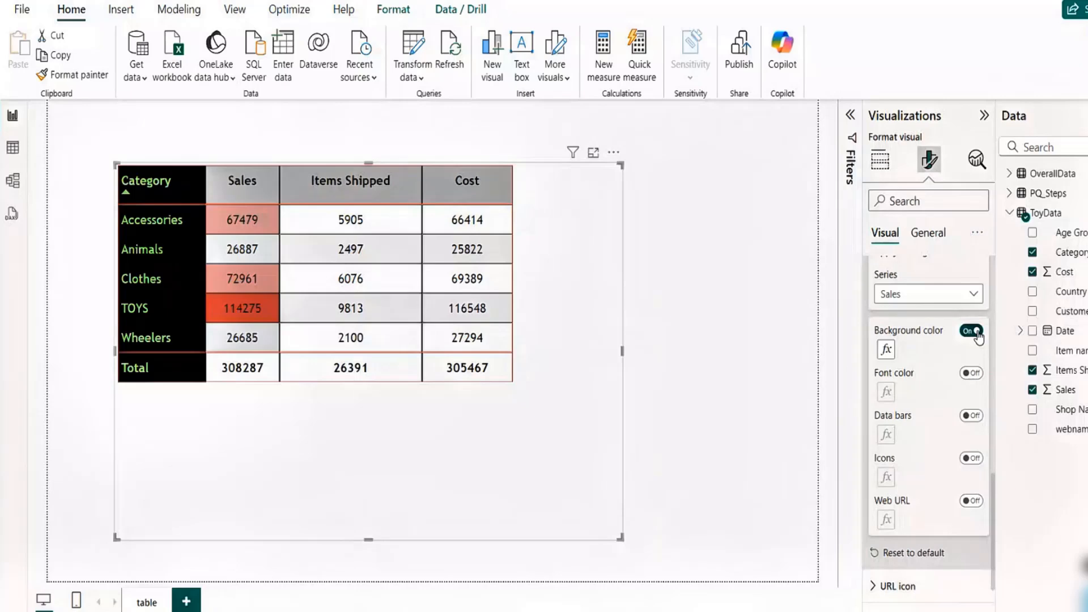
- Set the Sales background gradient from light green #d6f4c7 at the lowest value to #7bdaa9 at the highest value
left_click(887, 350)
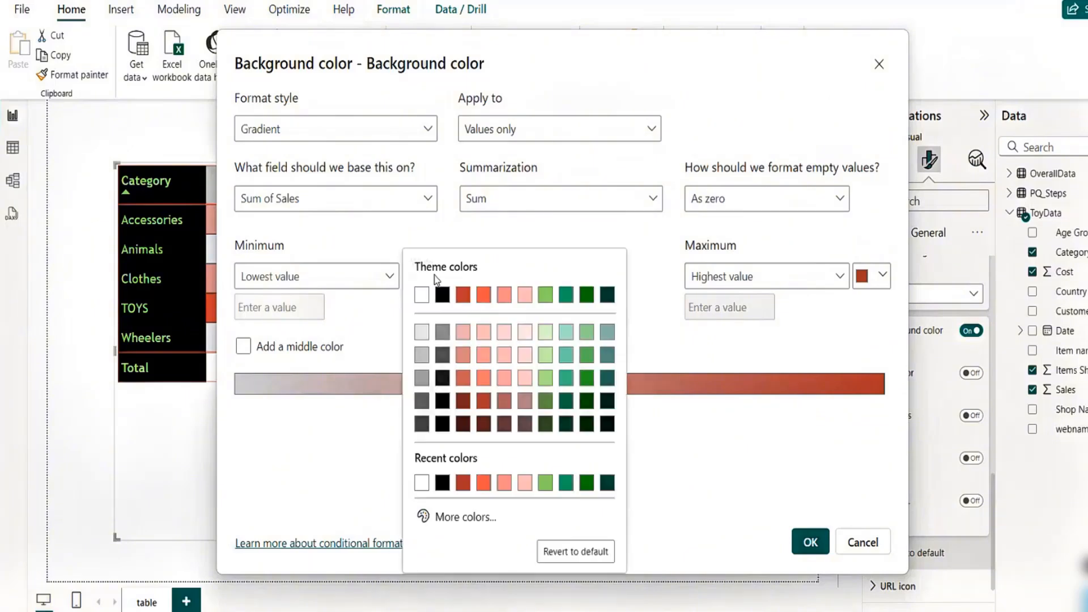
left_click(433, 277)
left_click(525, 332)
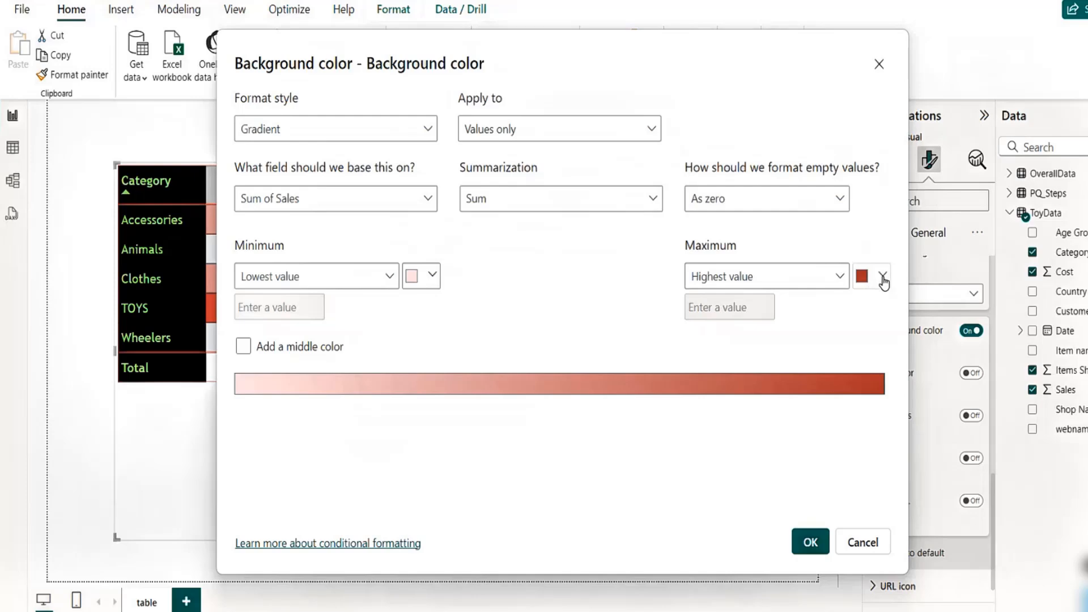
left_click(883, 278)
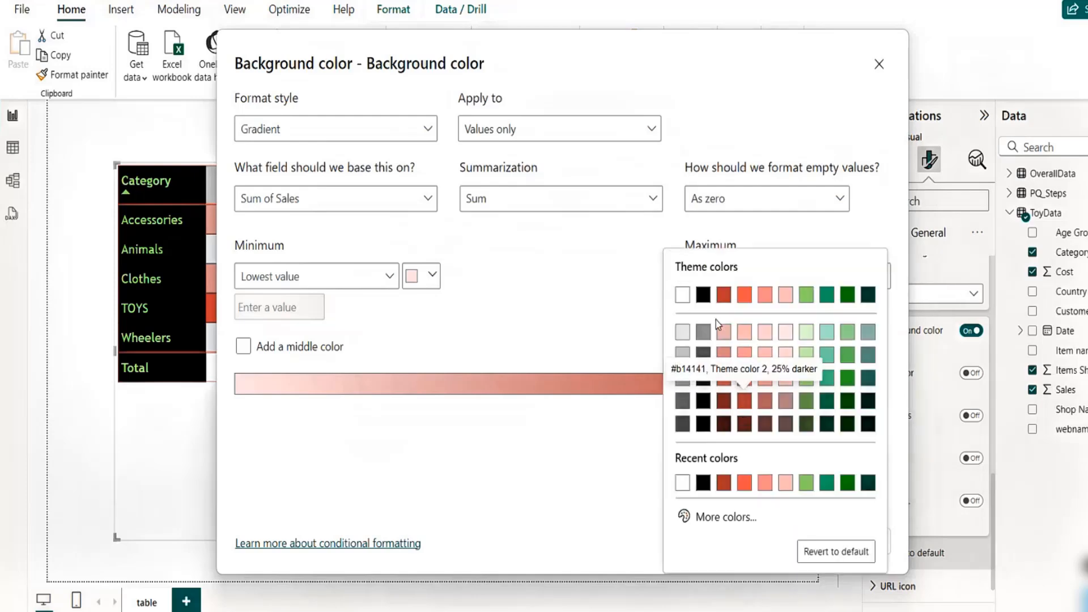
left_click(433, 287)
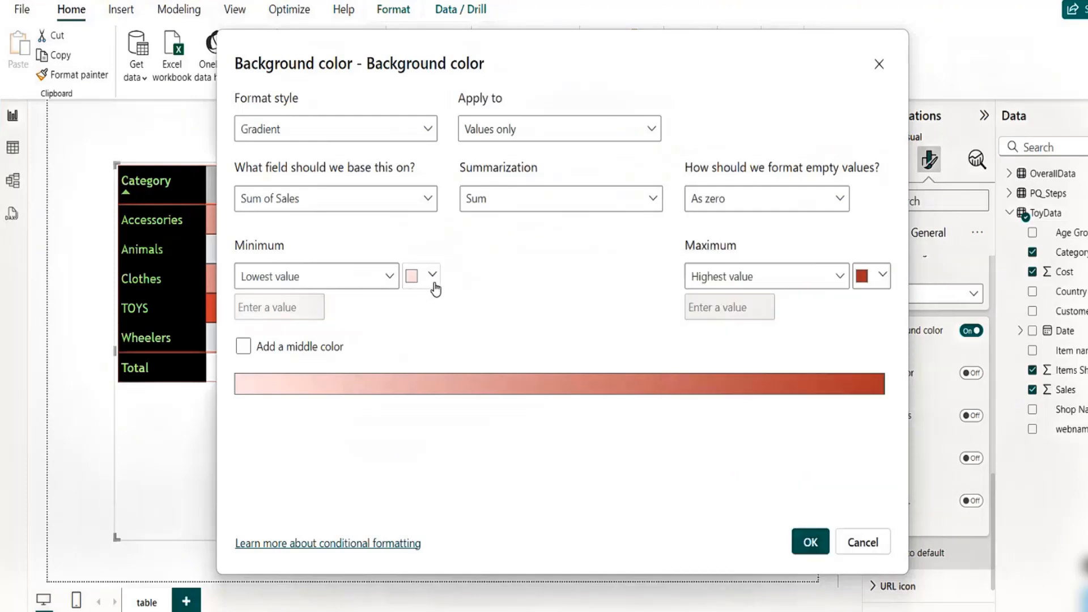
left_click(433, 282)
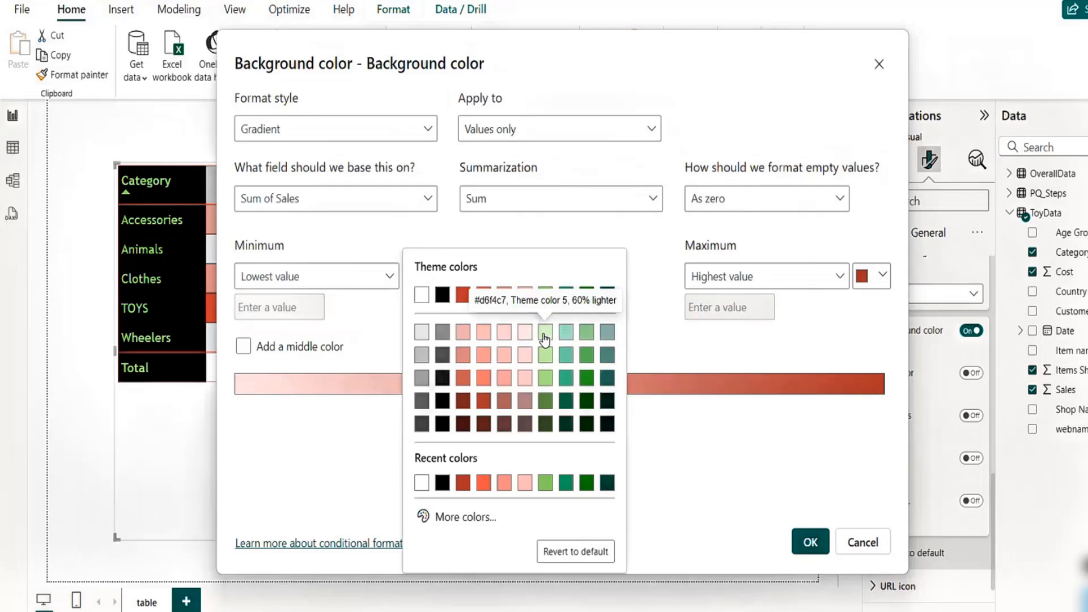
left_click(544, 339)
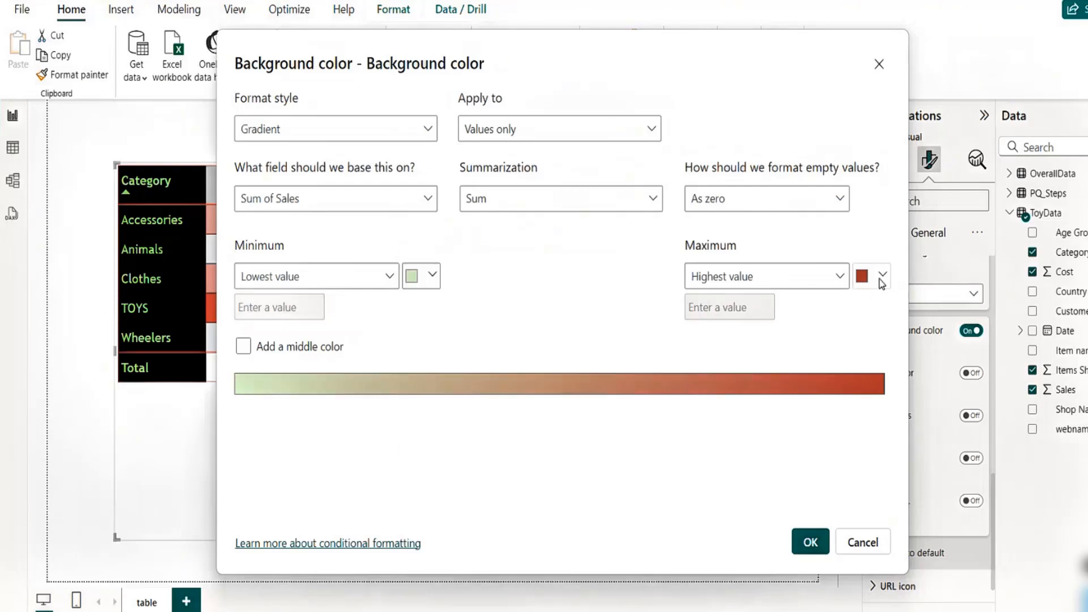
left_click(880, 277)
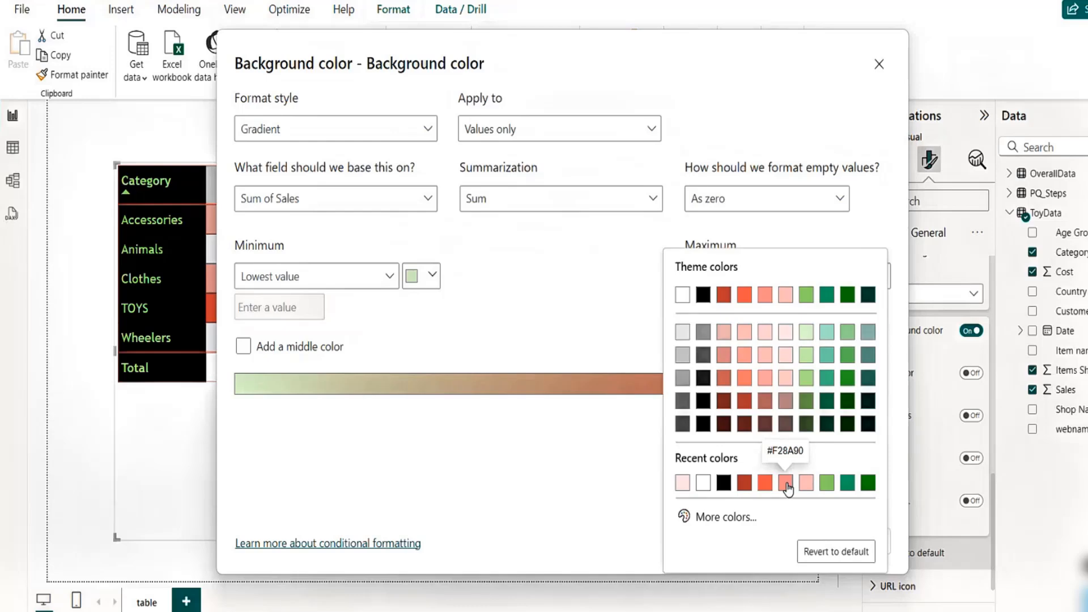
left_click(827, 355)
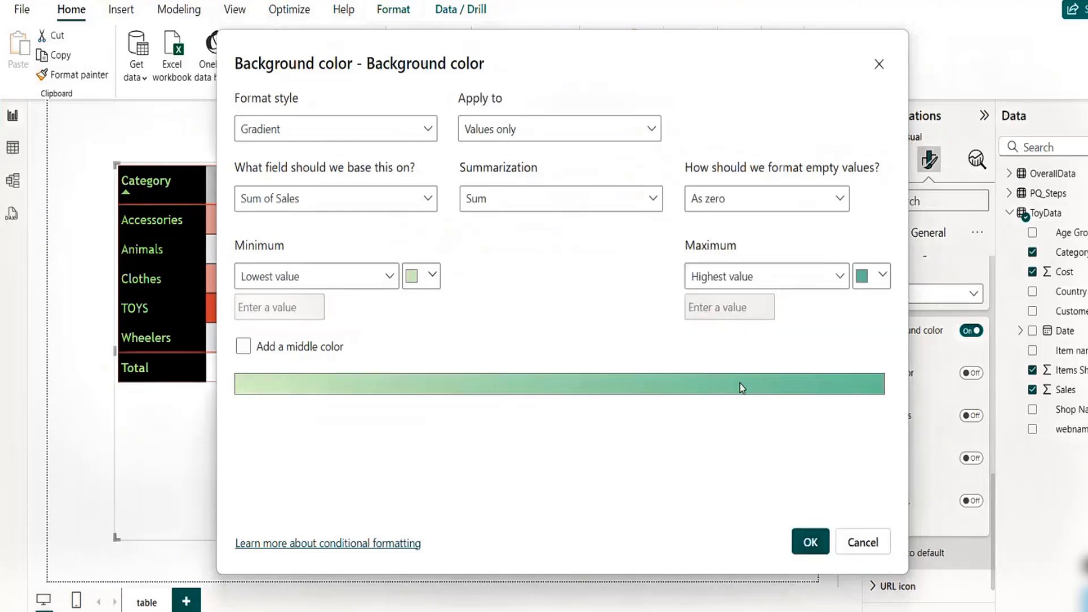
left_click(809, 541)
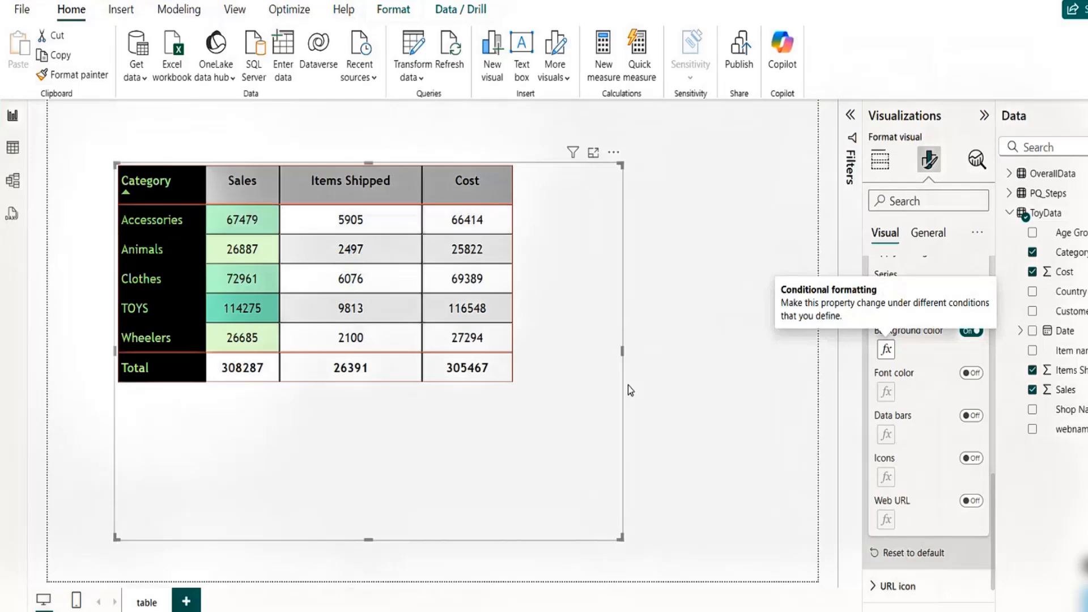
- Reopen the Sales background gradient and set a teal middle color and a dark green maximum color
left_click(885, 350)
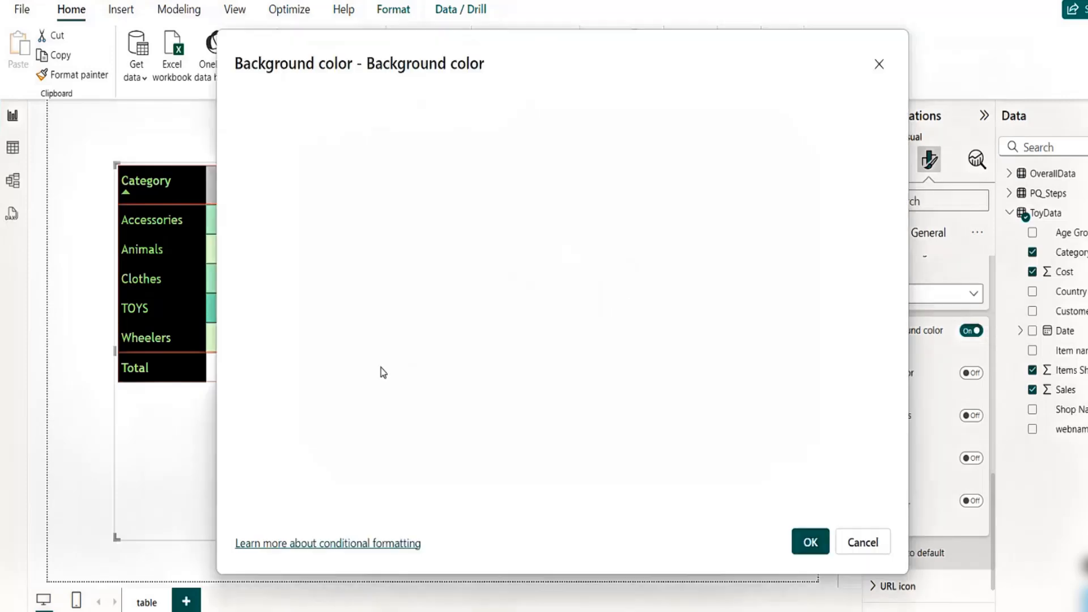
left_click(244, 347)
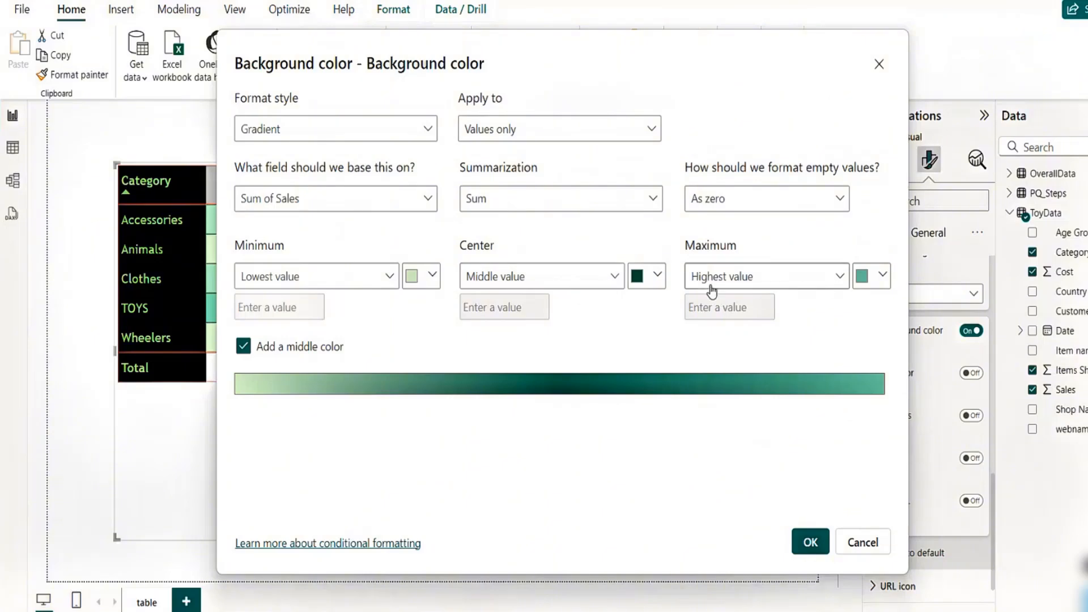
left_click(658, 277)
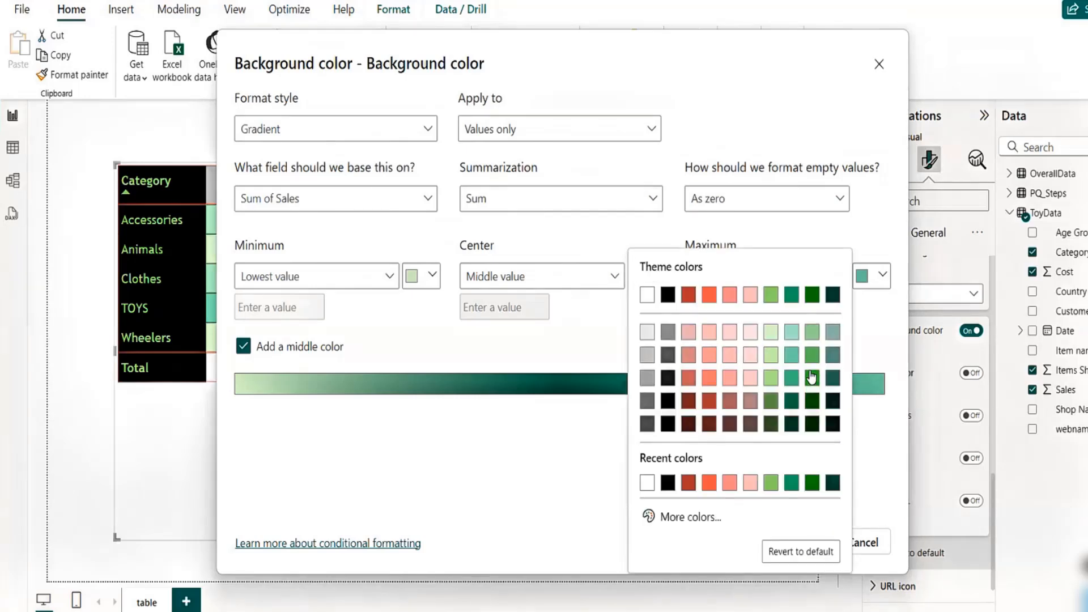
left_click(791, 377)
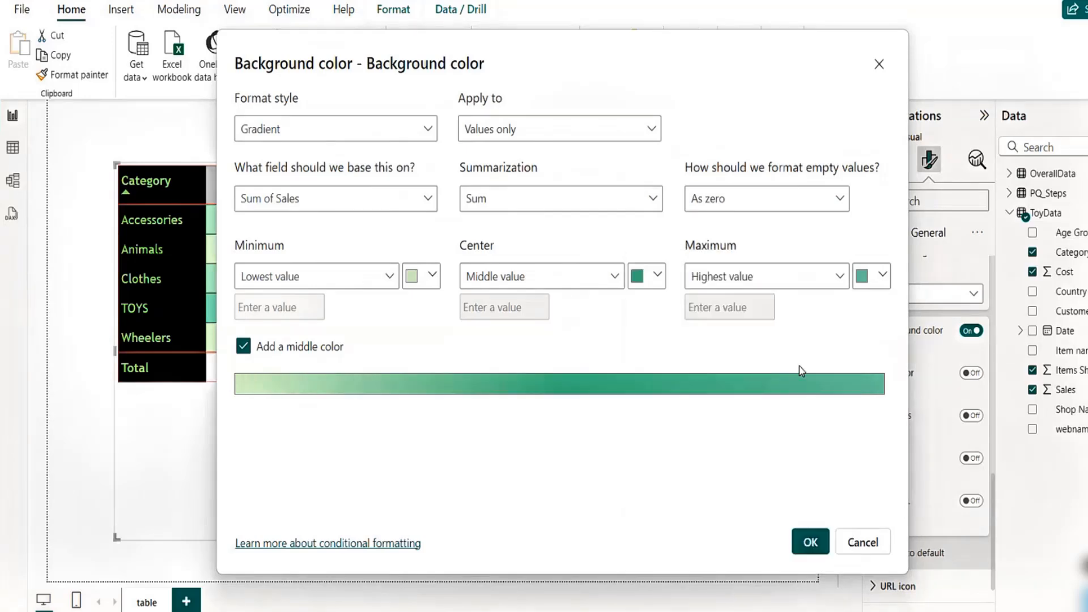
left_click(882, 277)
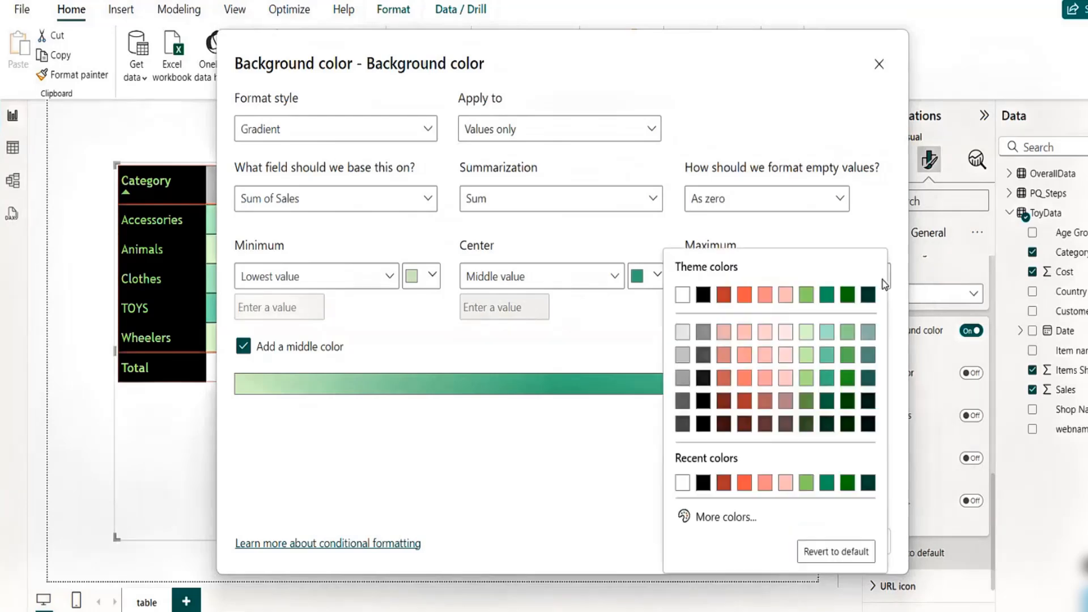
left_click(847, 355)
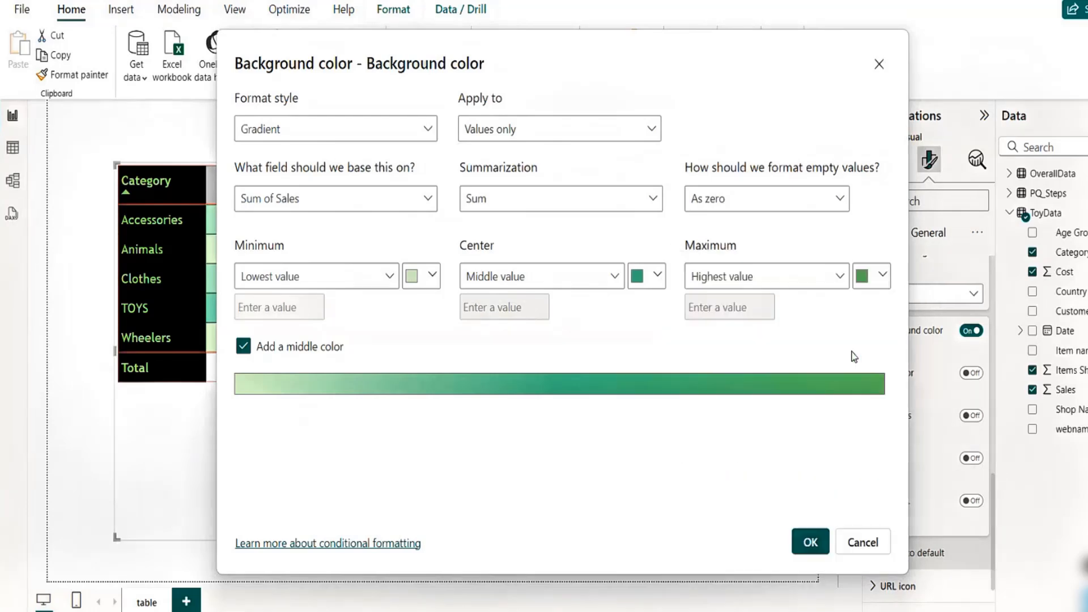
left_click(881, 281)
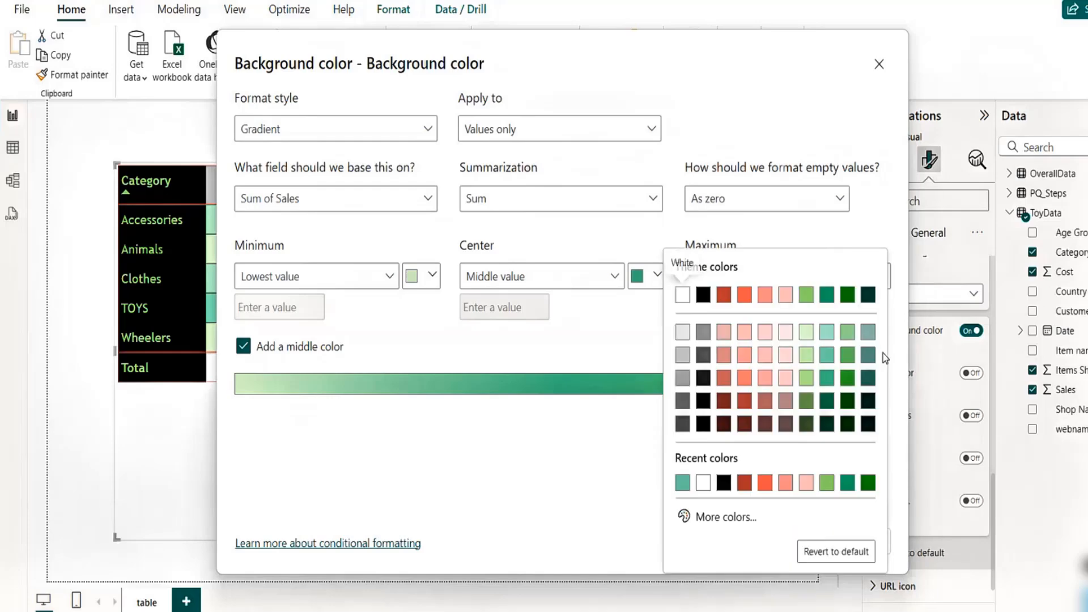
left_click(853, 377)
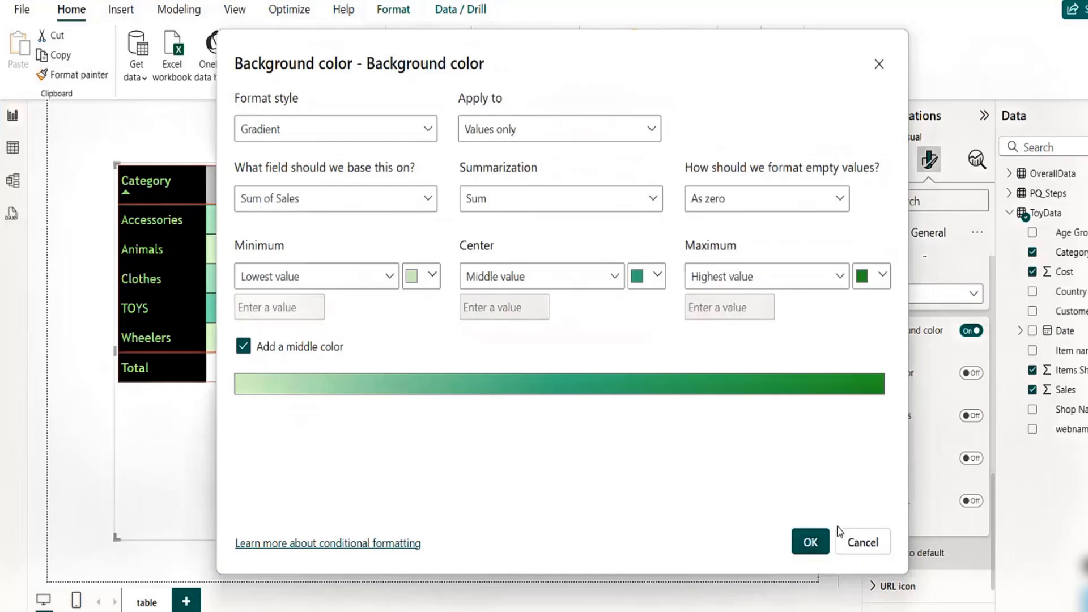
left_click(810, 541)
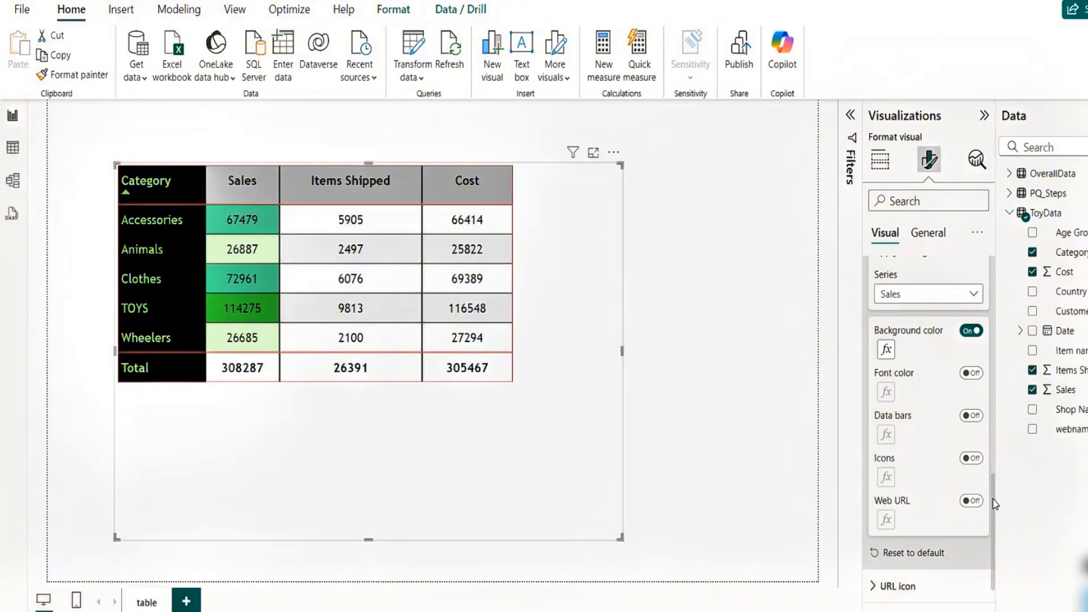
- Switch the cell-elements series to Items Shipped and turn on its data bars
left_click_drag(991, 499, 996, 448)
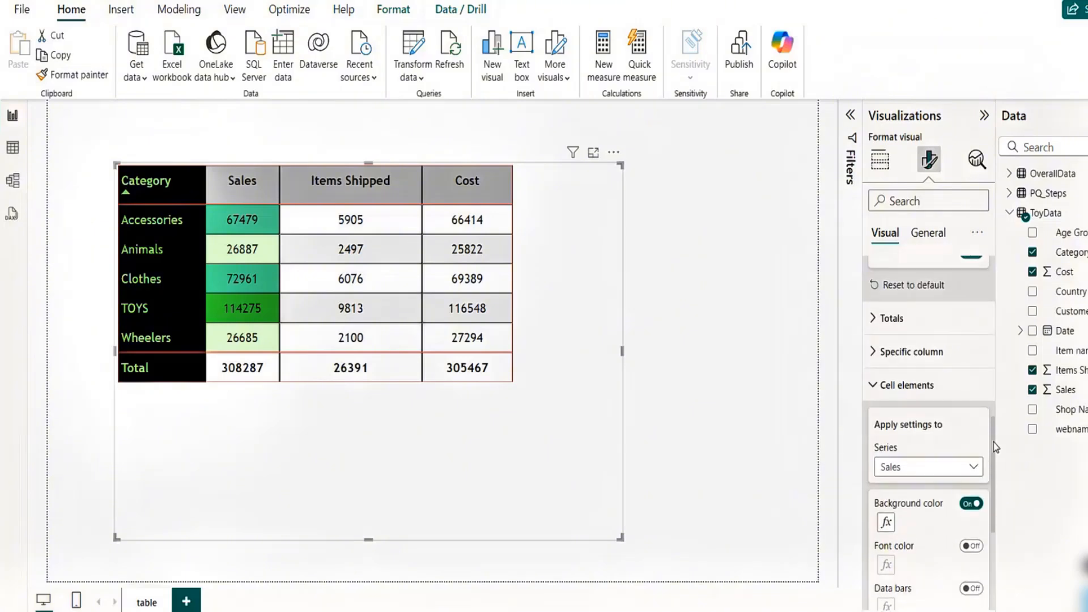
left_click(972, 465)
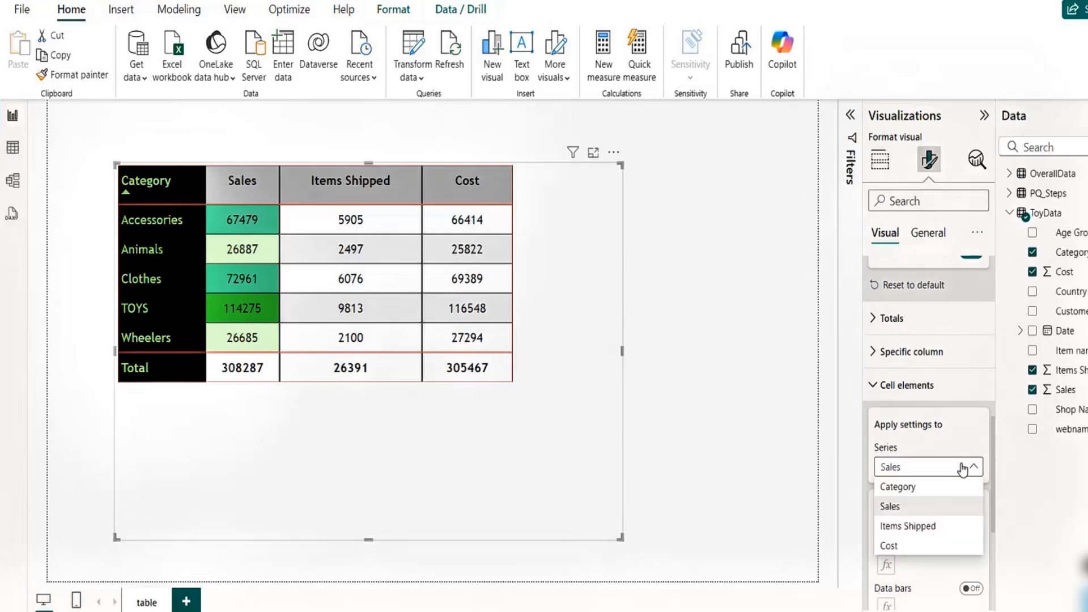
left_click(912, 525)
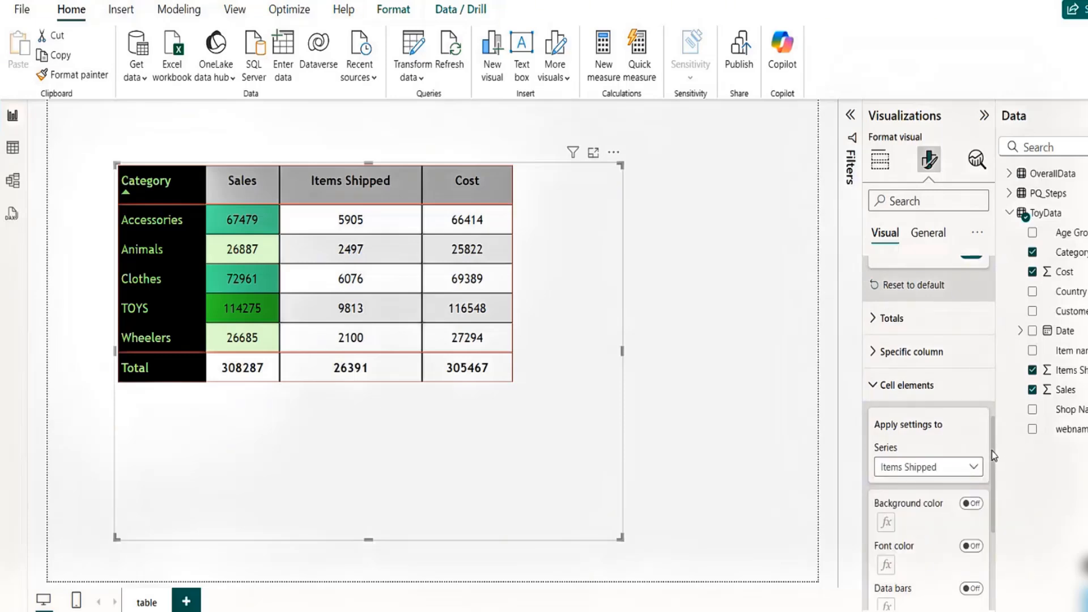
left_click_drag(991, 450, 999, 508)
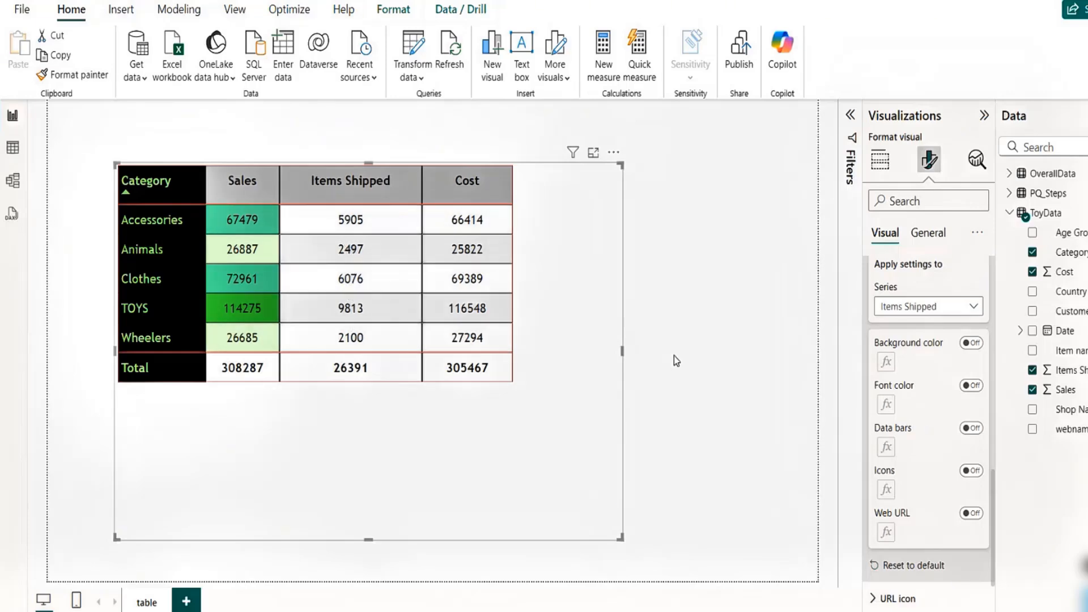
left_click(972, 429)
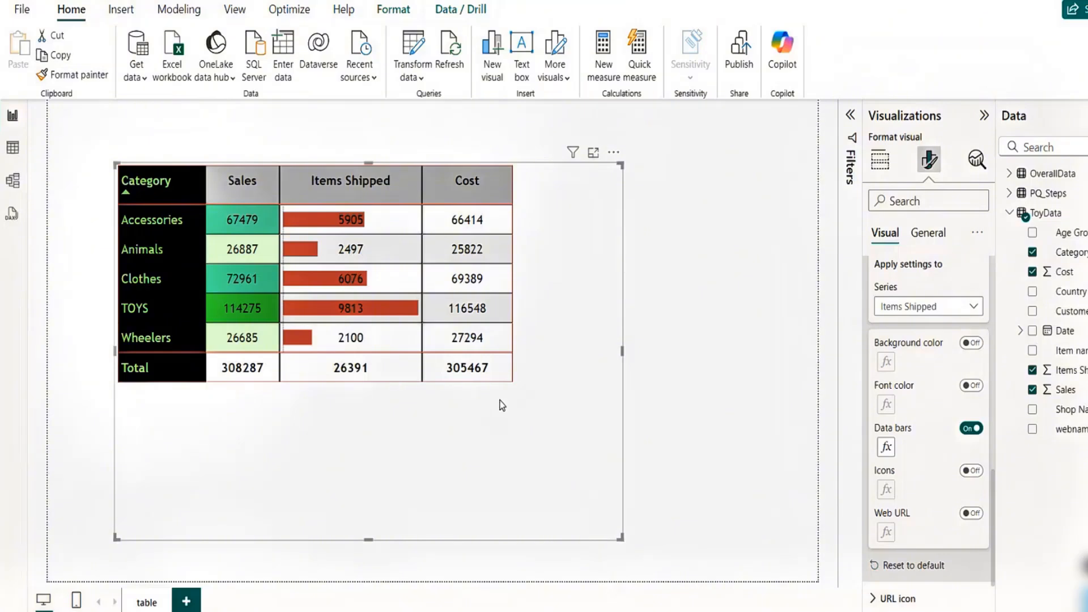
- Set the Items Shipped data bars' positive bar and axis colors to White, 30% darker gray
left_click(888, 450)
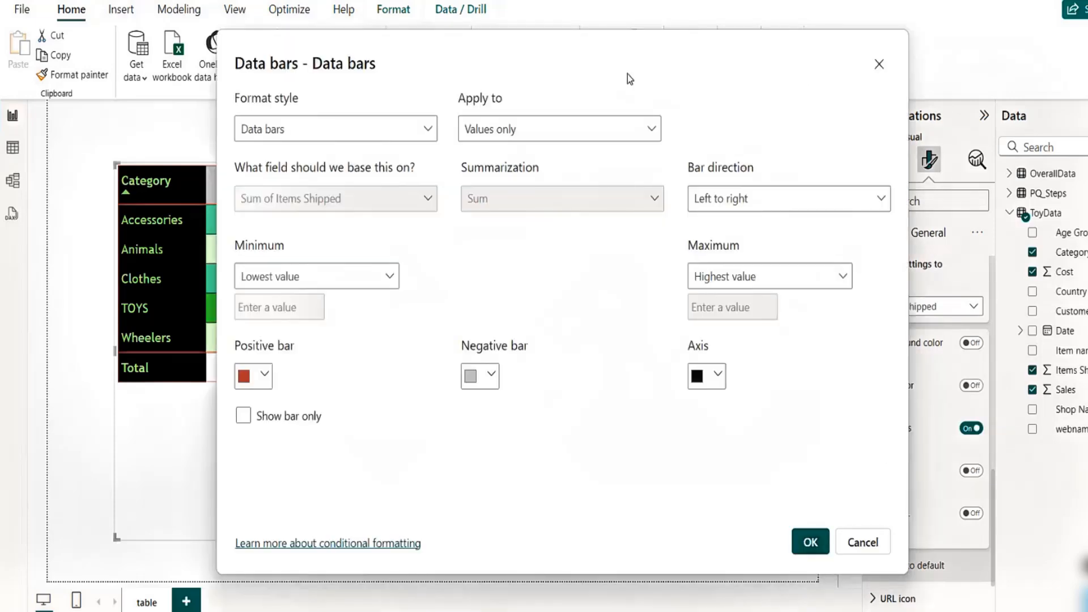
left_click_drag(595, 41, 820, 52)
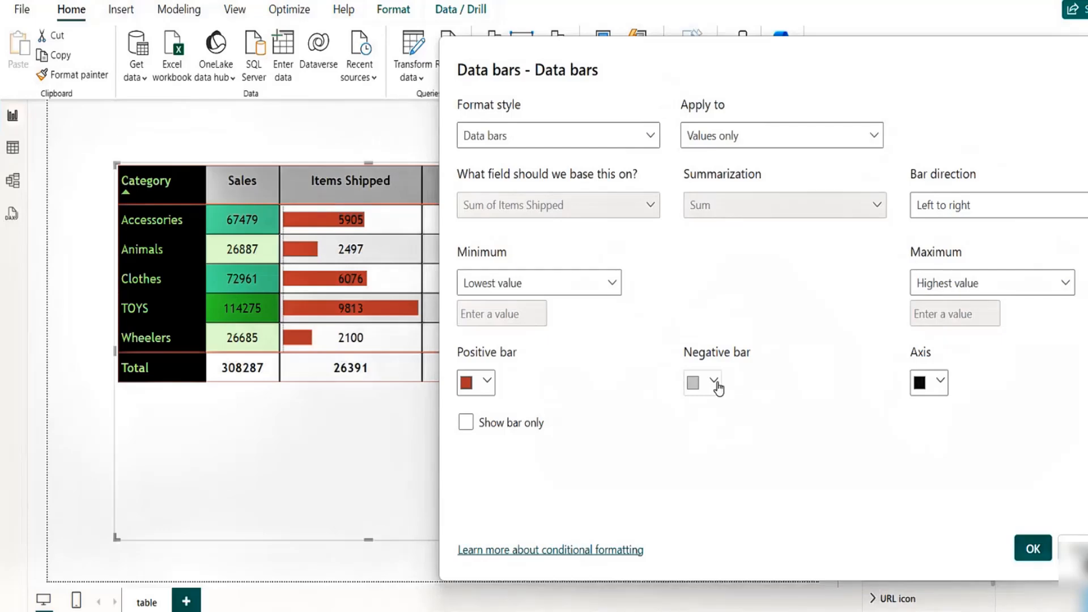
left_click(467, 424)
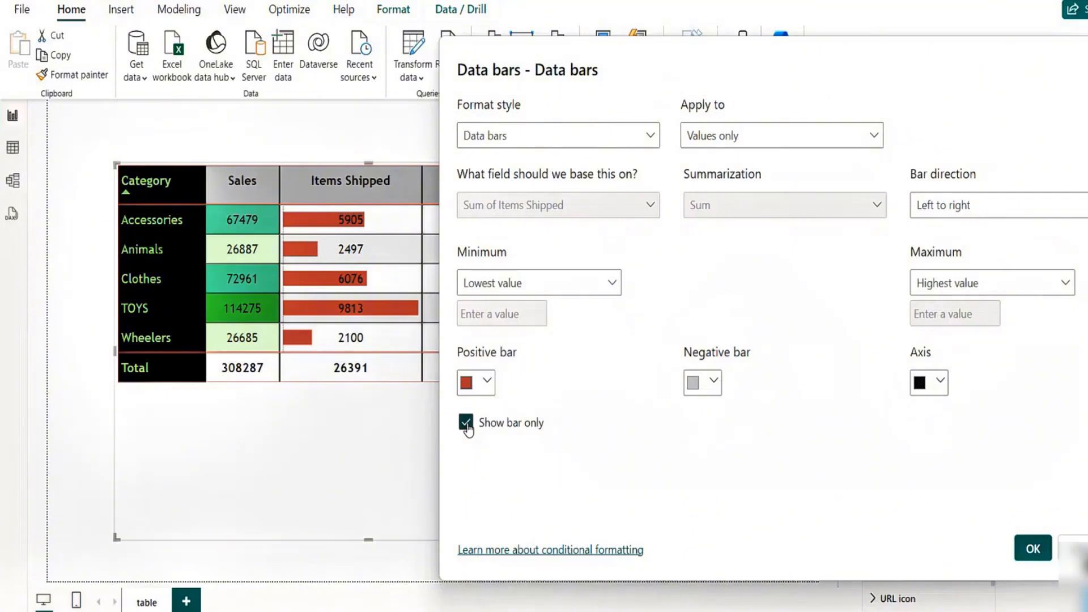
left_click(466, 423)
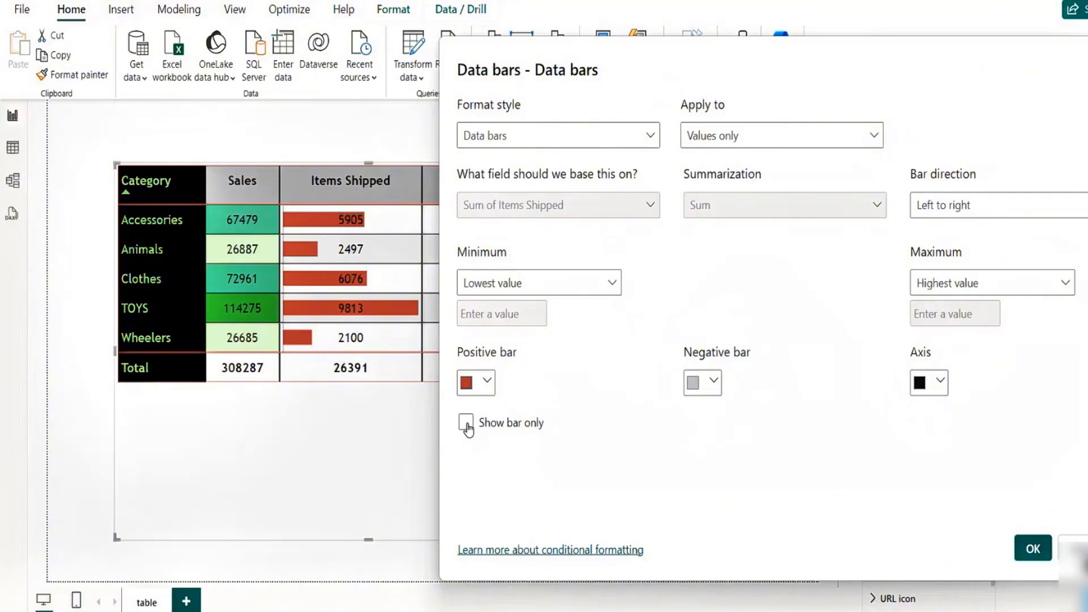
left_click(487, 385)
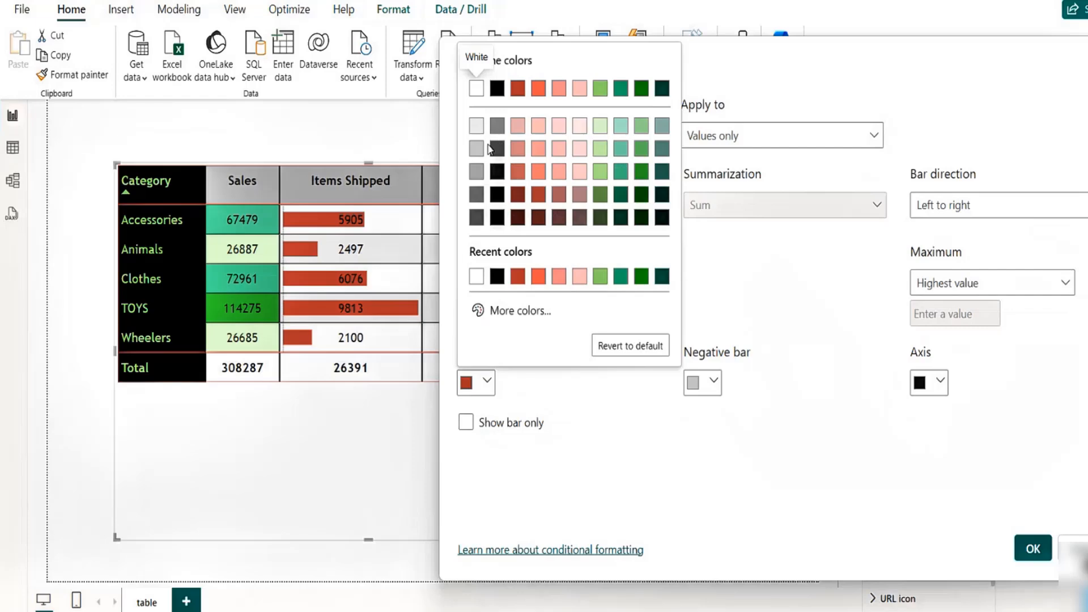
left_click(477, 176)
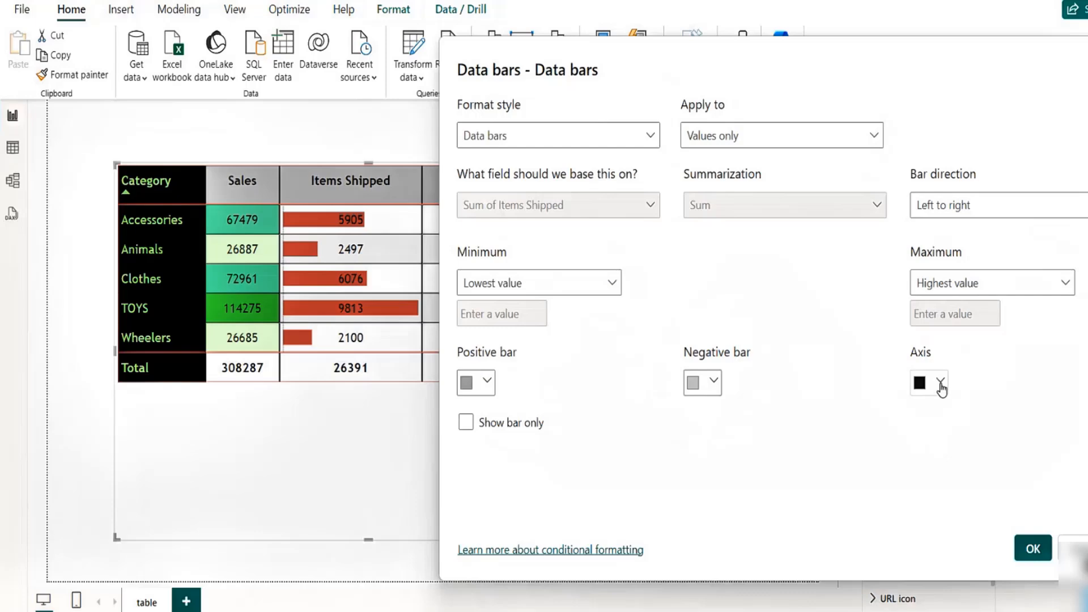
left_click(939, 384)
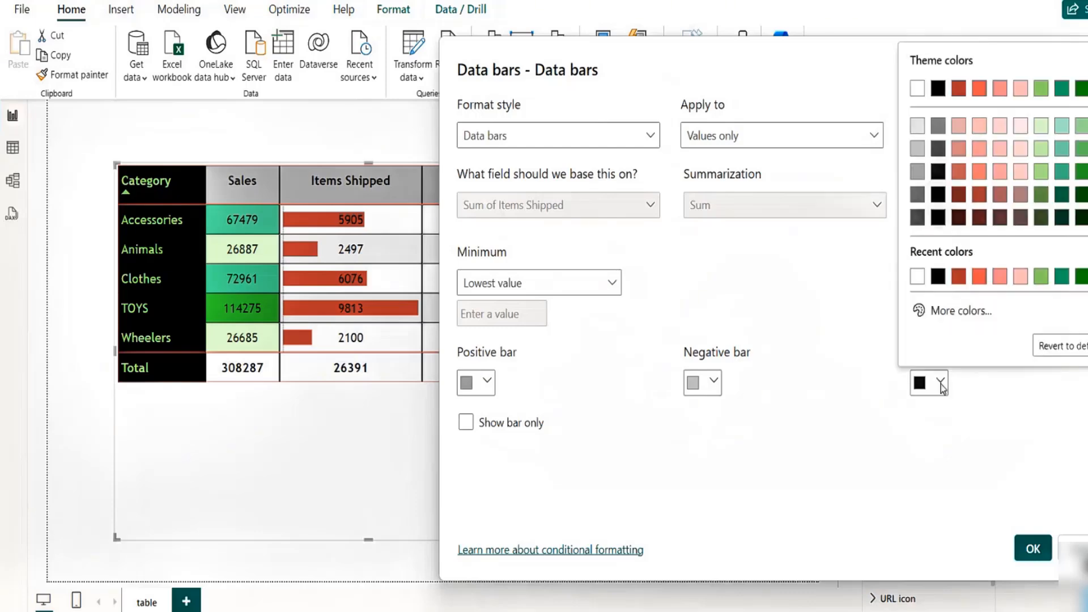
left_click(920, 180)
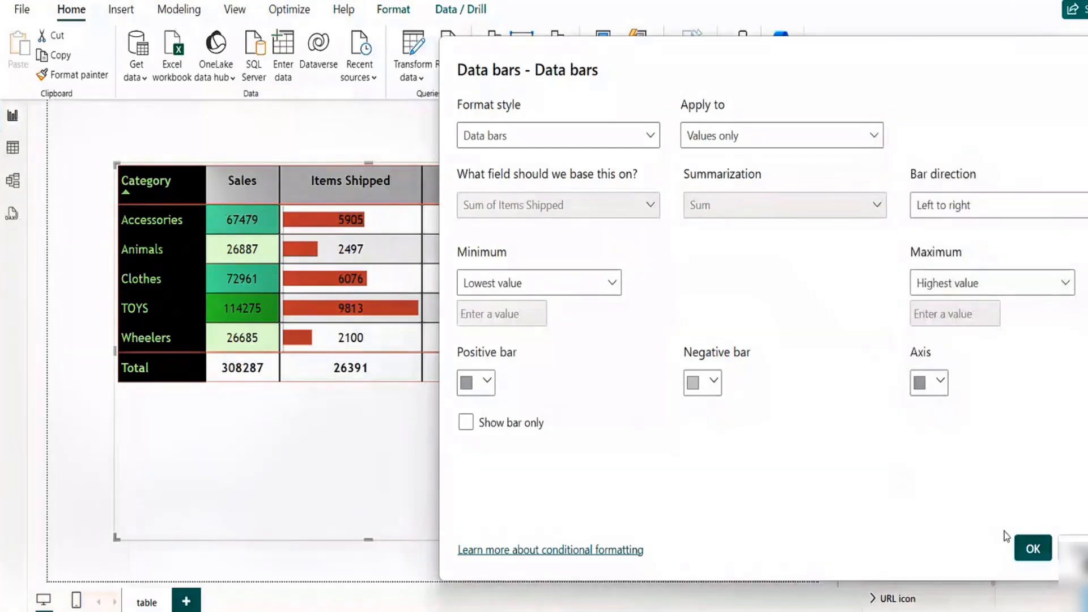
left_click(1031, 549)
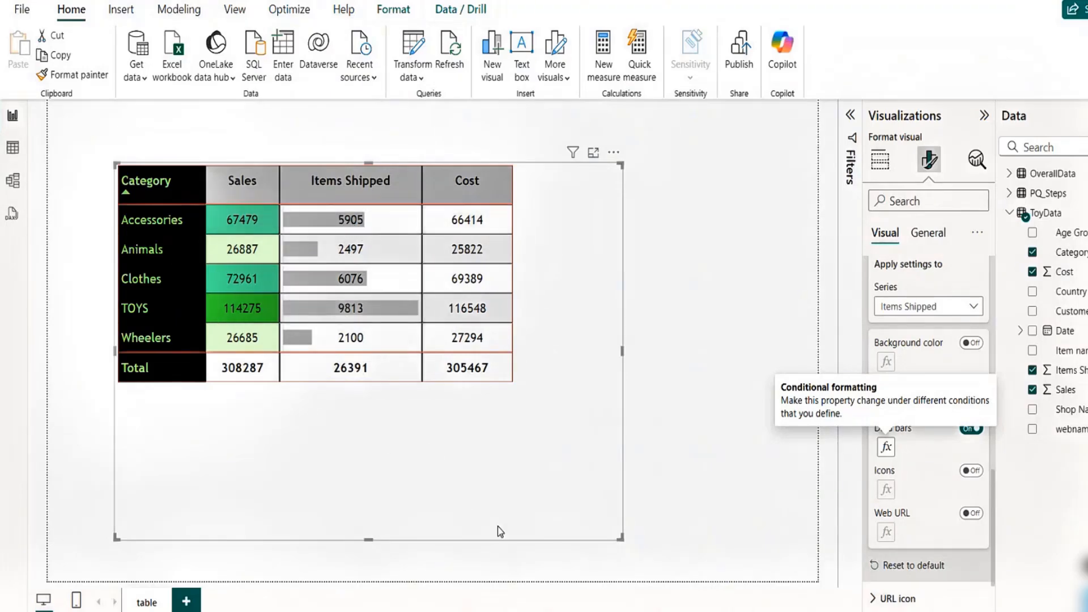
left_click(879, 167)
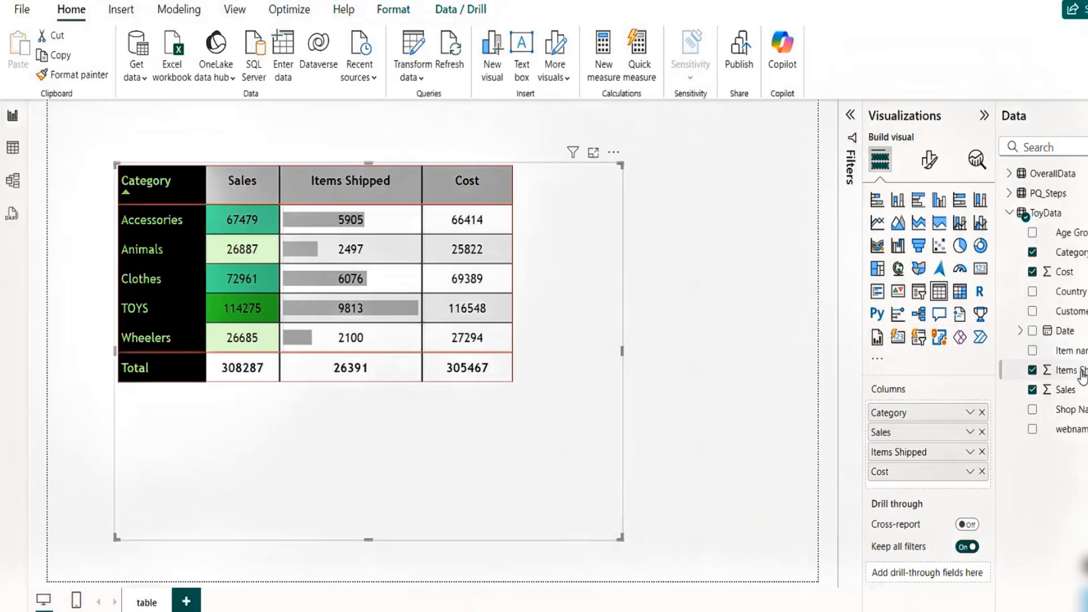
left_click_drag(1064, 370, 927, 462)
left_click_drag(1084, 374, 912, 473)
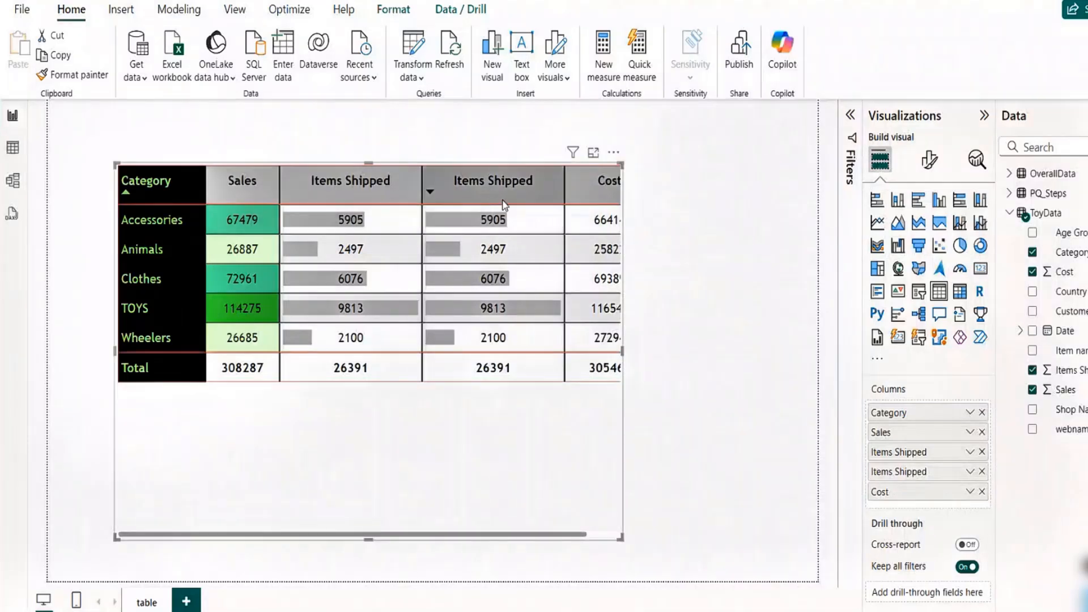
left_click(982, 472)
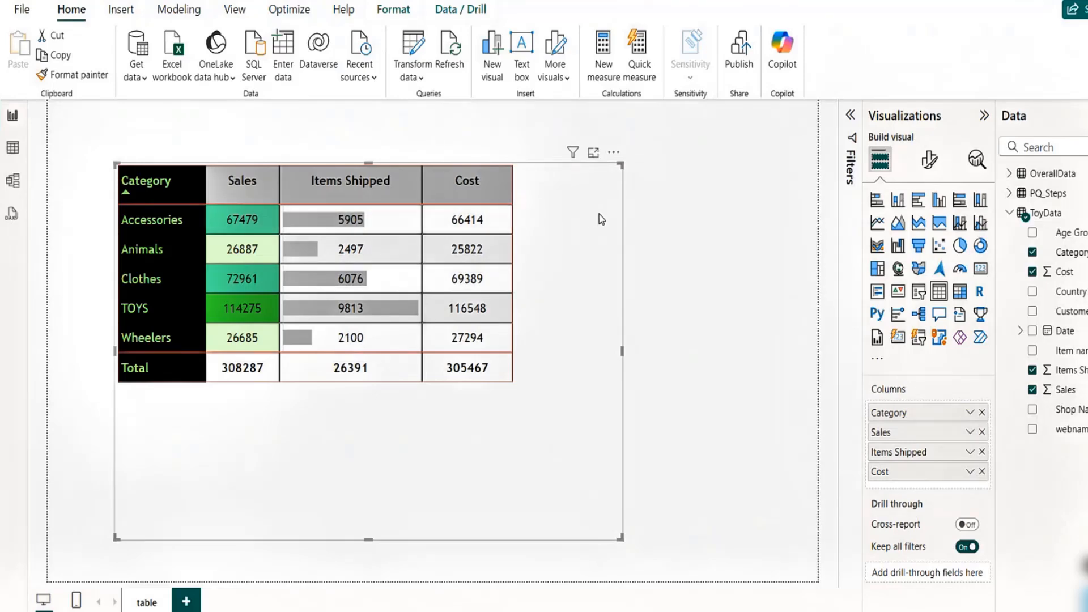
- Switch the specific-column series to Items Shipped and right-align its values
left_click(929, 162)
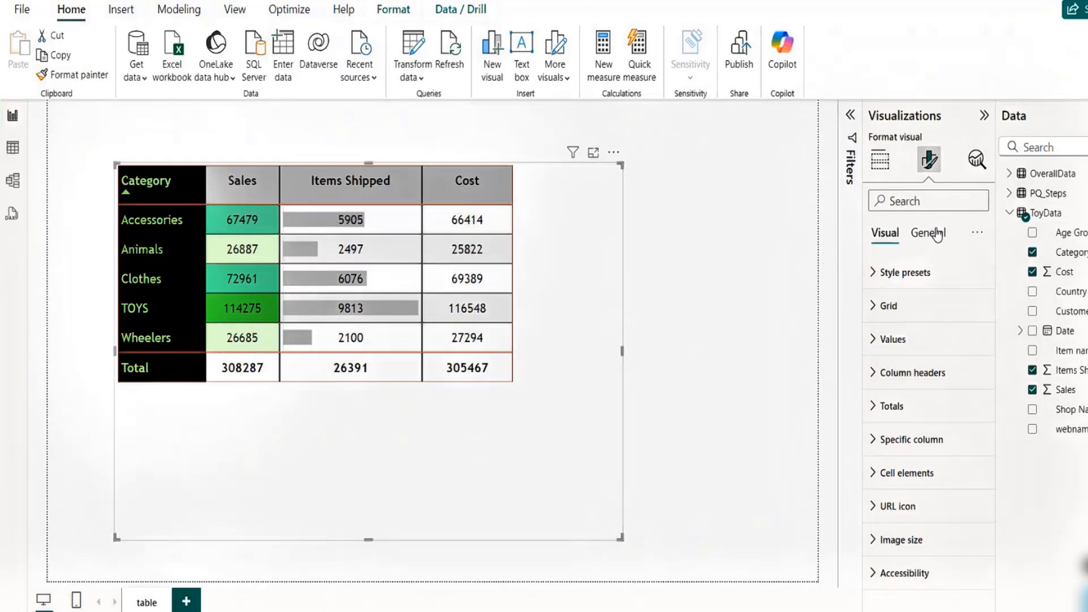
left_click(873, 445)
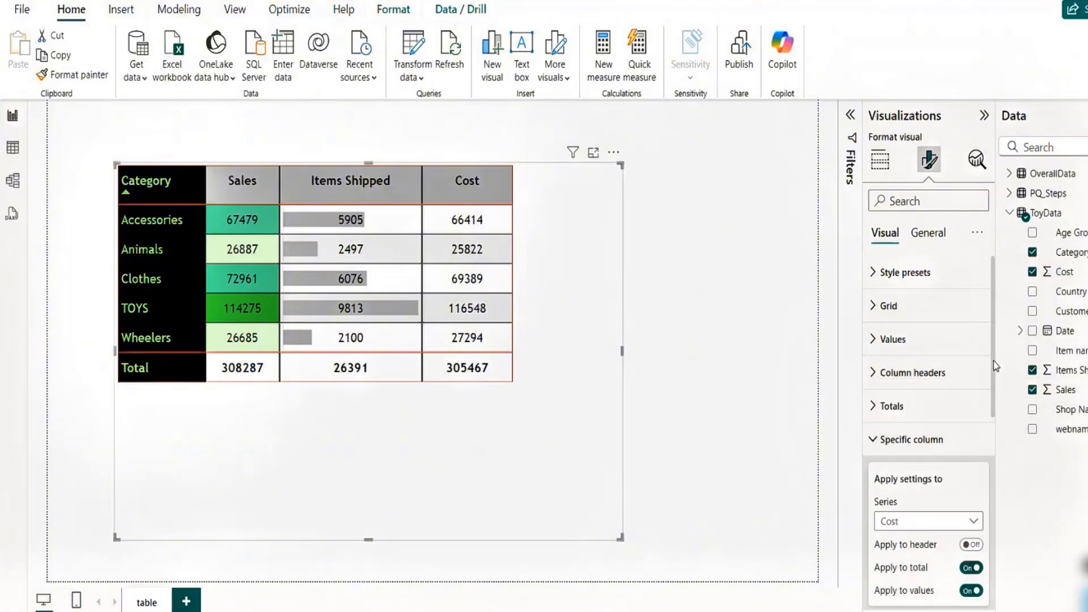
left_click_drag(991, 352, 1002, 452)
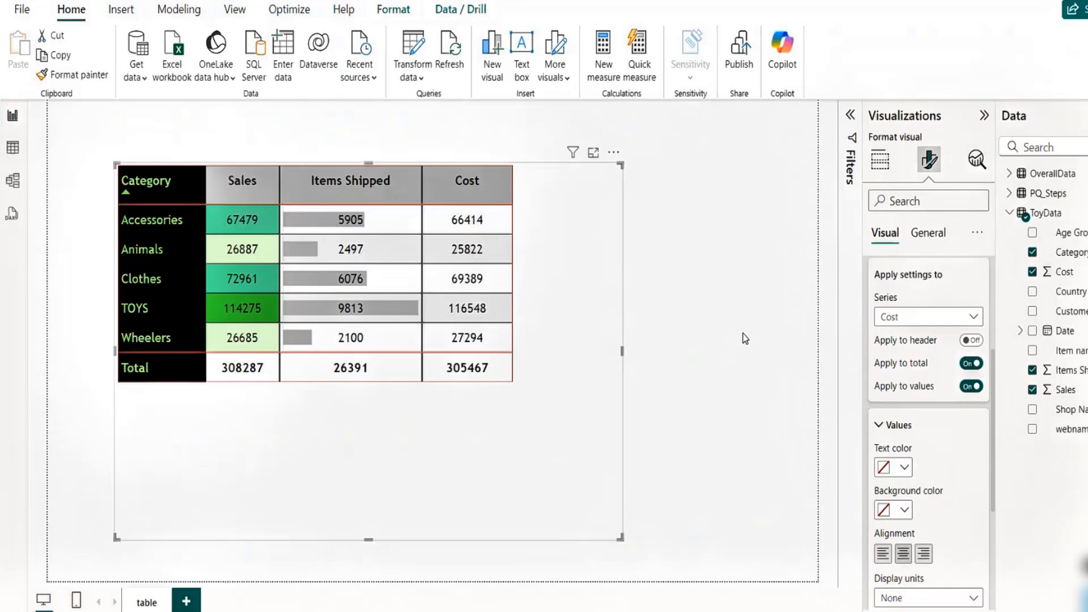
left_click(929, 321)
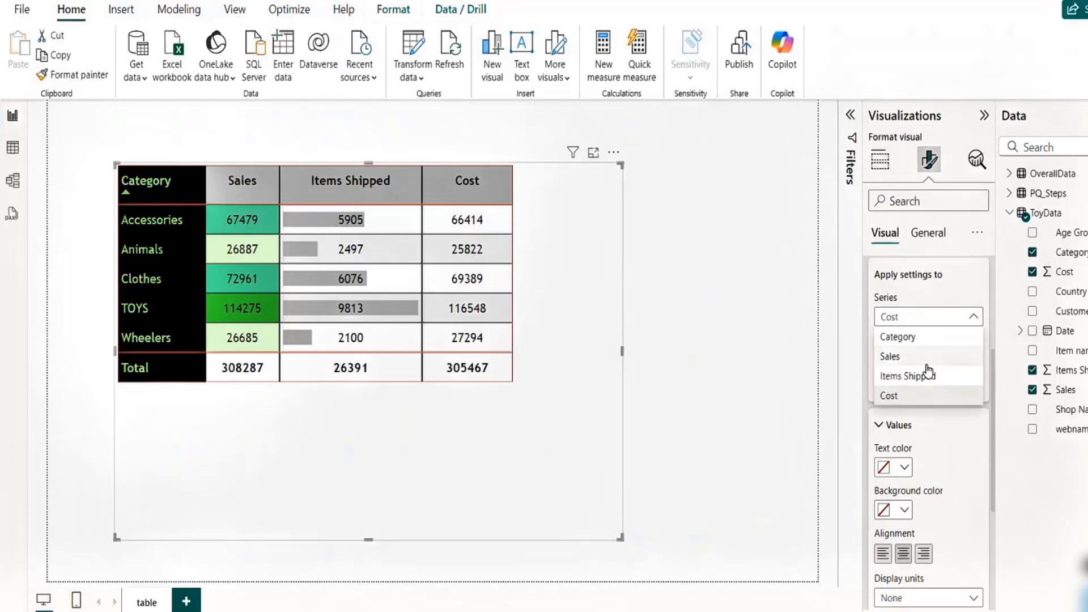
left_click(916, 379)
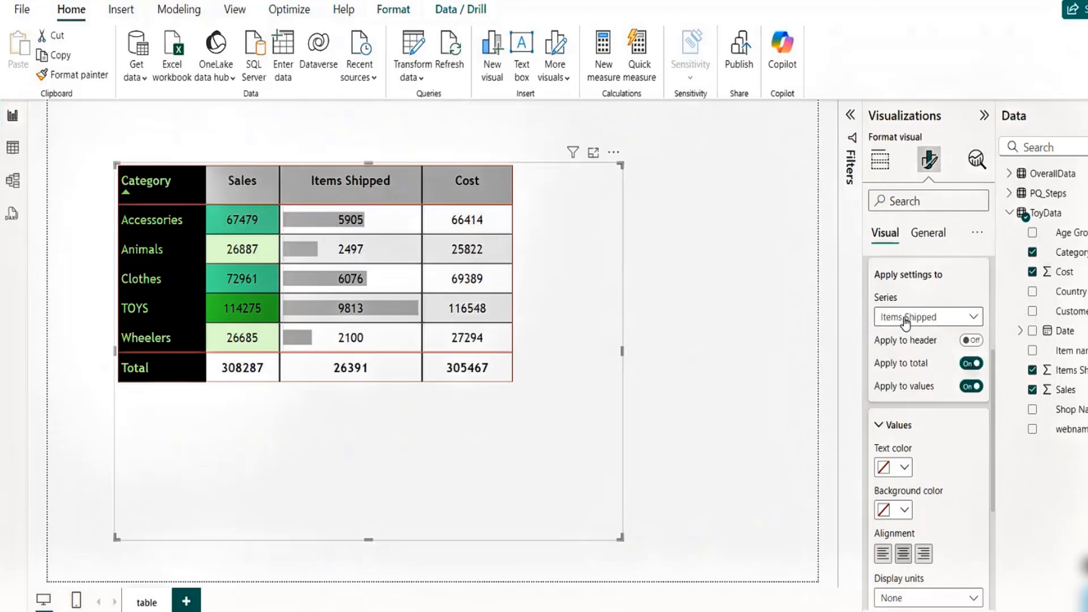
left_click(925, 561)
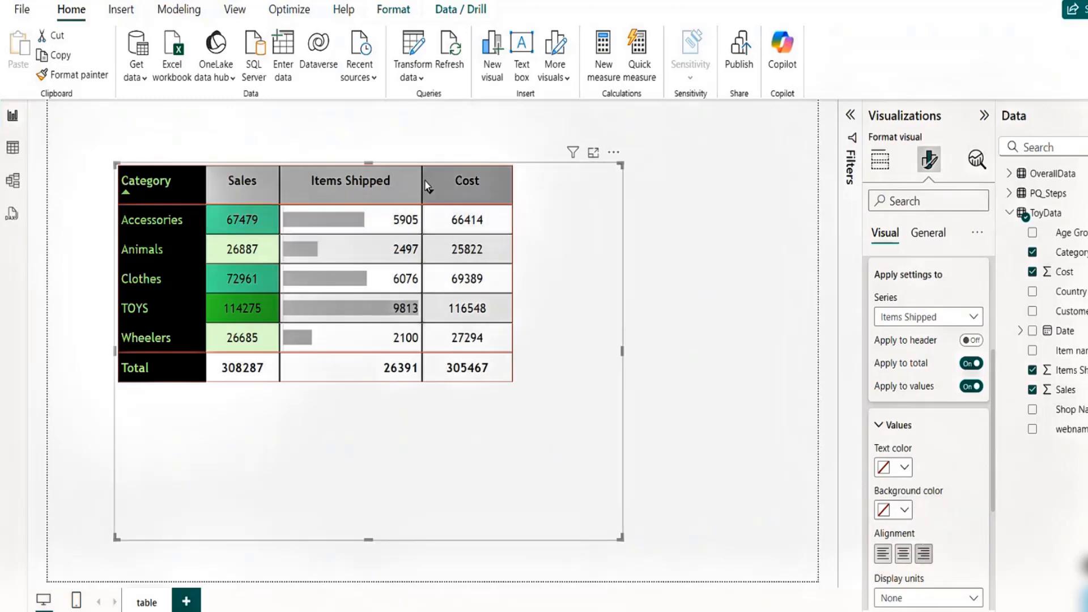
- Widen the Items Shipped column slightly and center its values
left_click_drag(421, 180, 442, 202)
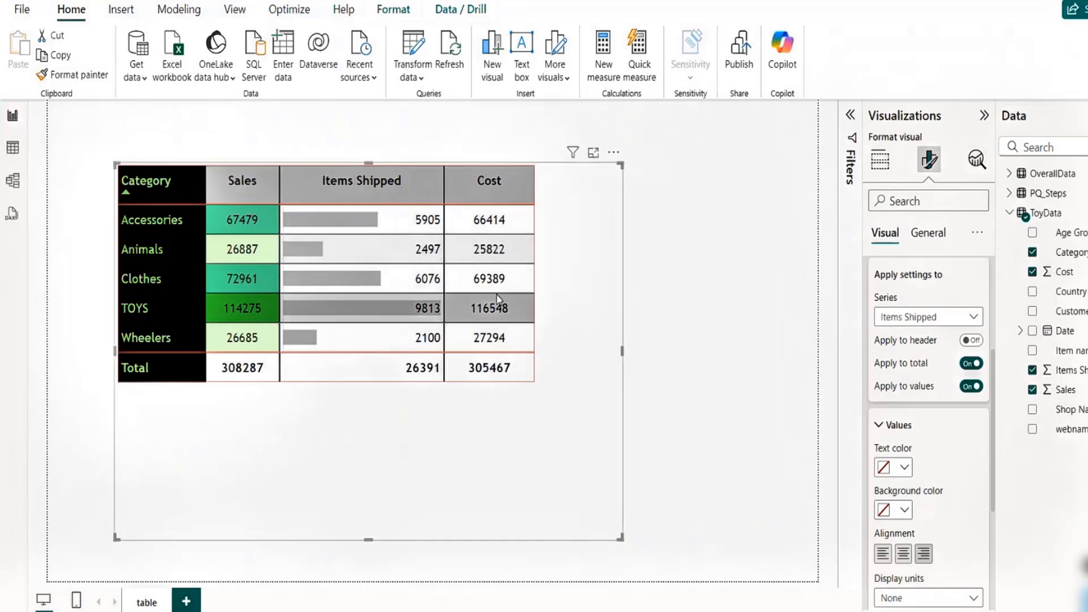
left_click(903, 556)
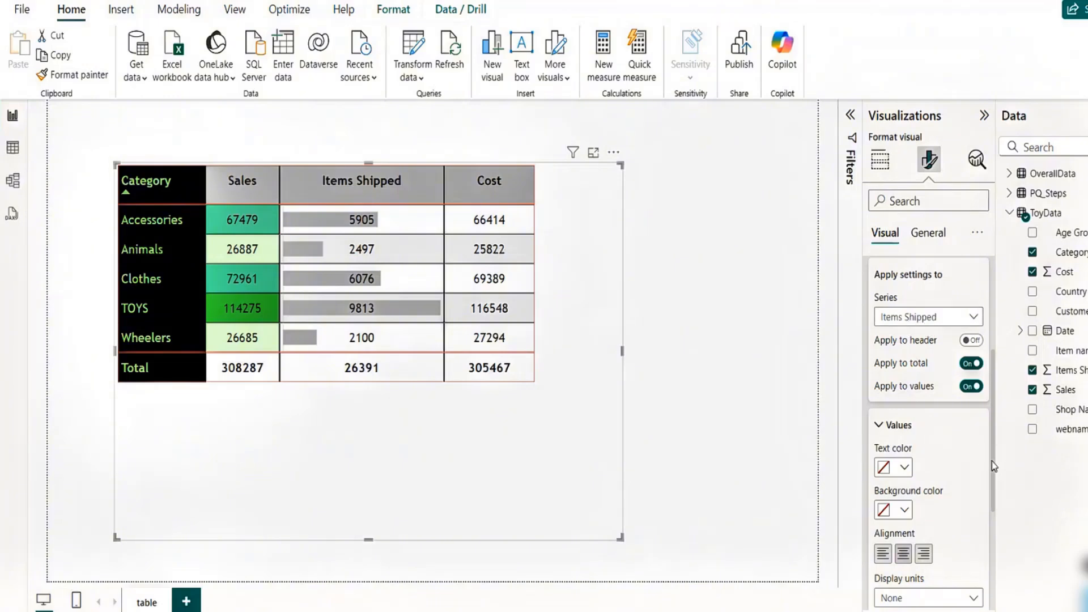
- Switch the cell-elements series to Cost and turn on its icons
scroll(991, 461, "down", 4)
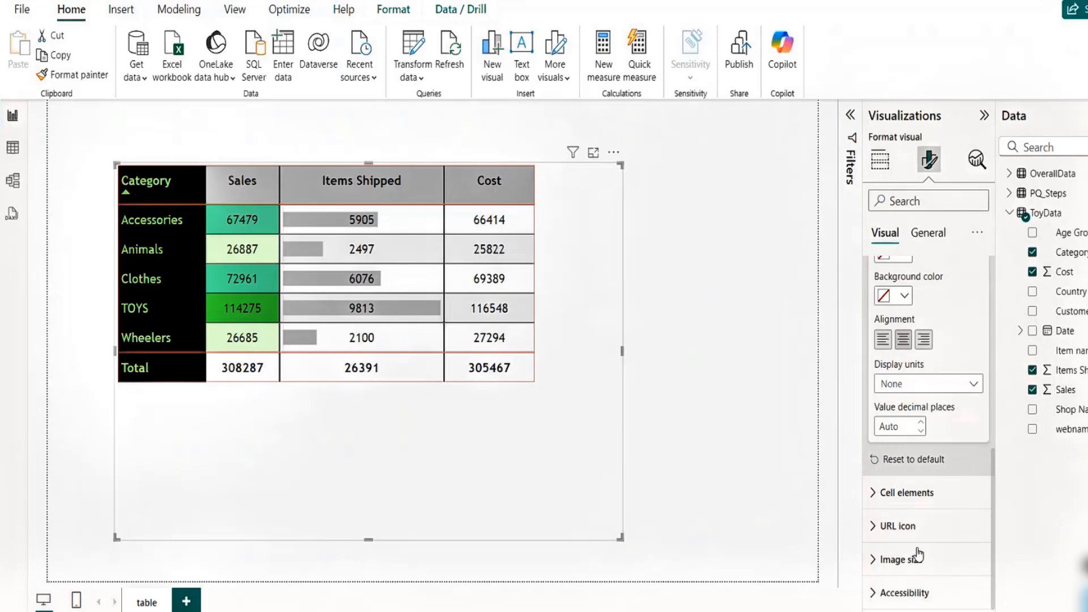
left_click(875, 496)
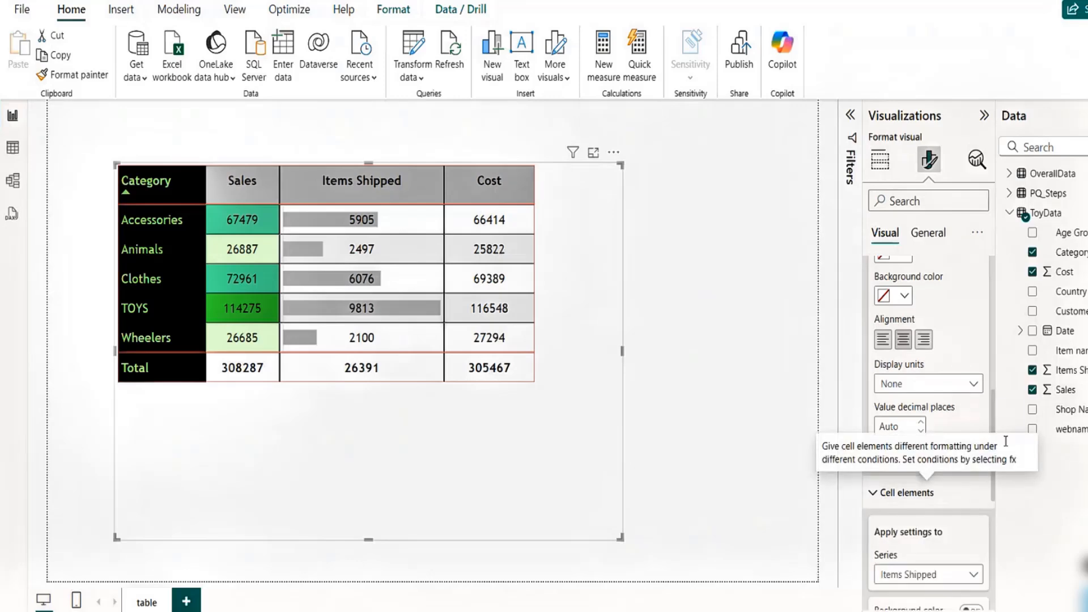
scroll(992, 415, "down", 5)
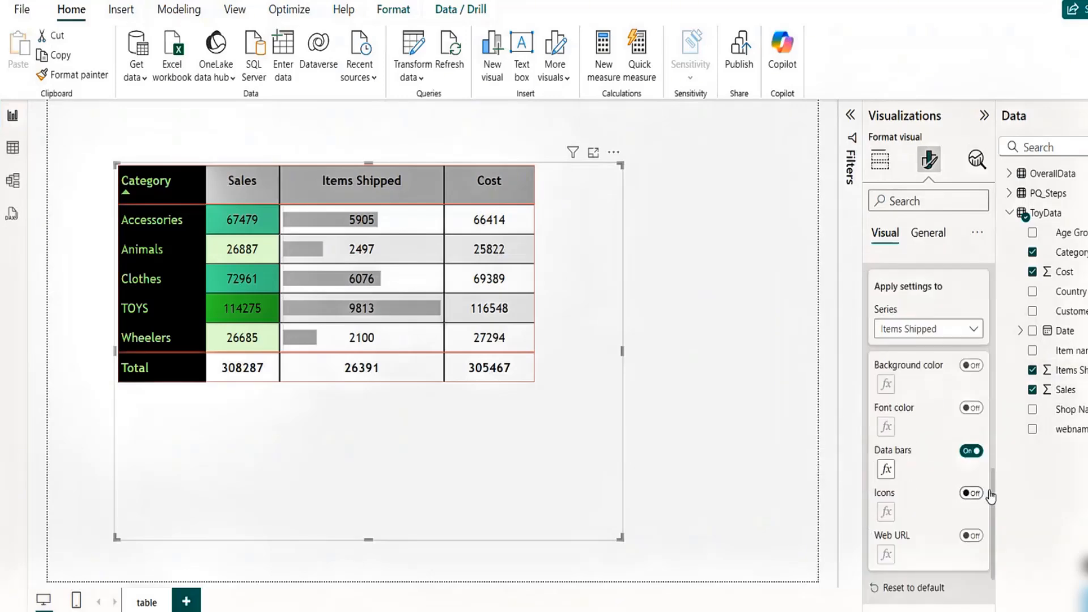
left_click(933, 330)
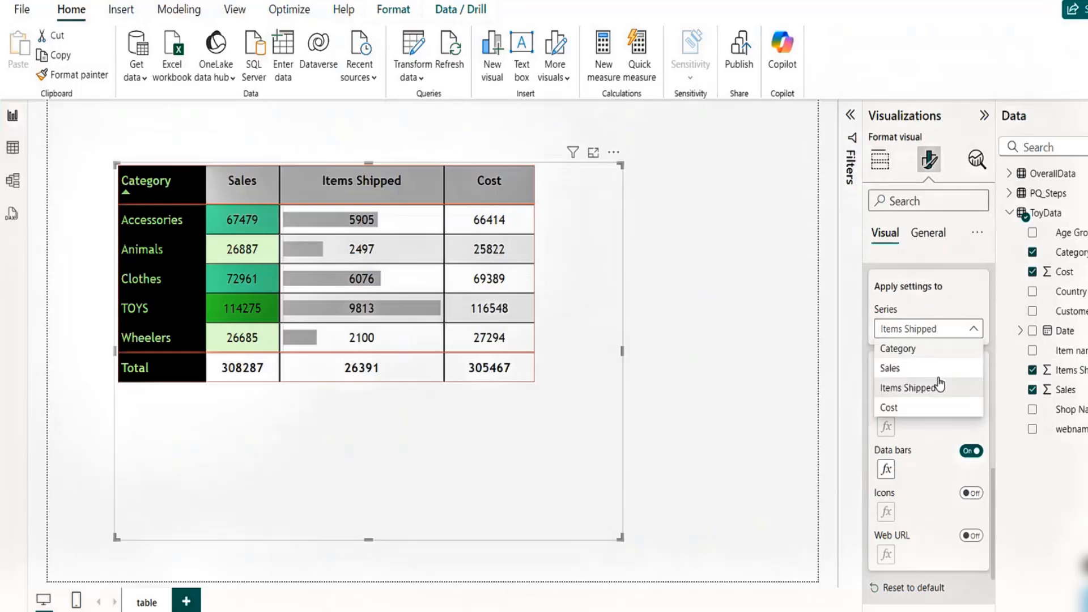
left_click(920, 408)
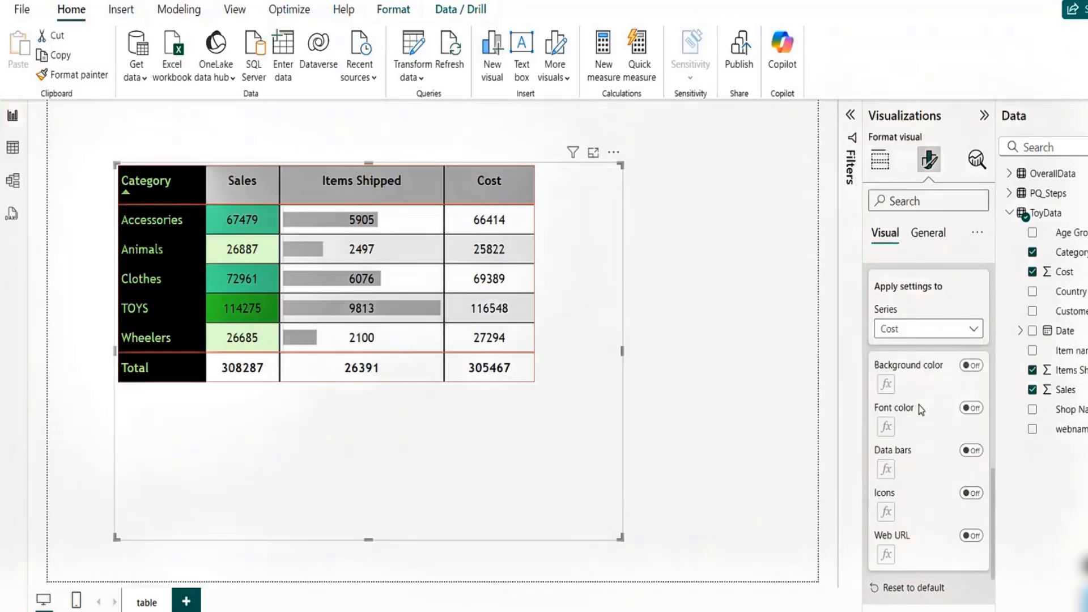
left_click(980, 495)
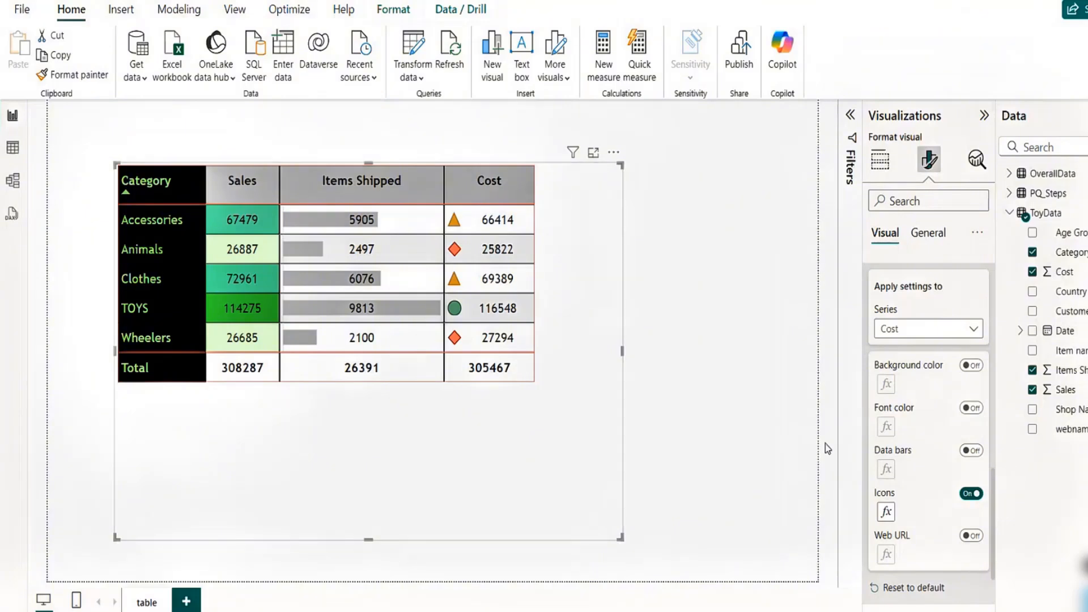
- Open the Cost icons' conditional formatting rules and choose the five-circle icon style
left_click(887, 512)
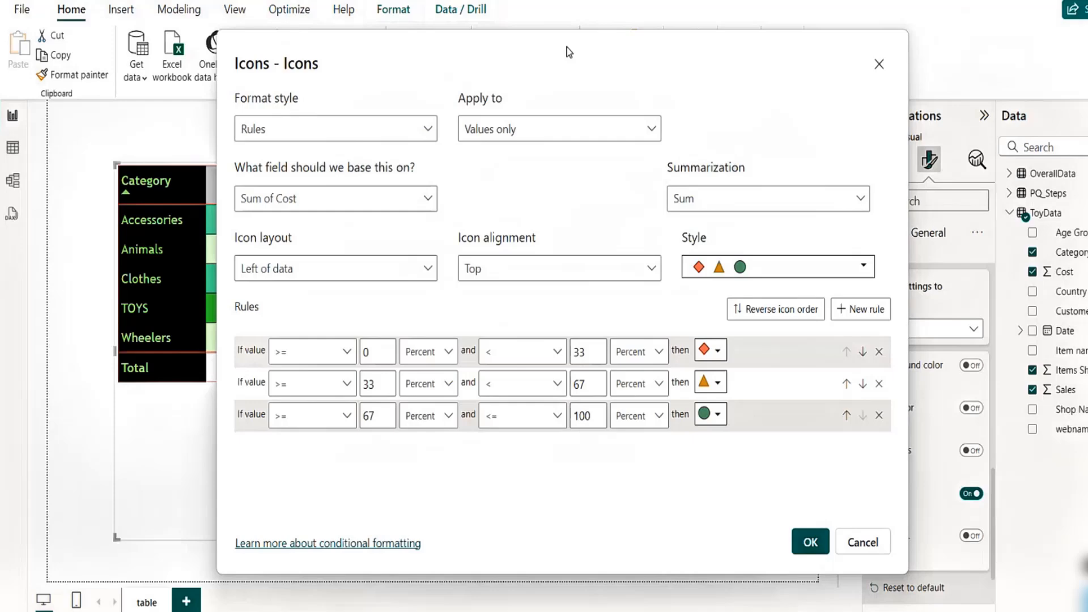
left_click_drag(569, 52, 810, 68)
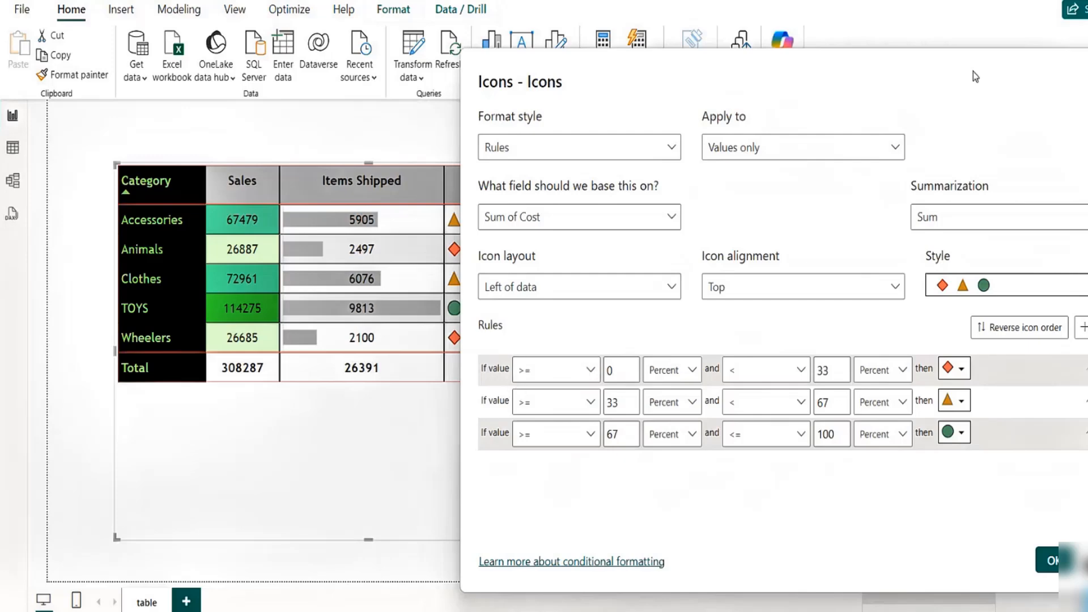
left_click_drag(916, 63, 797, 56)
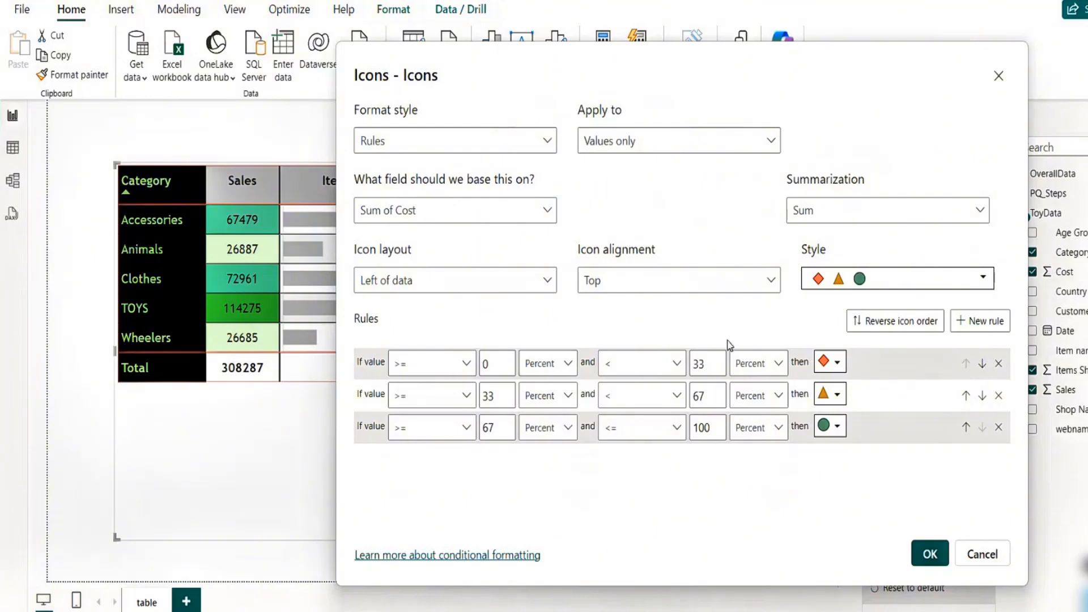
left_click(927, 283)
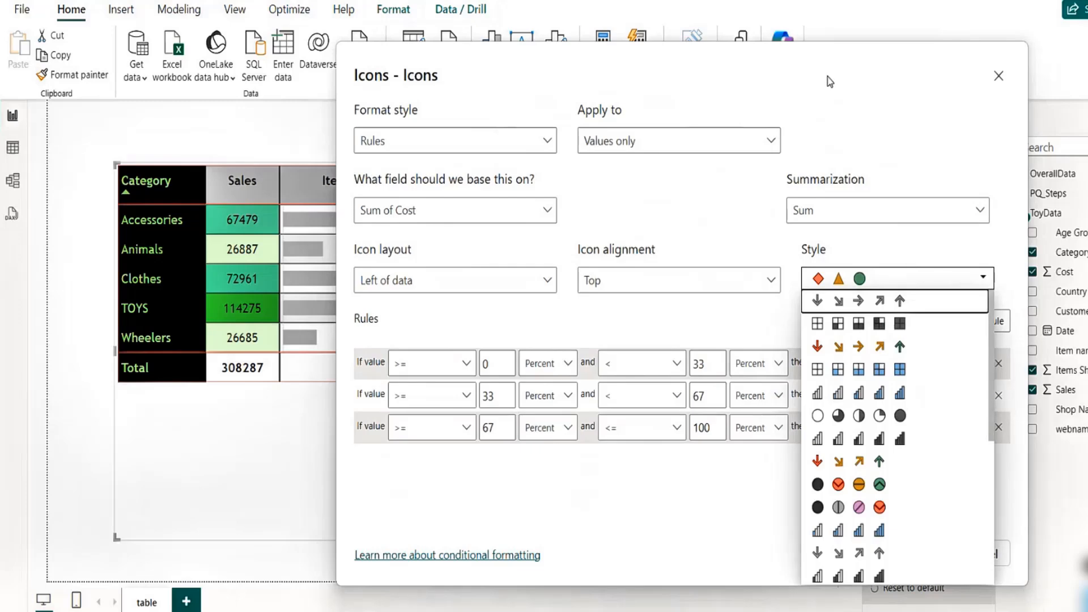
left_click(733, 71)
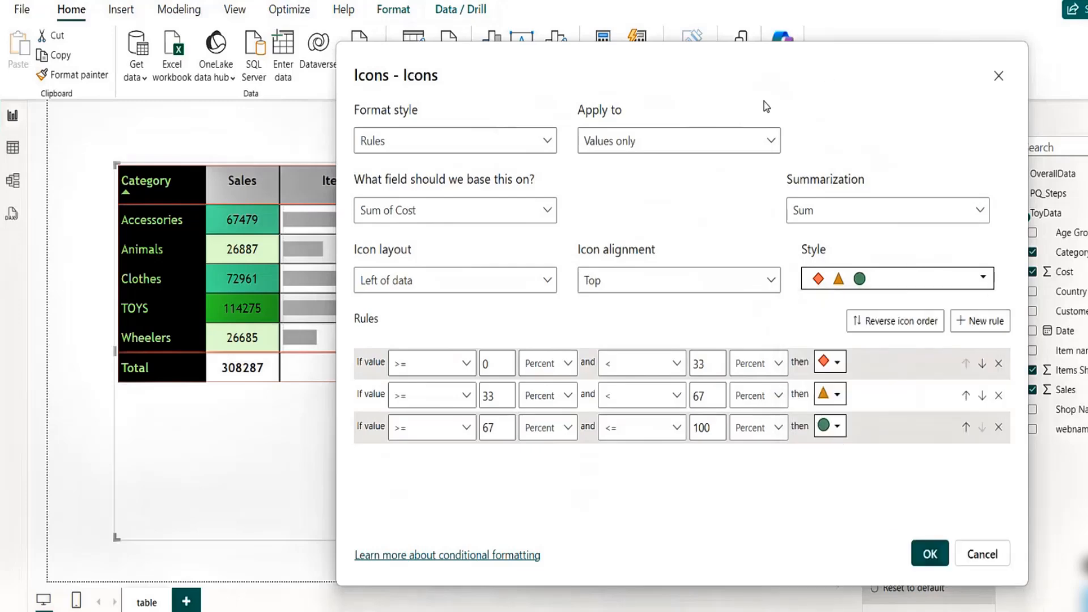
left_click(943, 291)
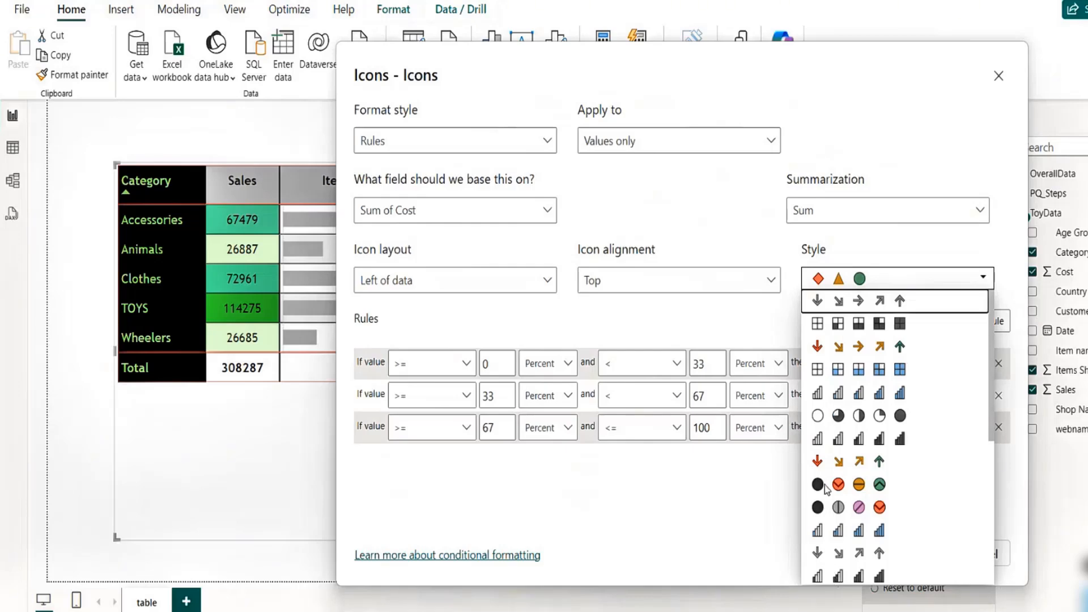
left_click(817, 416)
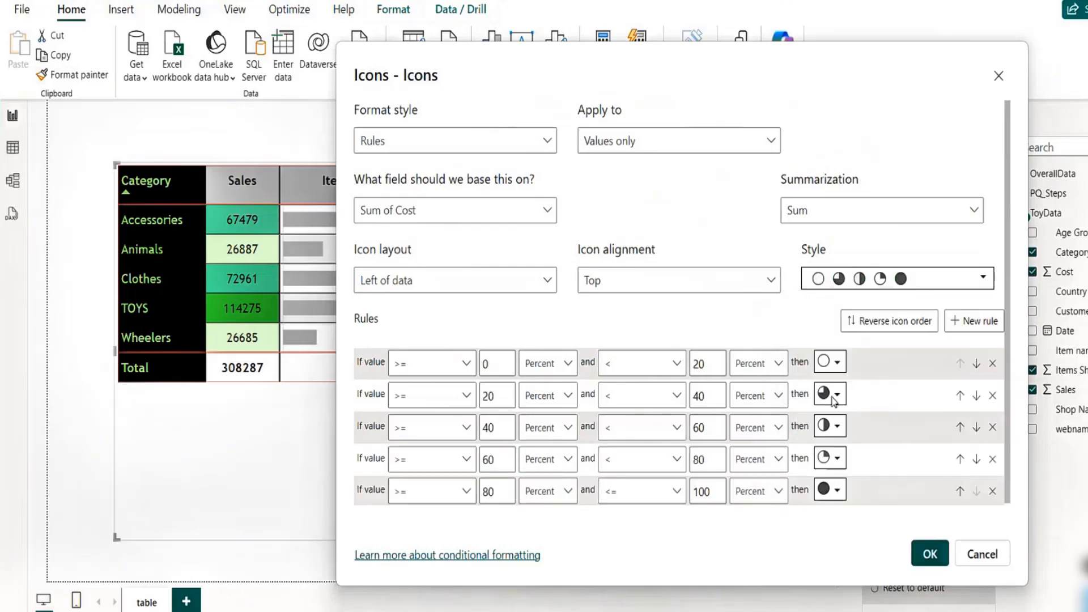
- Delete every icon rule except the first and set that rule's icon to the gray up arrow
left_click(992, 497)
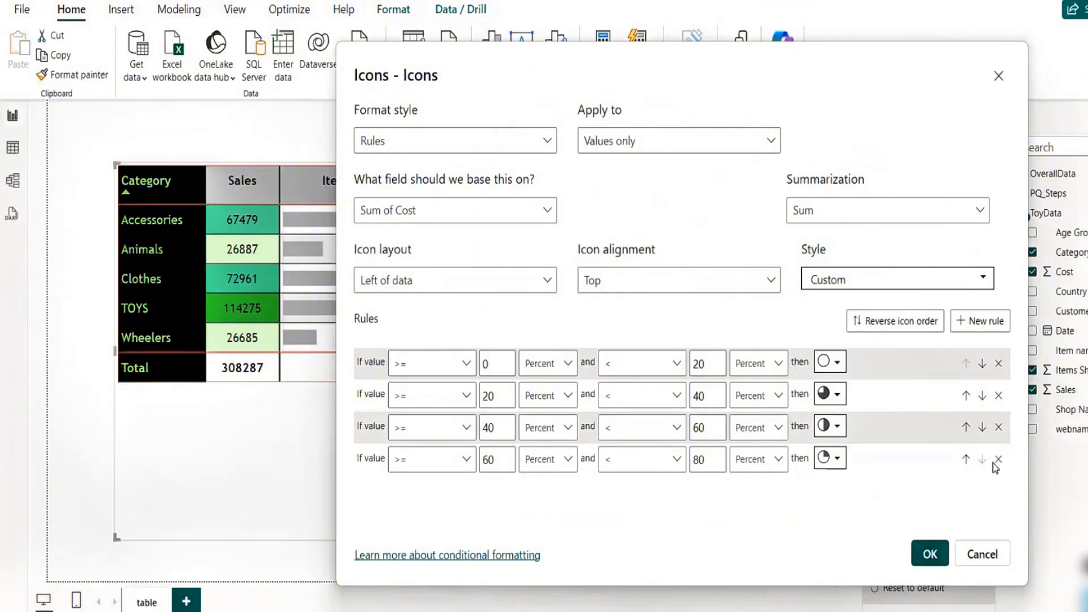
left_click(992, 458)
left_click(998, 427)
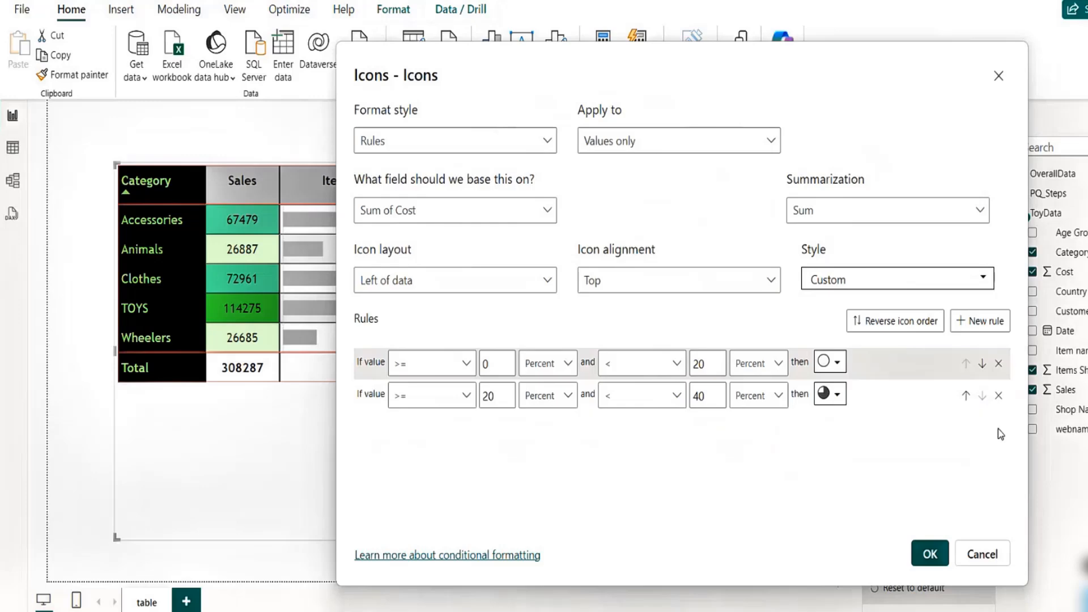
left_click(998, 396)
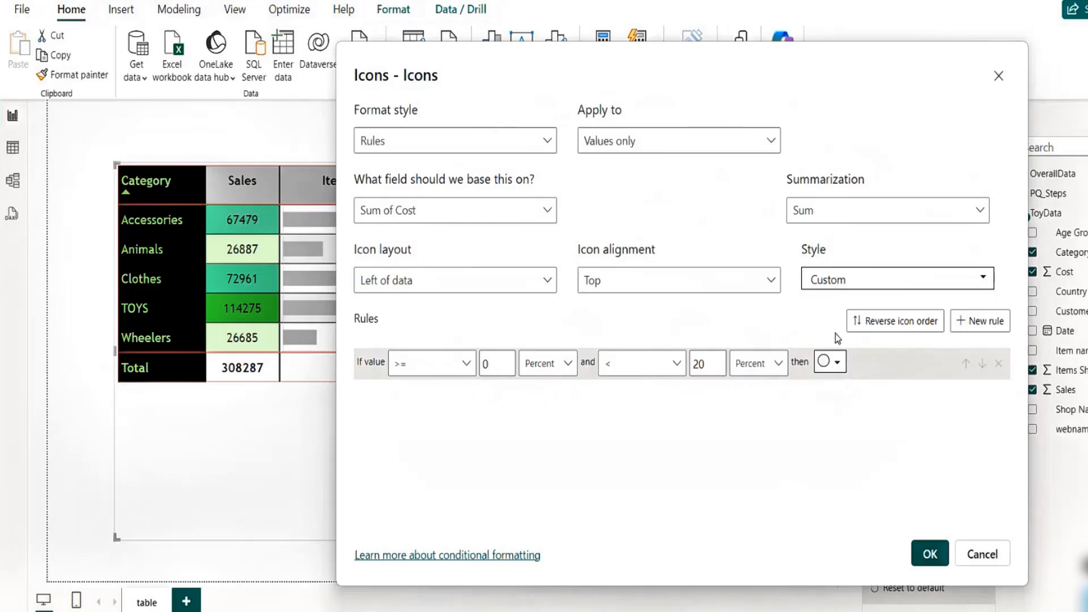
left_click(840, 365)
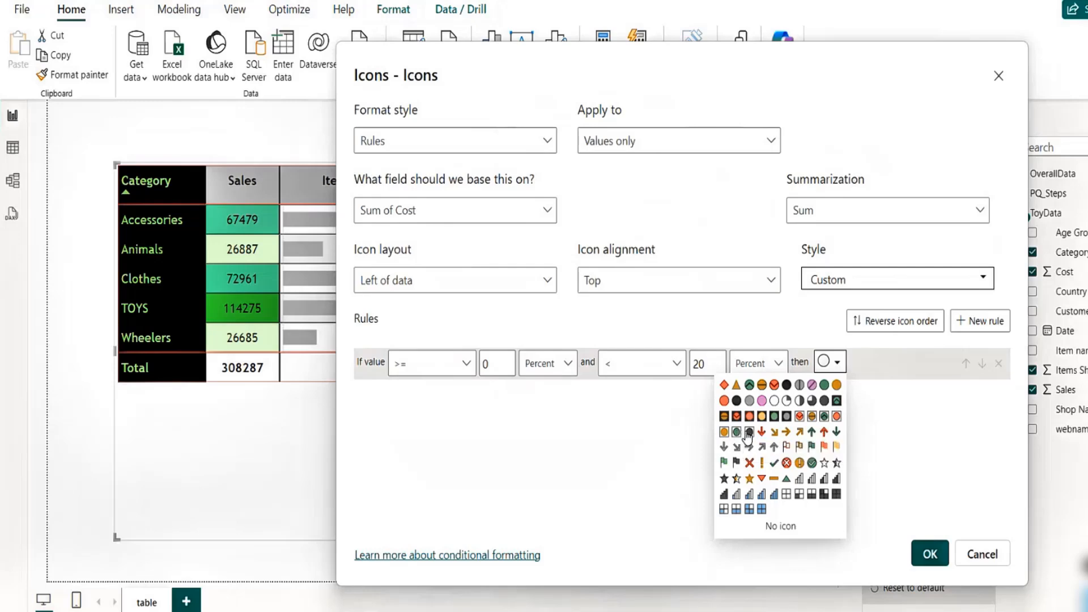
left_click(774, 447)
- Examine the field, format style and icon layout options in the icons dialog
left_click_drag(660, 64, 937, 139)
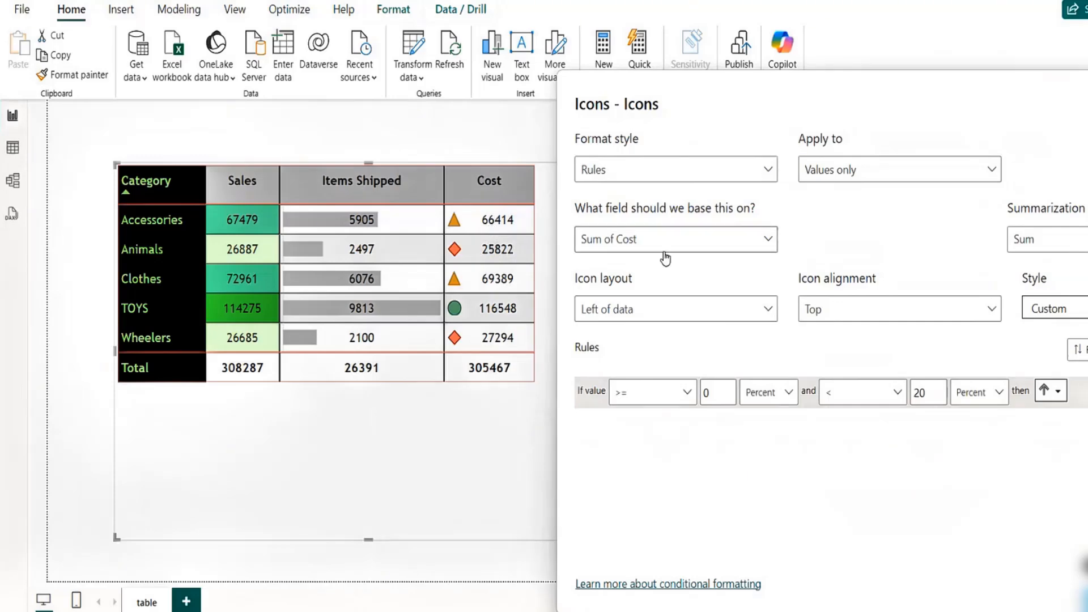
left_click(766, 242)
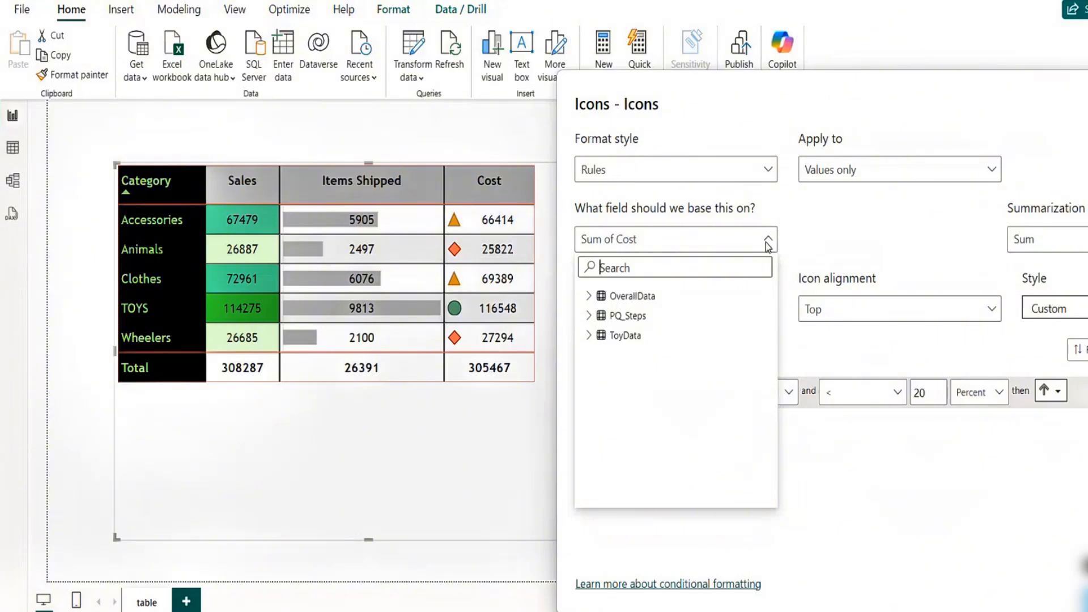
left_click(769, 243)
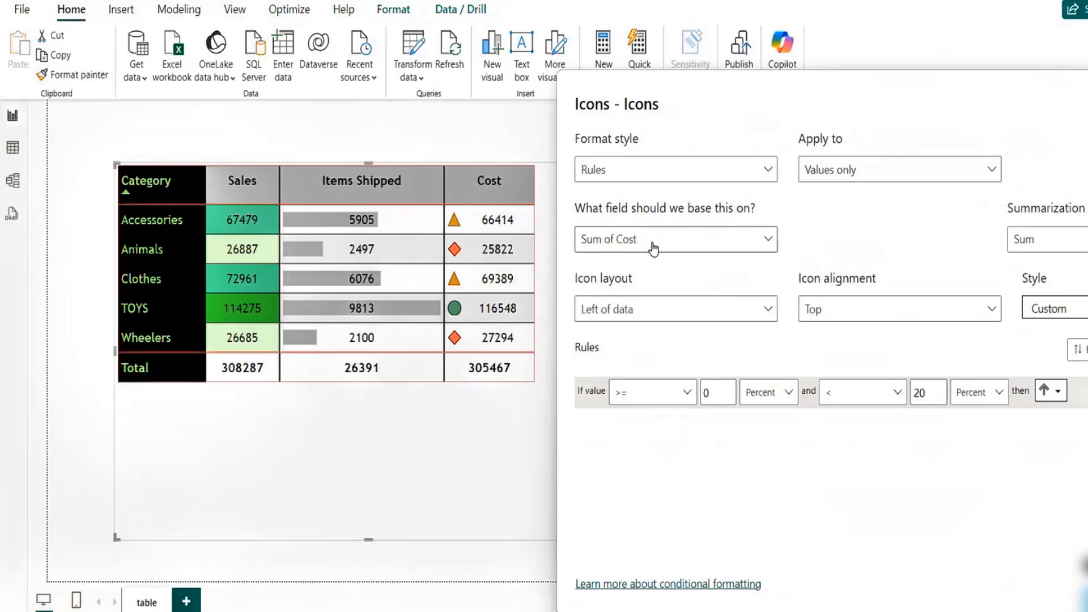
left_click(769, 173)
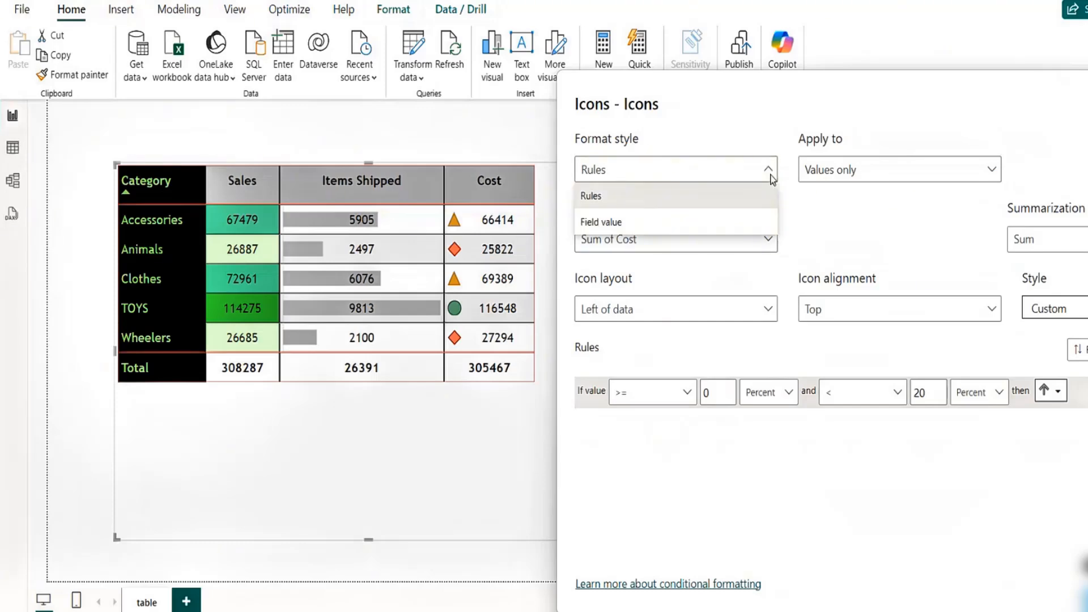
left_click(738, 139)
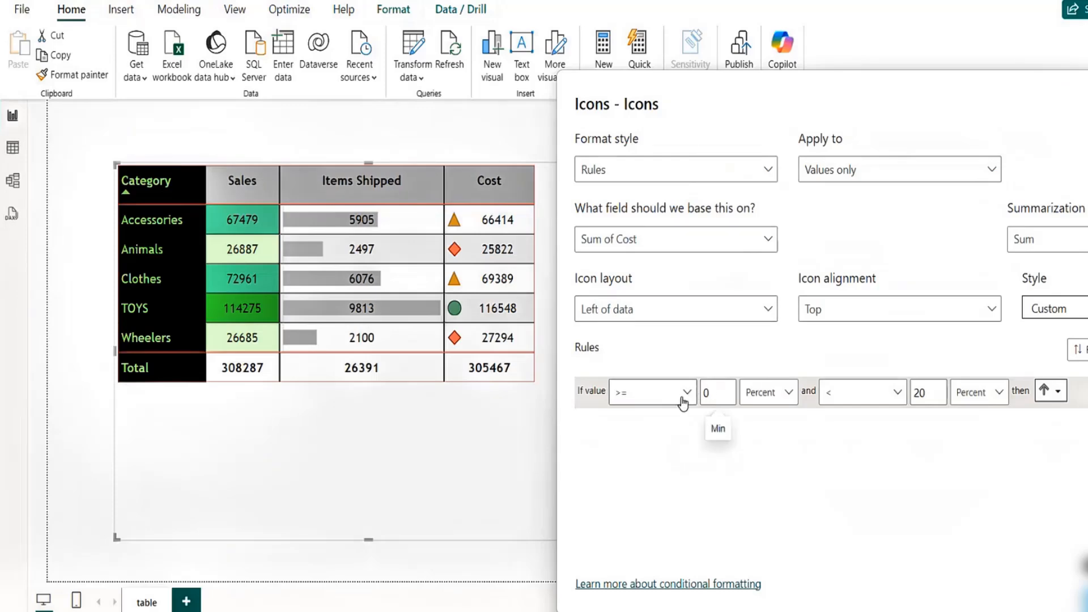
left_click(658, 309)
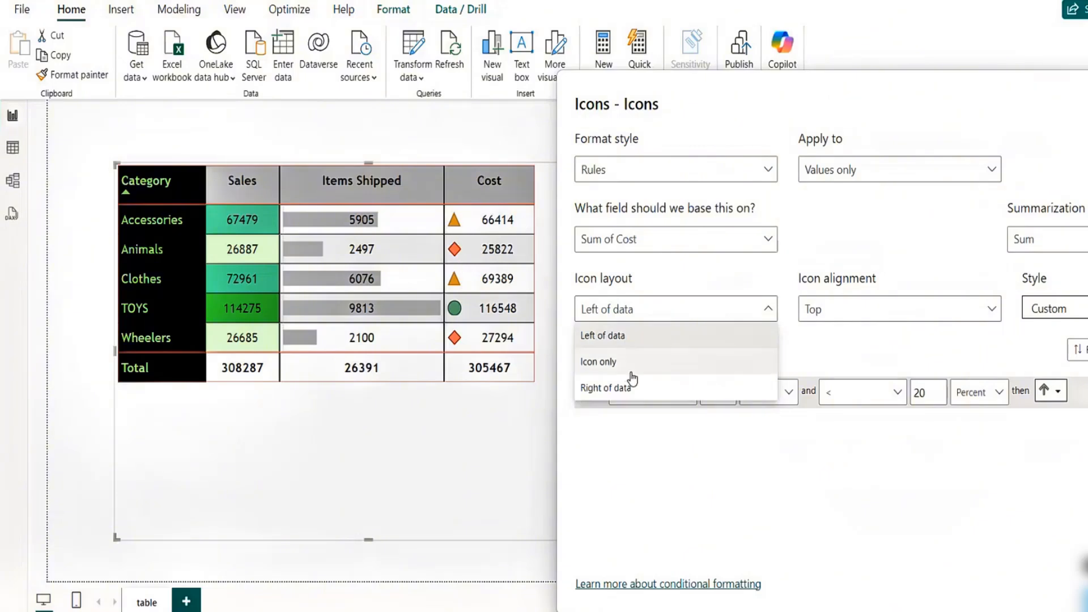
left_click(735, 278)
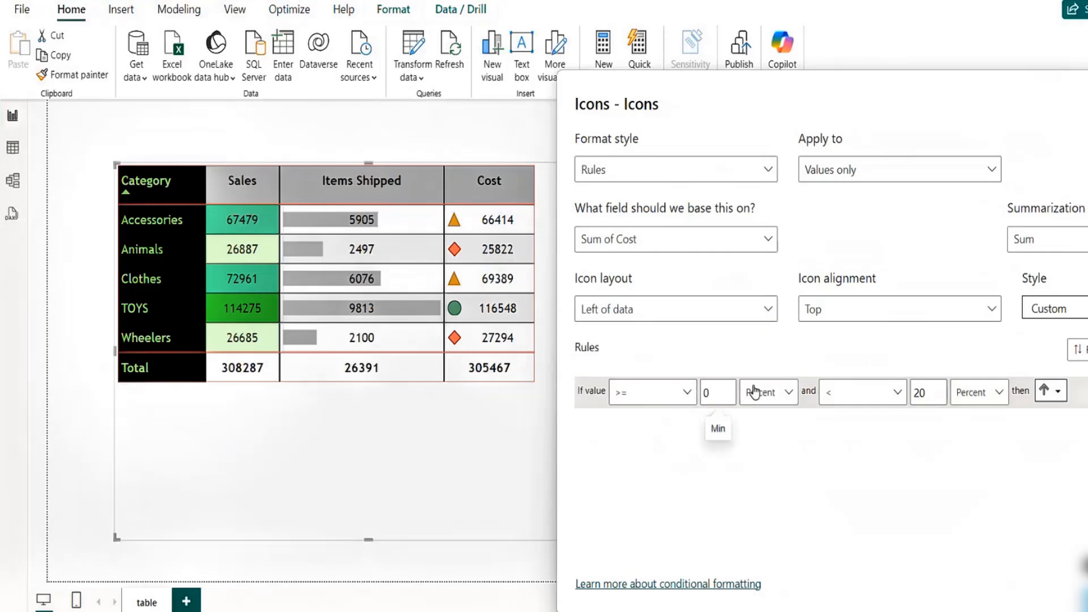
- Switch both value types of the first icon rule from Percent to Number
left_click(775, 395)
left_click(749, 419)
left_click(997, 392)
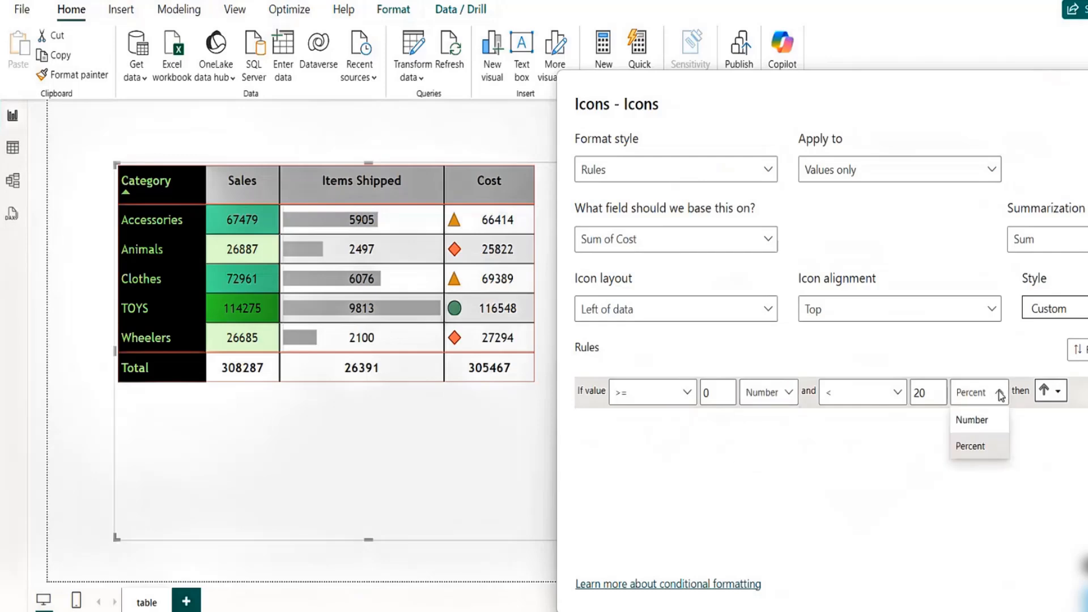
left_click(963, 424)
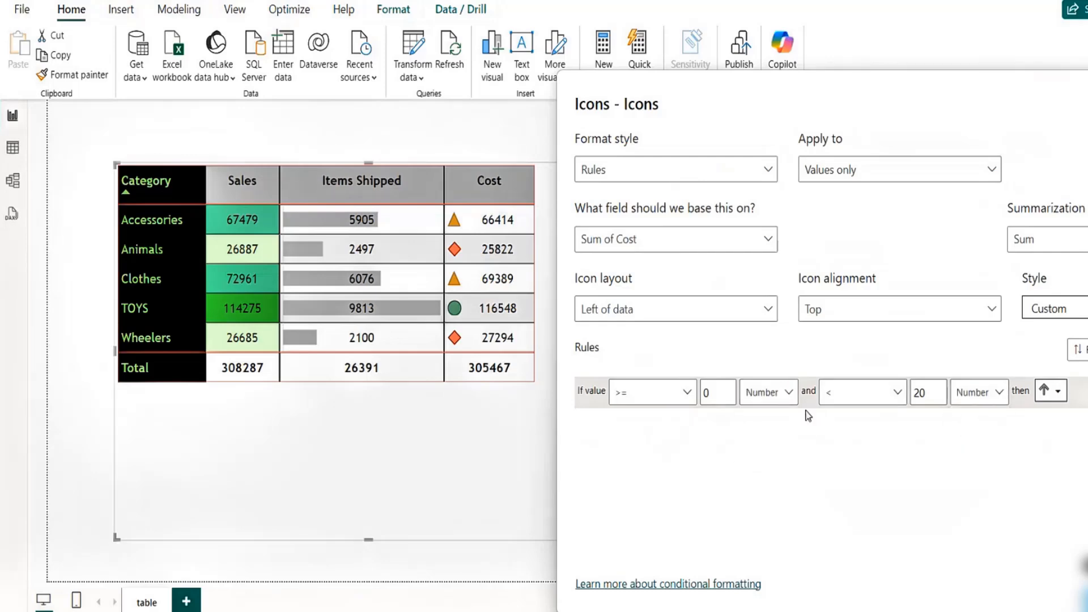
- Set the first icon rule's range to 60000 through 80000
left_click(720, 391)
left_click(687, 397)
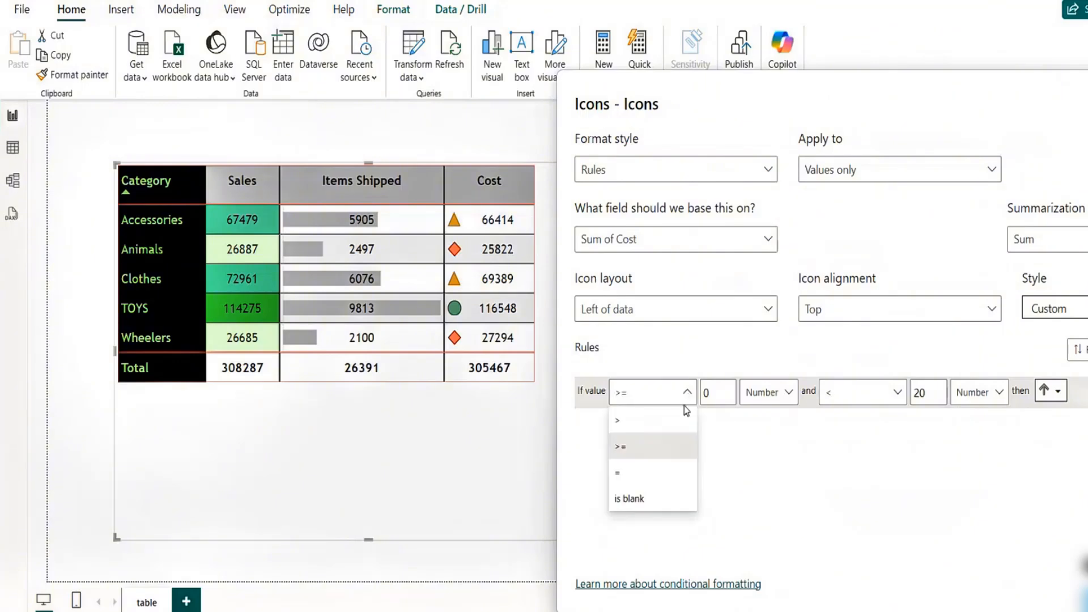
left_click(720, 396)
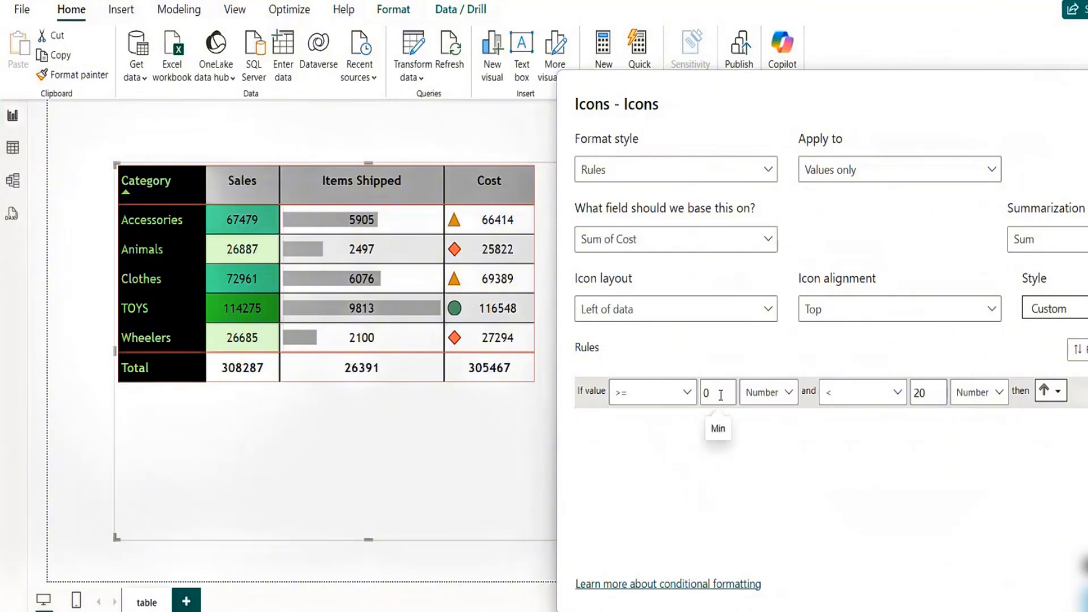
key("BackSpace")
type("60000")
left_click(929, 395)
key("BackSpace")
key("BackSpace")
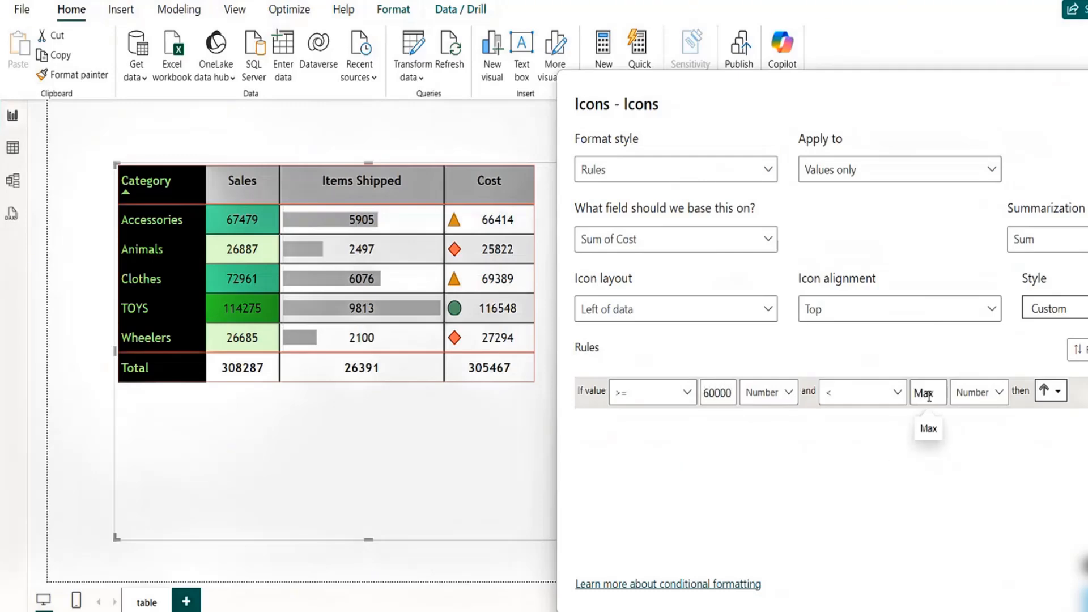
type("80000")
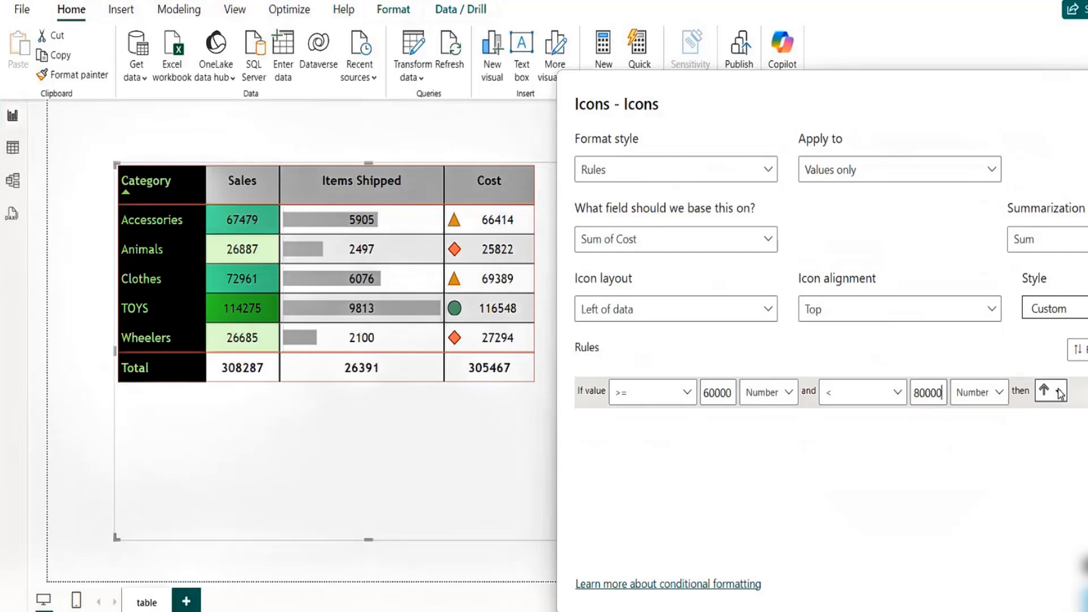
- Add a second icon rule with a range from 30000 to 60000
left_click_drag(918, 90, 735, 80)
left_click(1018, 350)
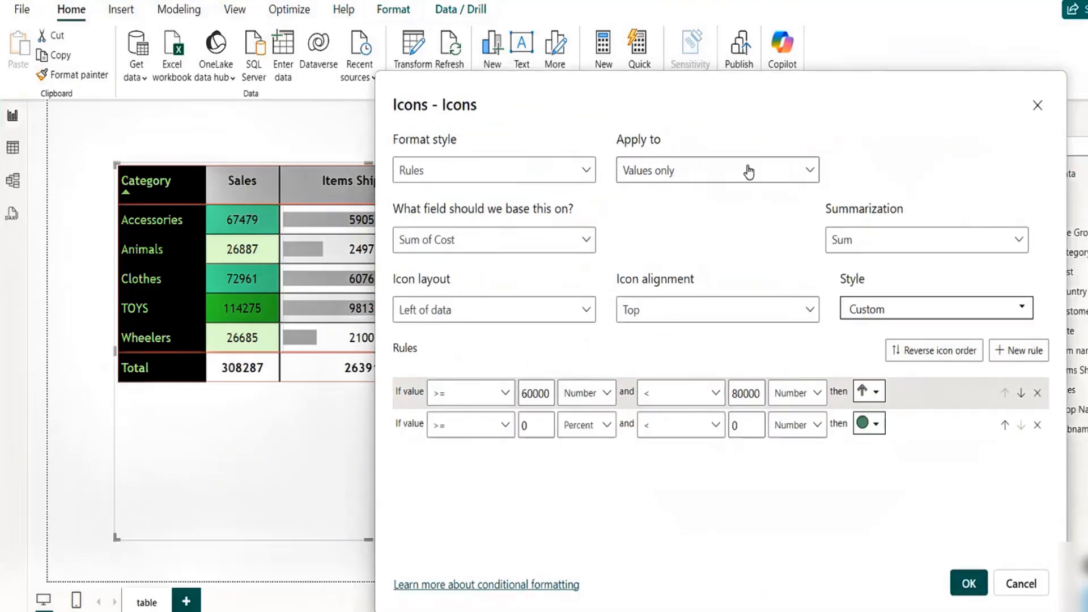
left_click_drag(660, 87, 838, 94)
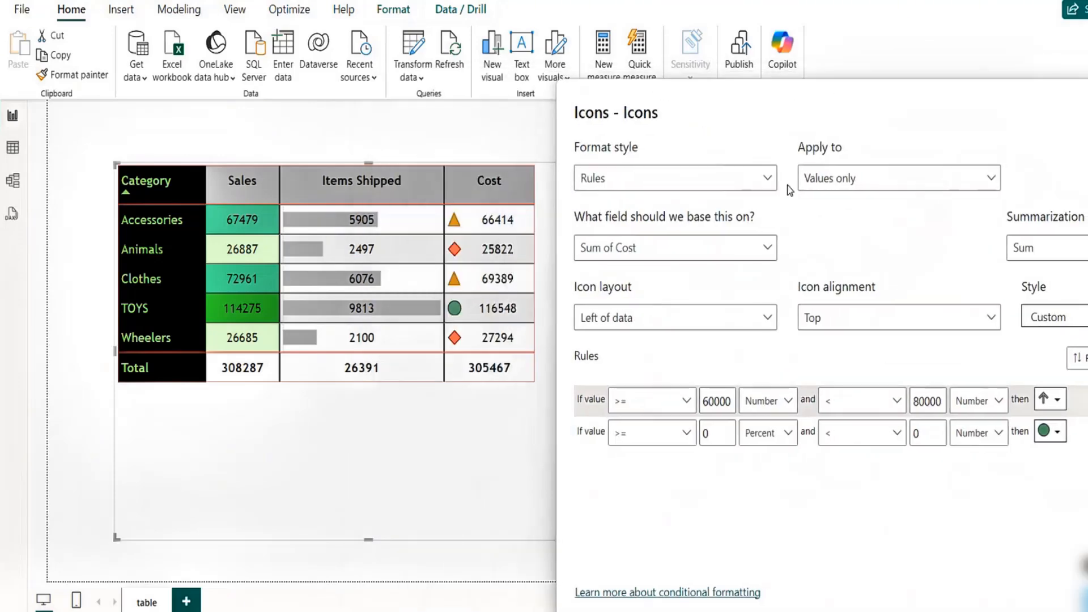
left_click(712, 432)
key("BackSpace")
type("30000")
left_click(942, 429)
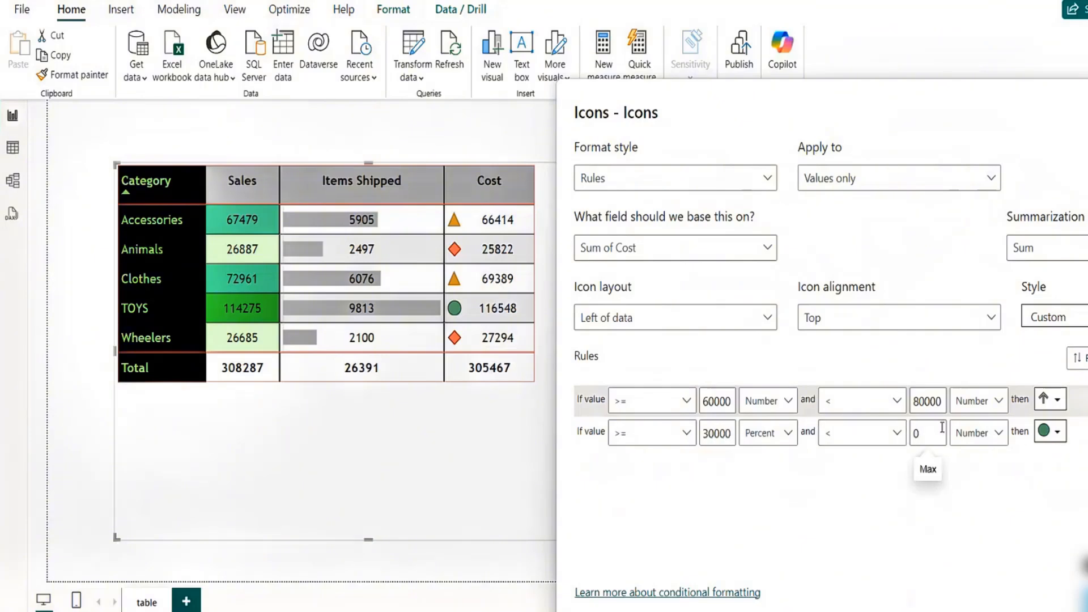
key("BackSpace")
type("60000")
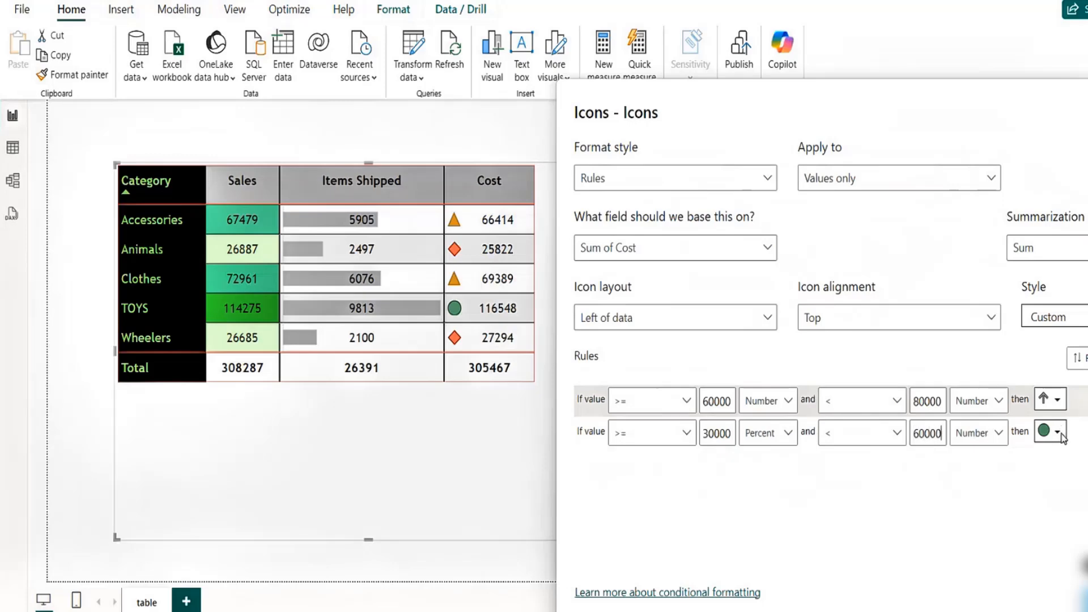
- Change the second icon rule's icon to a diagonal up-right arrow
left_click(1057, 432)
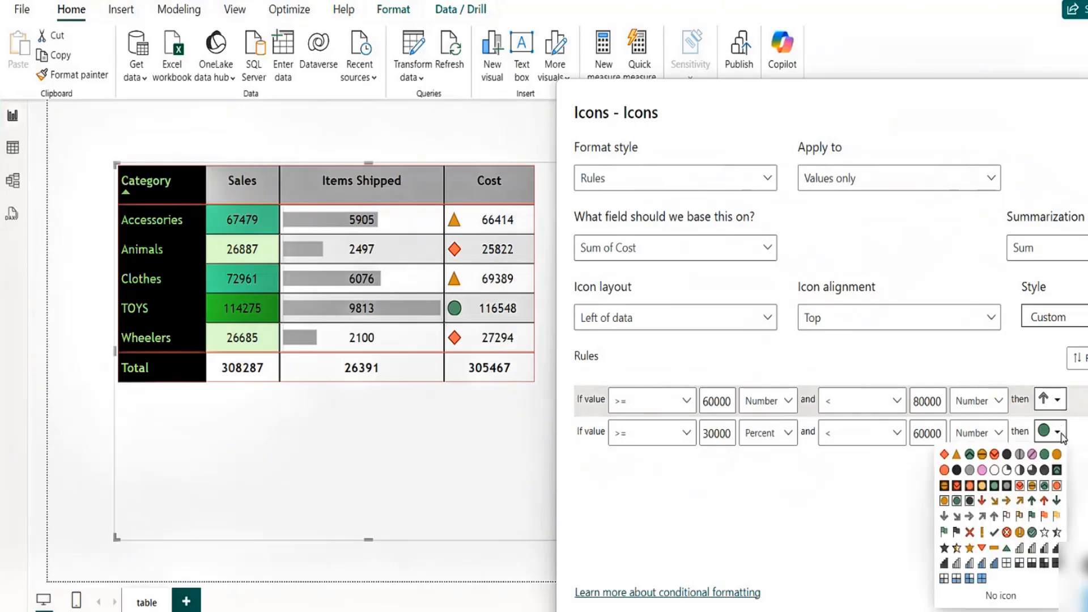
left_click(983, 517)
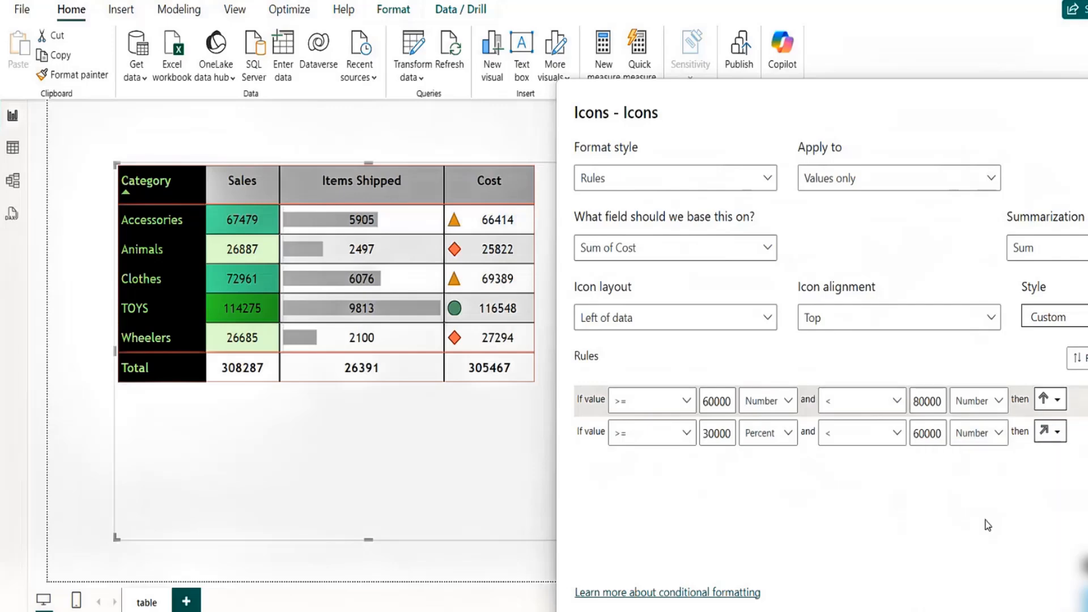
left_click_drag(890, 93, 759, 108)
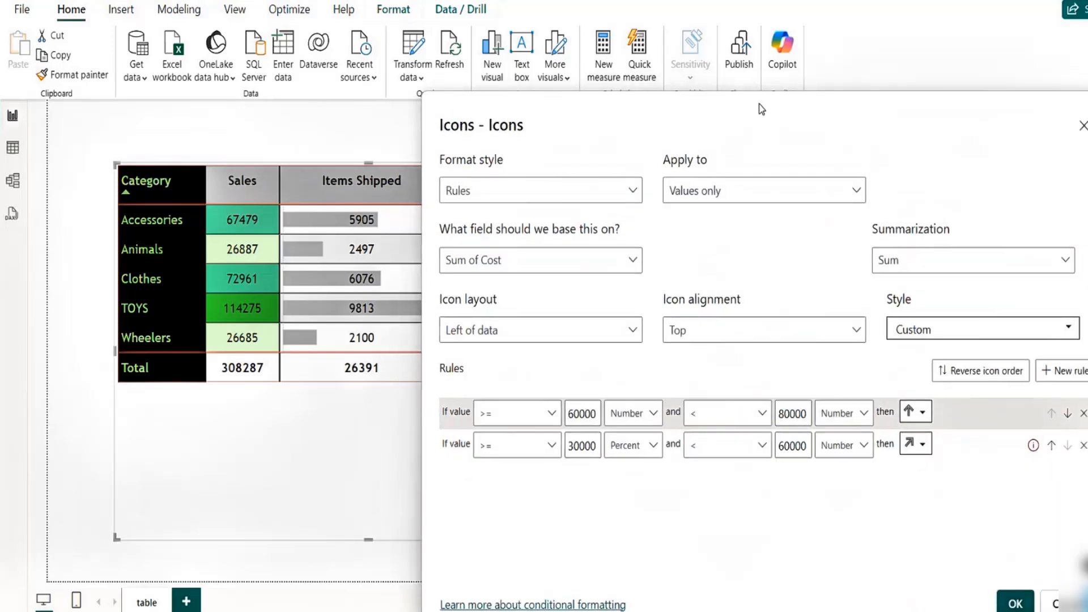
- Add a third icon rule using the >= operator with a minimum value of 0
left_click(1071, 377)
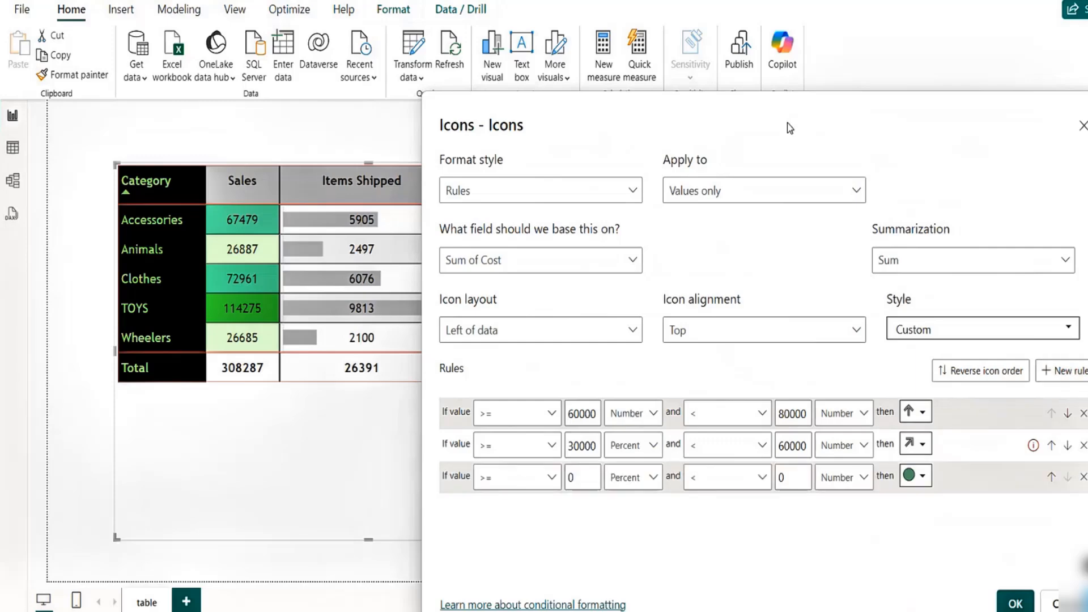
left_click_drag(759, 125, 941, 117)
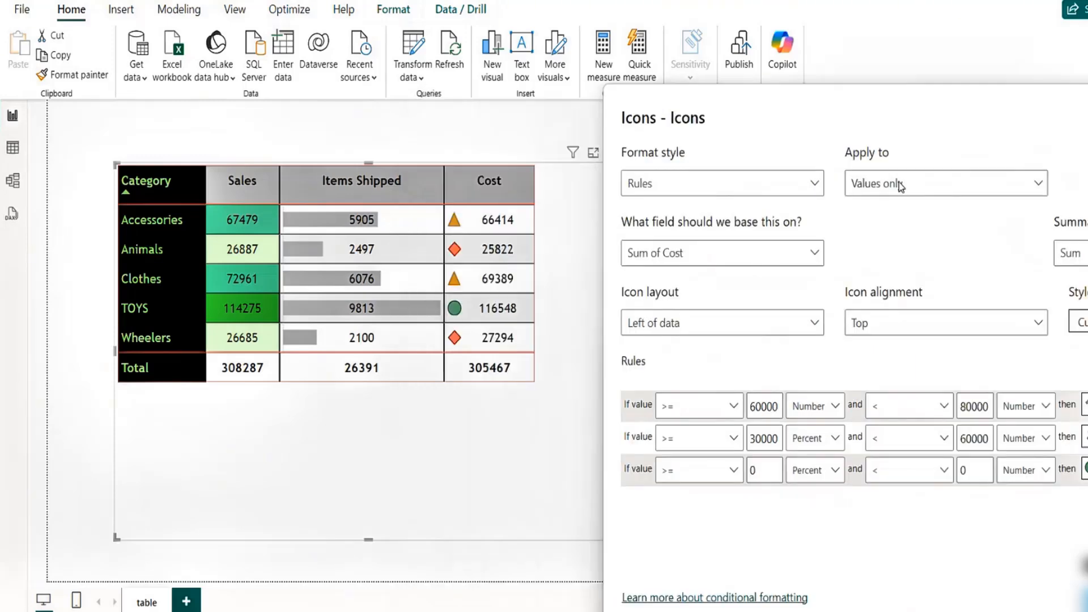
left_click(735, 474)
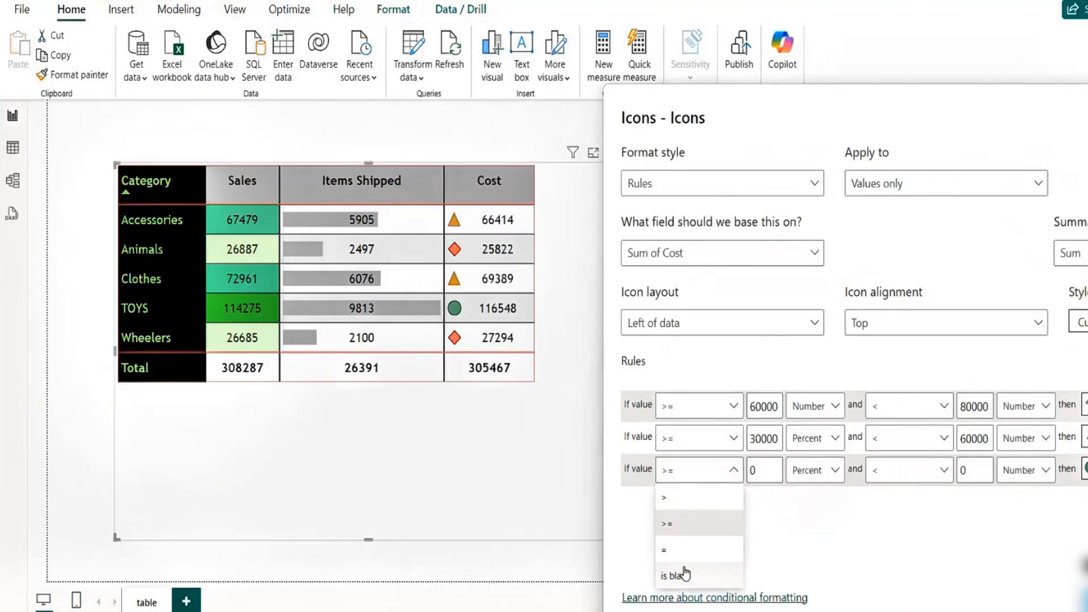
left_click(685, 528)
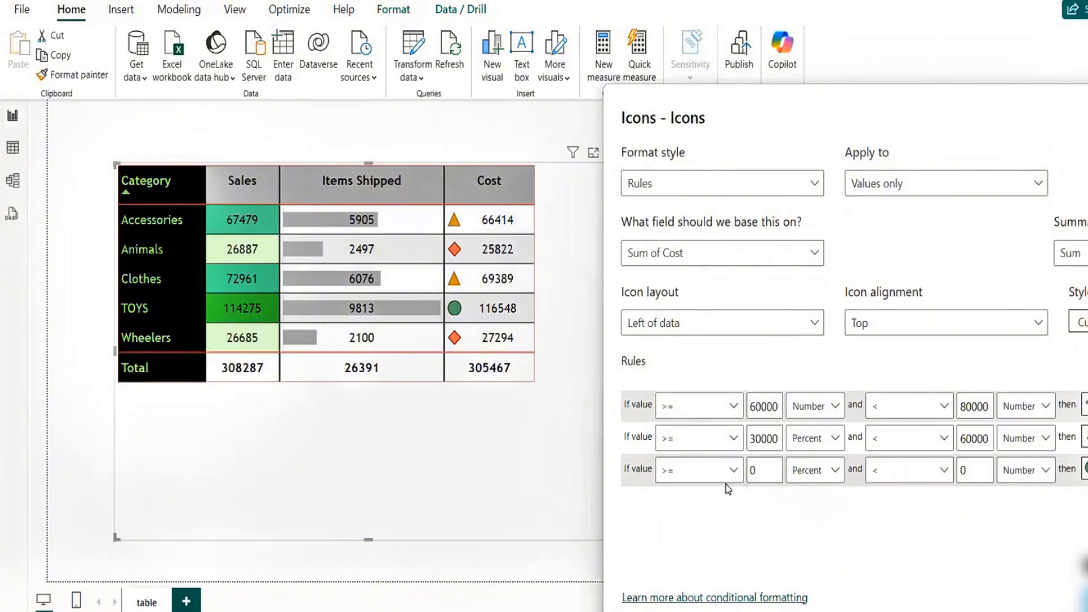
left_click(773, 464)
key("BackSpace")
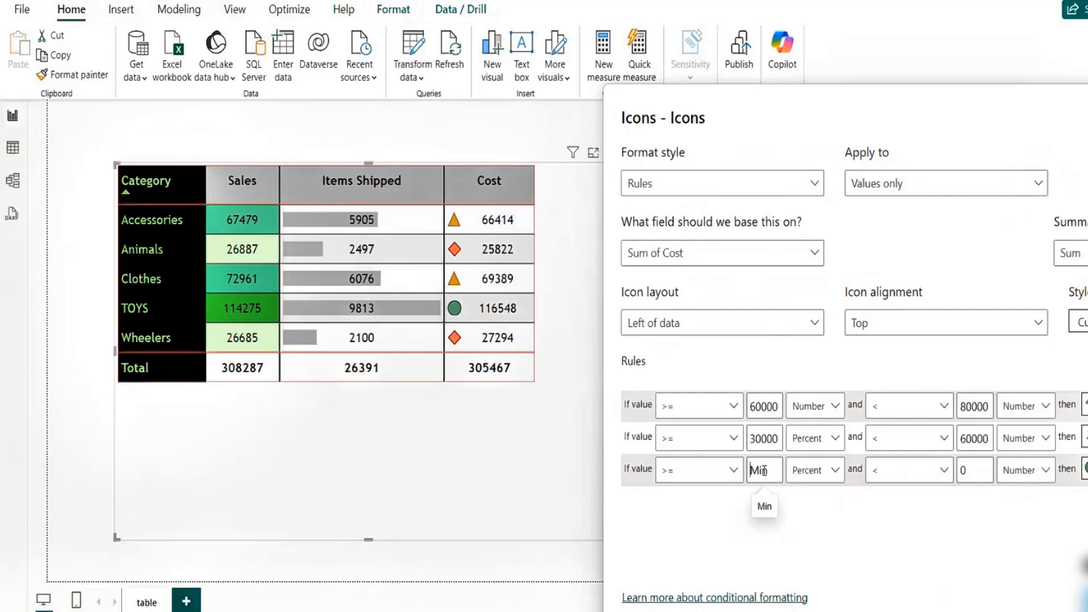
type("0")
- Switch the second rule's minimum value type to Number and set the third rule's maximum to 30000
left_click(835, 440)
left_click(816, 464)
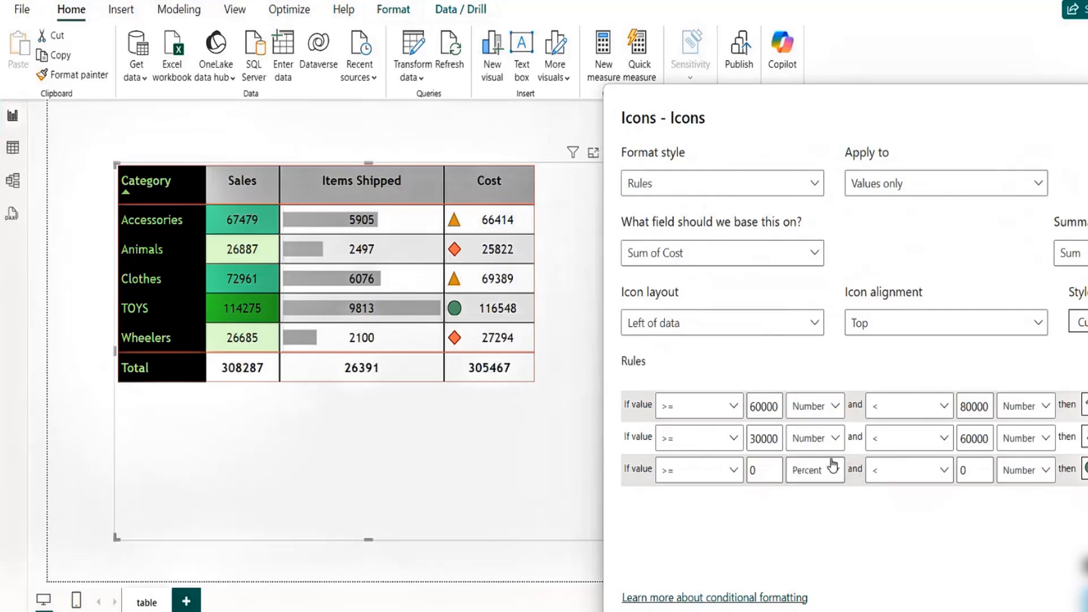
left_click(976, 469)
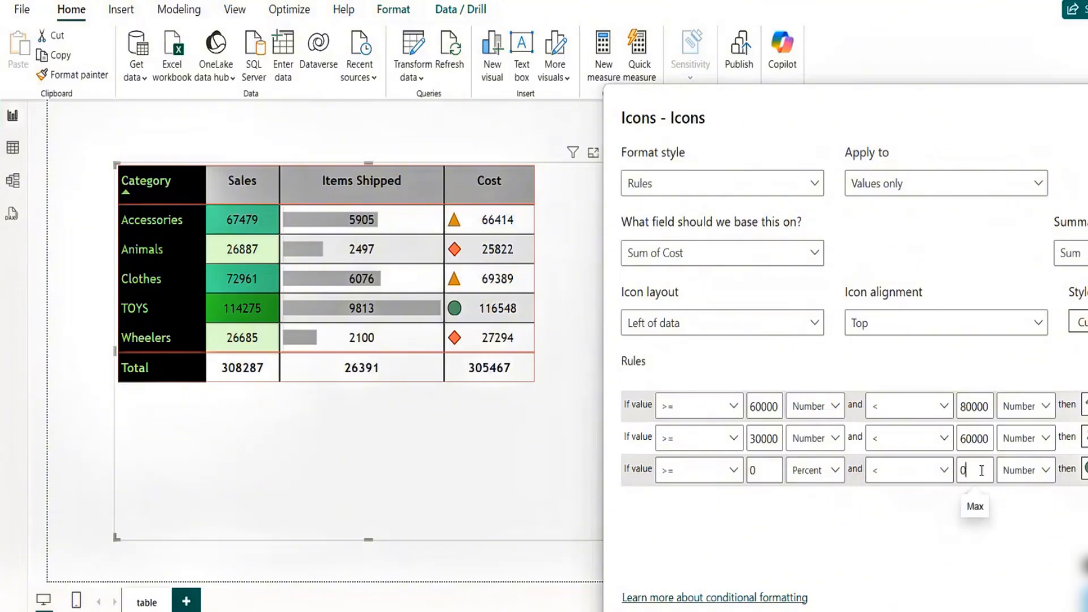
key("BackSpace")
type("30000")
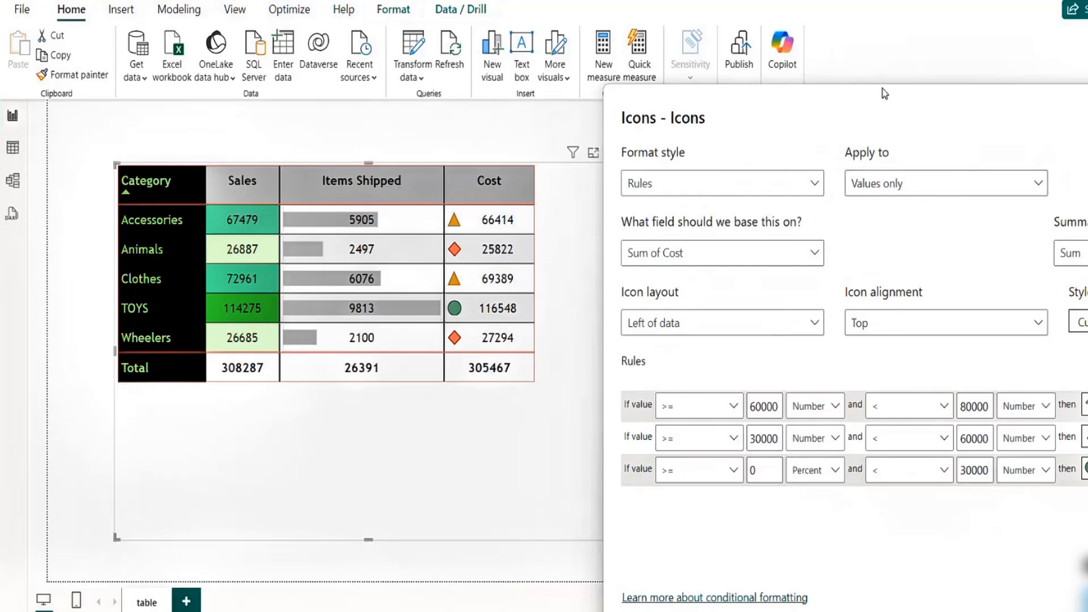
left_click_drag(889, 106, 792, 115)
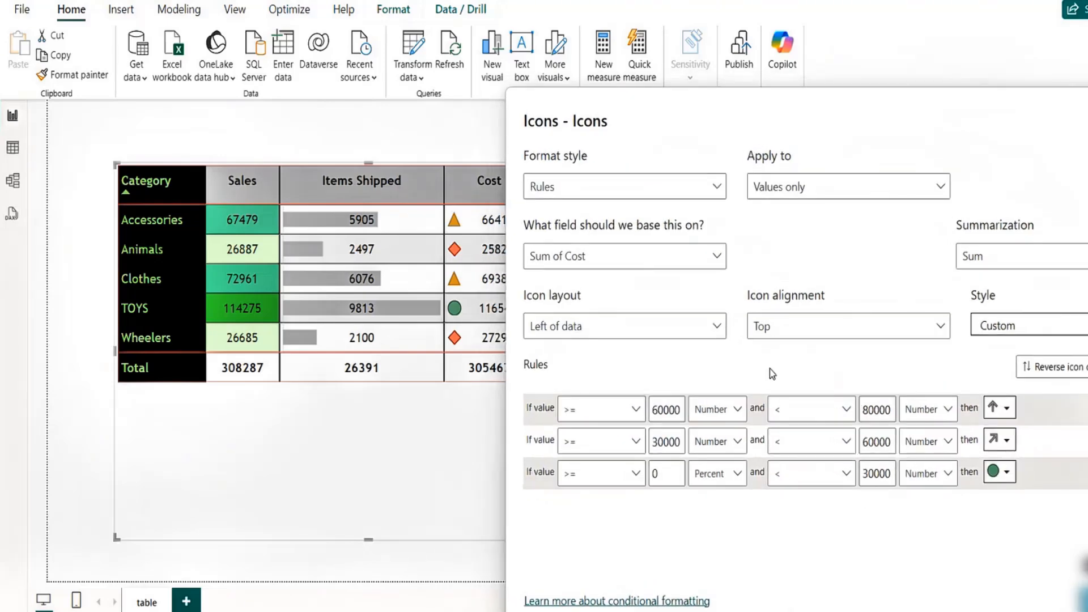
- Set the third rule's minimum value type to Number and assign it a downward arrow icon
left_click(737, 475)
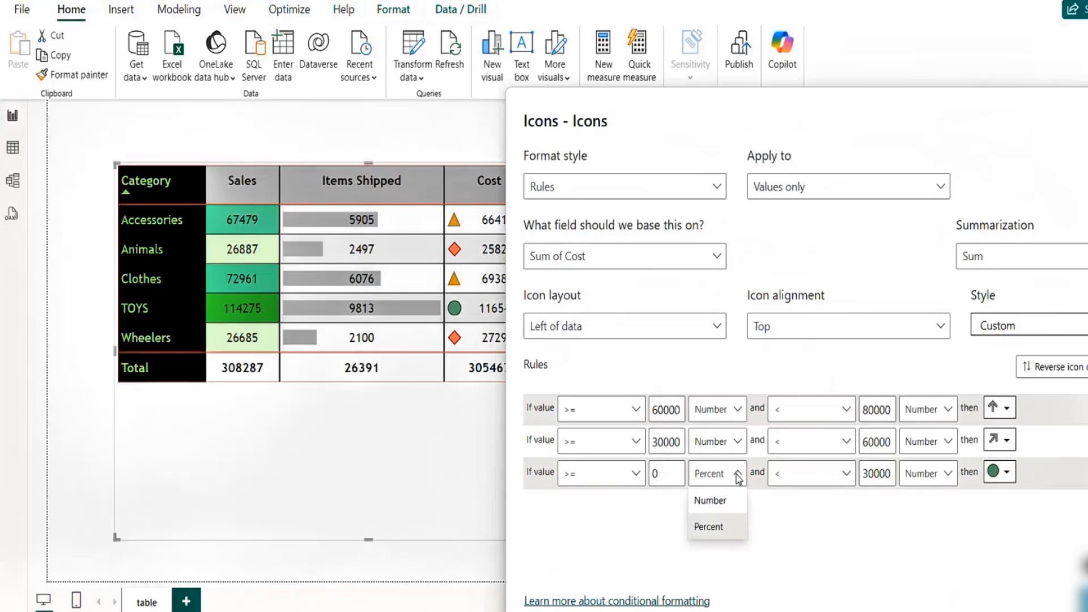
left_click(714, 500)
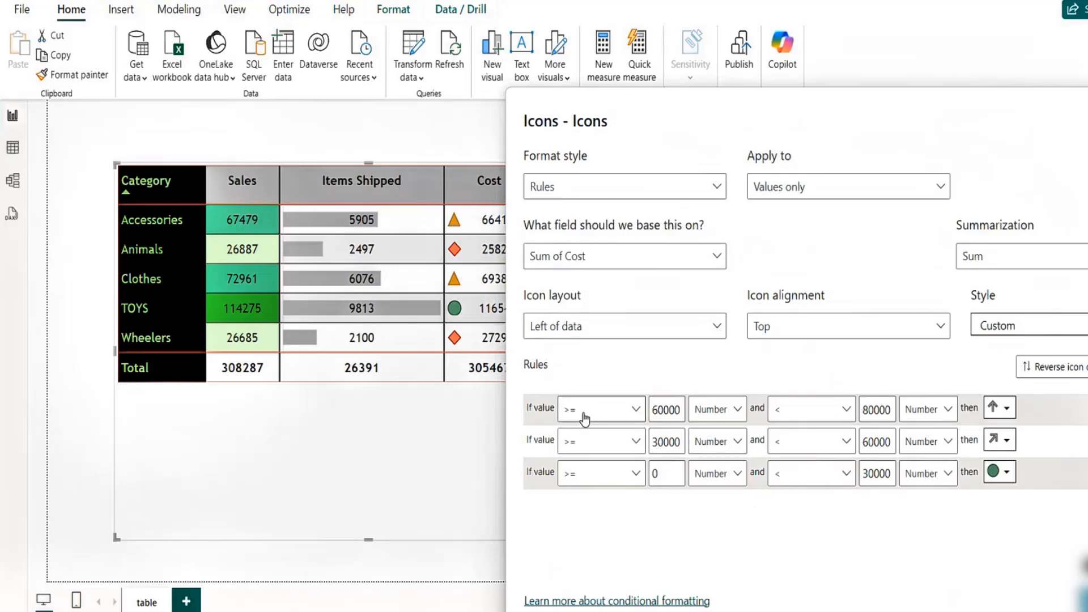
left_click(640, 412)
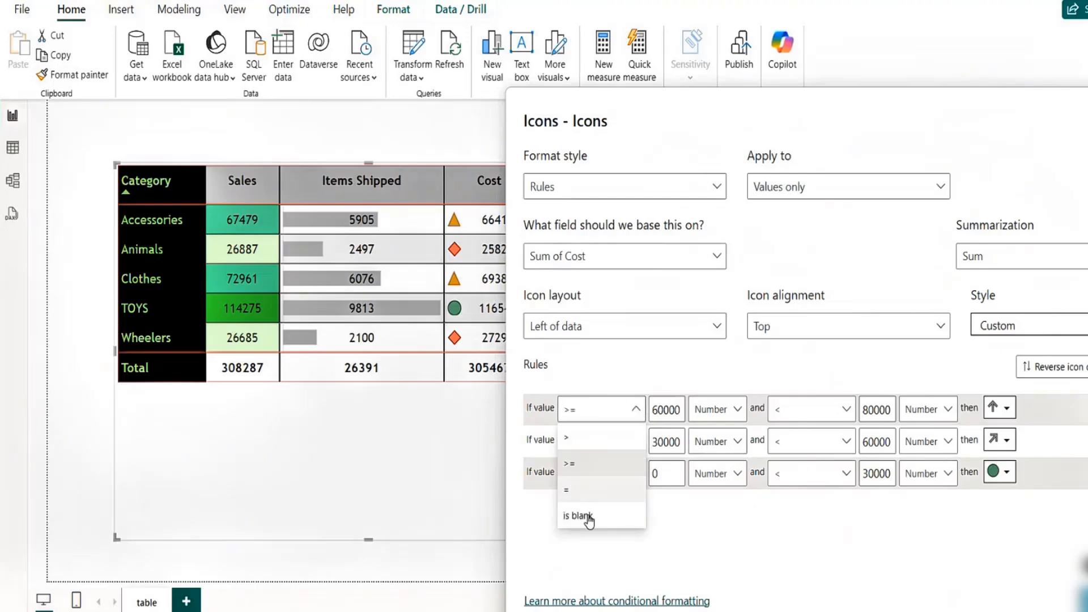
left_click(633, 367)
left_click(1008, 473)
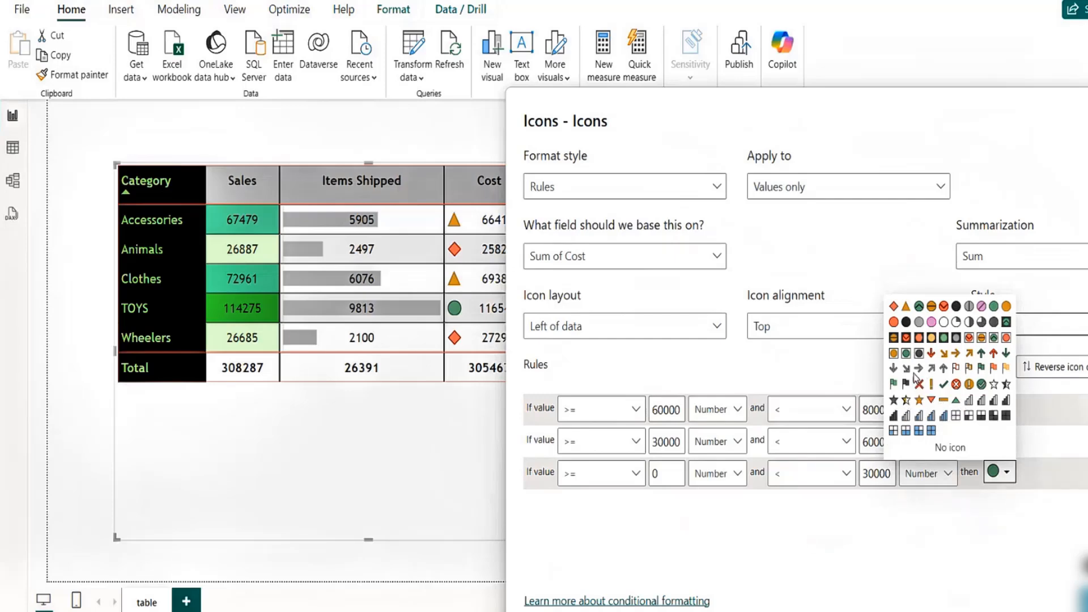
left_click(893, 368)
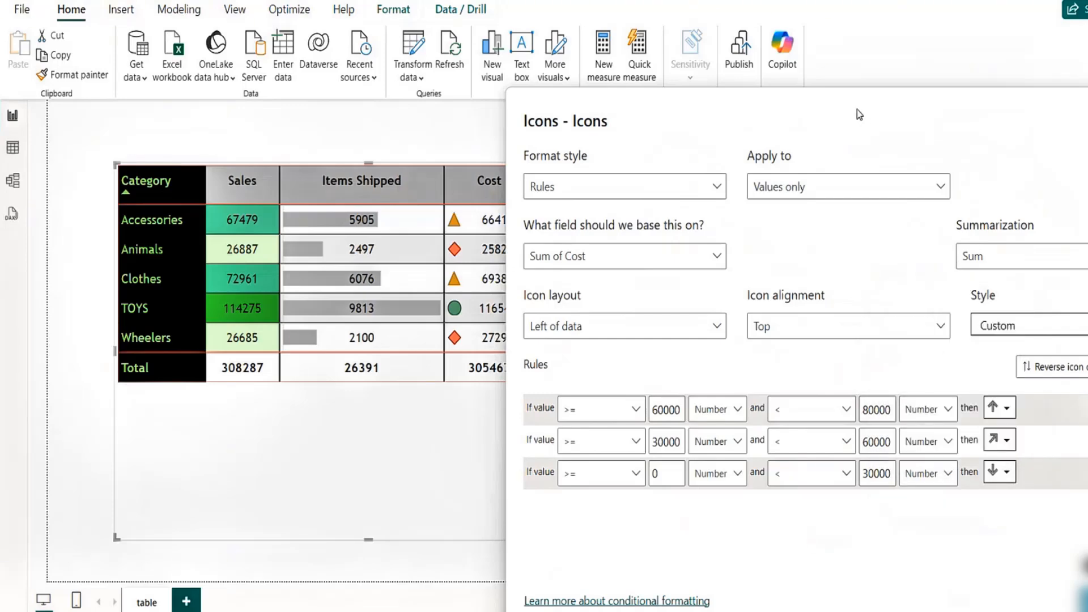
left_click_drag(857, 110, 929, 72)
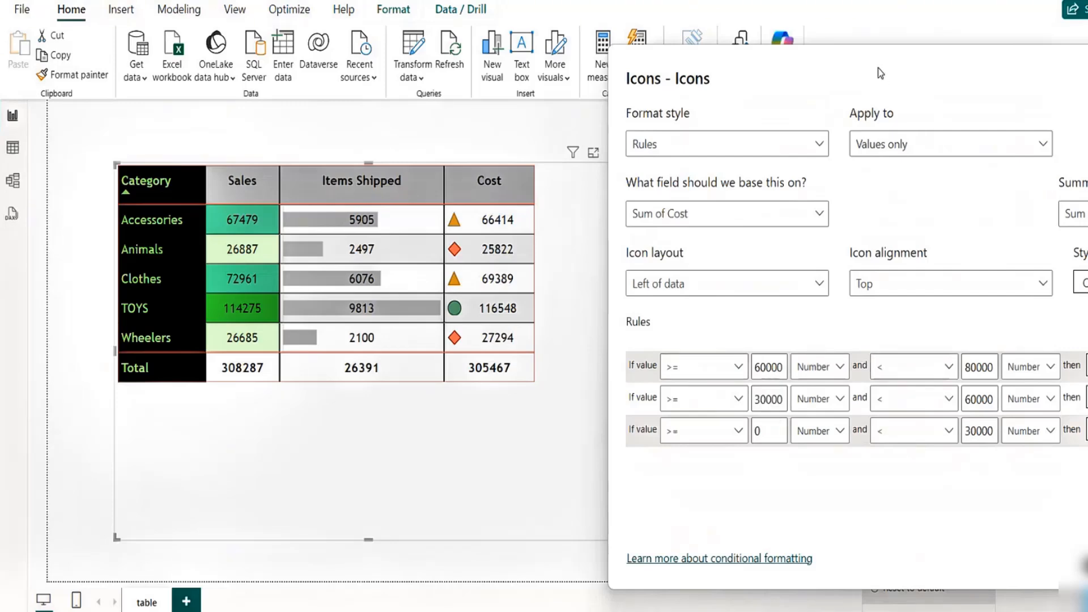
- Apply the icon rules, then reopen them and set the first rule's maximum value to 180000
left_click_drag(877, 68, 700, 69)
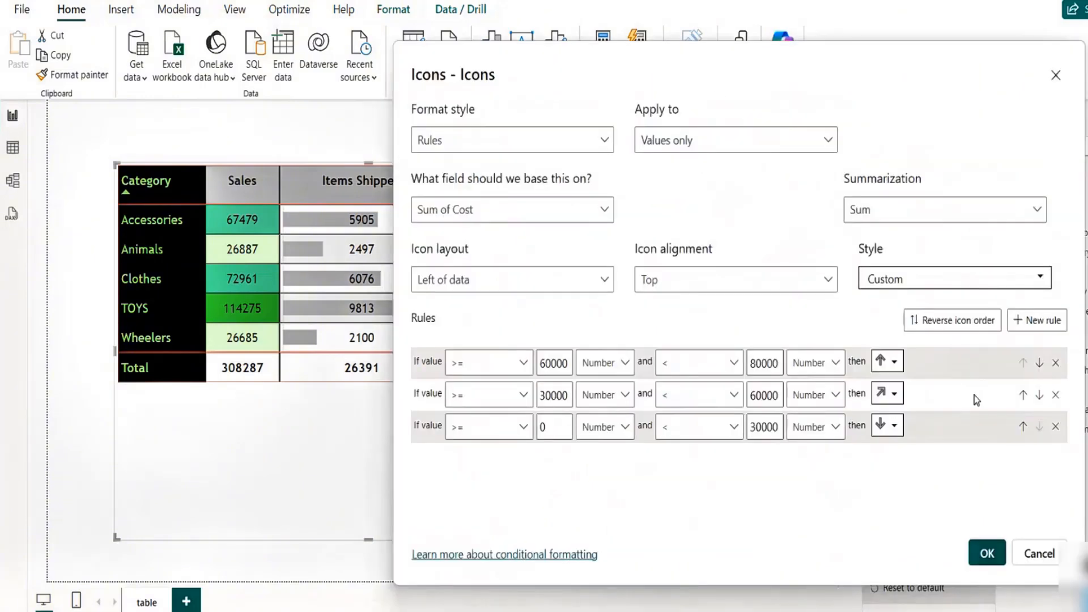
left_click(985, 564)
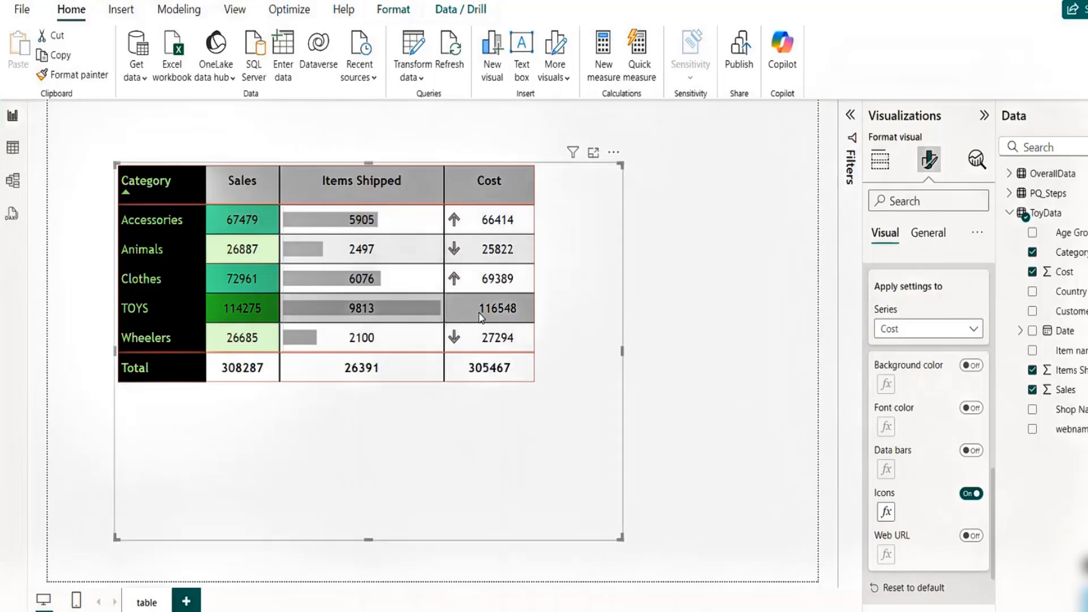
left_click(884, 512)
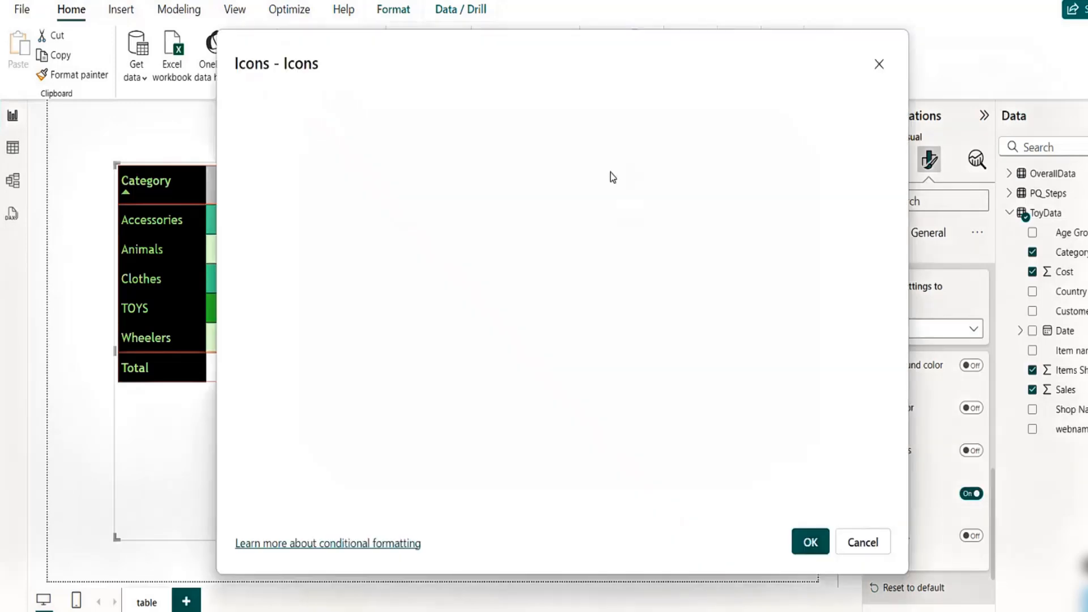
left_click_drag(586, 55, 913, 111)
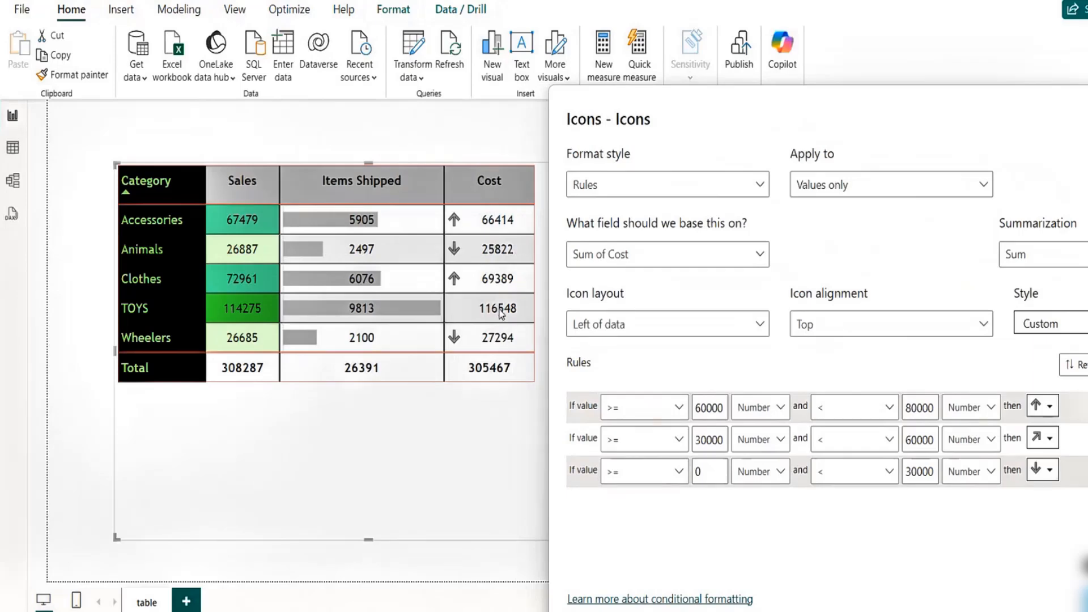
left_click(908, 444)
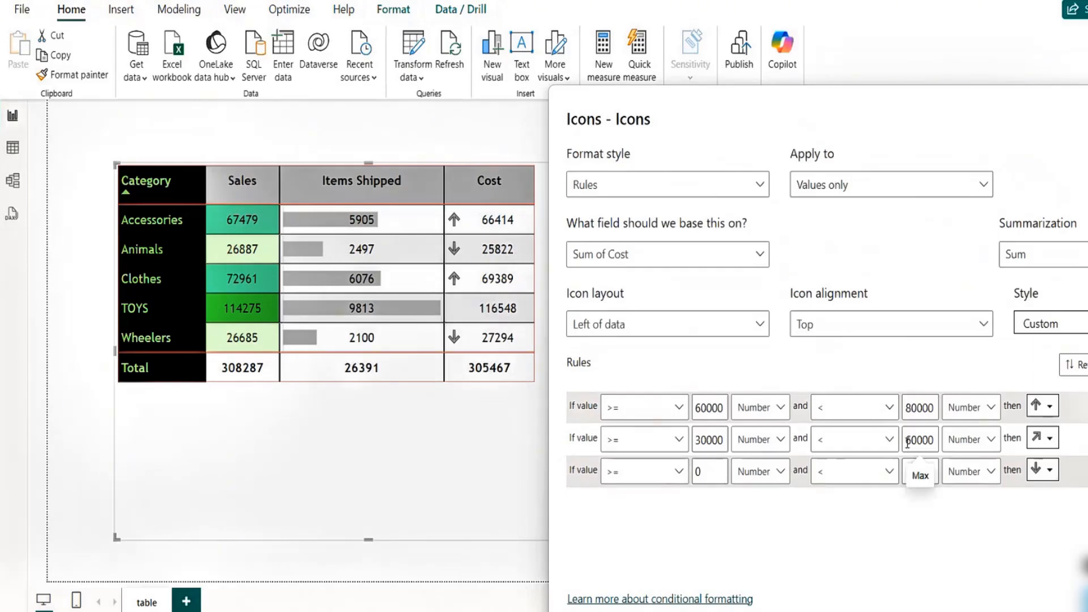
type("1")
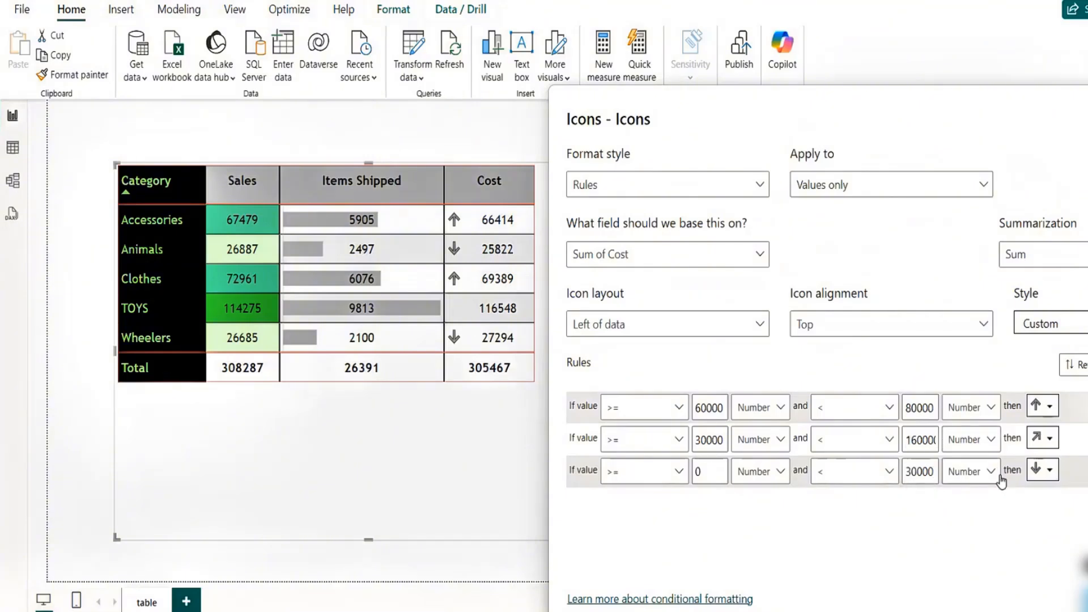
key("BackSpace")
left_click(907, 409)
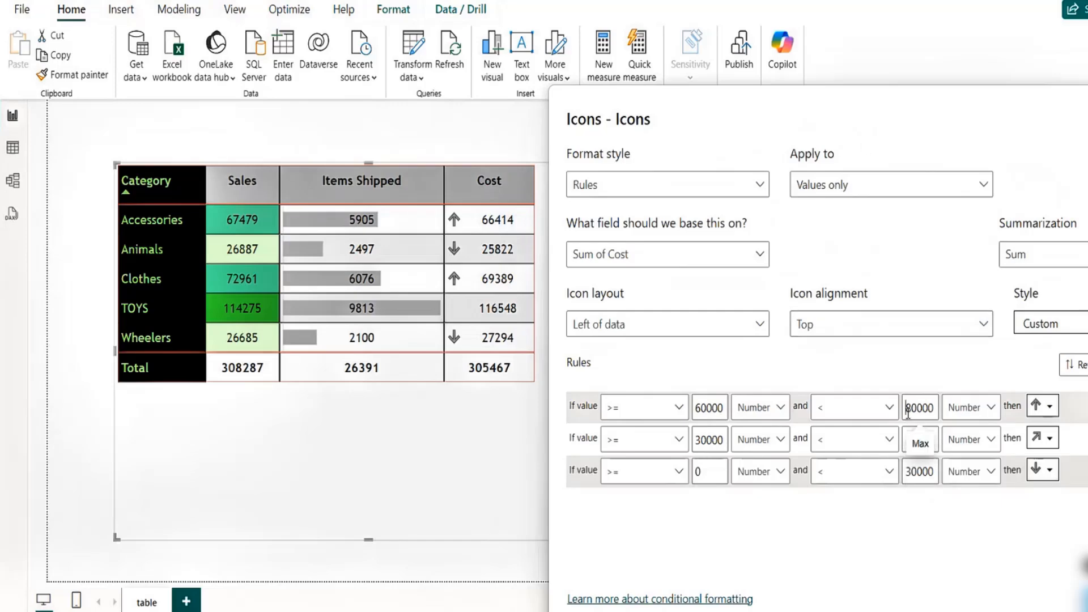
type("1")
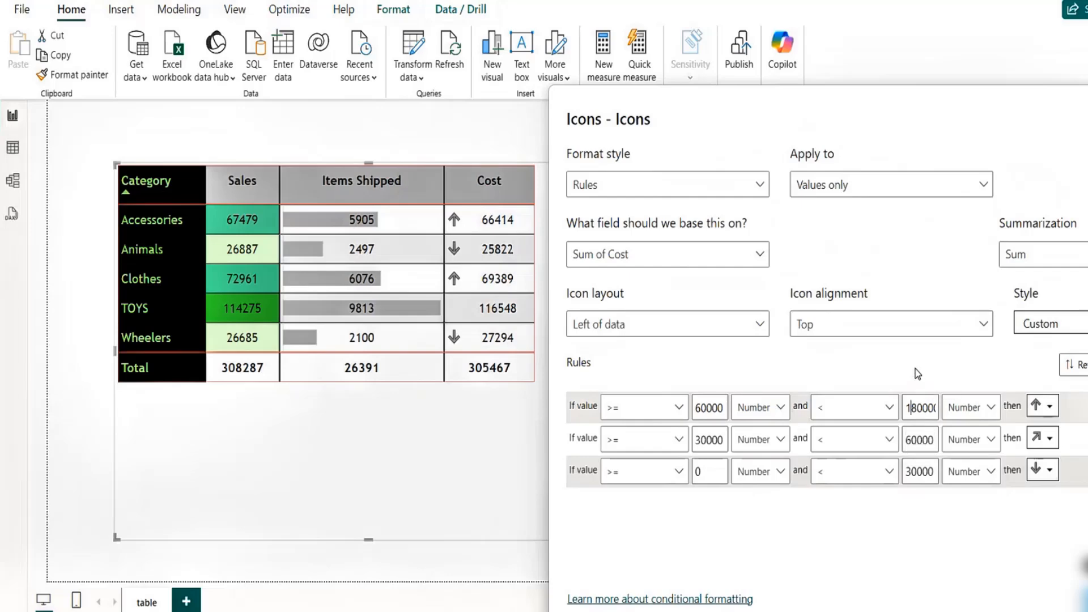
left_click_drag(925, 104, 687, 88)
left_click(896, 584)
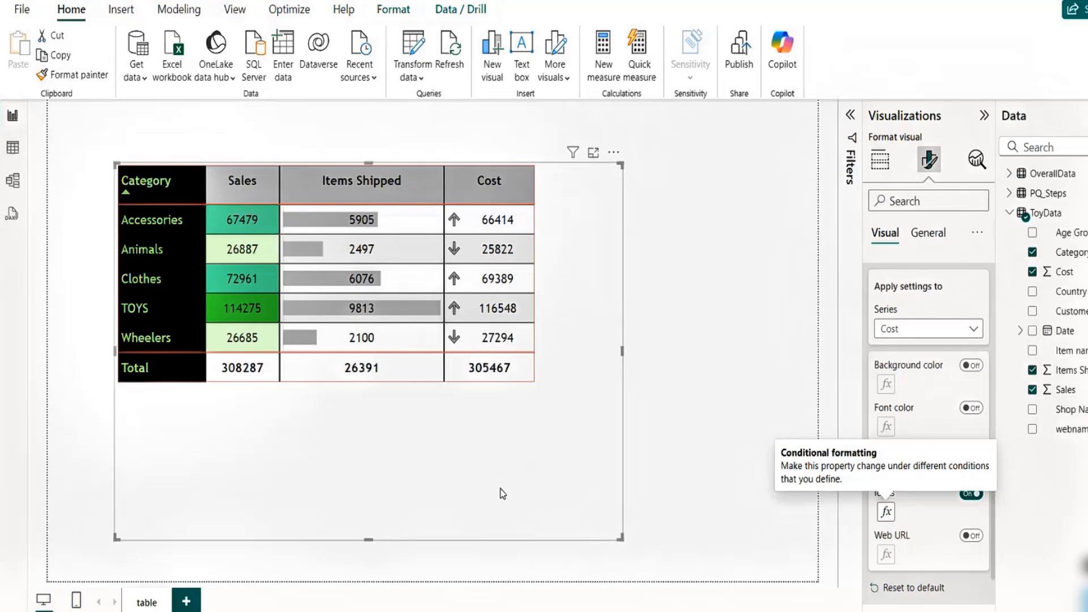
- Resize the table visual to fit its contents and move it lower and left on the canvas
left_click_drag(476, 480, 463, 468)
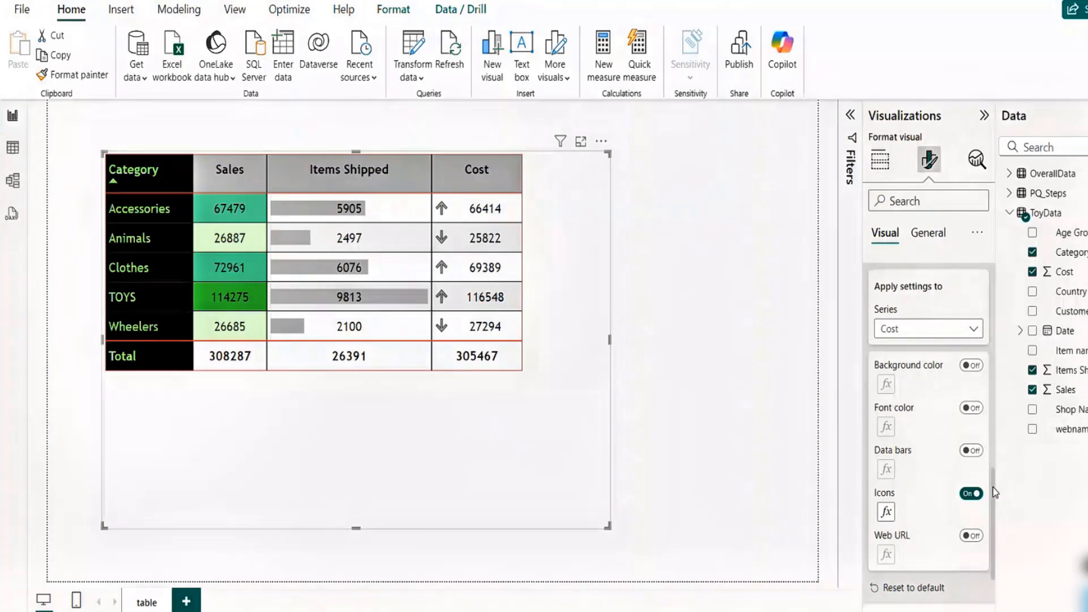
scroll(991, 533, "down", 3)
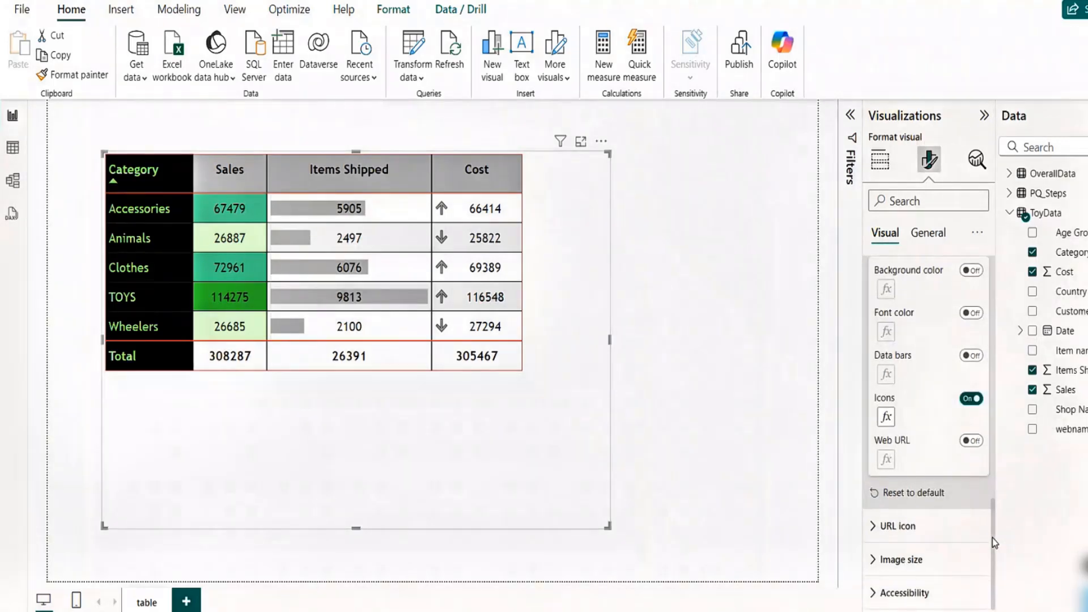
left_click_drag(991, 538, 987, 520)
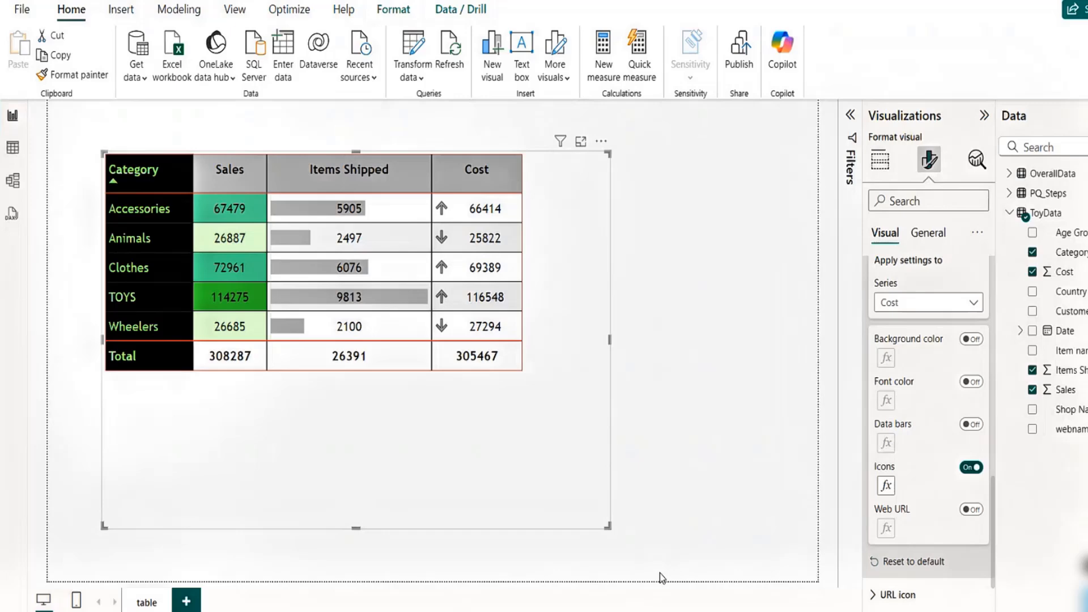
left_click_drag(608, 525, 521, 390)
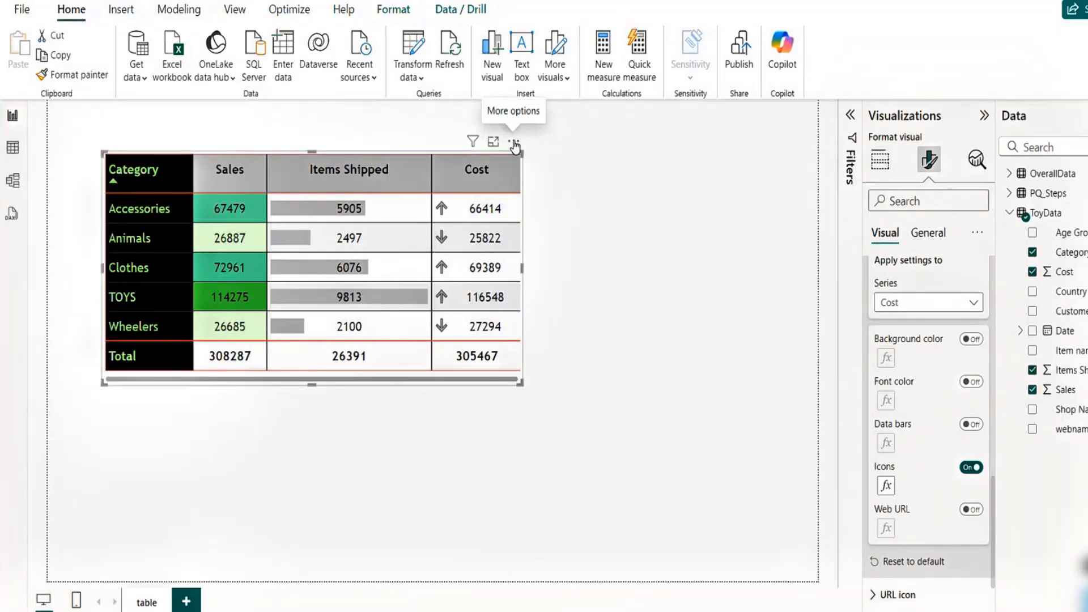
left_click_drag(514, 146, 480, 215)
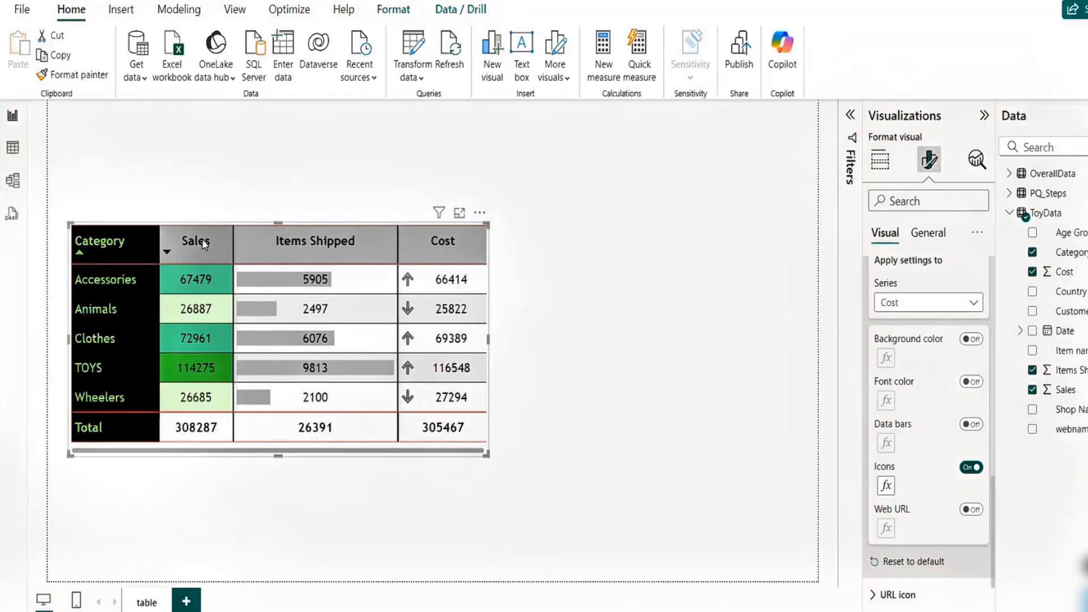
- Sort the table by Items Shipped, then sort it by Category again
left_click(333, 250)
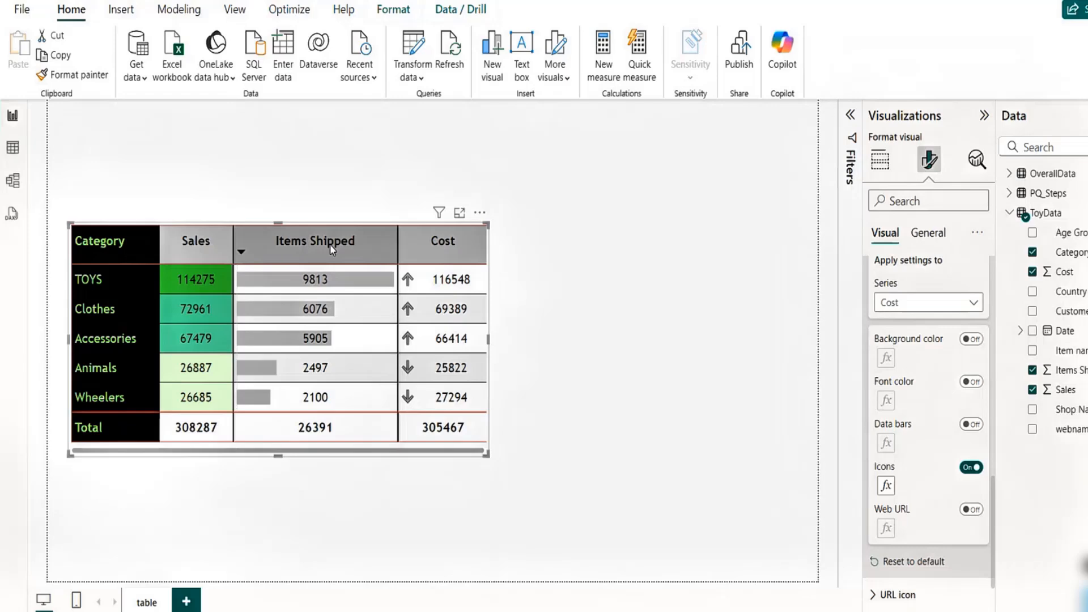
left_click(109, 244)
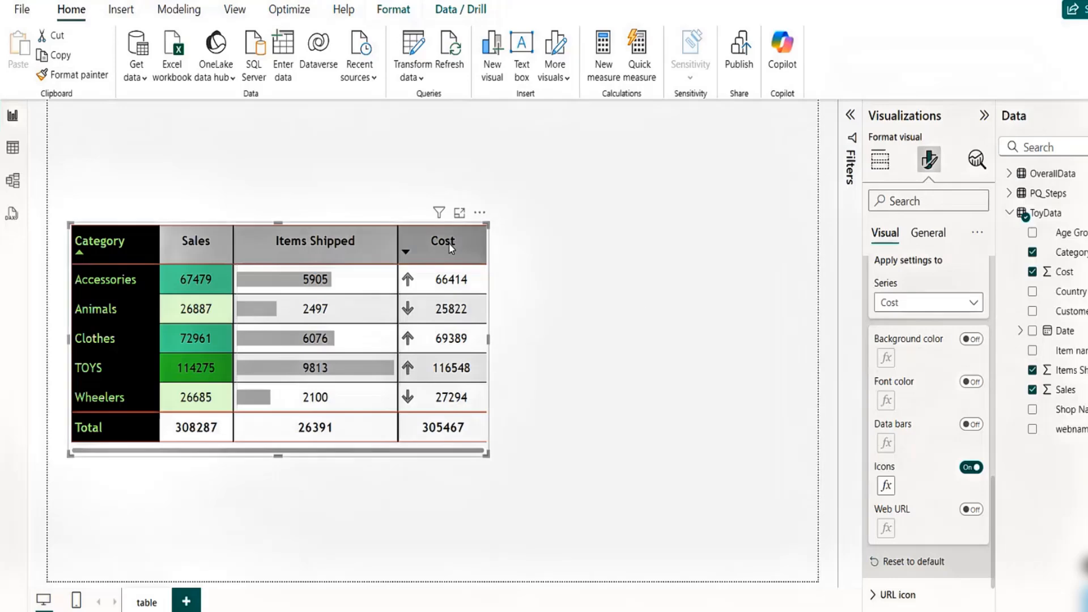
- Set the visual's background color to White, 30% darker
left_click(928, 232)
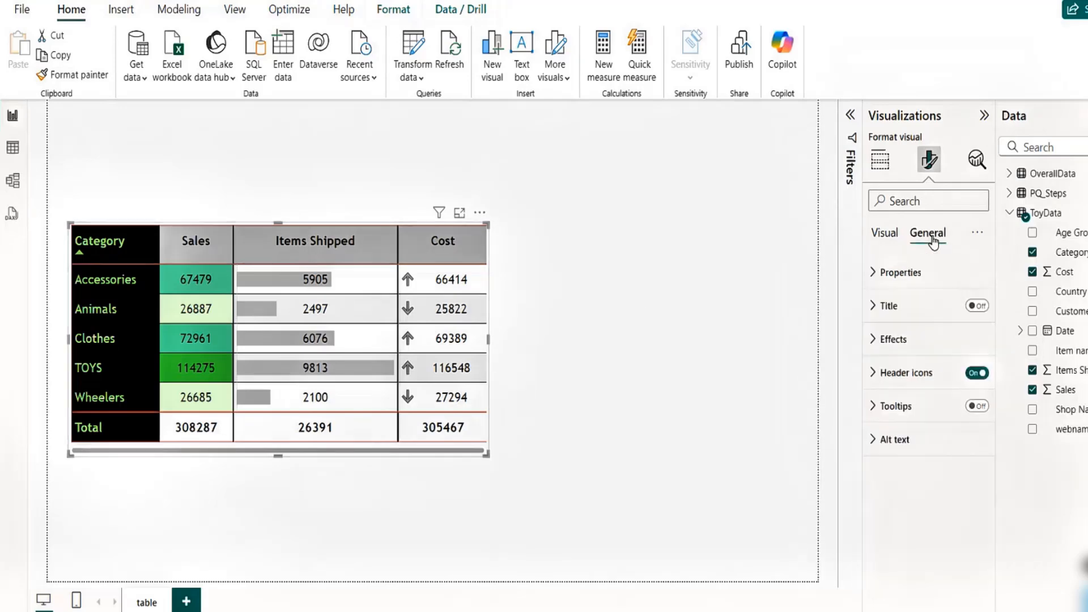
left_click(874, 340)
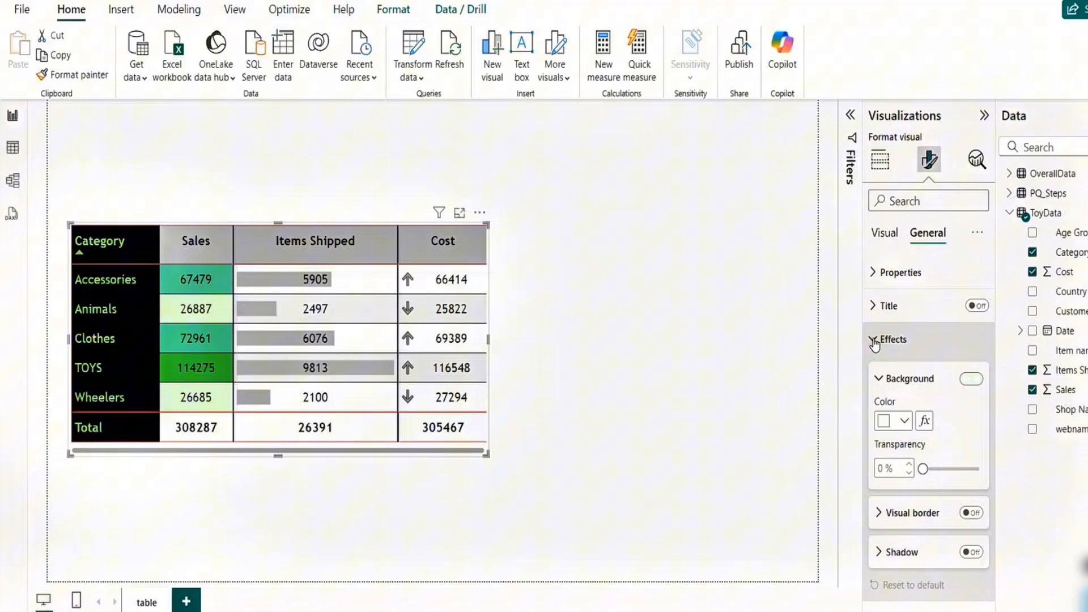
left_click(905, 422)
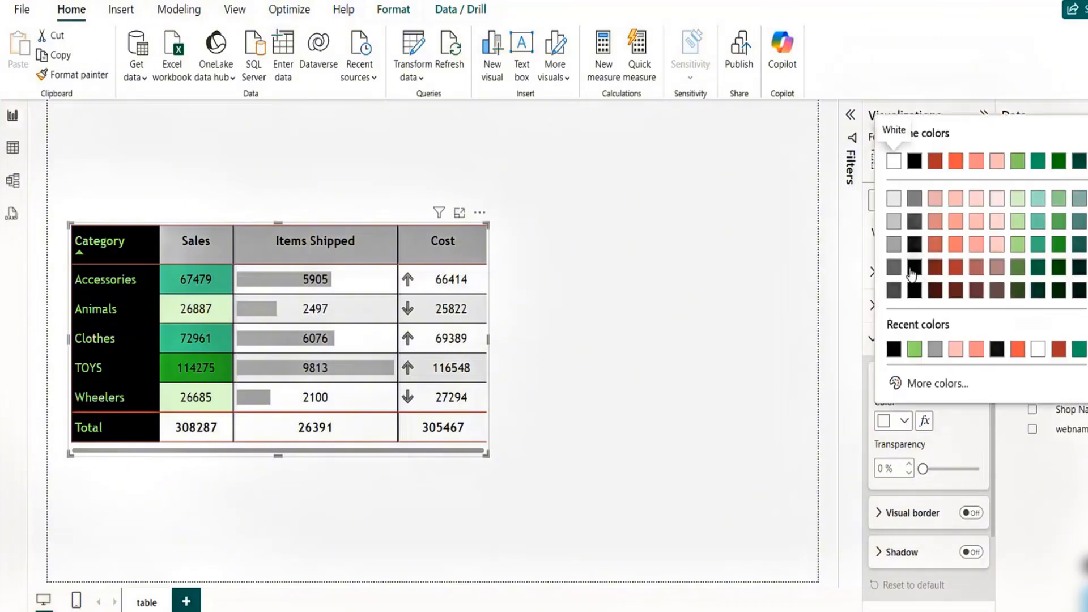
left_click(896, 200)
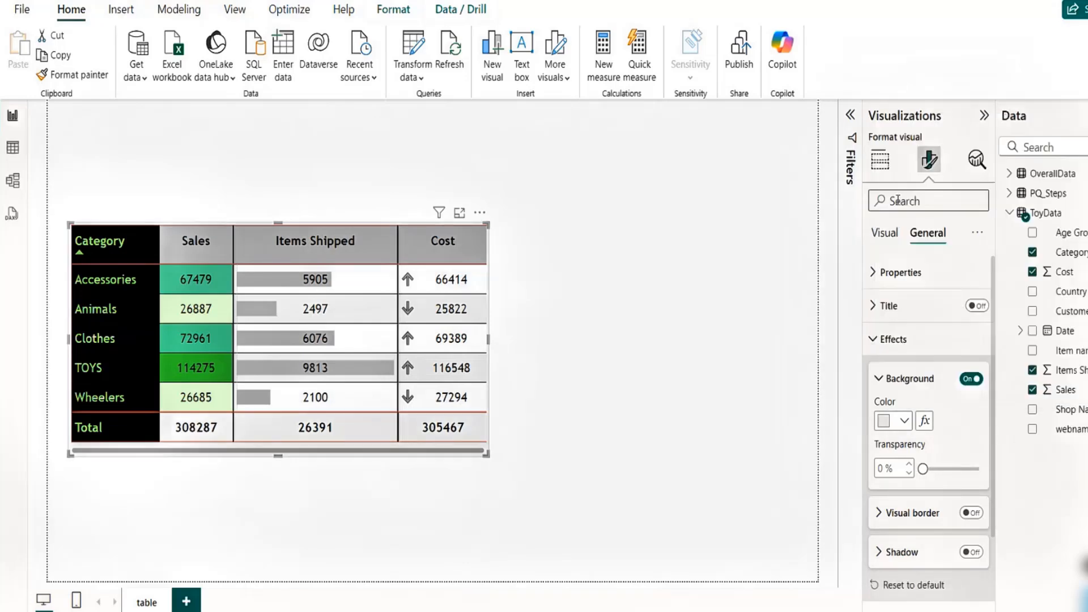
- Turn on the visual border, toggle the shadow on and off, and collapse the effects settings
left_click(971, 513)
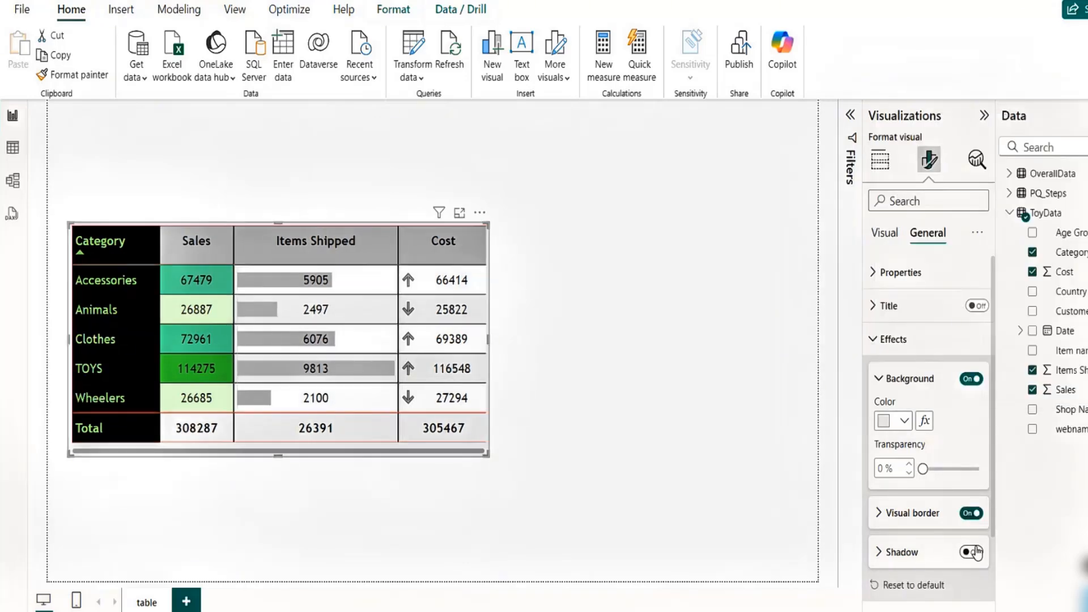
left_click(973, 552)
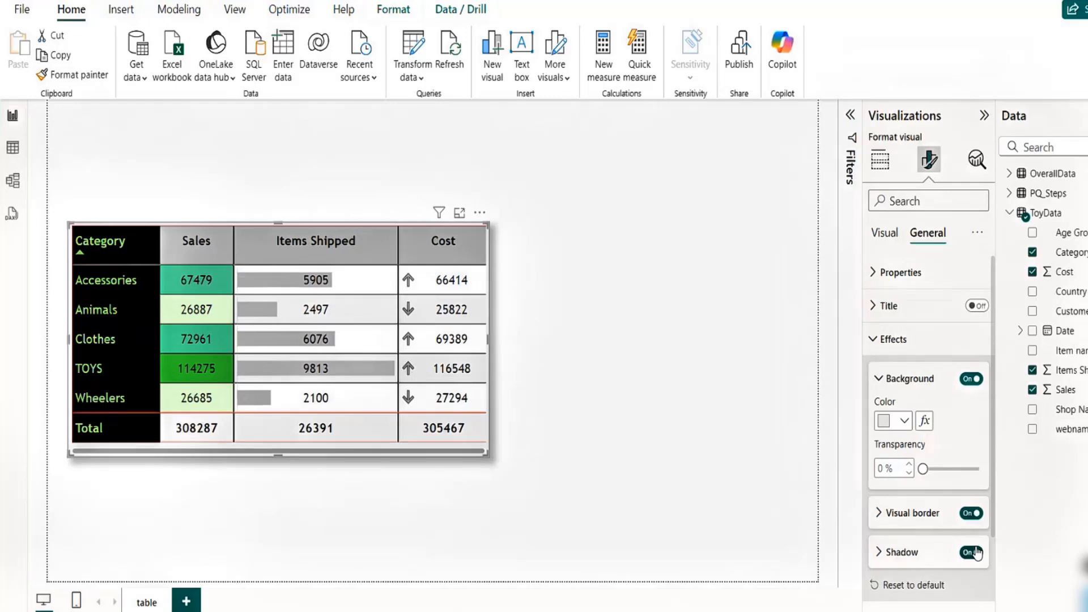
left_click(975, 552)
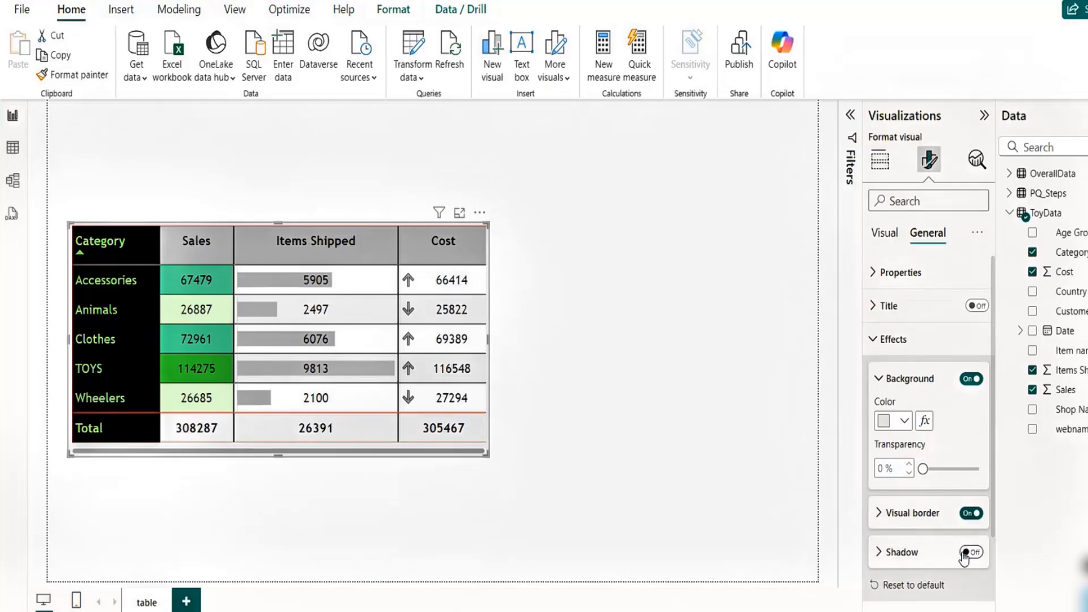
left_click(873, 343)
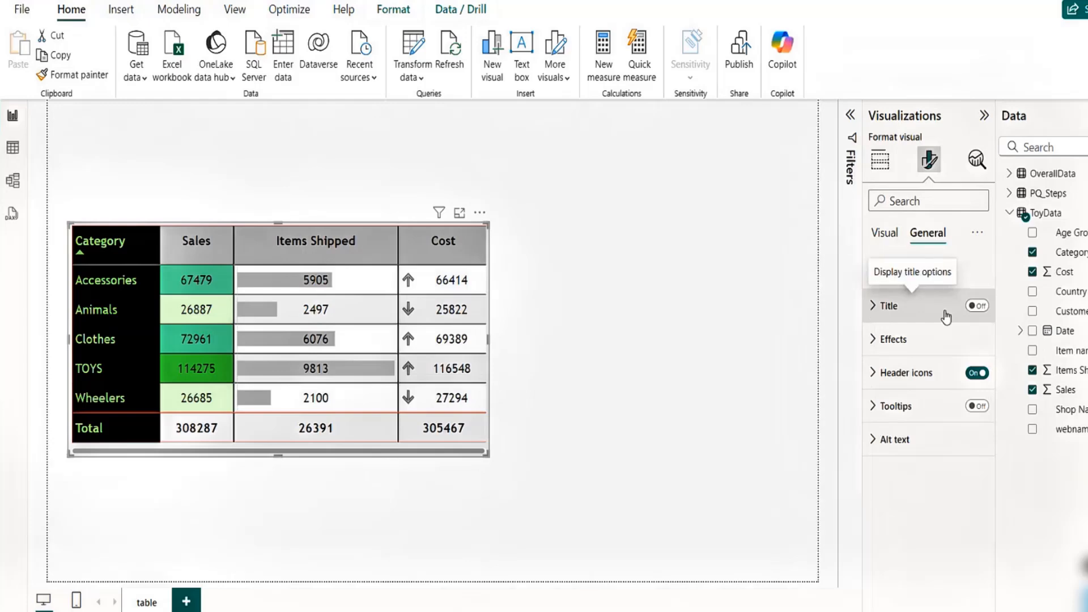
- Turn on the visual title and enter the title text Tax Data
left_click(978, 307)
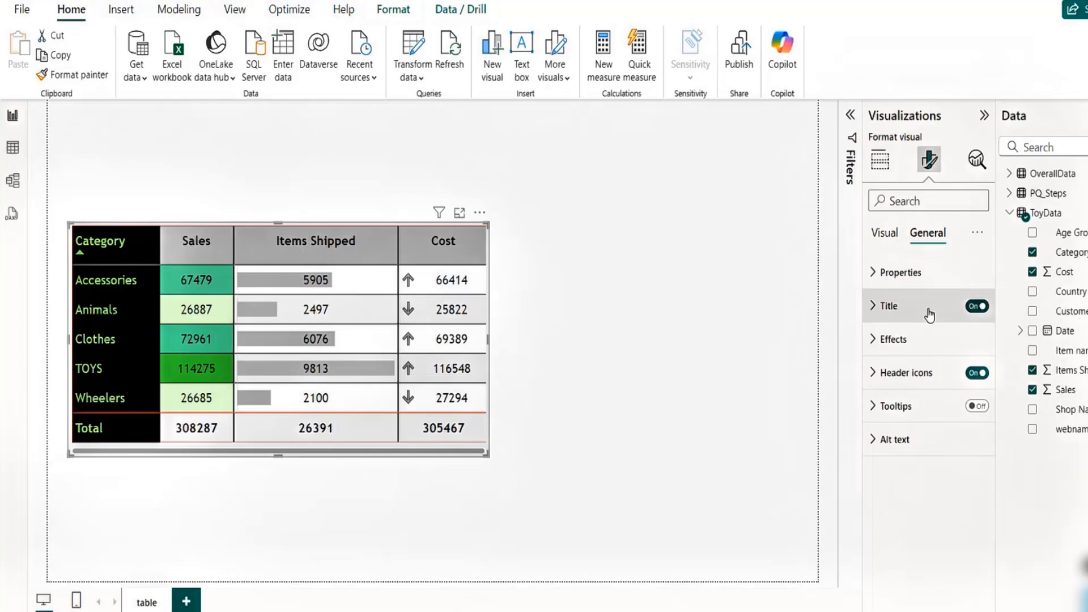
left_click(874, 309)
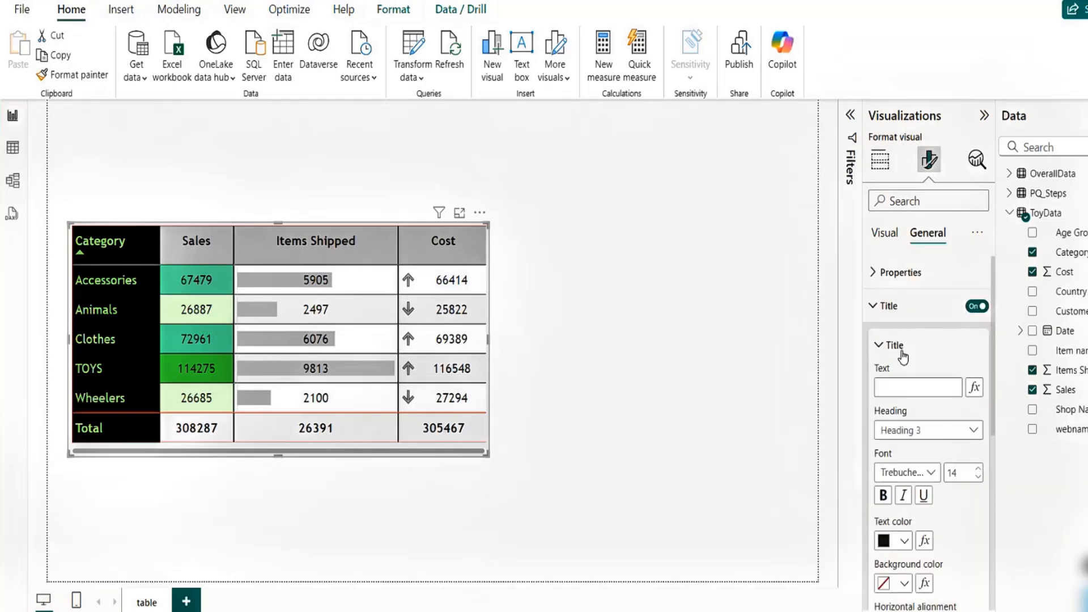
left_click(905, 388)
type("to")
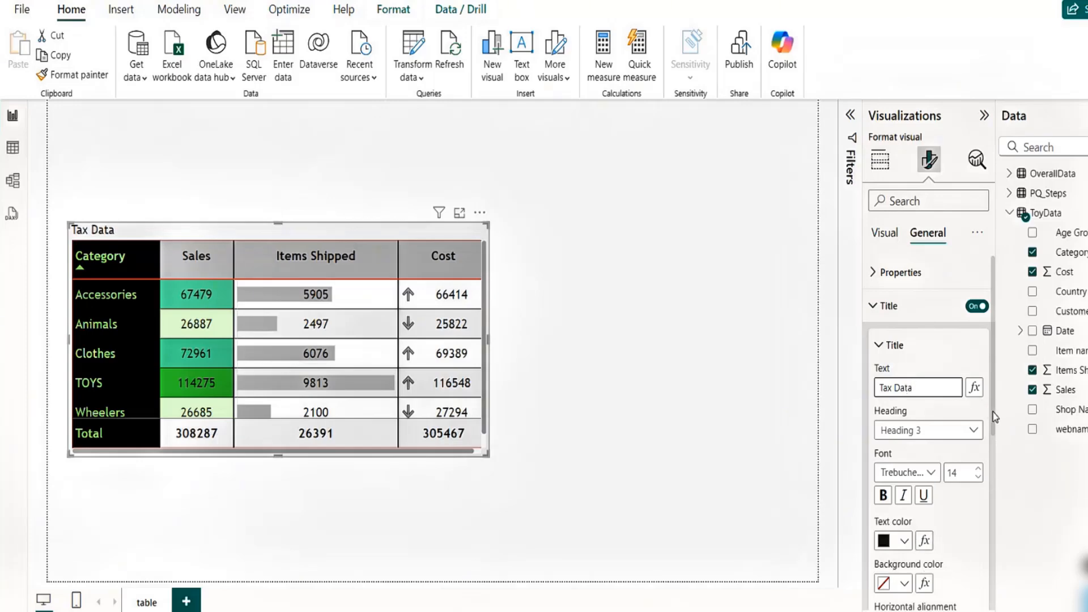
- Center the title horizontally and give it a green background color
left_click_drag(994, 415, 997, 464)
left_click(903, 538)
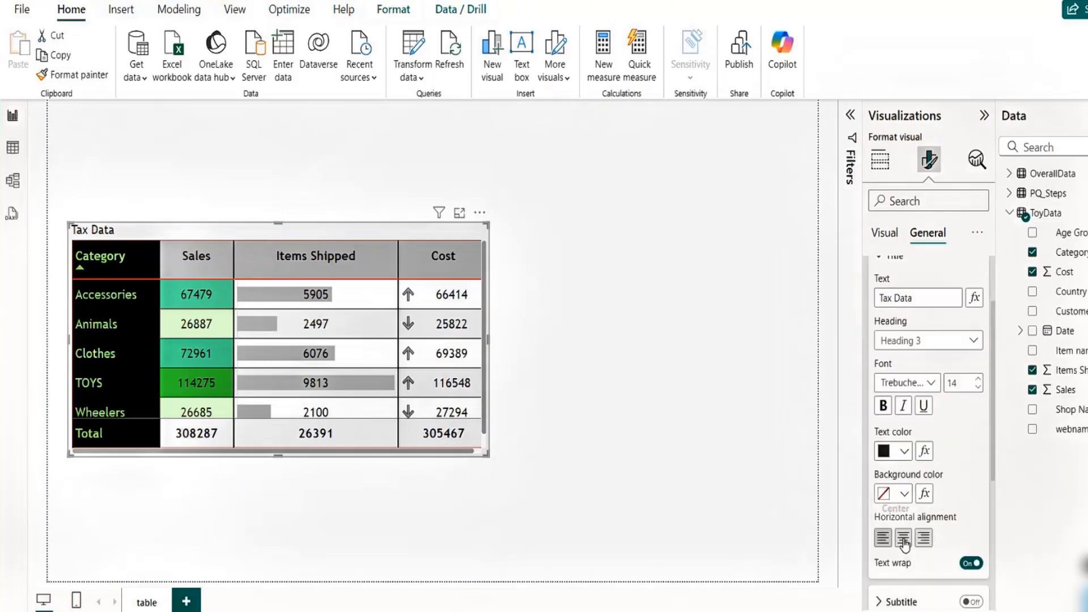
left_click(905, 495)
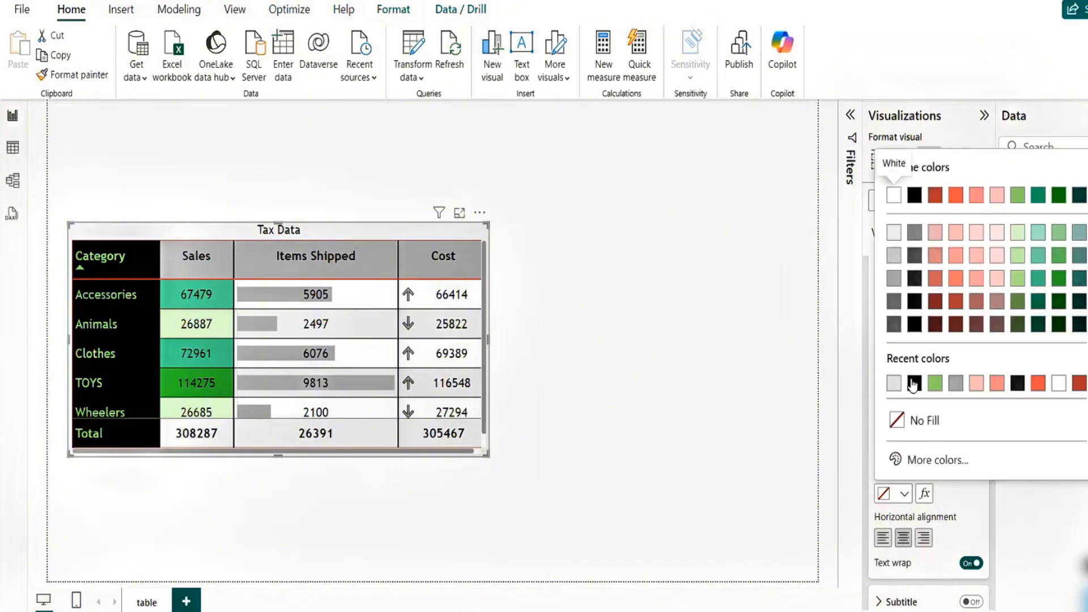
left_click(935, 386)
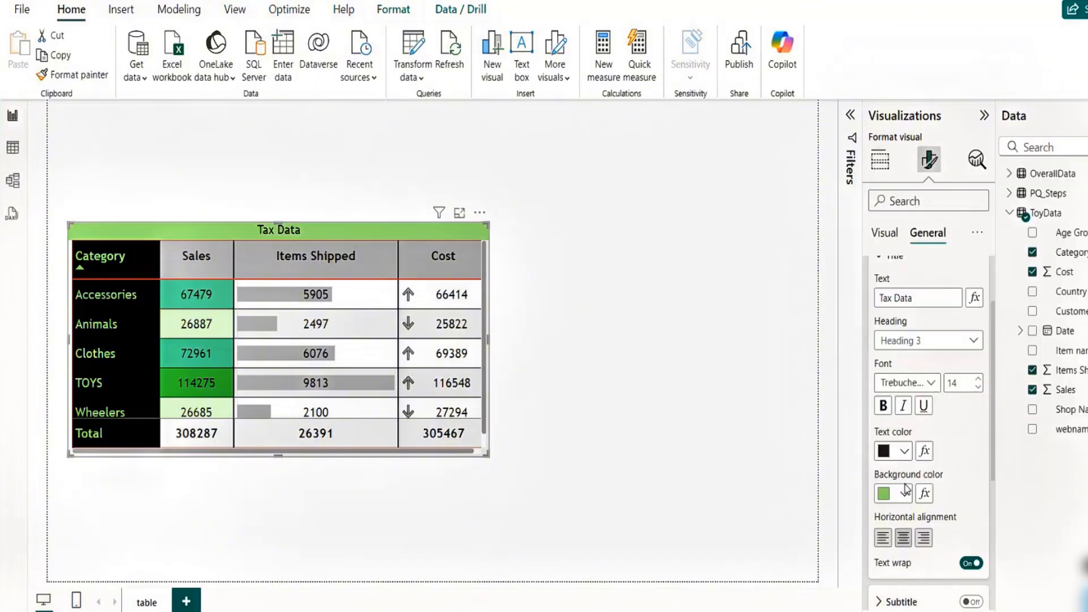
- Set the title text color to white and its font to Segoe UI Bold
left_click(905, 452)
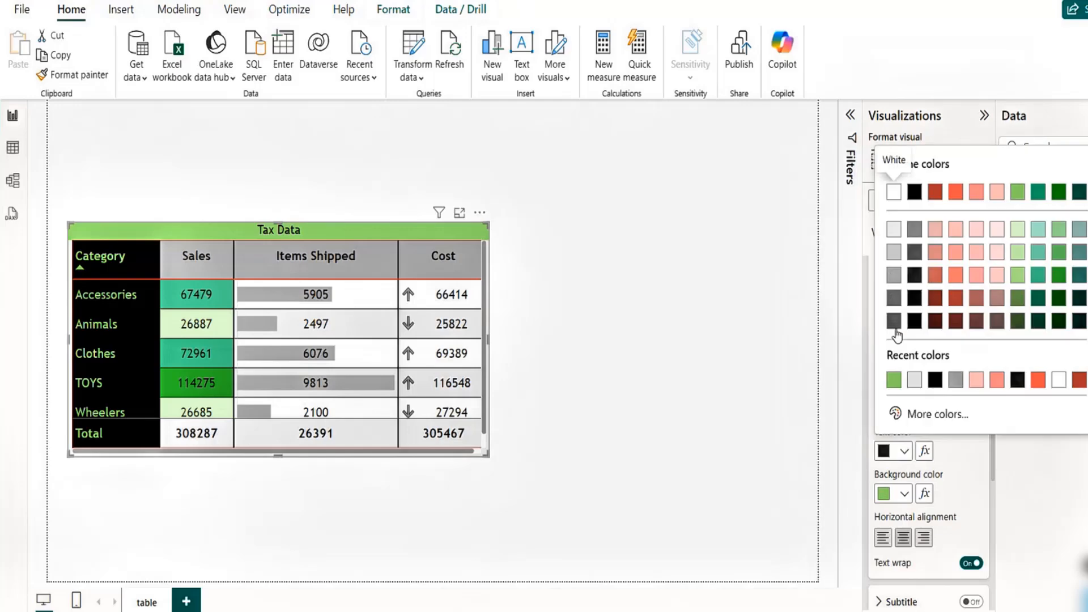
left_click(894, 193)
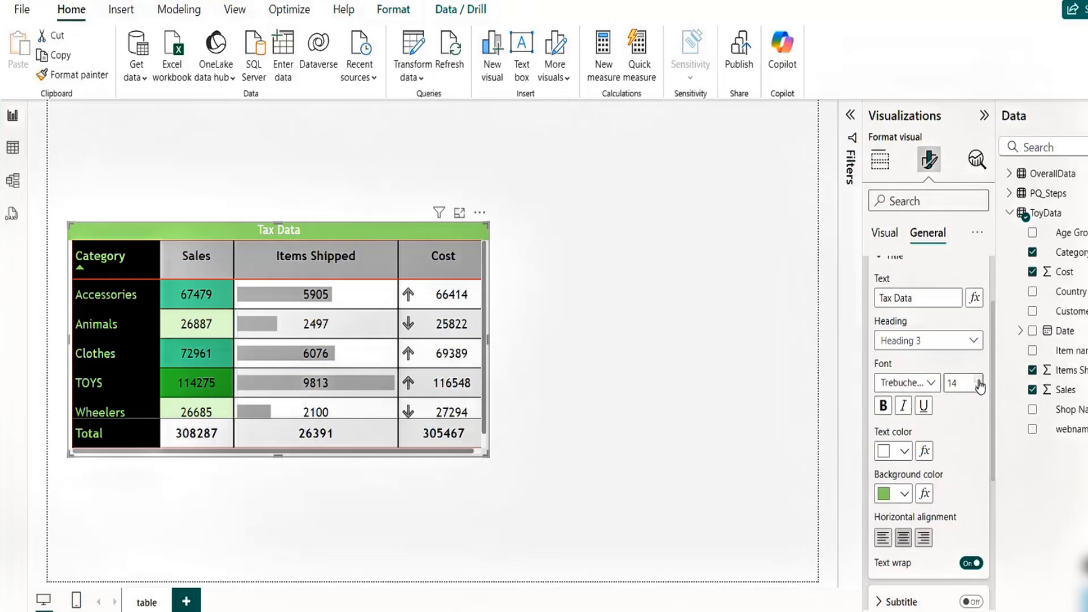
left_click(927, 383)
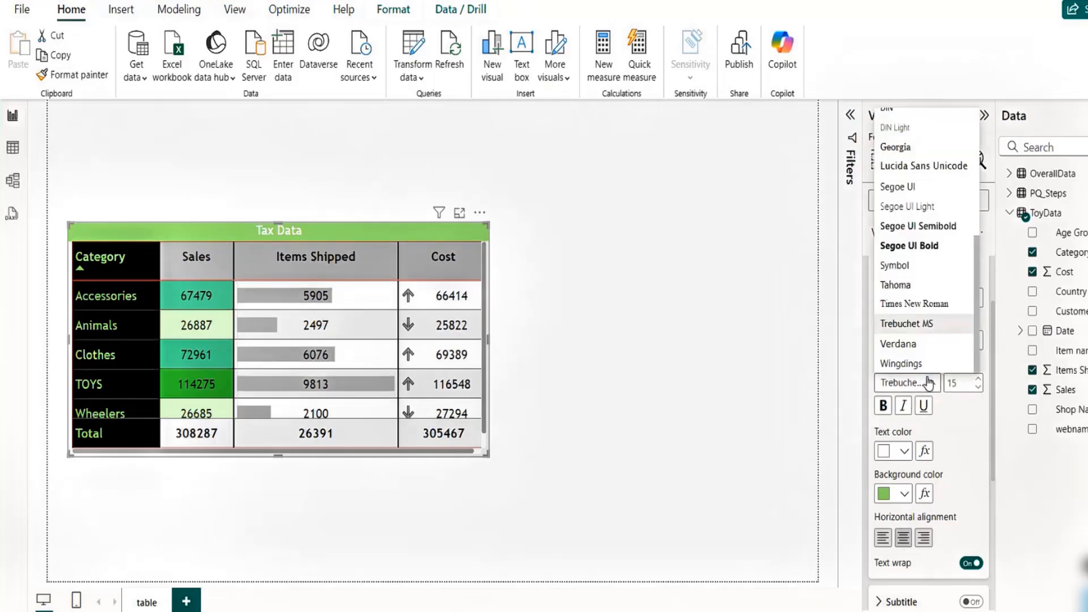
left_click(903, 247)
mouse_move(405, 225)
left_mouse_down()
mouse_move(398, 174)
mouse_move(398, 224)
left_mouse_up()
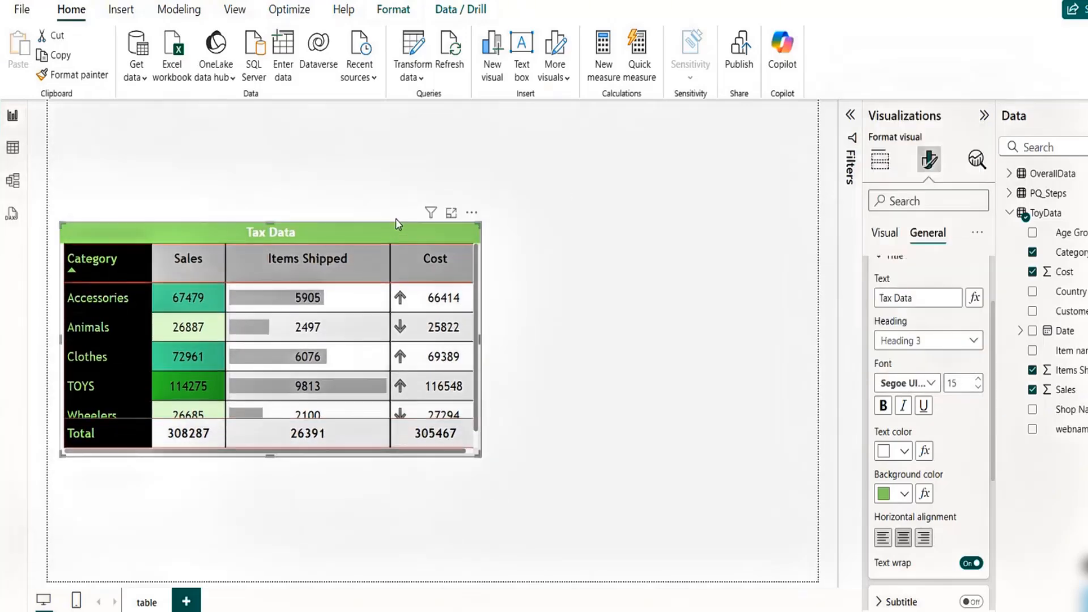
left_click(610, 130)
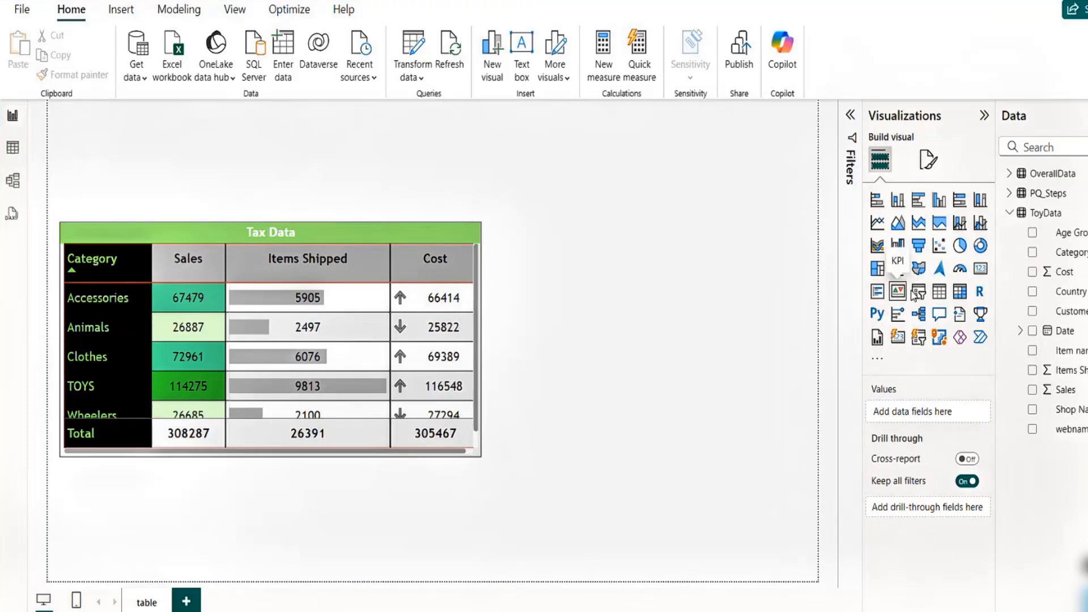
- Add a slicer visual, move and resize it to the top-right of the canvas, and add the Date field to it
left_click(919, 291)
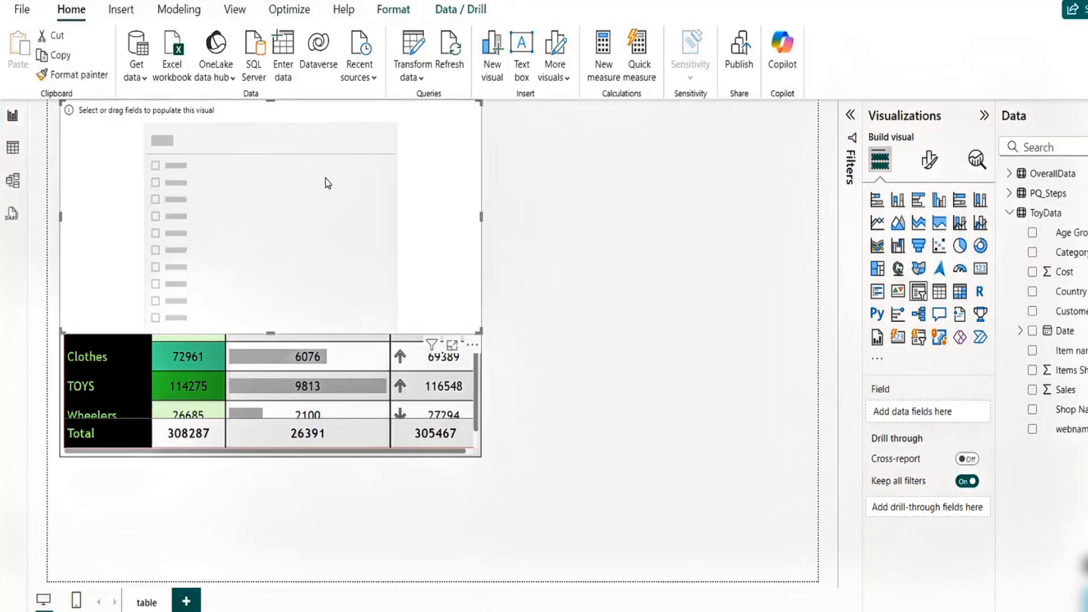
left_click_drag(326, 178, 731, 179)
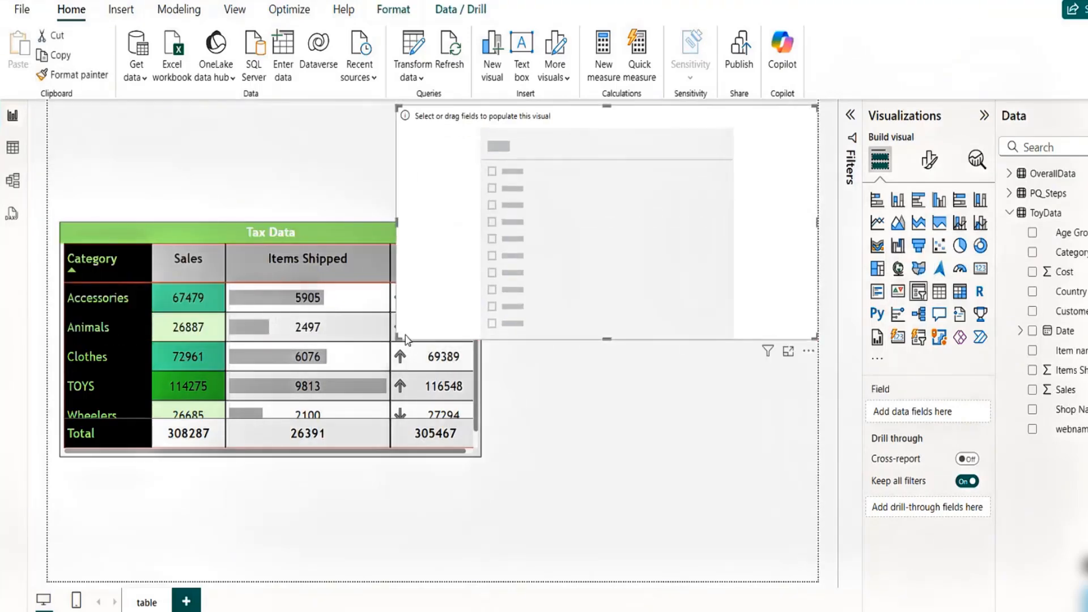
left_click_drag(398, 335, 620, 281)
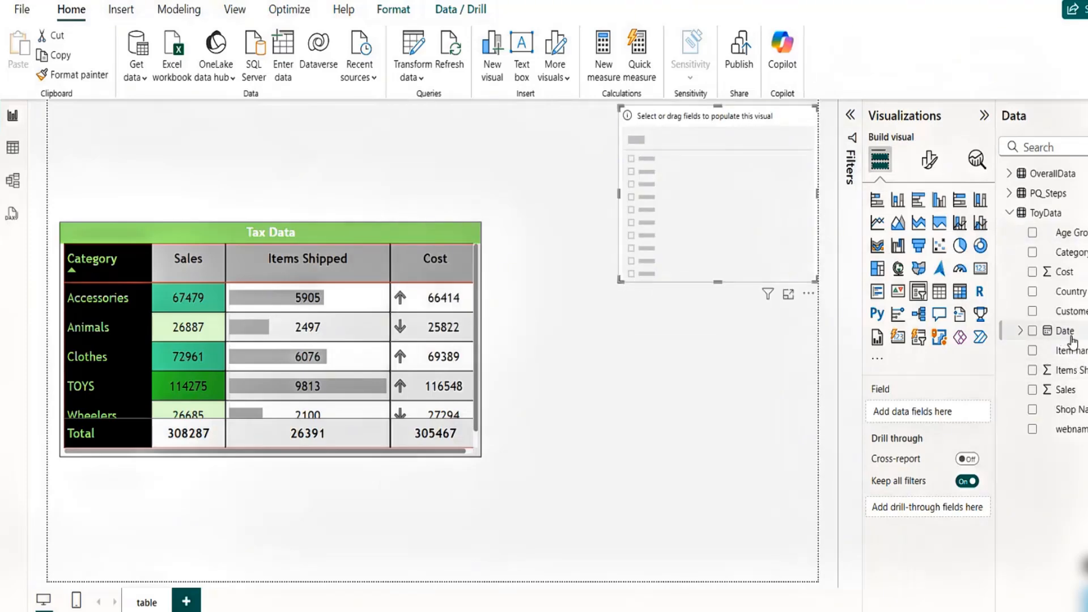
left_click_drag(1058, 333, 940, 418)
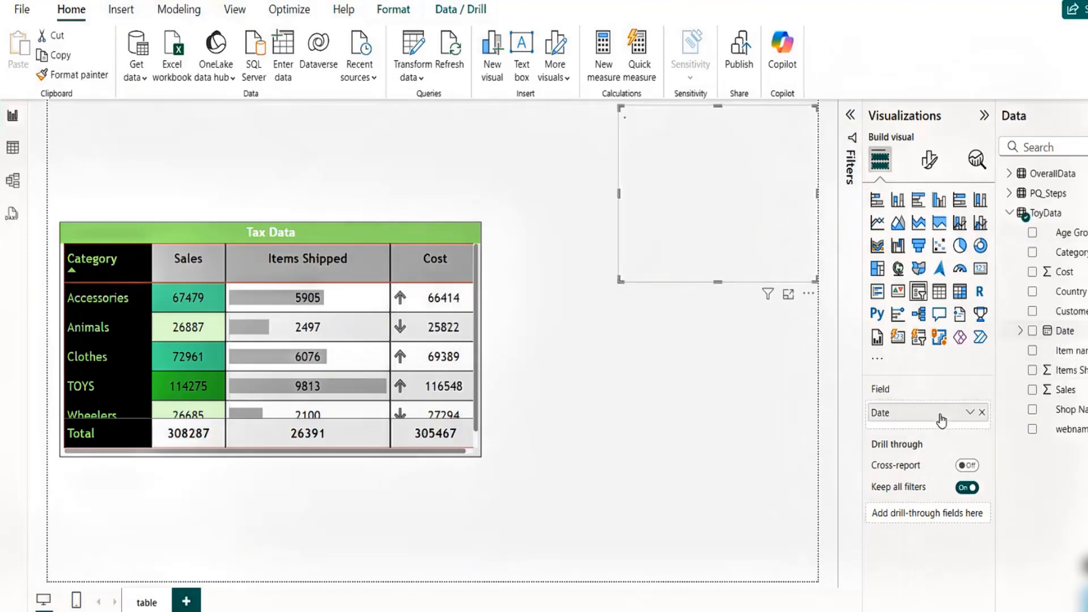
- Switch the slicer's Date field to Date Hierarchy and remove the Month and Quarter levels, keeping only Year
left_click(970, 413)
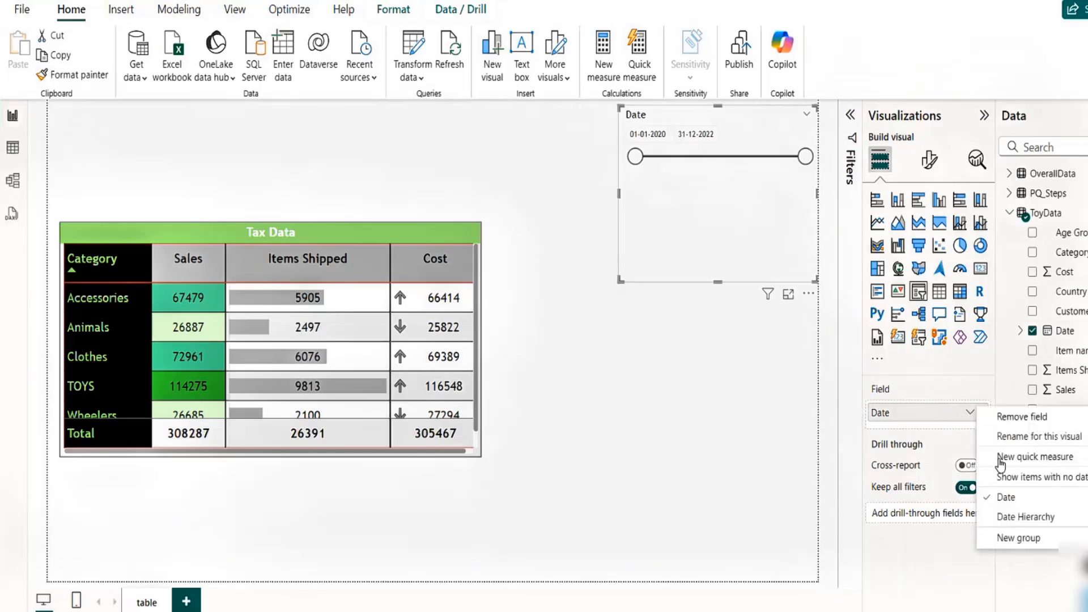
left_click(1022, 516)
left_click(982, 474)
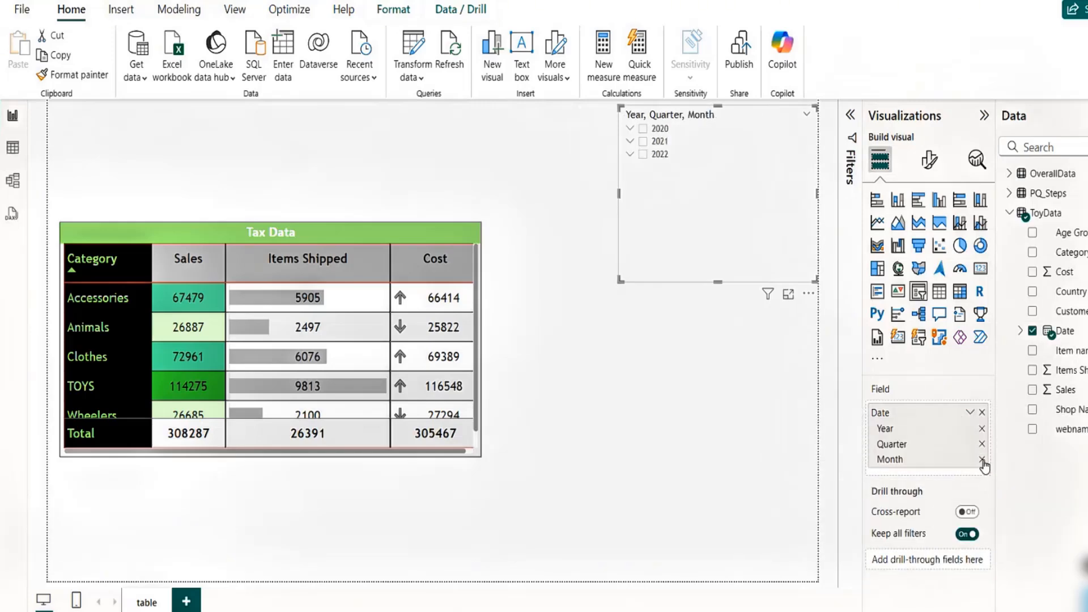
left_click(982, 459)
left_click(982, 444)
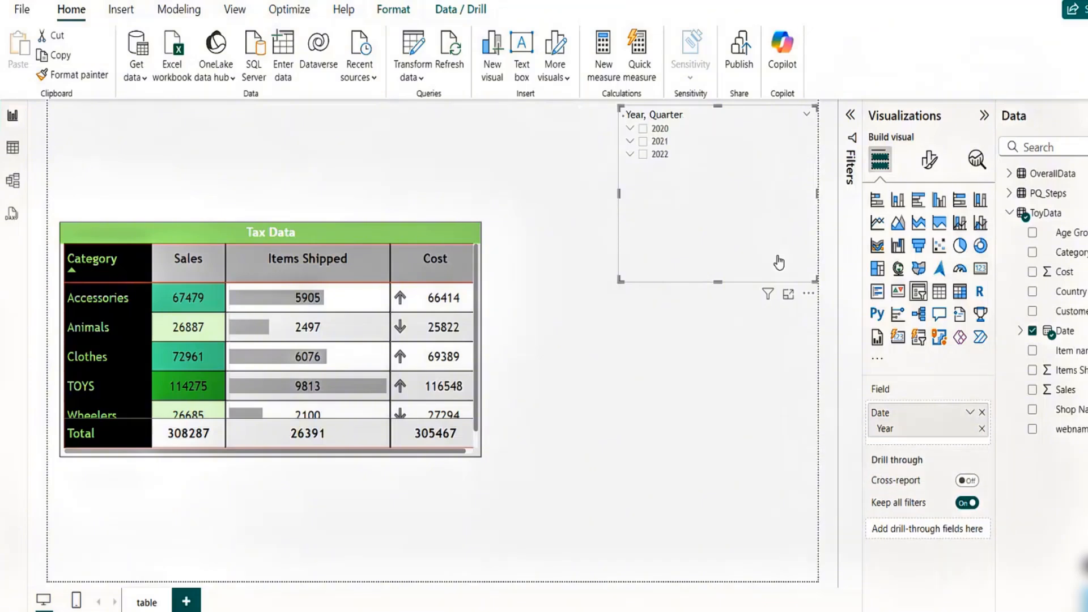
- Reposition and resize the Year slicer near the top of the canvas and select 2020 in it
left_click_drag(736, 214, 730, 245)
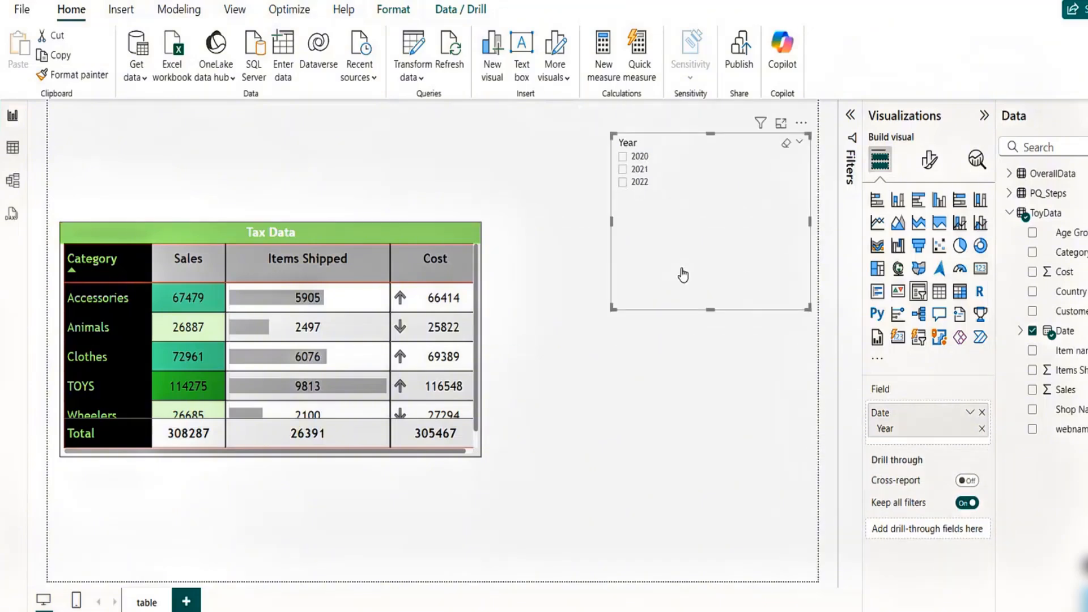
left_click_drag(611, 225, 658, 231)
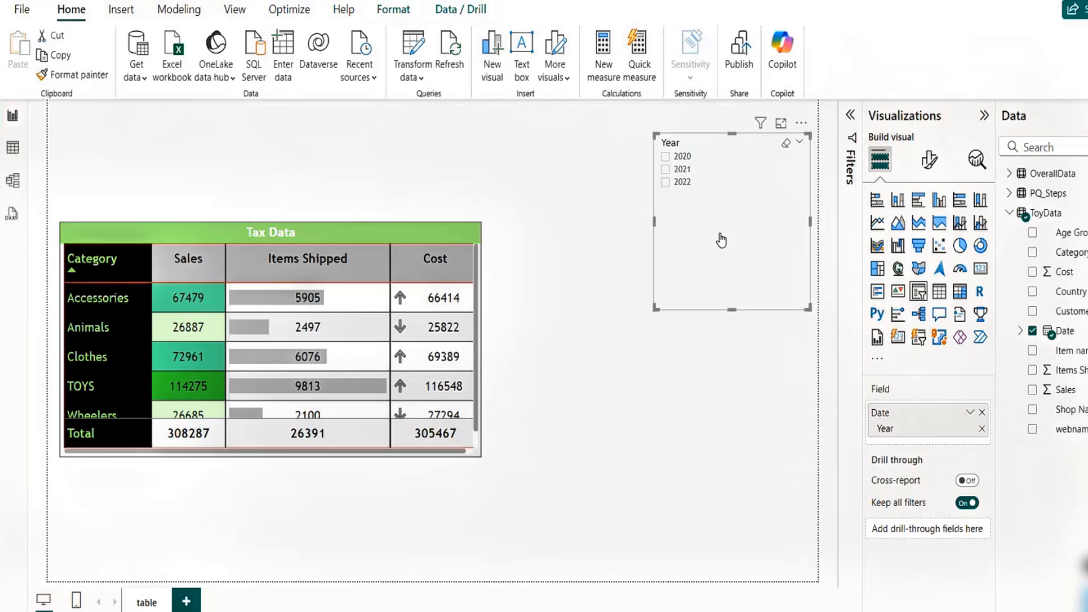
left_click_drag(736, 239, 727, 226)
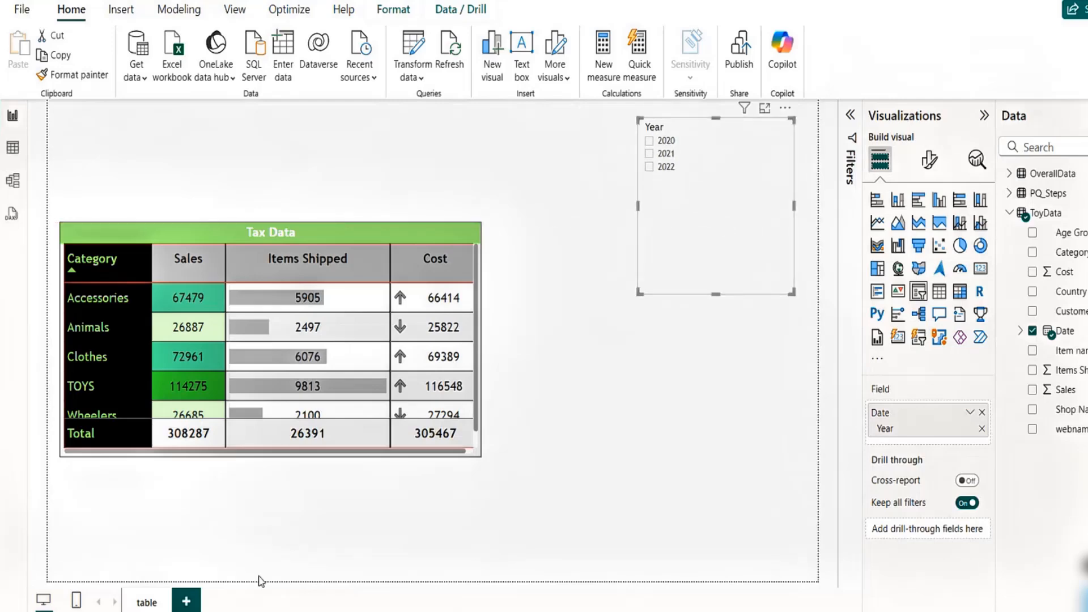
mouse_move(718, 292)
left_mouse_down()
mouse_move(705, 224)
mouse_move(692, 220)
left_mouse_up()
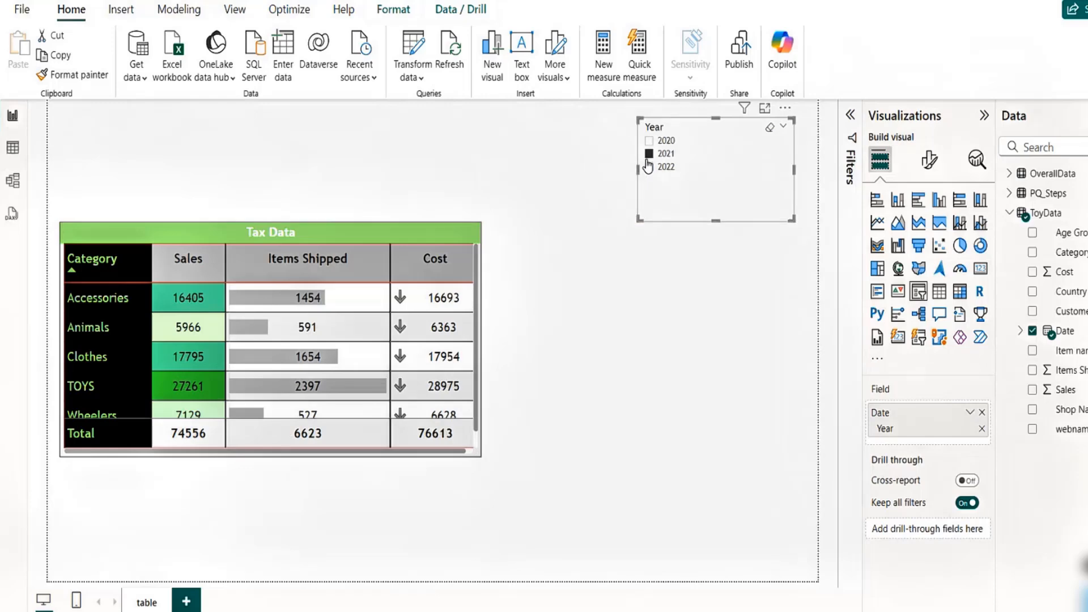
left_click(650, 142)
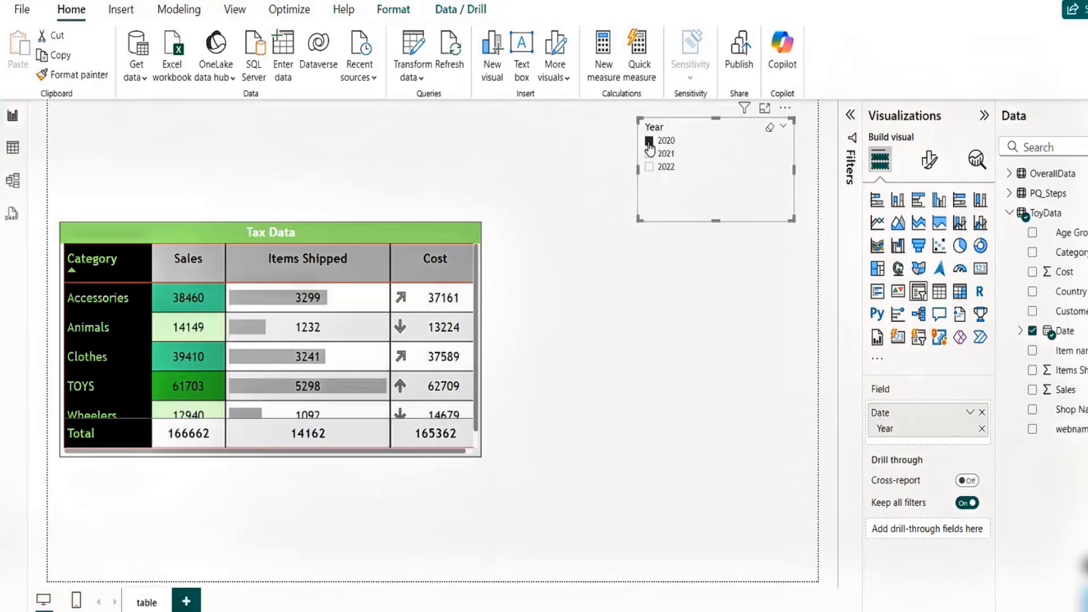
left_click_drag(638, 167, 512, 167)
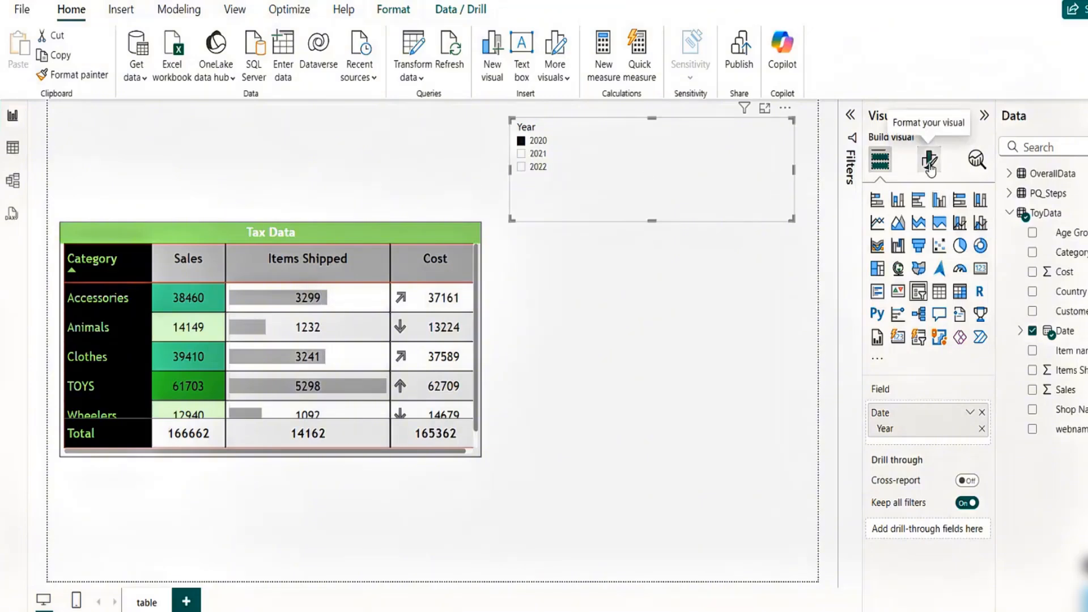
- Set the slicer style to Tile and move the slicer just above the Tax Data table
left_click(929, 160)
left_click(874, 278)
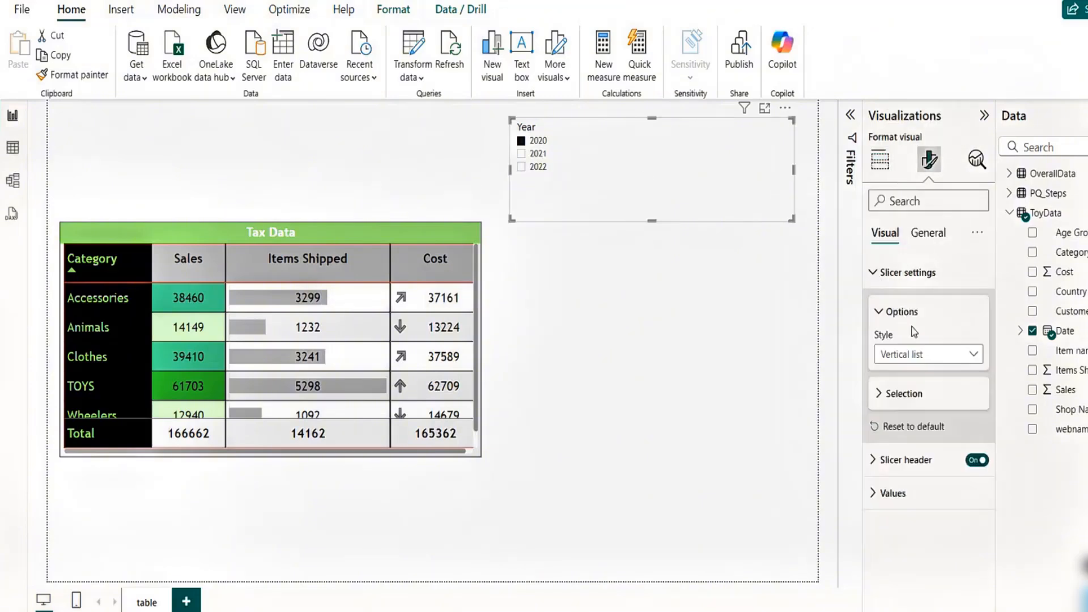
left_click(923, 354)
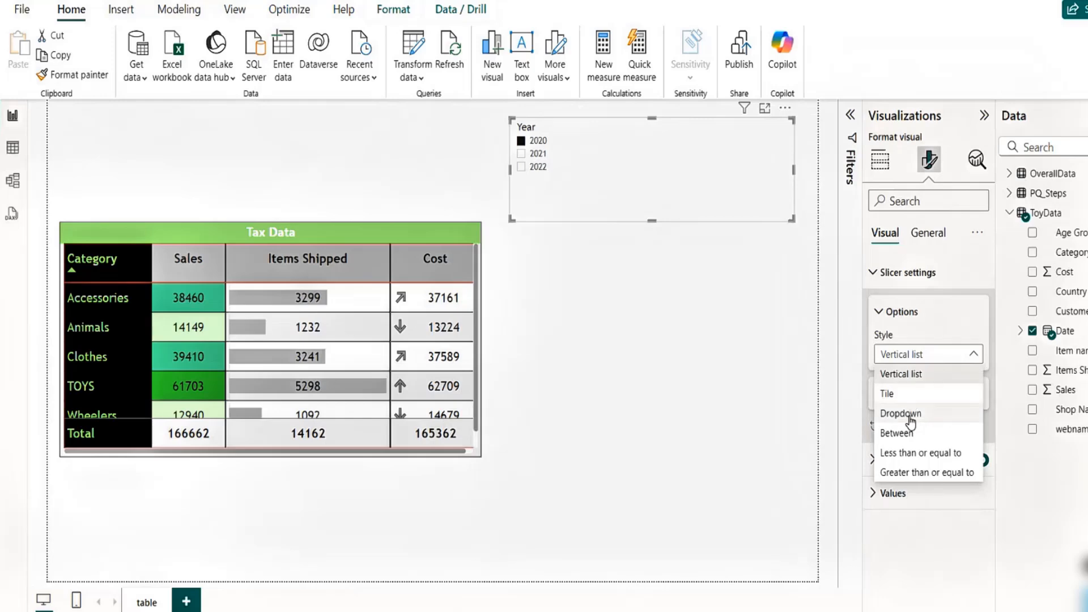
left_click(899, 394)
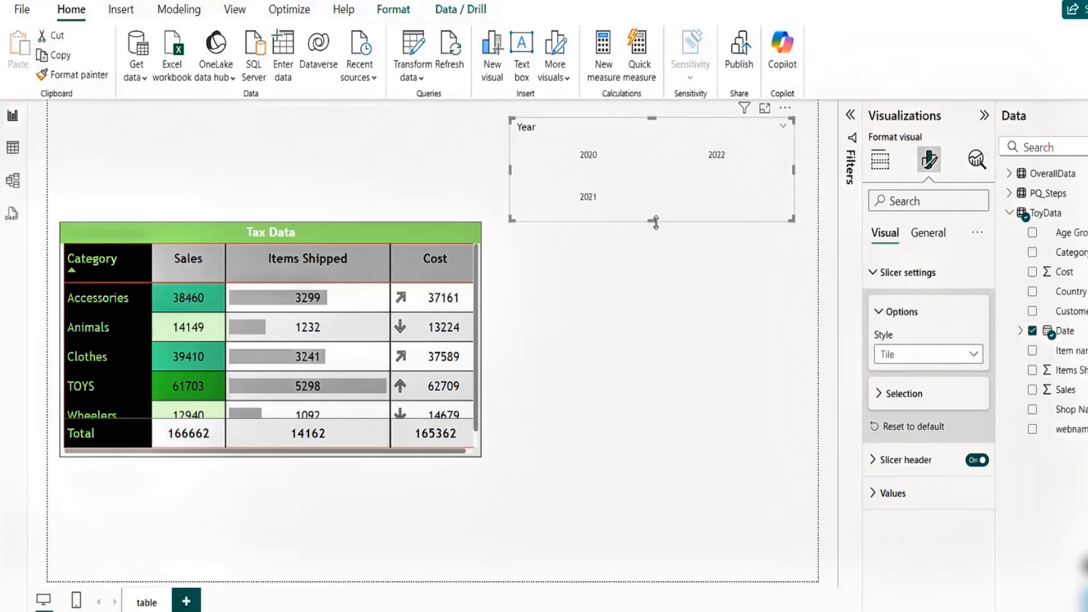
left_click_drag(652, 220, 244, 221)
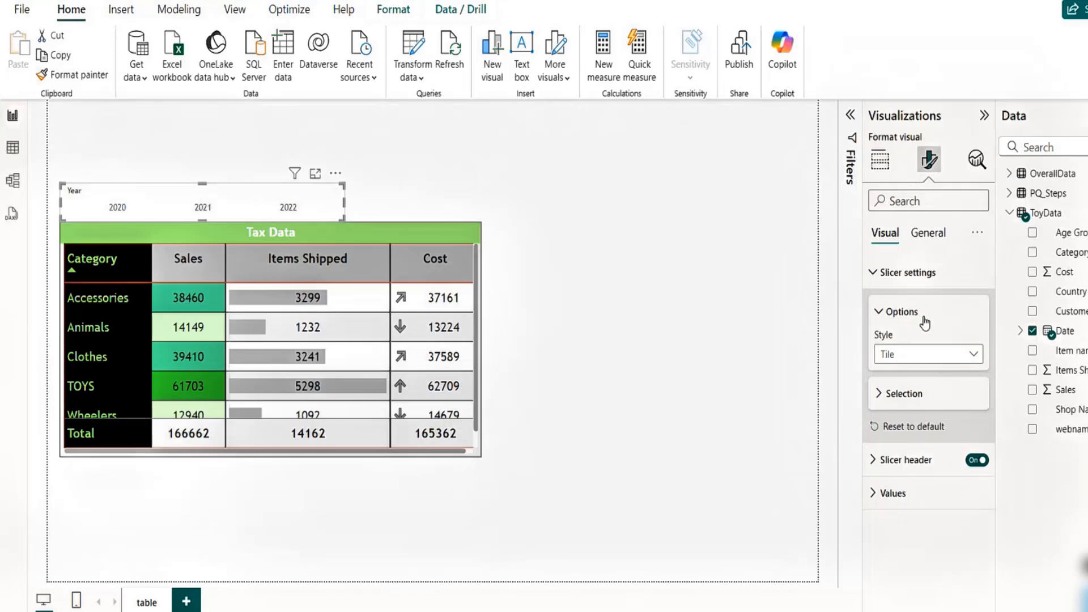
- Make the slicer values bold at font size 12 and turn off the slicer header
left_click(924, 234)
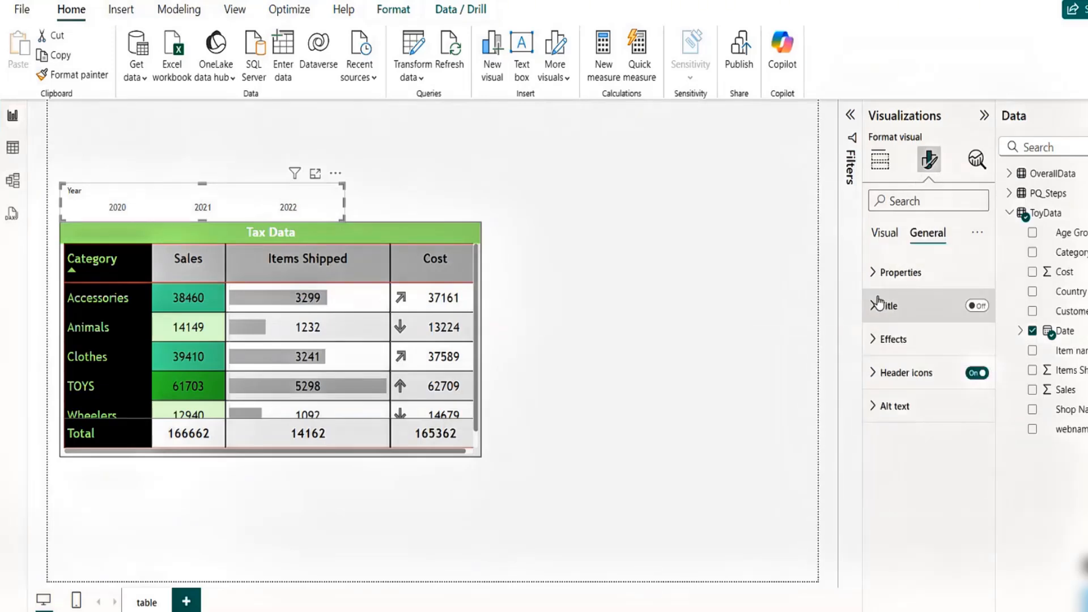
left_click(884, 241)
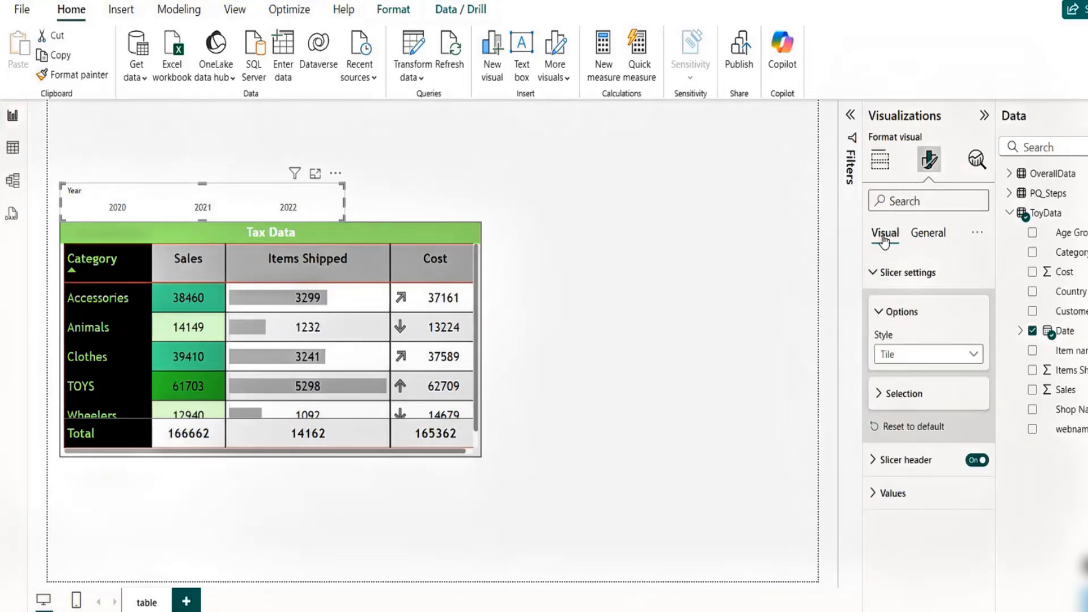
left_click(875, 494)
left_click_drag(995, 397, 993, 512)
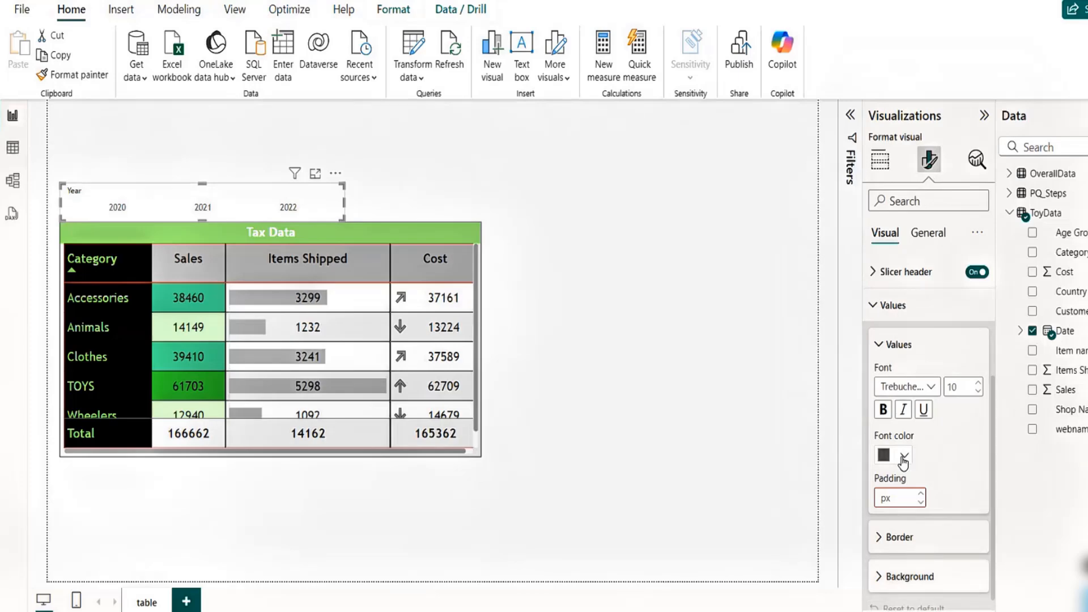
left_click(883, 409)
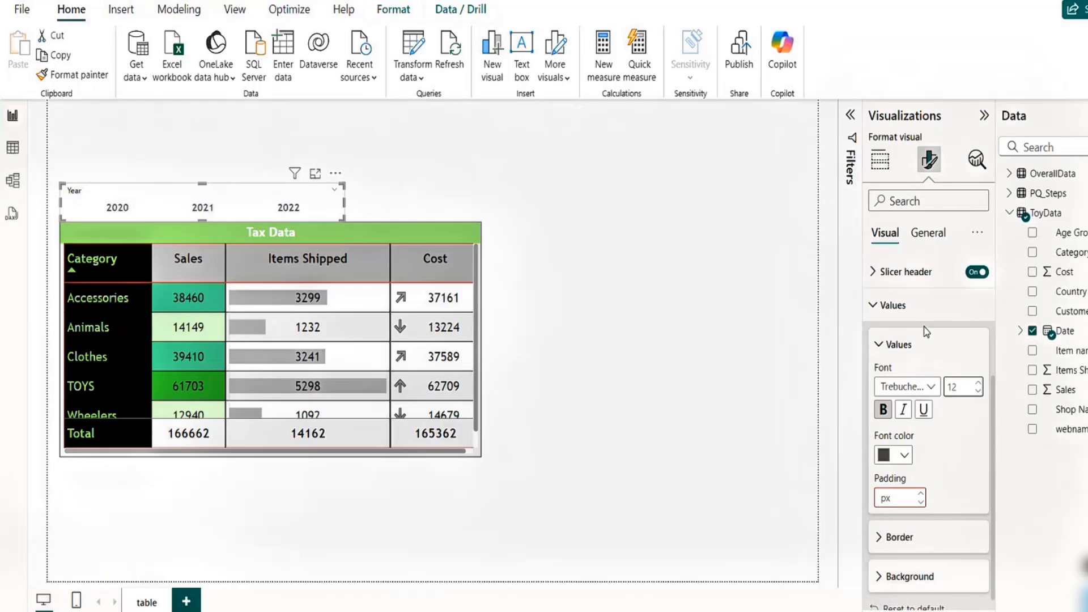
left_click(972, 277)
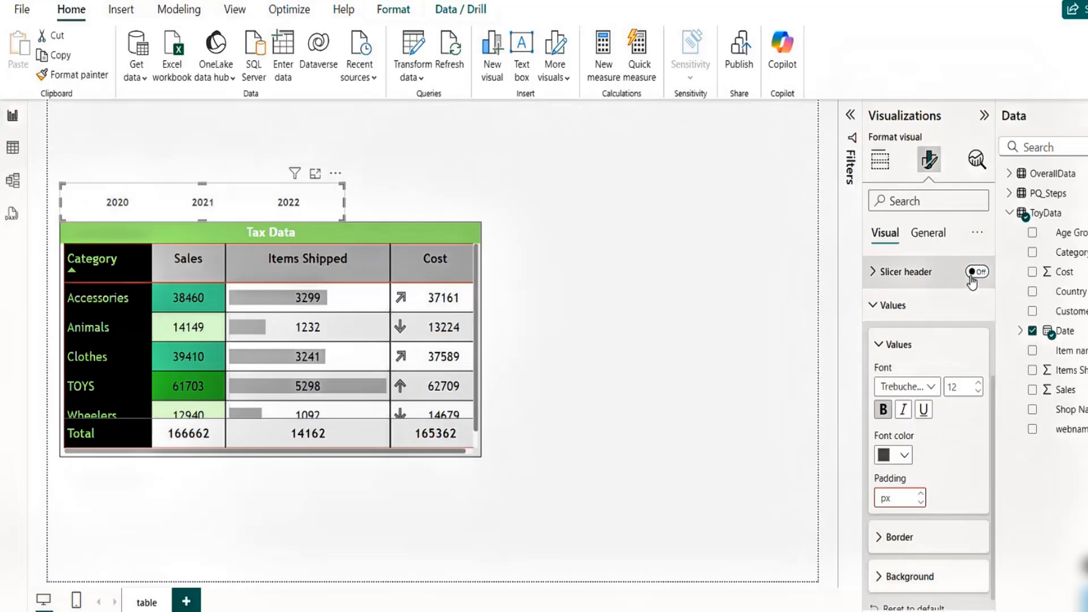
- Set the slicer values' background color to dark gray
scroll(992, 476, "down", 1)
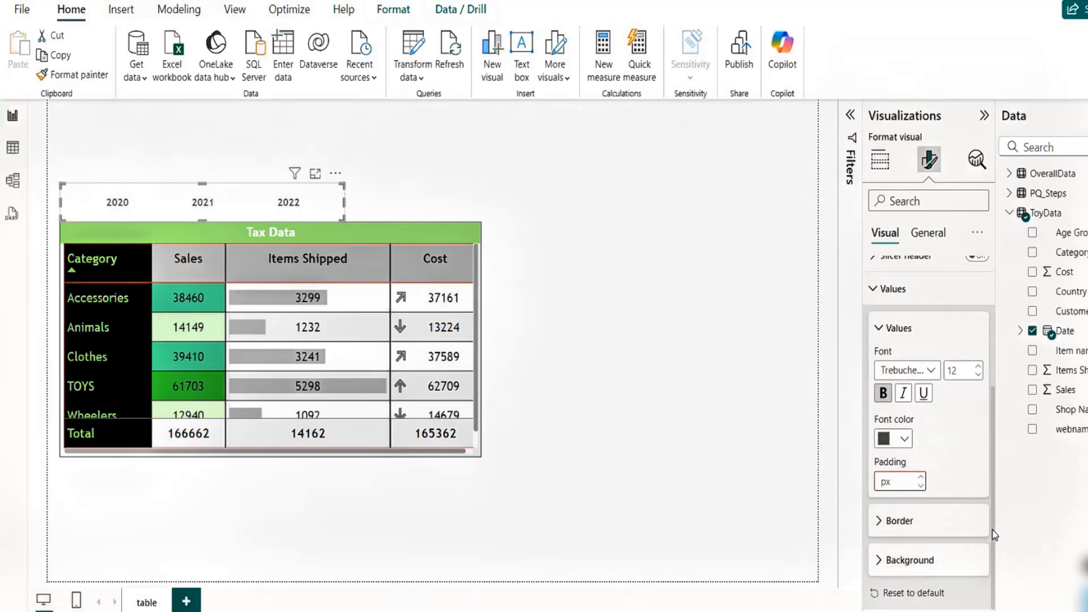
left_click(878, 561)
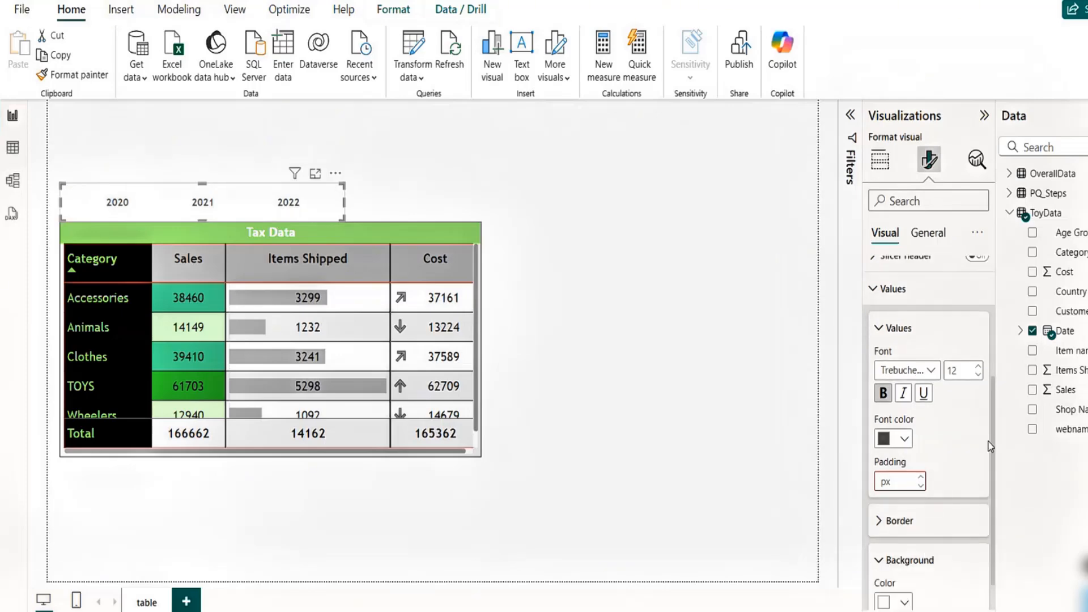
scroll(992, 435, "down", 1)
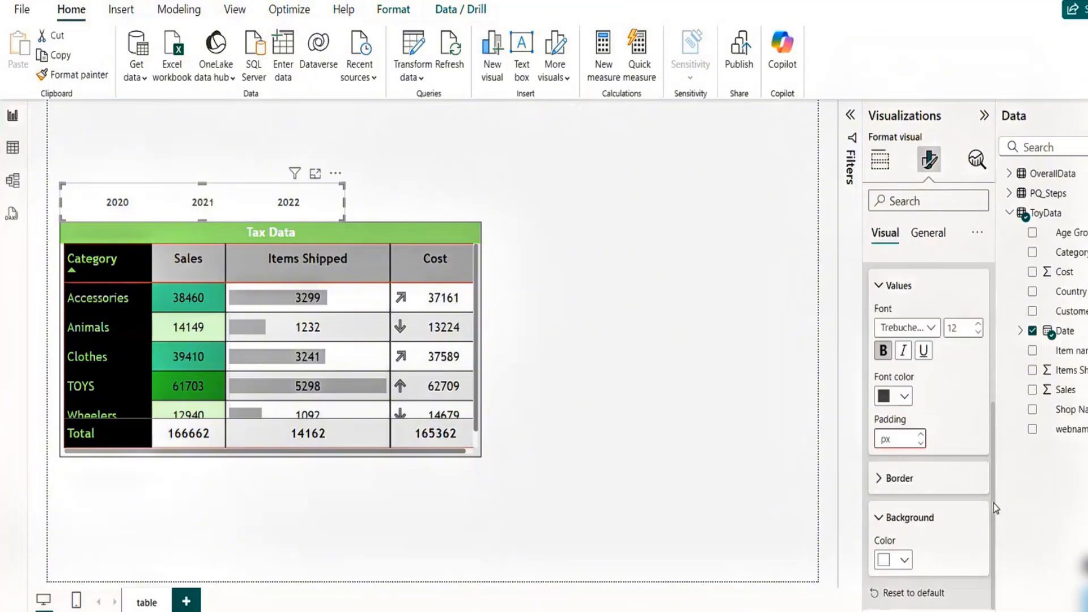
left_click(907, 562)
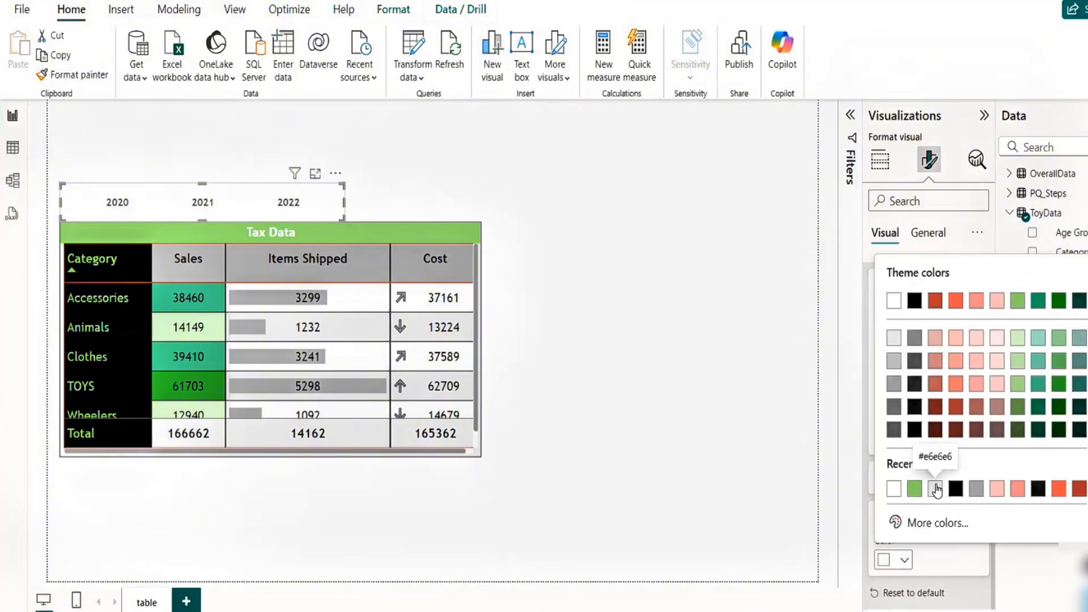
left_click(897, 433)
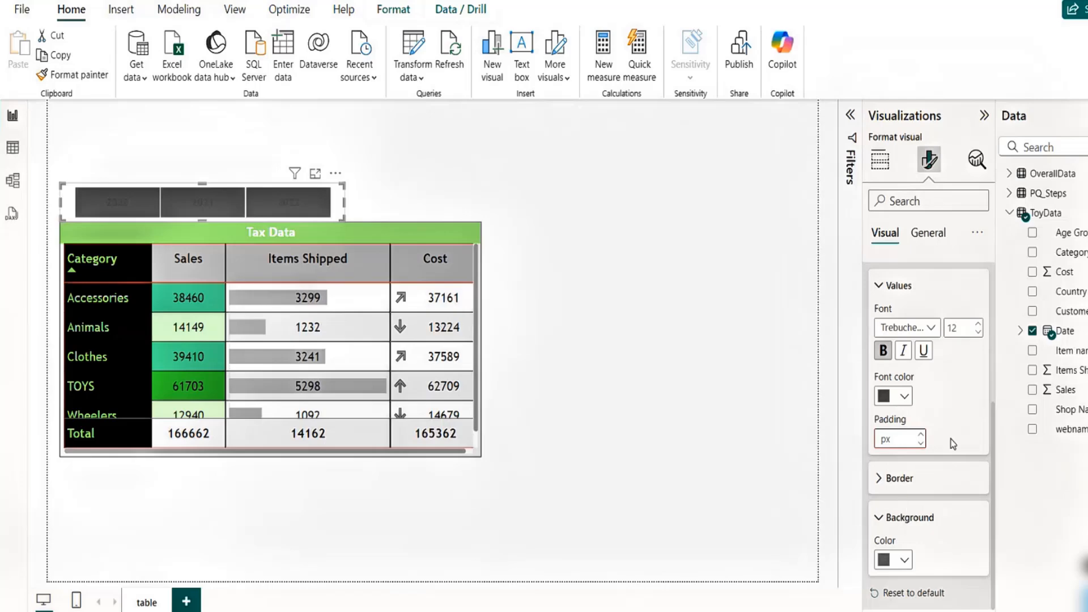
- Set the slicer values' font color to light gray
left_click(903, 396)
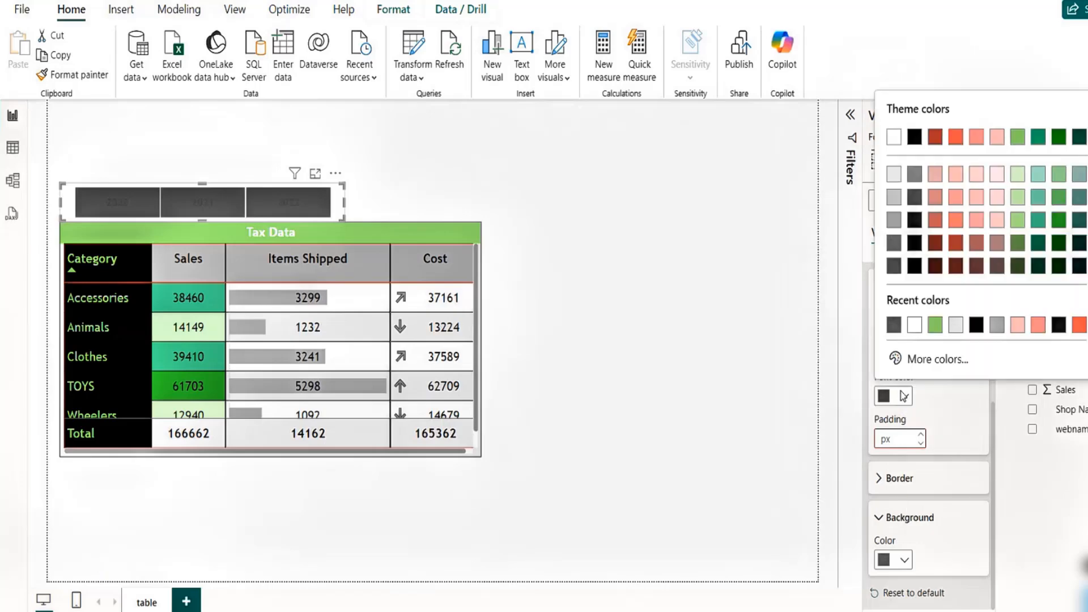
left_click(955, 325)
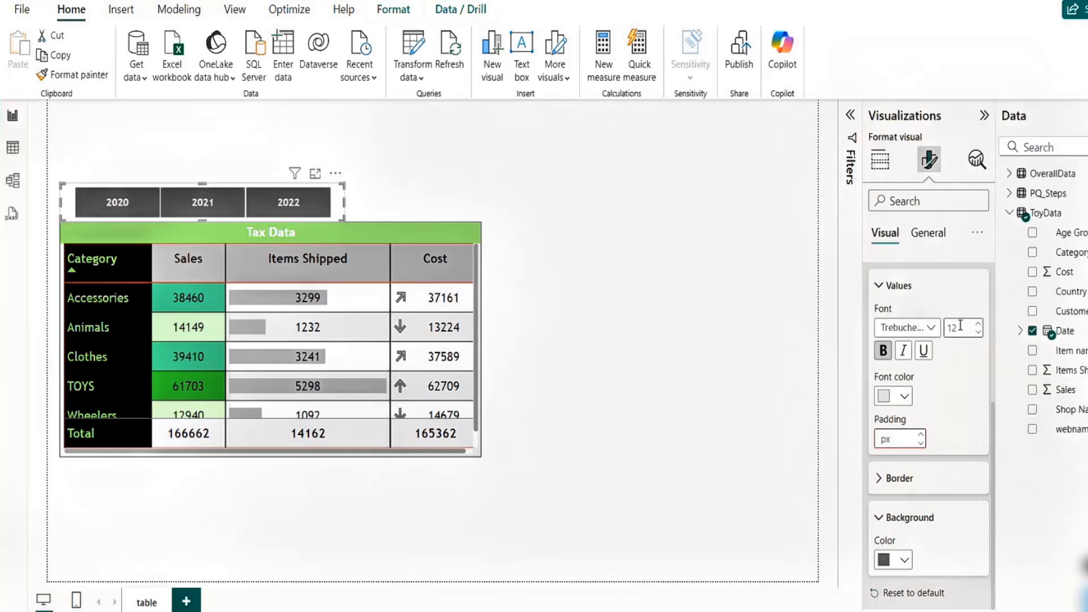
left_click(676, 364)
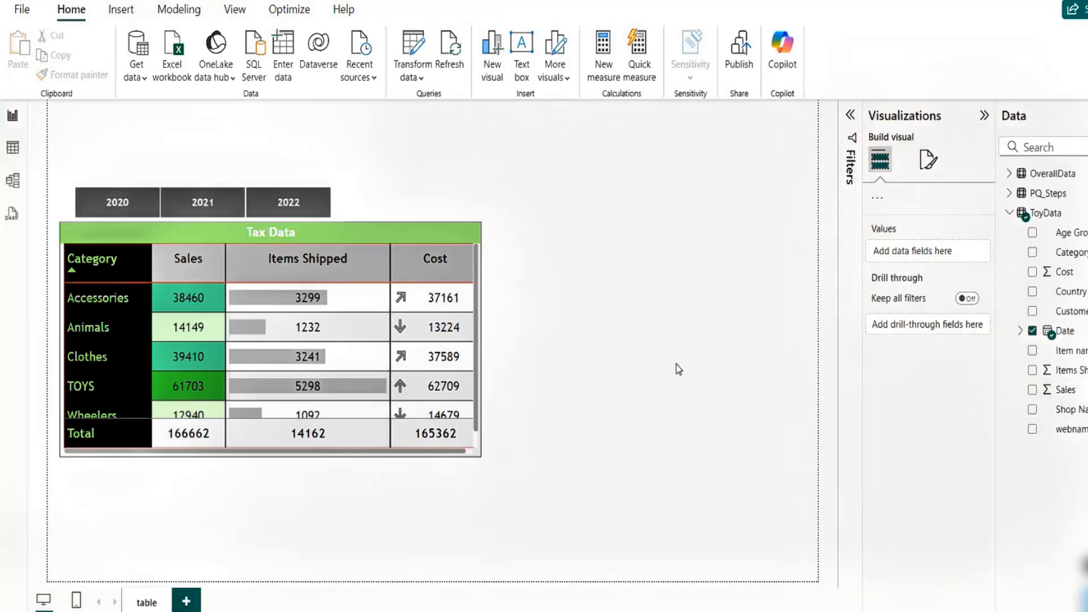
- Nudge the Year slicer slightly to align it with the table's left edge
left_click(168, 188)
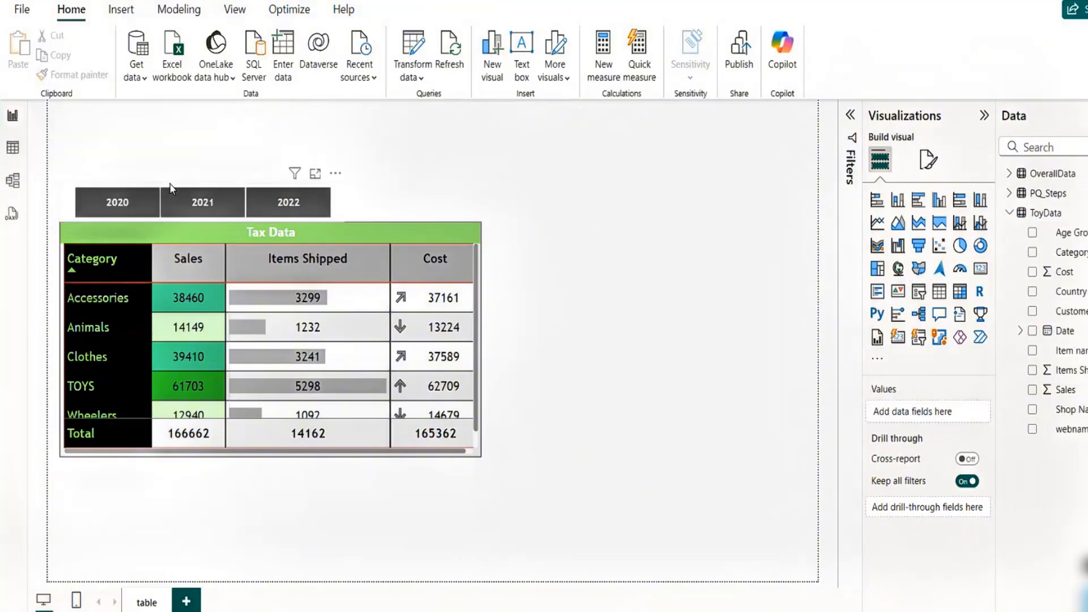
left_click_drag(170, 190, 166, 184)
left_click(525, 378)
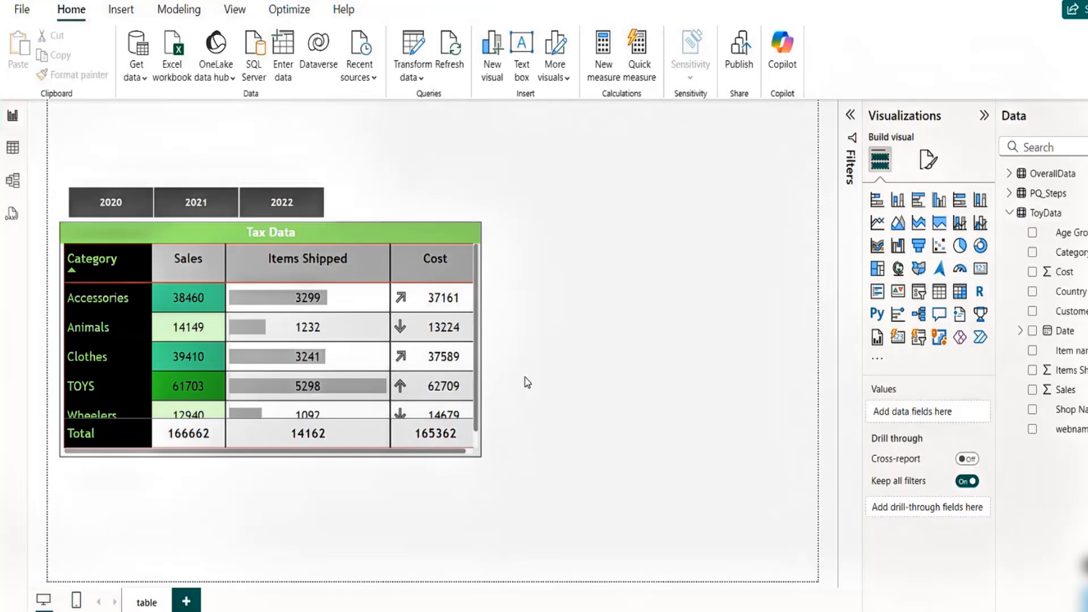
- Enlarge the Tax Data table by widening it to the right and extending its bottom edge downward
left_click(440, 451)
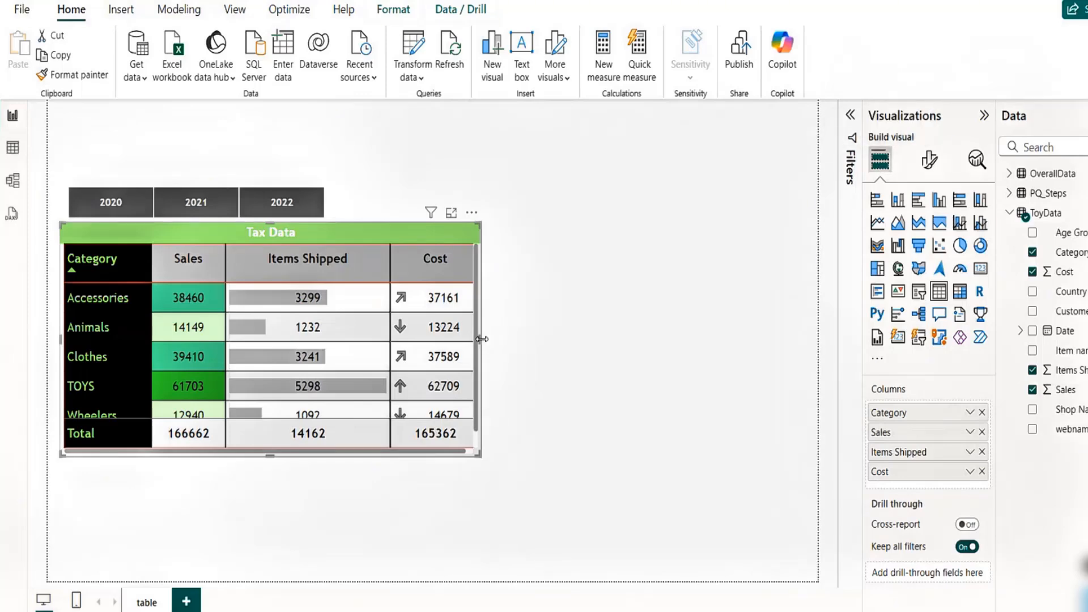
left_click_drag(481, 338, 617, 329)
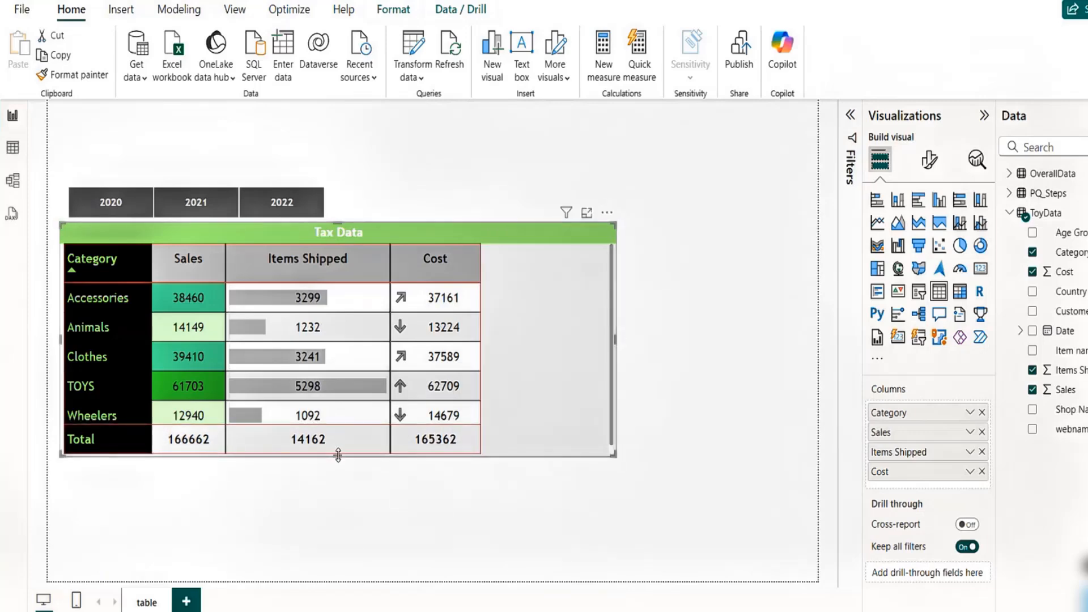
left_click_drag(339, 455, 340, 498)
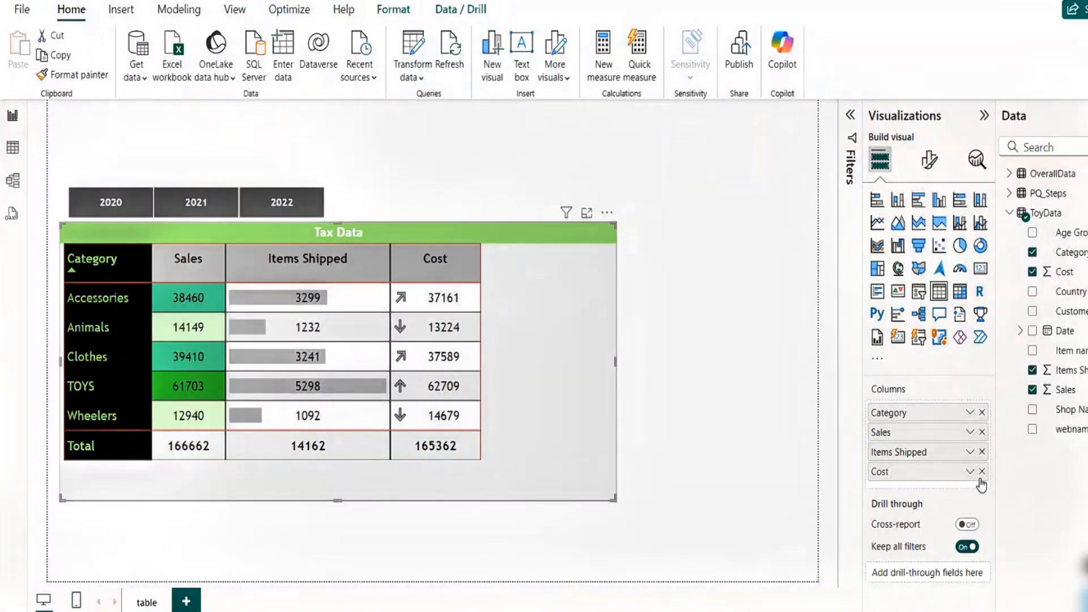
left_click(970, 454)
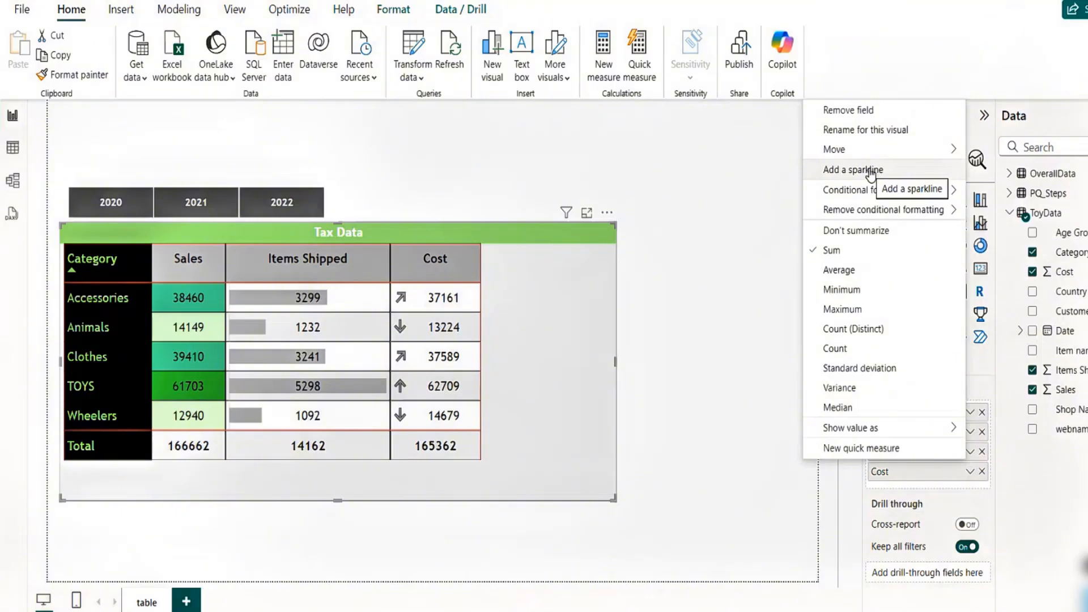
mouse_move(878, 197)
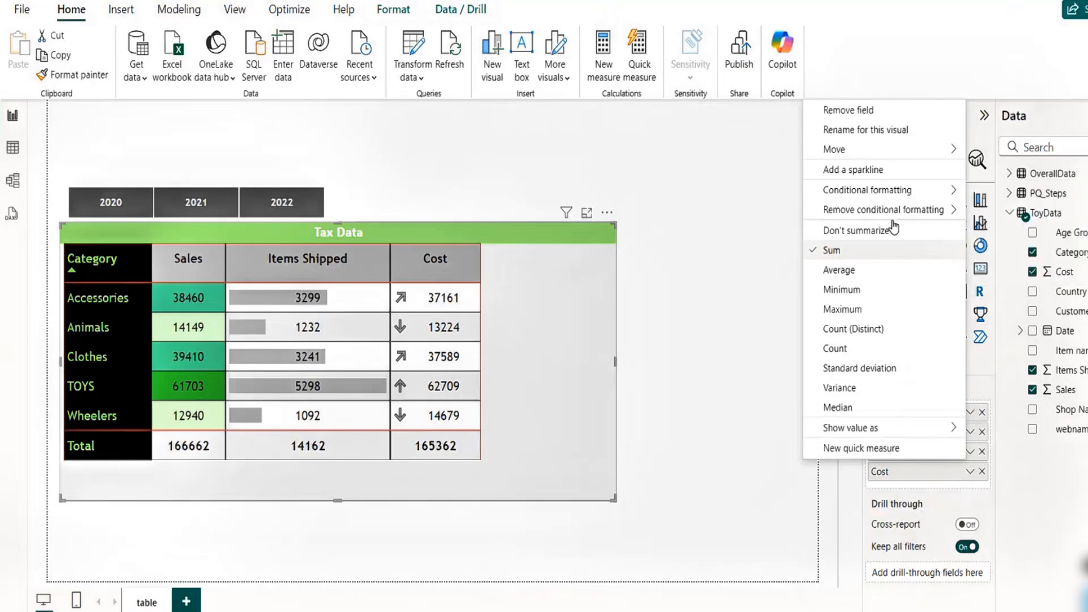
mouse_move(887, 219)
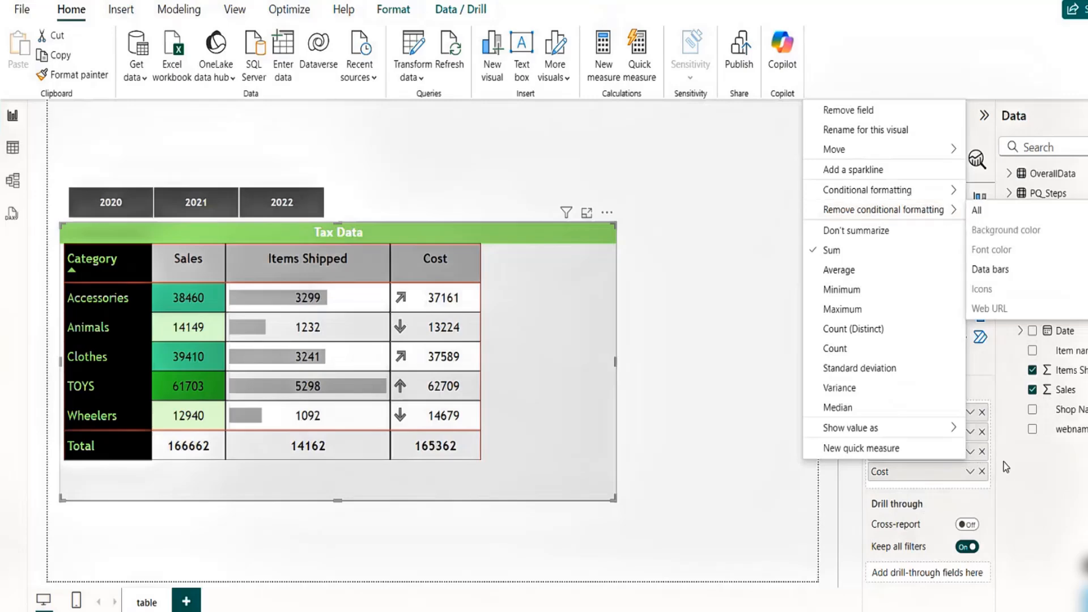
left_click(1022, 473)
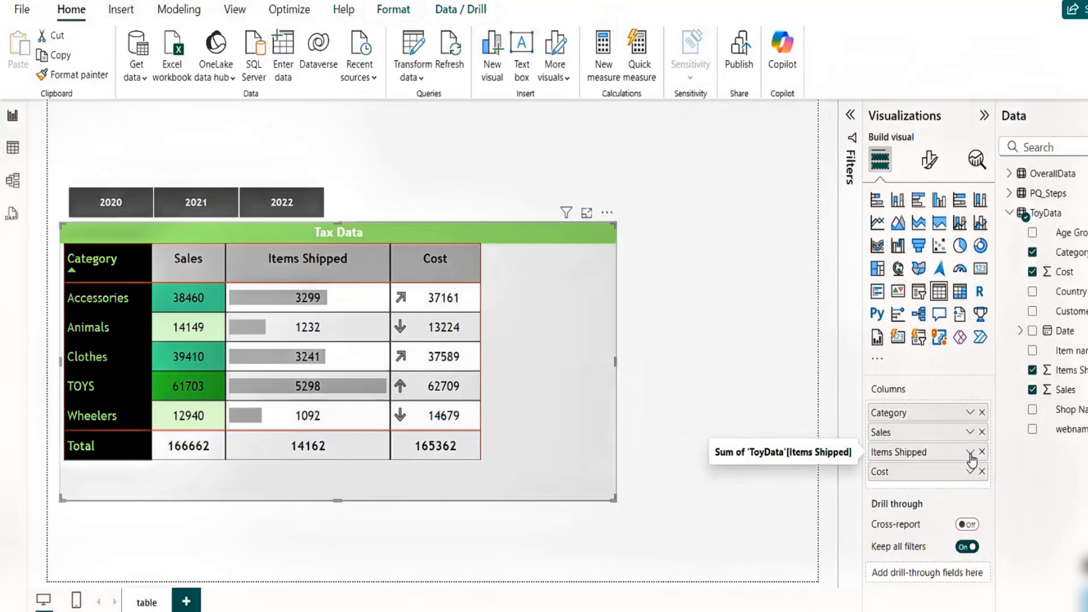
- Add a sparkline to the Items Shipped column with Sum summarization and ToyData's Date hierarchy Month as the X-axis
left_click(970, 452)
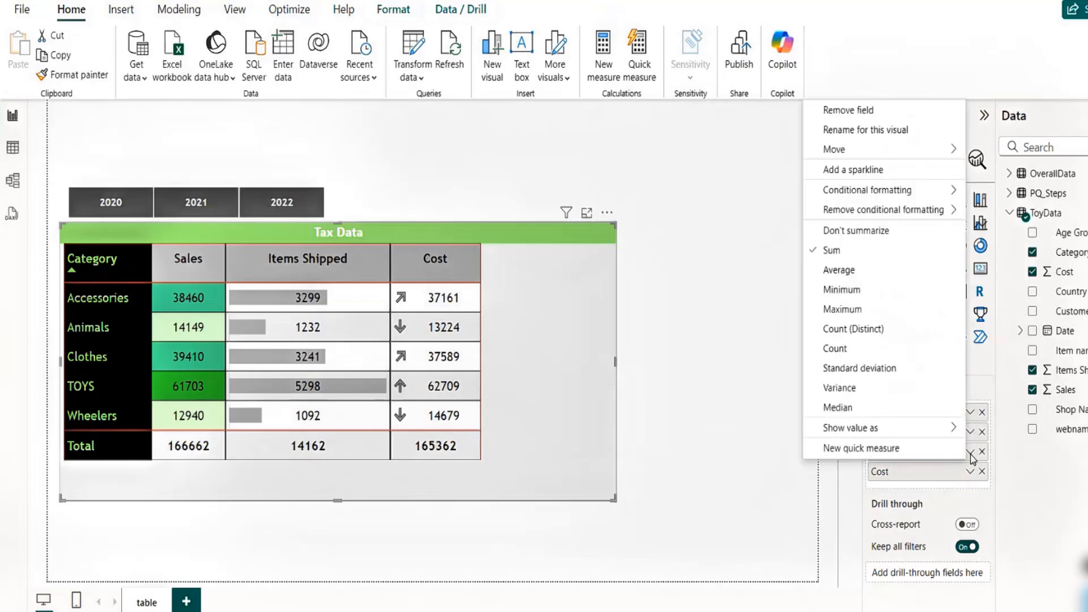
left_click(875, 171)
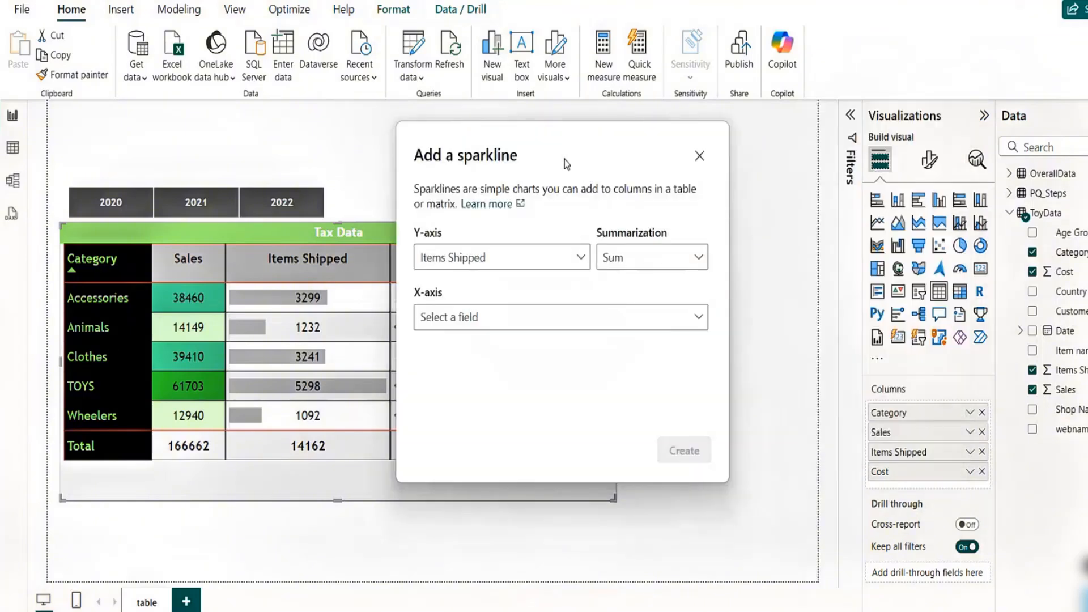
left_click_drag(571, 139, 779, 145)
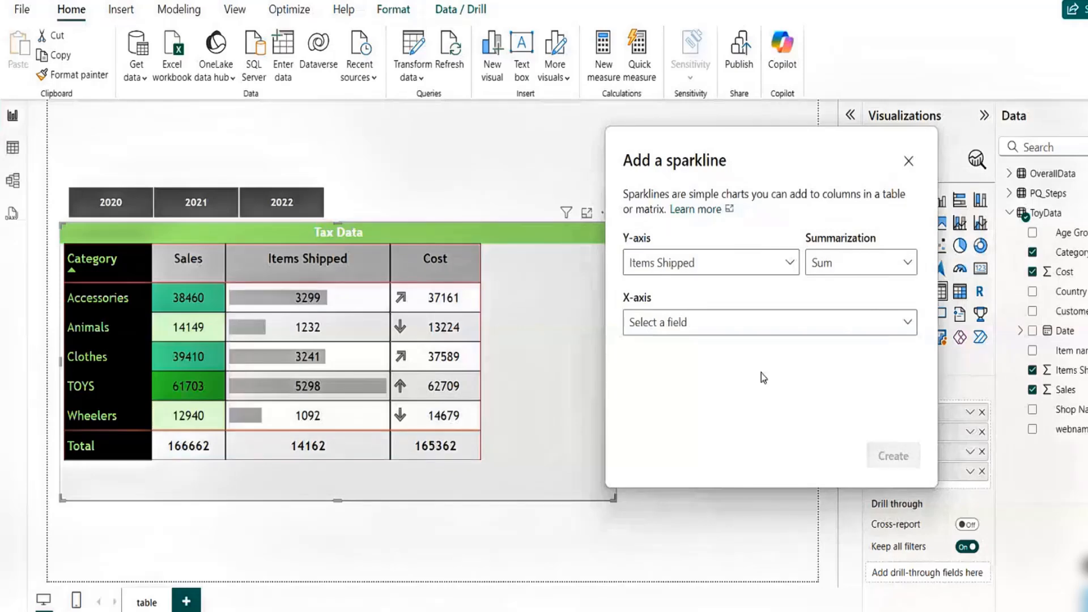
left_click(735, 332)
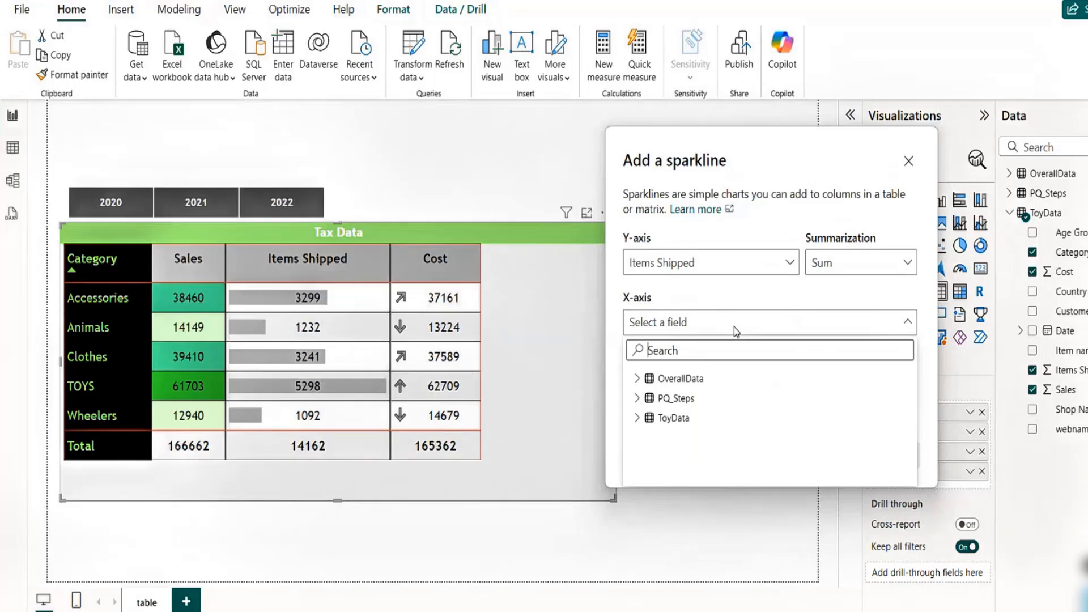
type("mon")
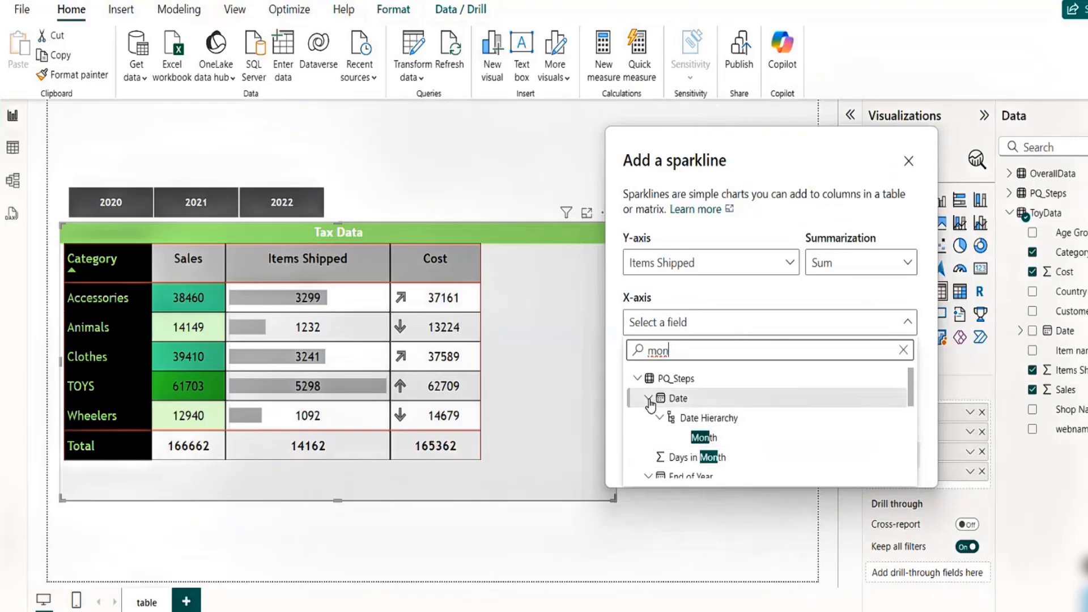
left_click_drag(911, 394, 912, 431)
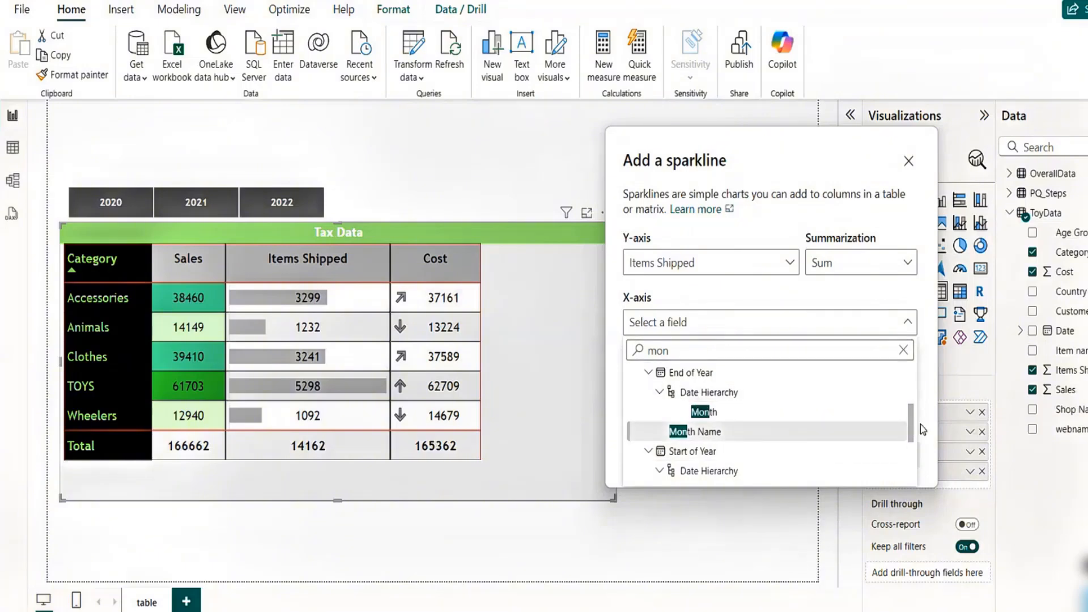
key("BackSpace")
key("BackSpace")
key("BackSpace")
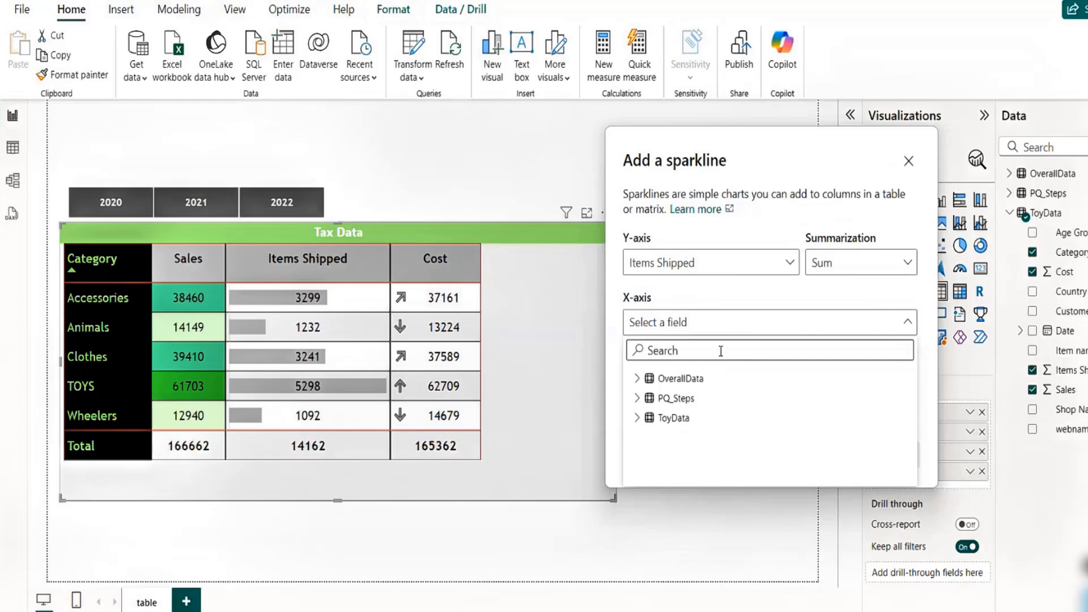
left_click(637, 417)
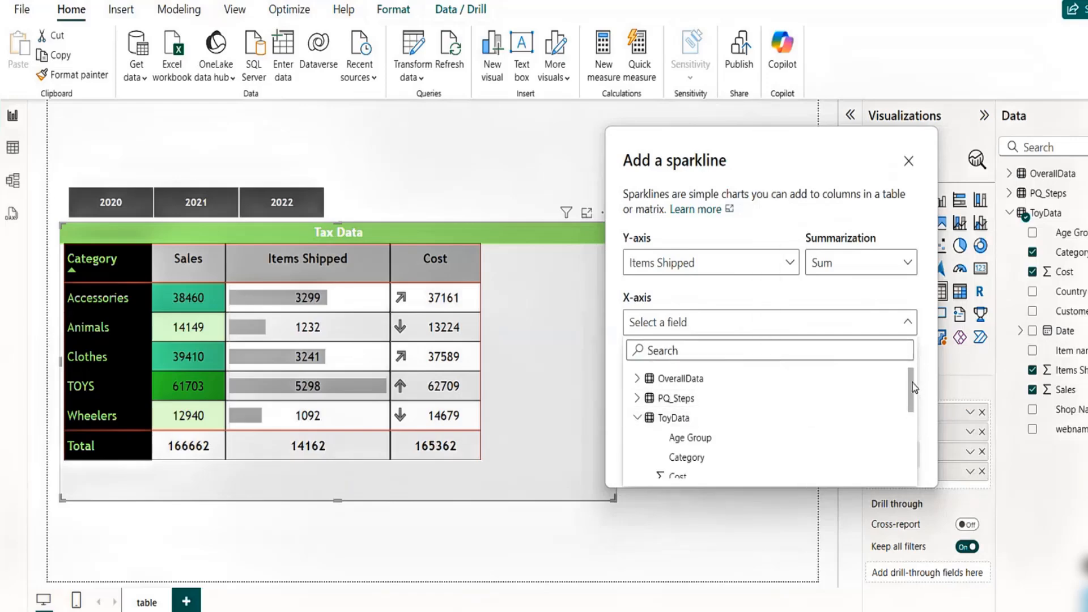
left_click_drag(912, 387, 910, 446)
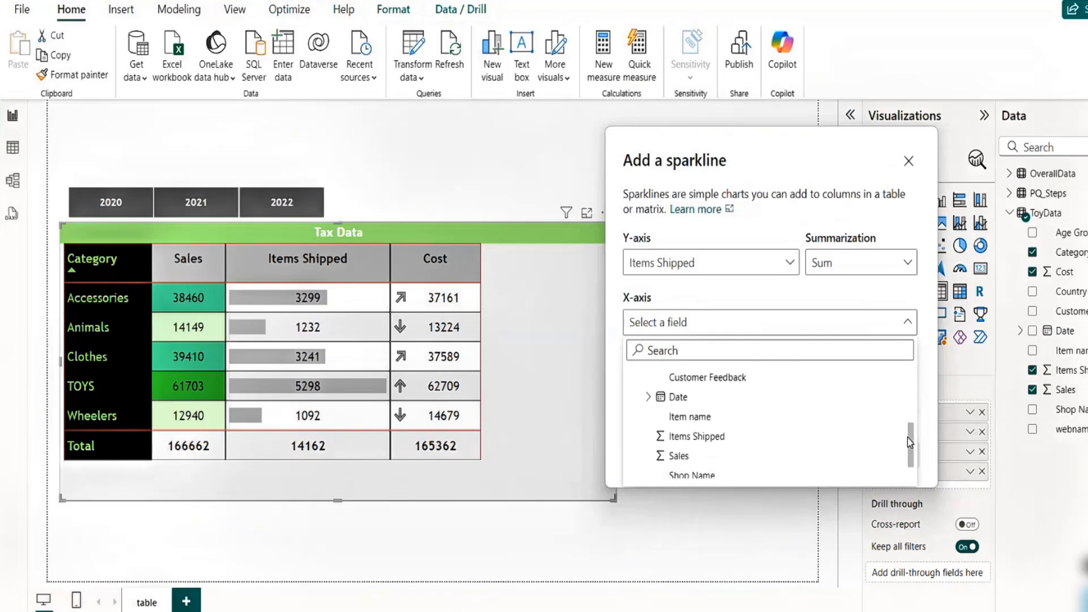
left_click(649, 397)
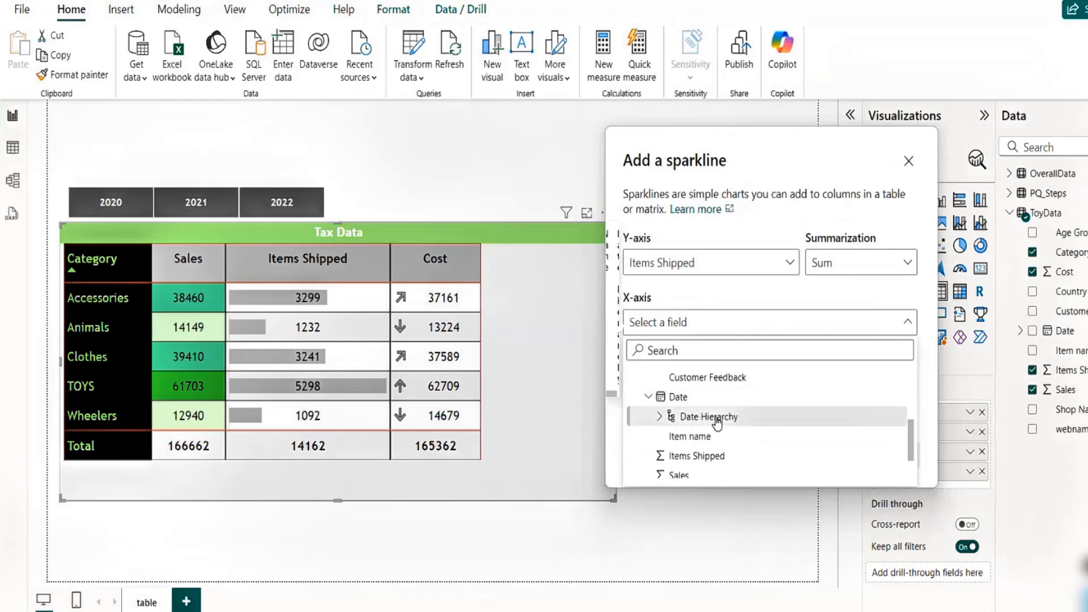
left_click(659, 416)
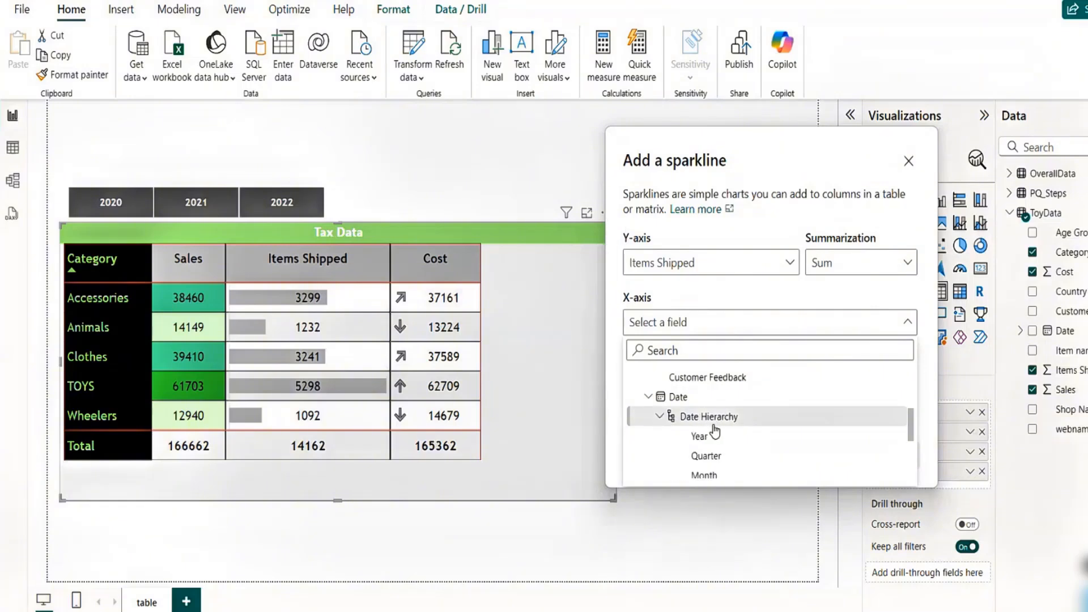
left_click_drag(912, 416, 912, 434)
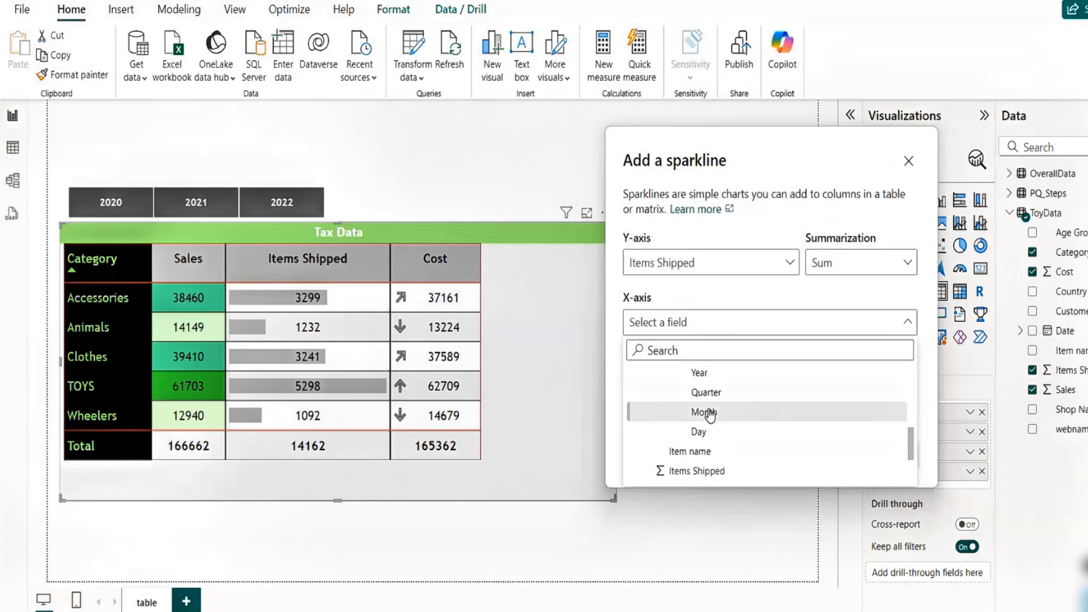
left_click(739, 413)
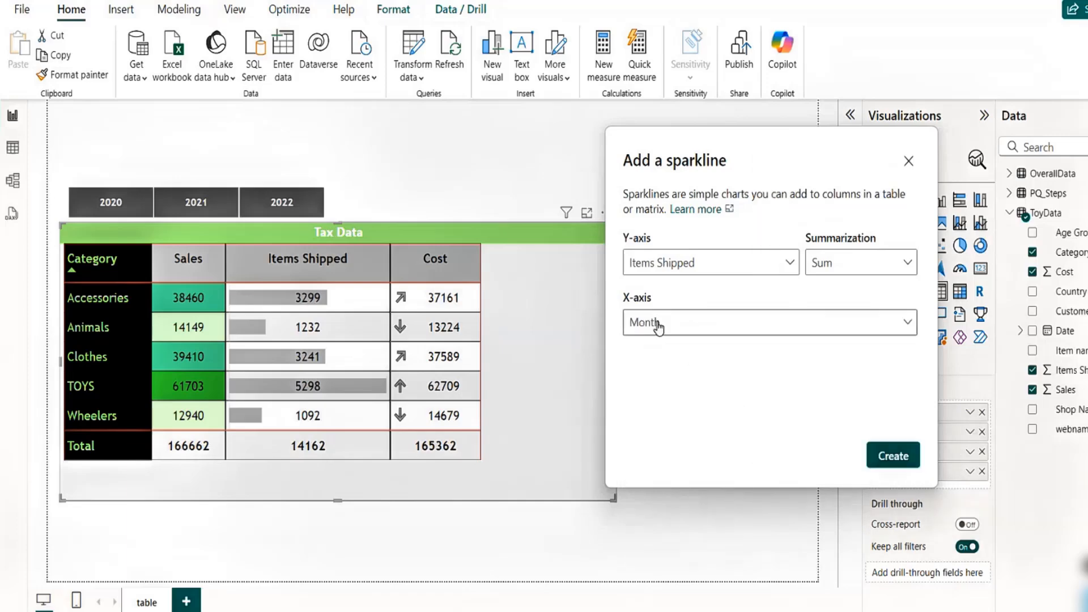
left_click(903, 457)
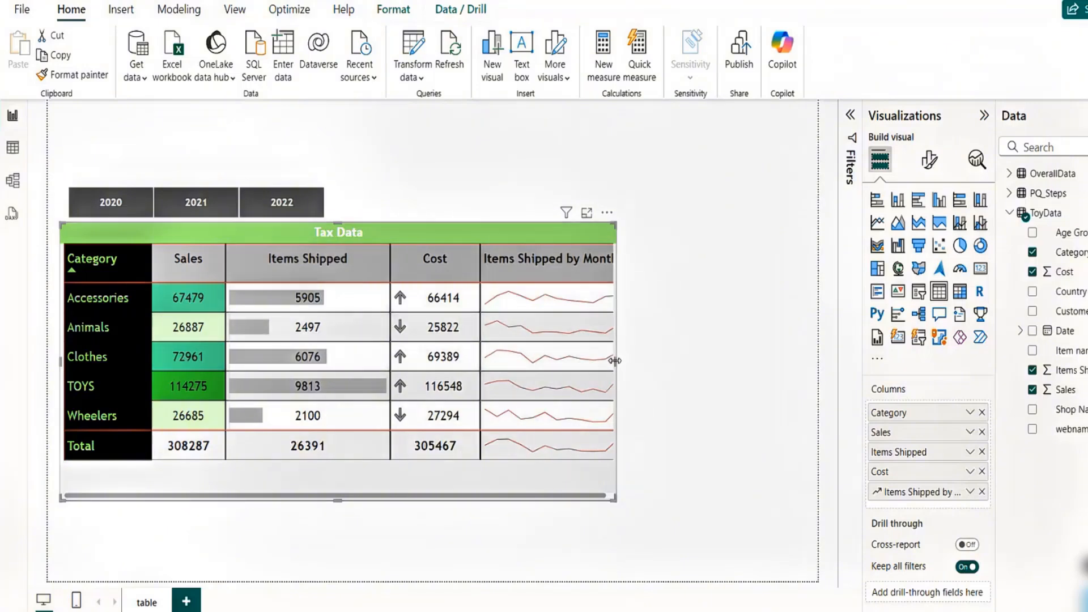
- Widen the table slightly and move the Items Shipped by Month sparkline column before Cost
left_click_drag(614, 359, 635, 367)
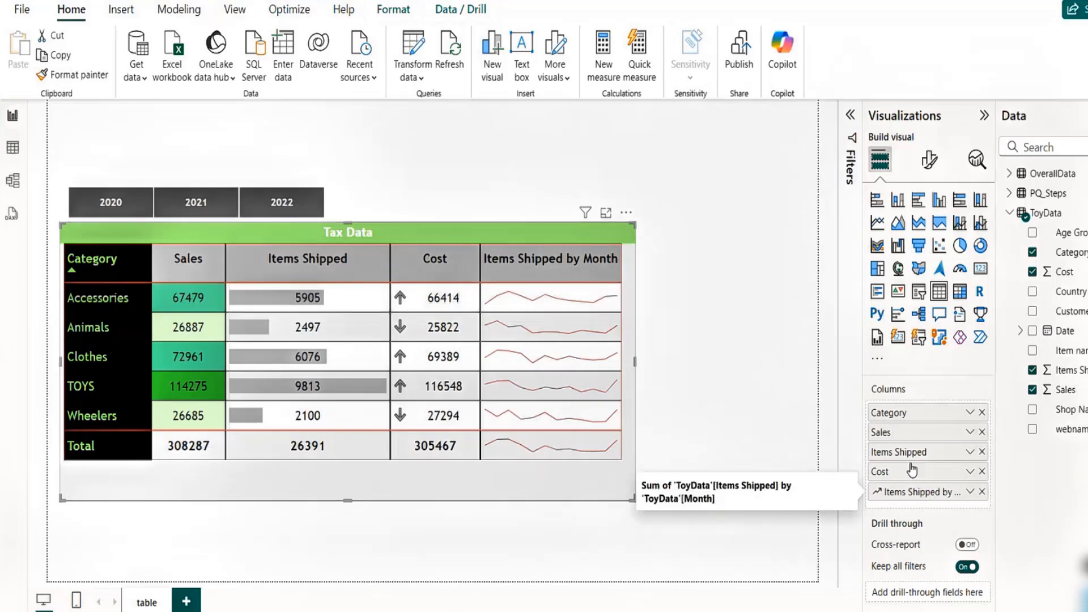
left_click_drag(909, 492, 905, 469)
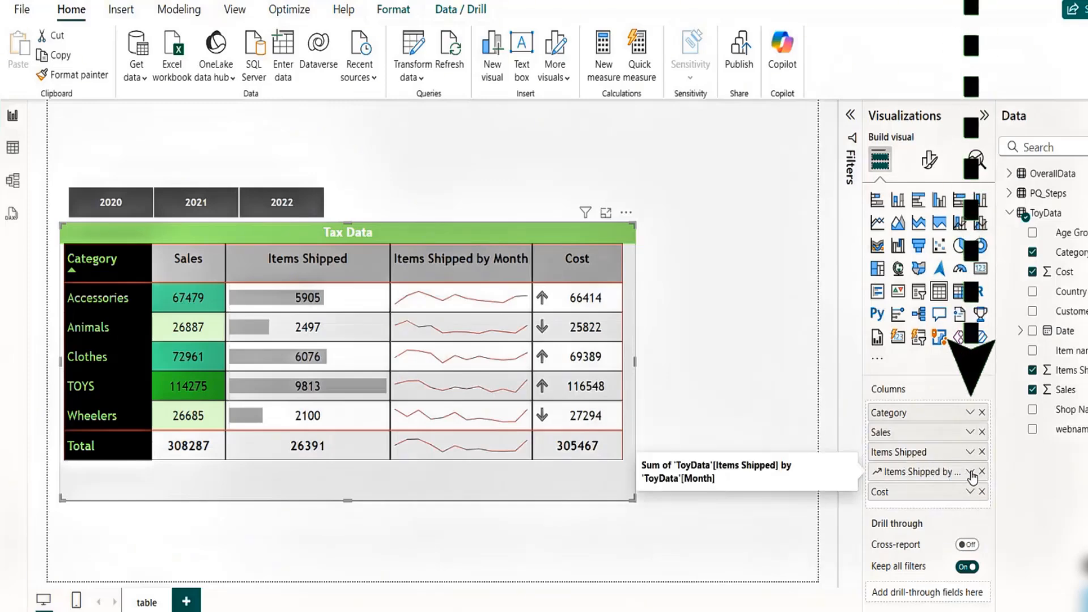
- Open the sparkline's edit settings to review its axes, then close the dialog without changes
left_click(970, 472)
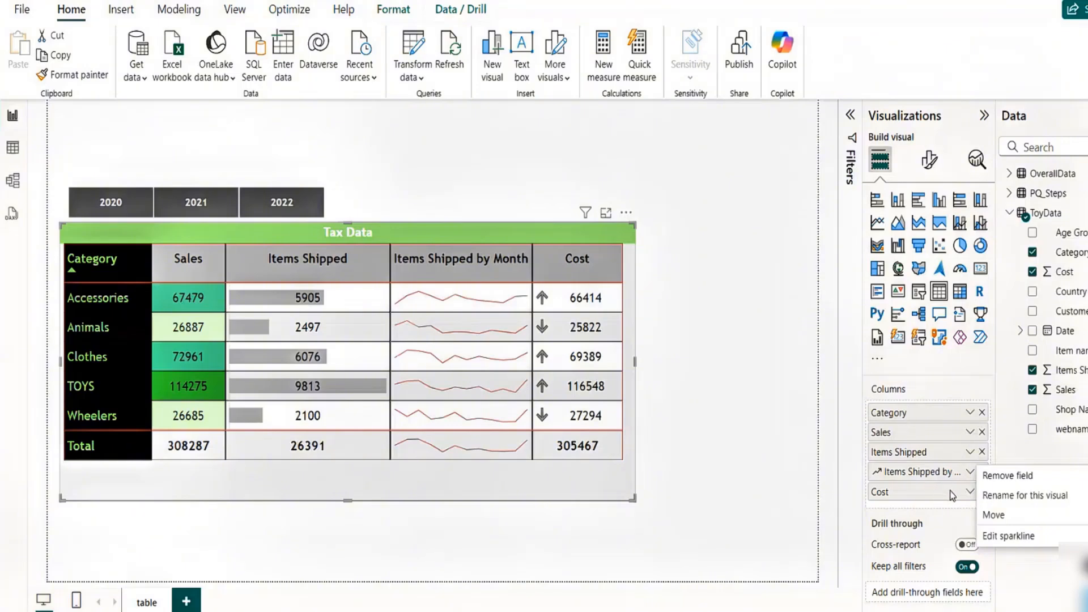
mouse_move(999, 522)
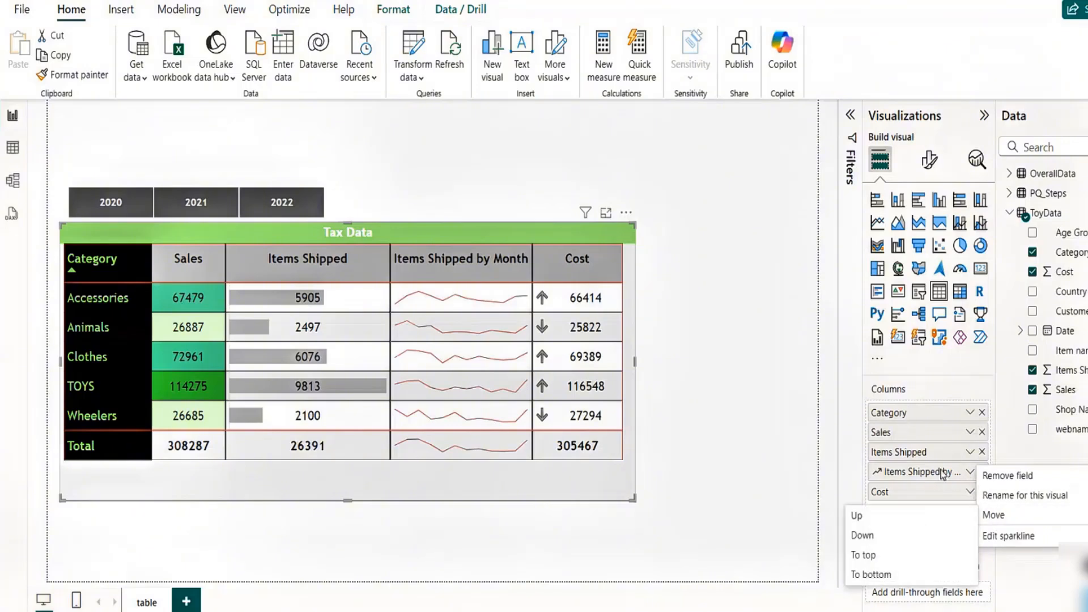
left_click(1008, 536)
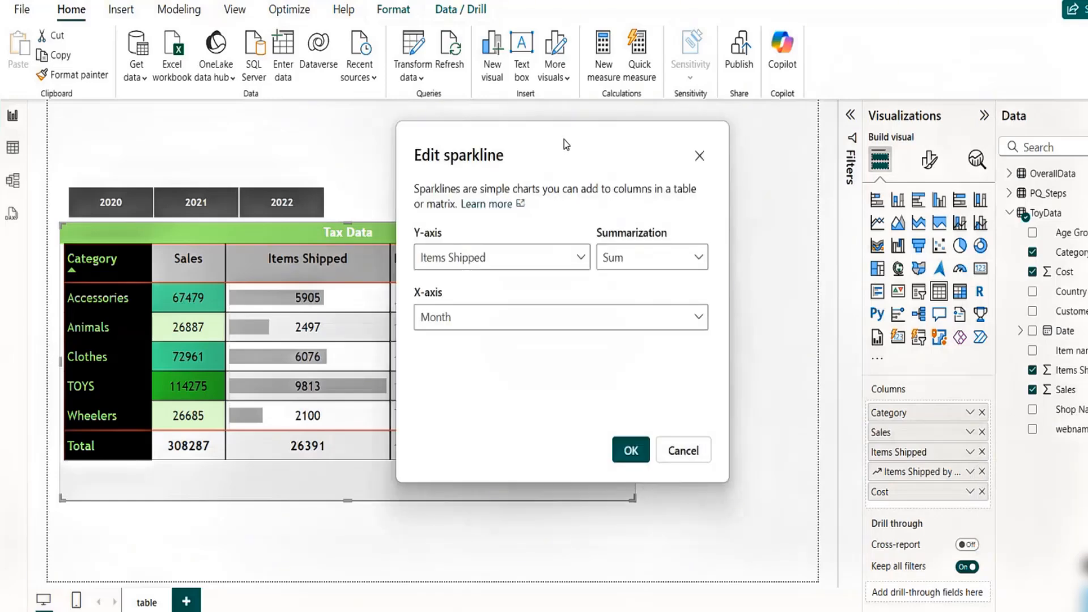
left_click_drag(564, 140, 736, 165)
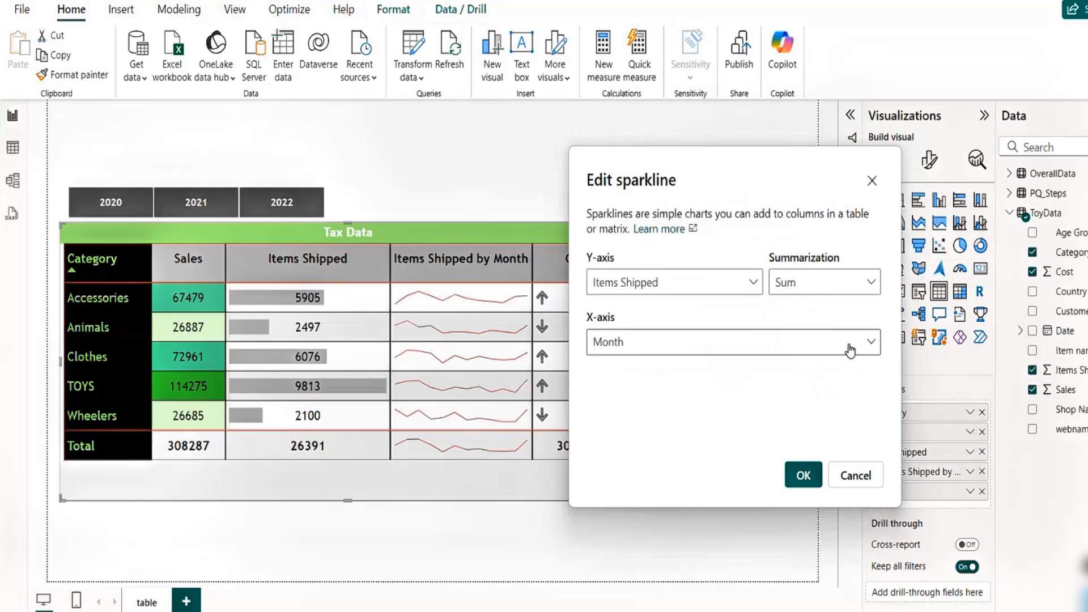
left_click(849, 348)
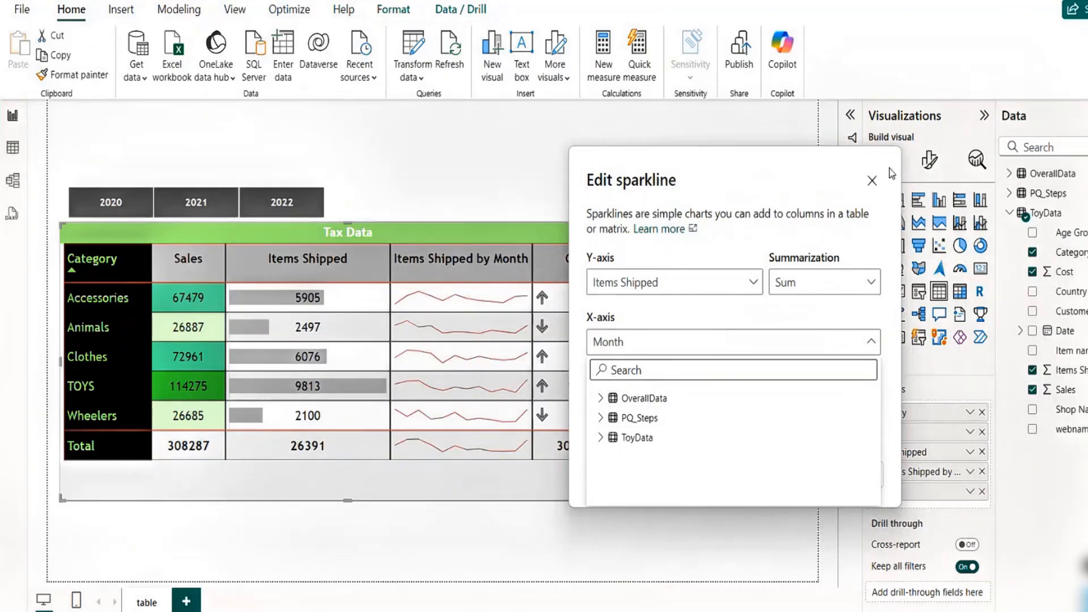
left_click(874, 181)
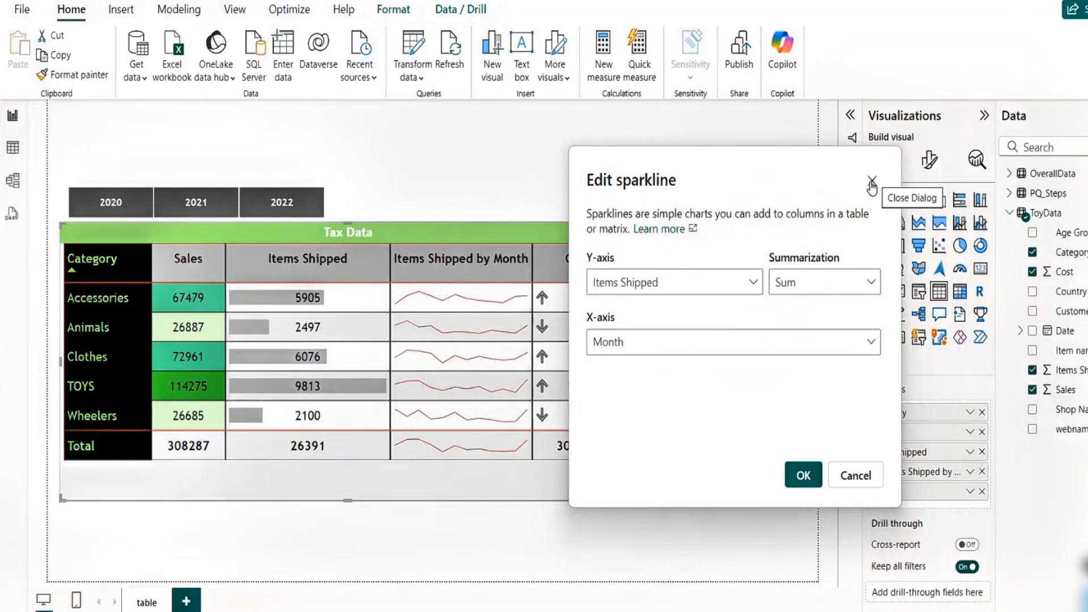
left_click(875, 181)
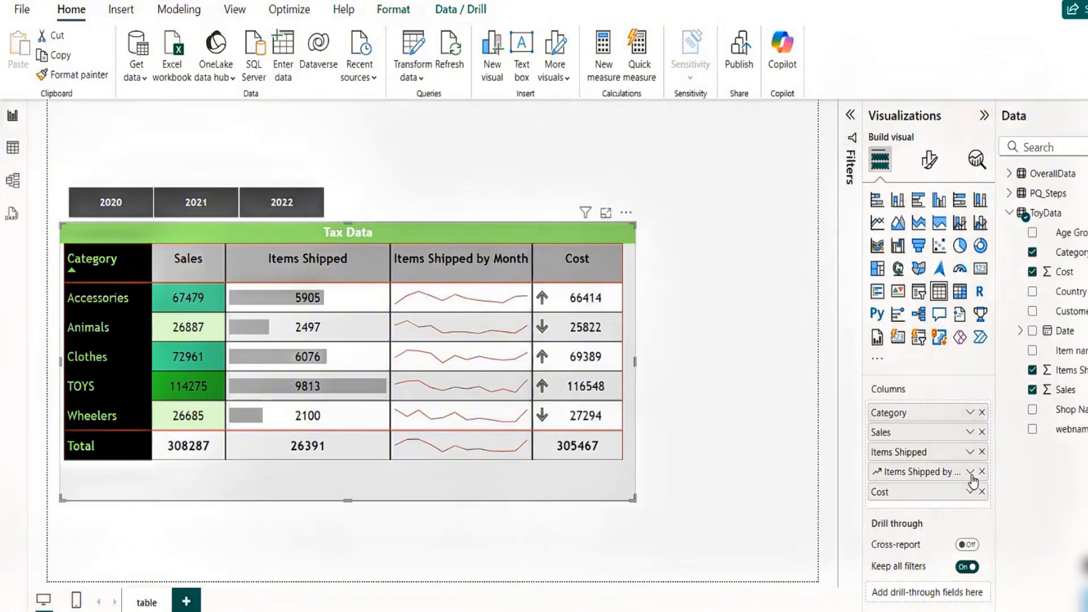
- Set the text color of the Items Shipped by Month column's values to green using specific column formatting
left_click(970, 473)
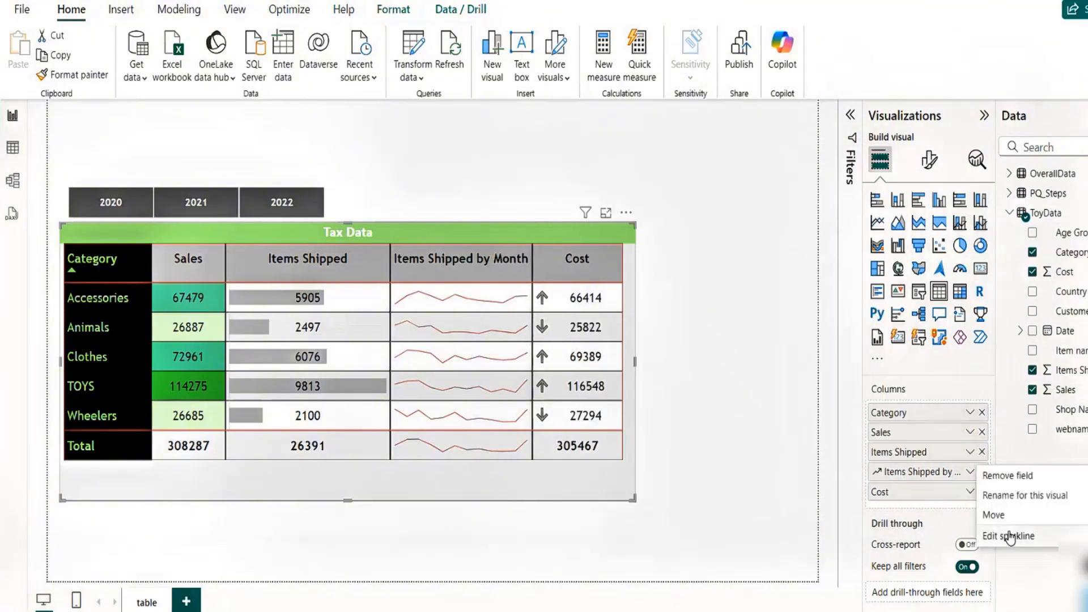
mouse_move(1001, 521)
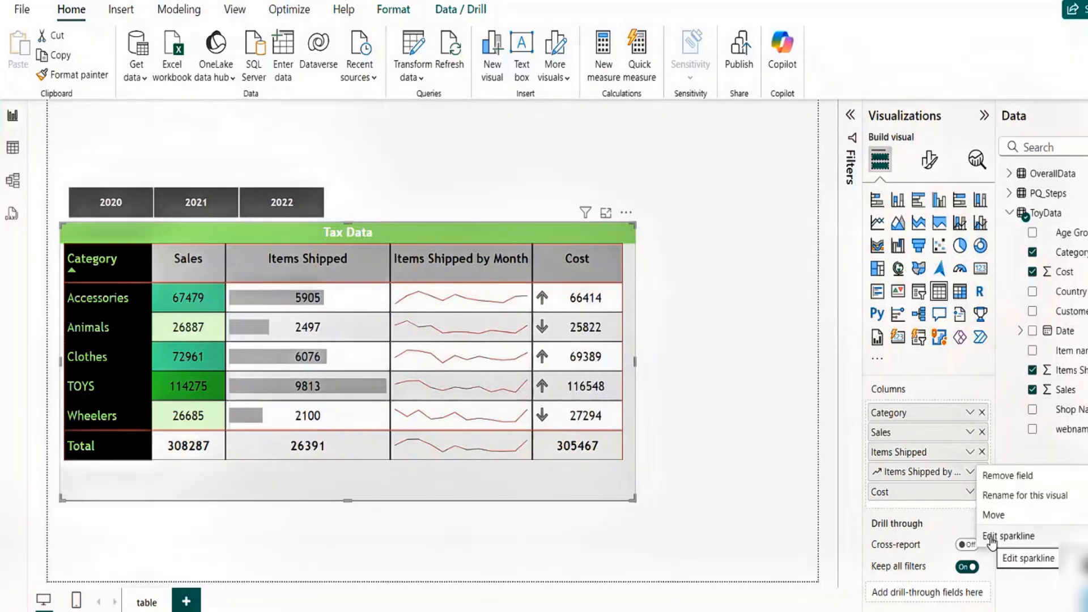
left_click(926, 170)
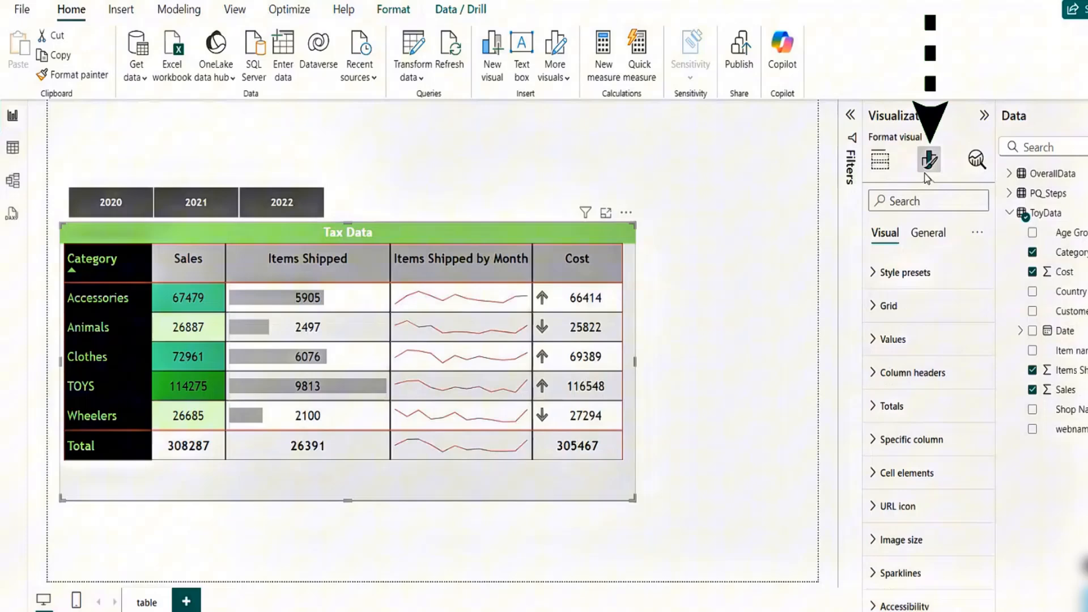
left_click(872, 441)
left_click(976, 522)
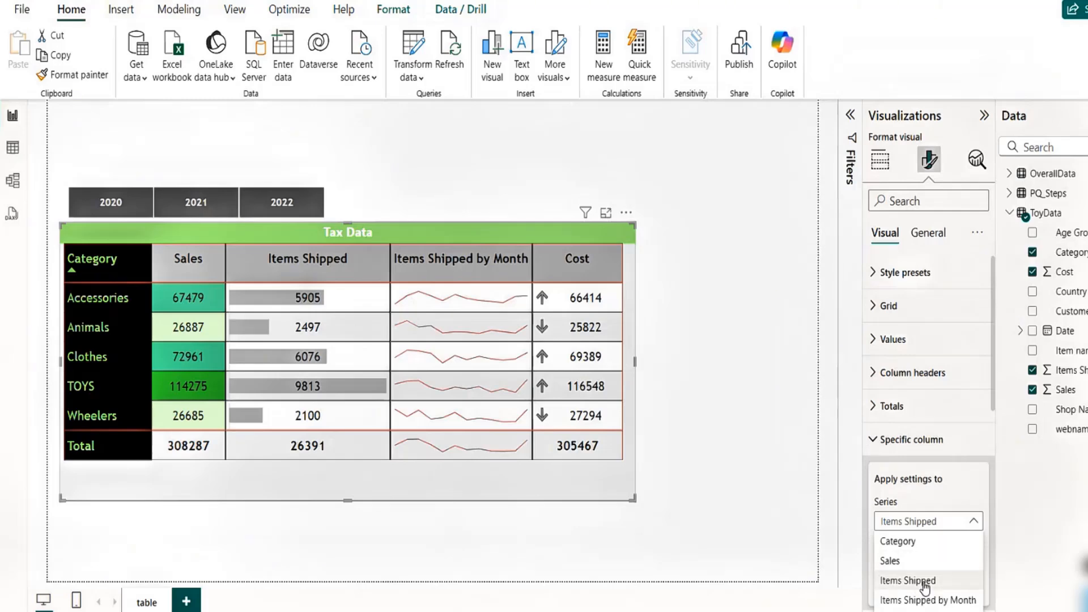
left_click(926, 600)
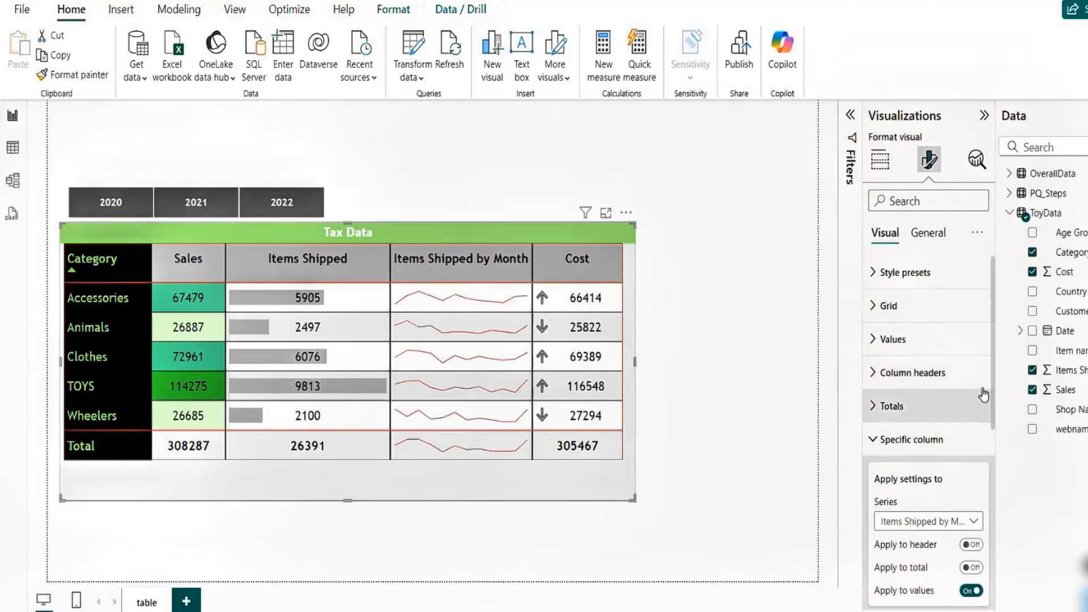
scroll(993, 370, "down", 4)
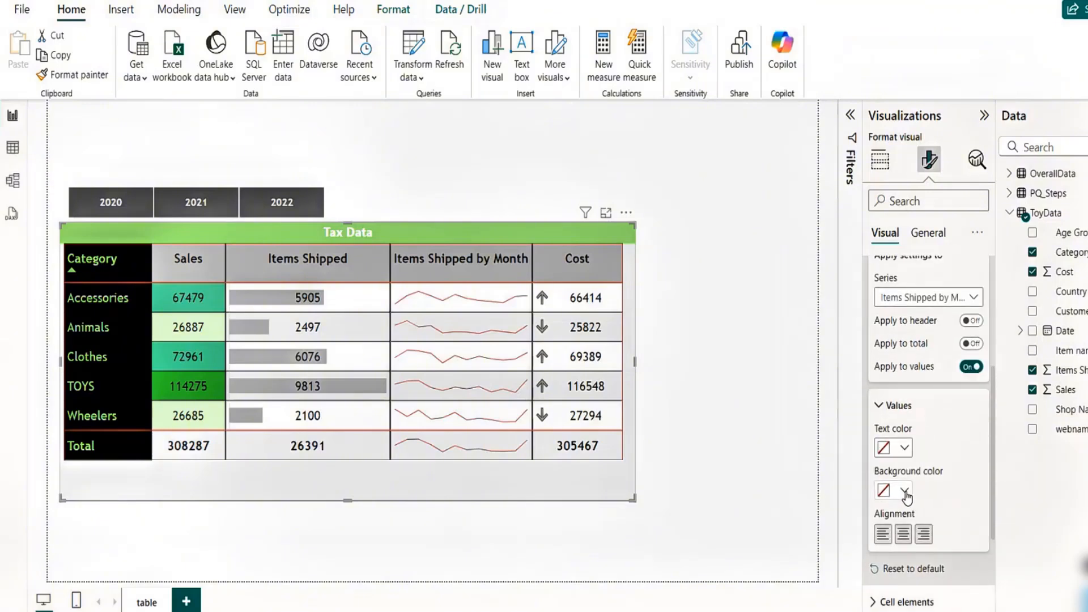
left_click(905, 448)
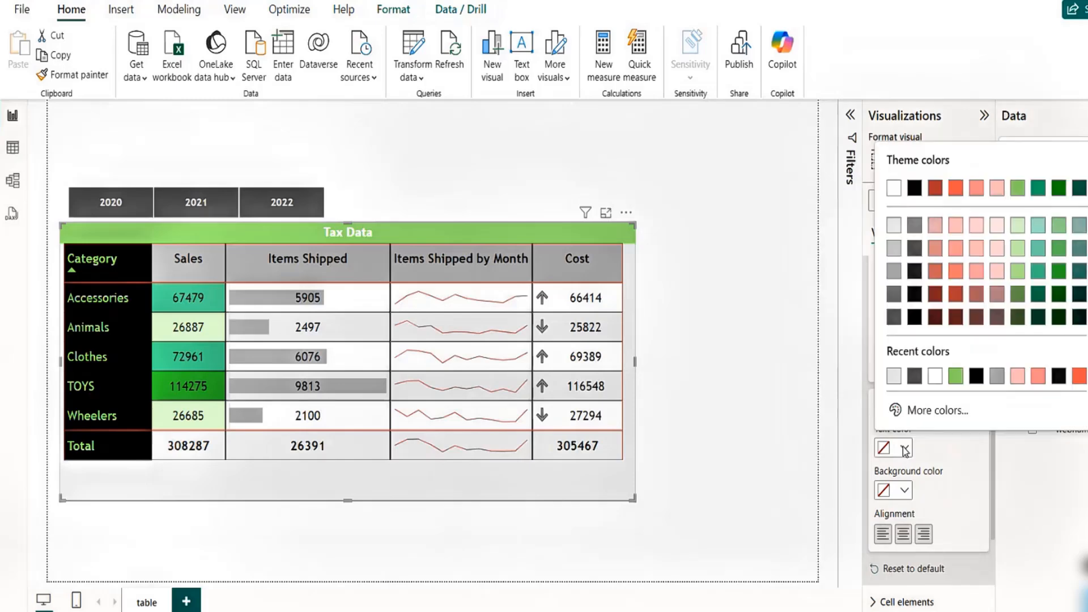
left_click(1057, 274)
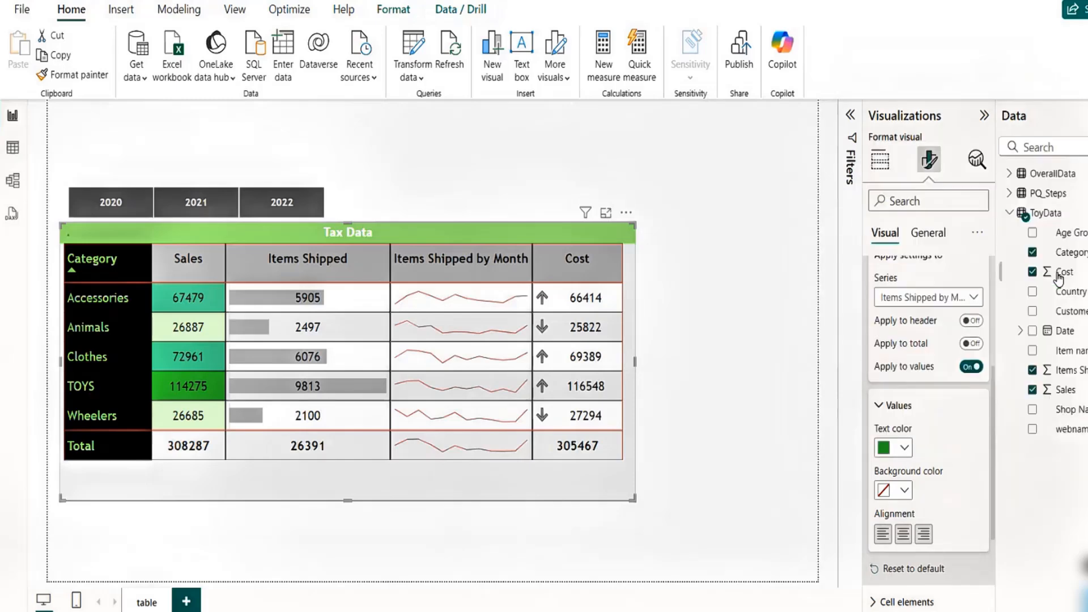
- Try a #666666 dark gray background and white text for the Items Shipped by Month column's values
left_click(904, 491)
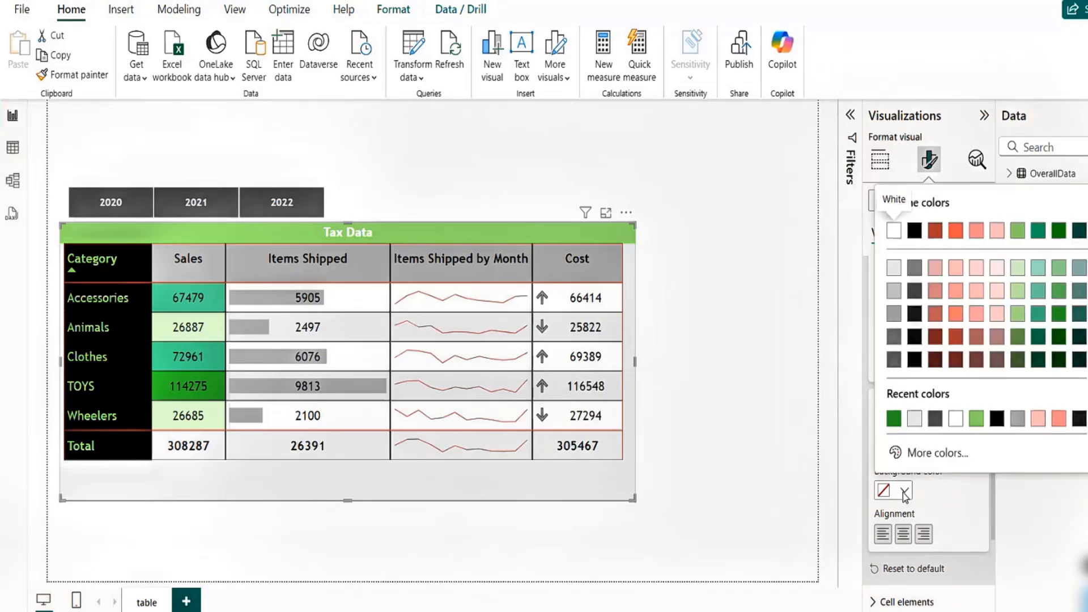
left_click(915, 420)
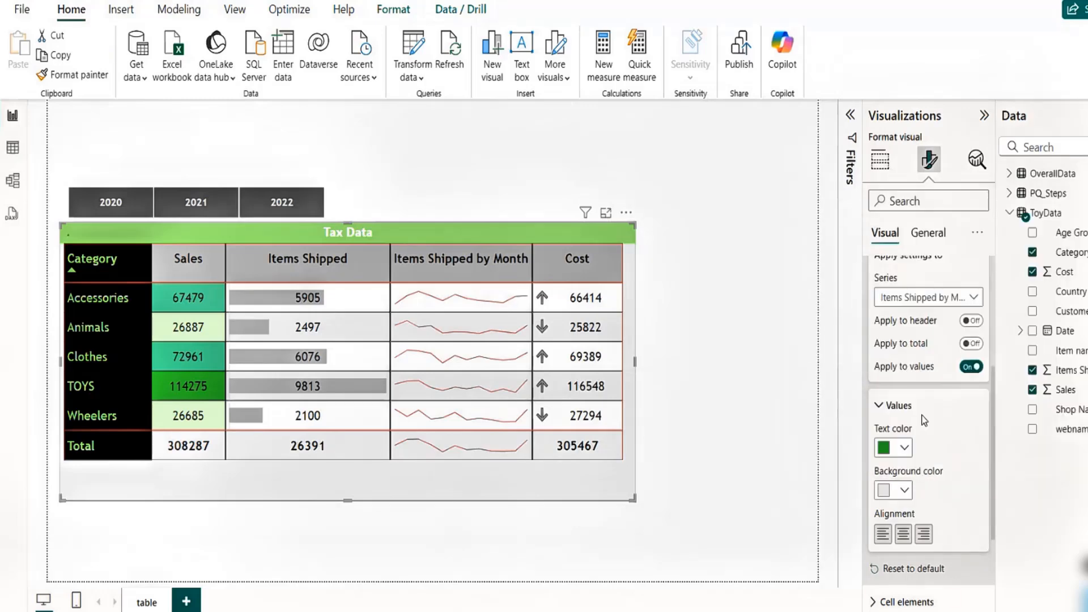
left_click(904, 490)
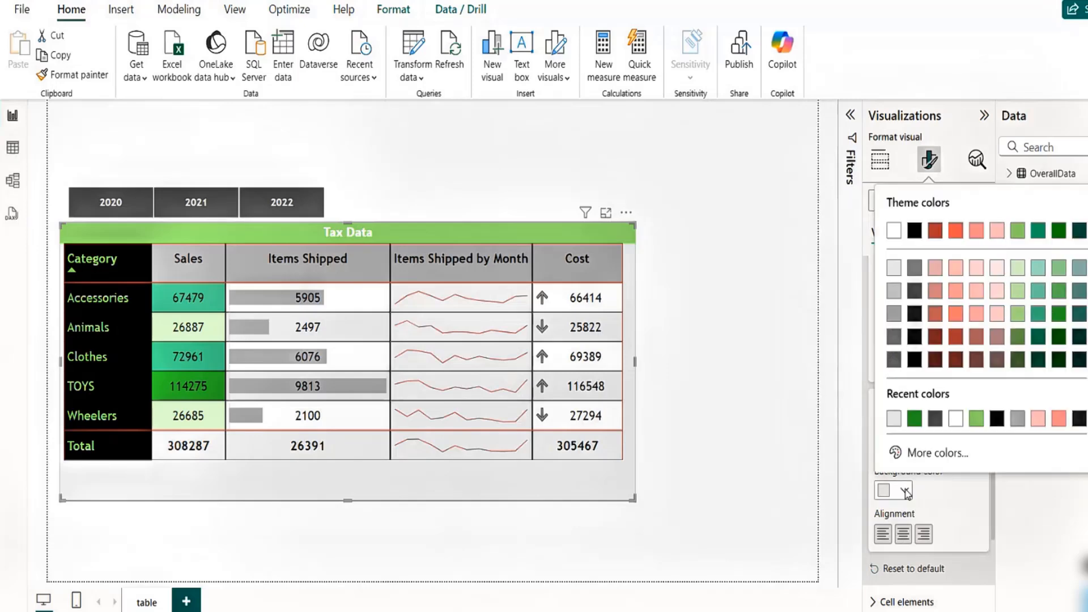
left_click(935, 419)
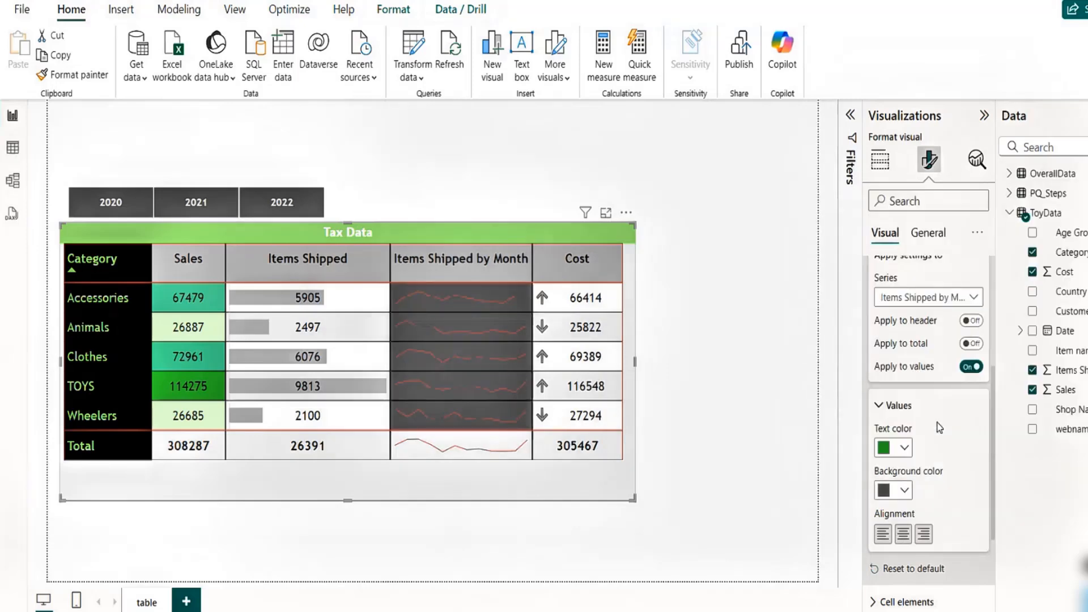
left_click(905, 450)
left_click(956, 375)
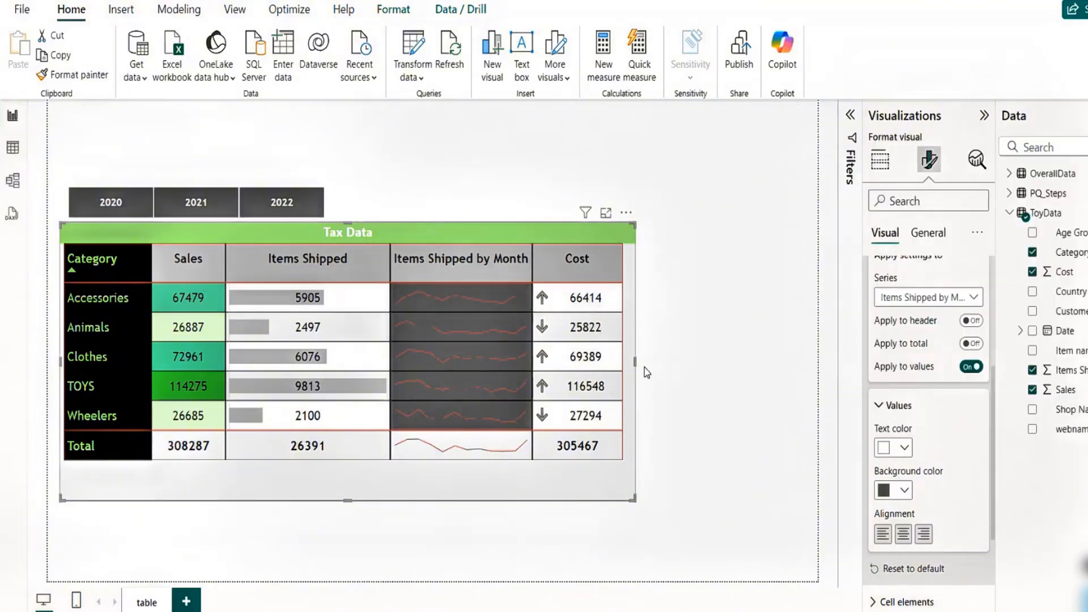
left_click(904, 447)
- Try a White, 10% darker background for the sparkline values, then reset the specific column formatting to default
left_click(904, 492)
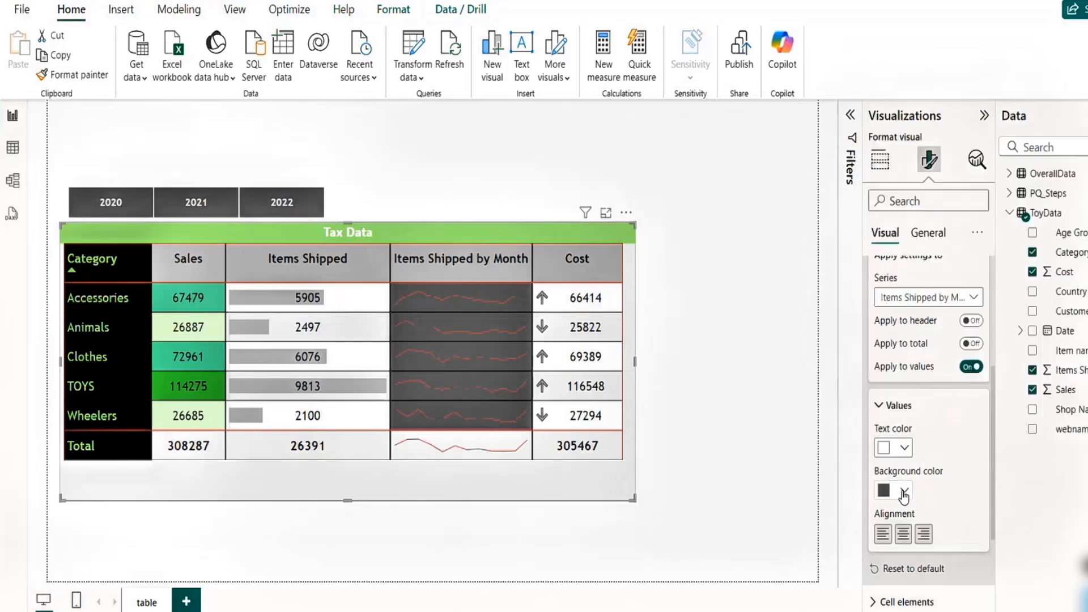
left_click(904, 492)
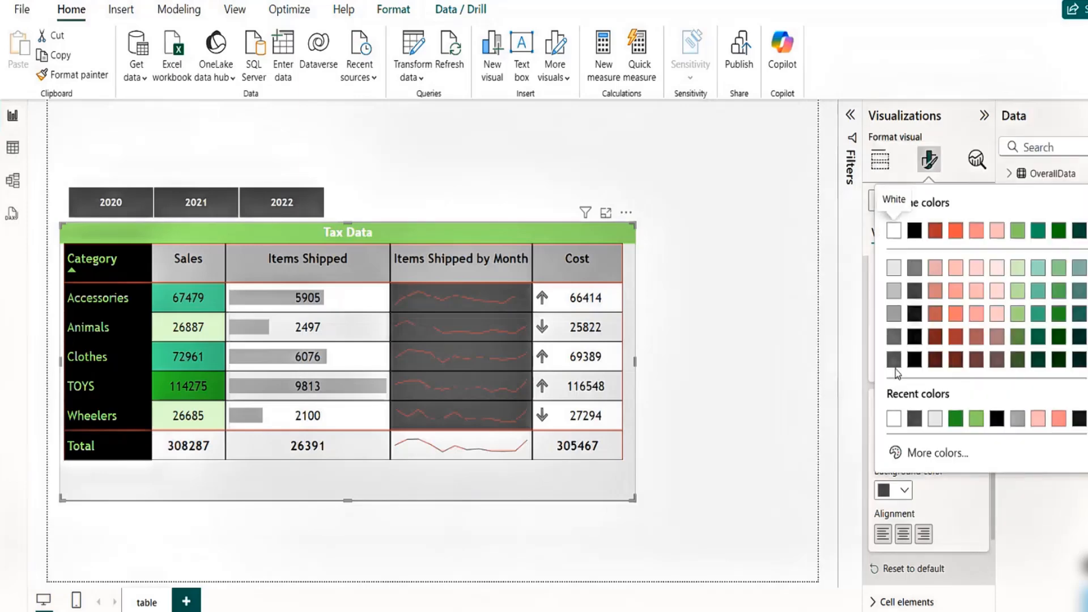
left_click(893, 269)
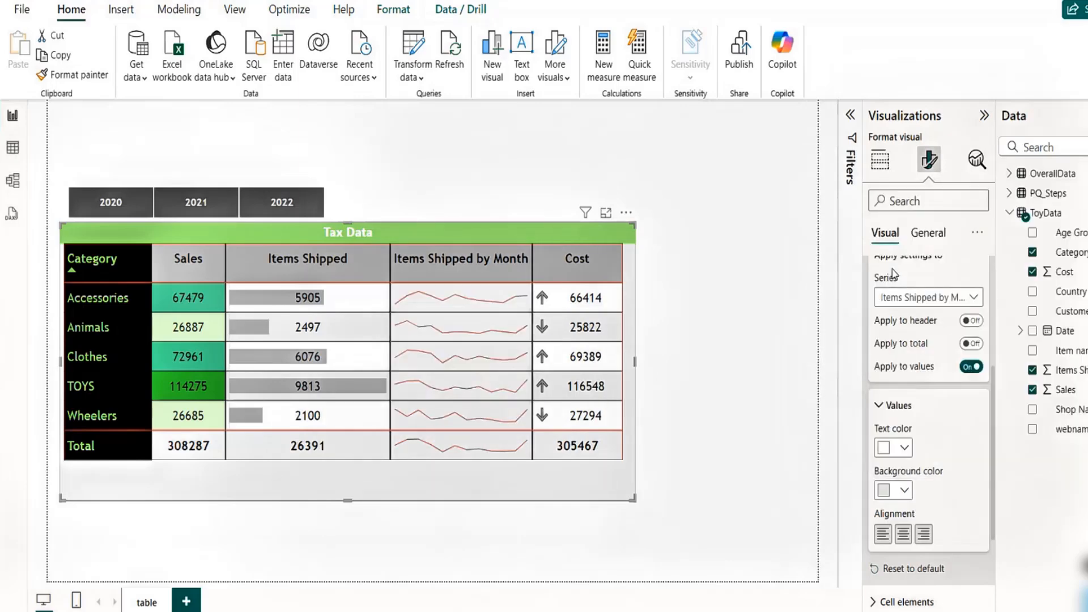
left_click(913, 569)
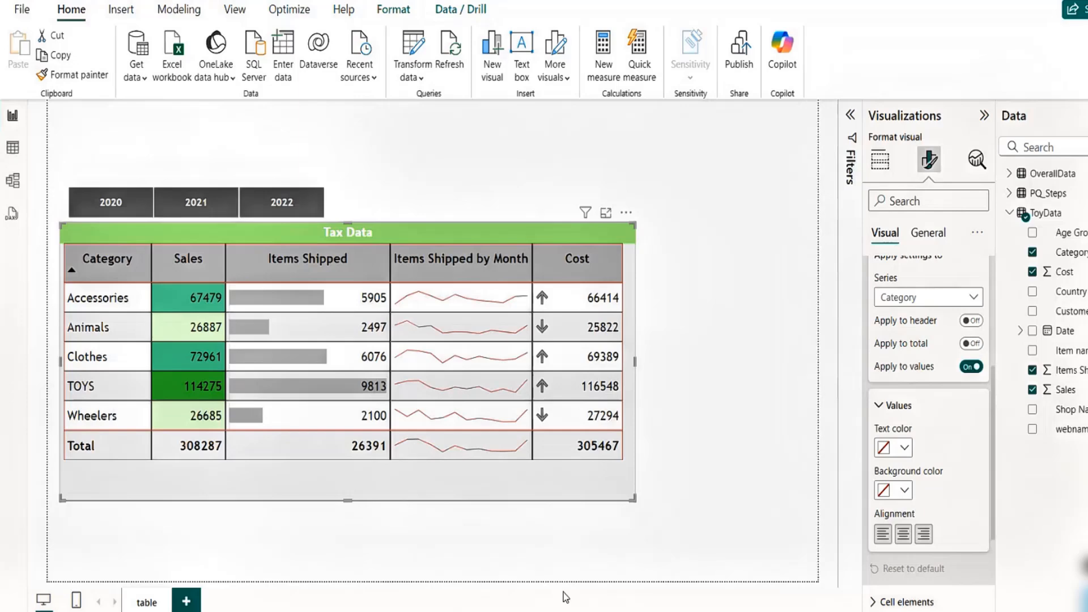
- Filter the table through the Year slicer, trying 2021 and 2022 and ending with 2020 selected
left_click(182, 210)
left_click(97, 208)
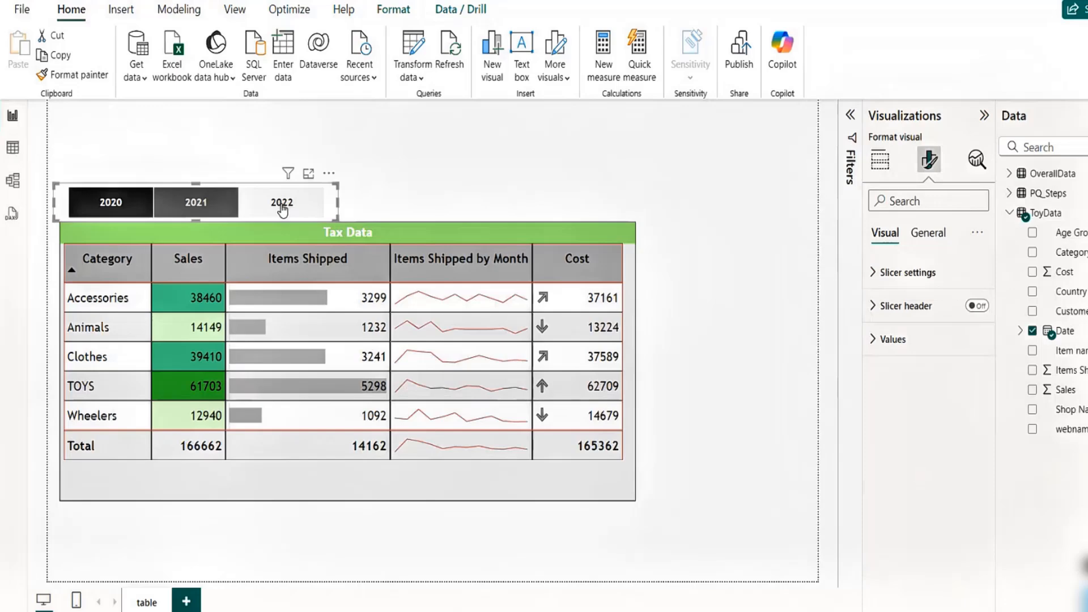
left_click(282, 203)
left_click(110, 204)
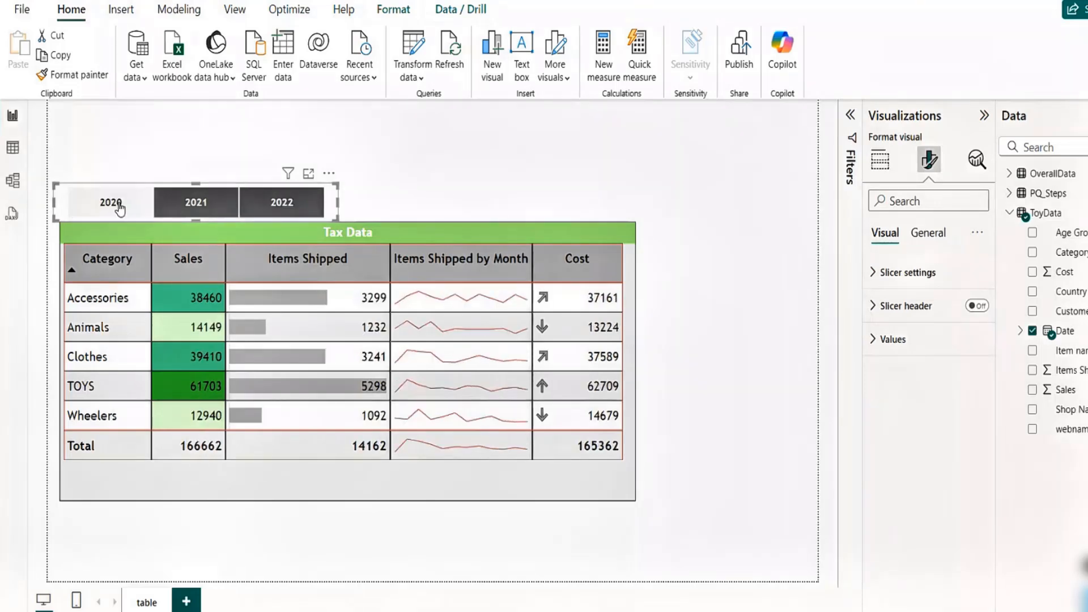
- Add ToyData Sales to the table again, set its summarization to Maximum, and widen the table to fit it
left_click(879, 160)
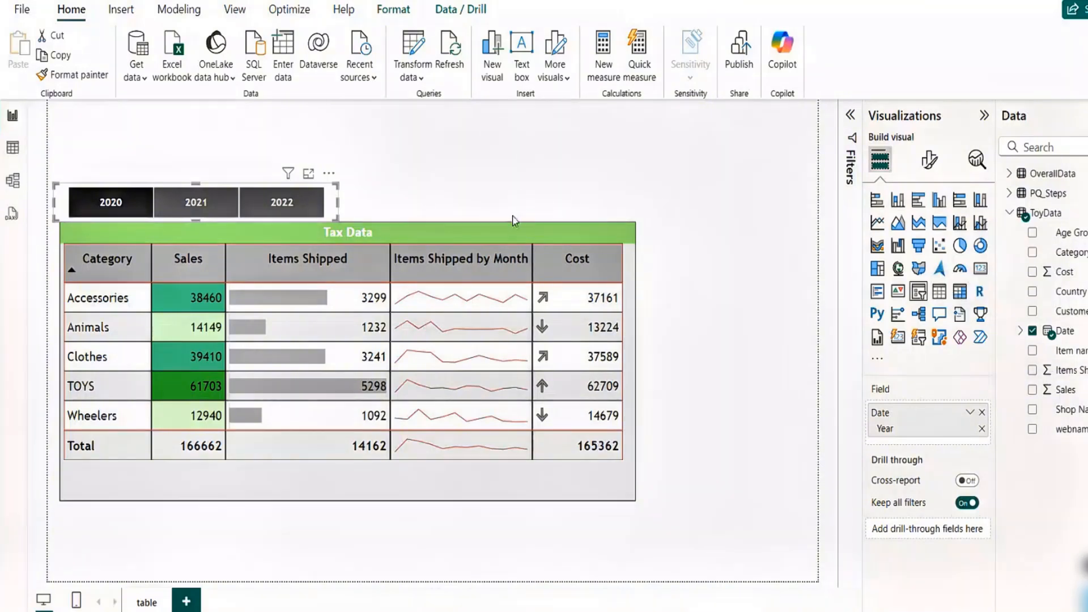
left_click(488, 223)
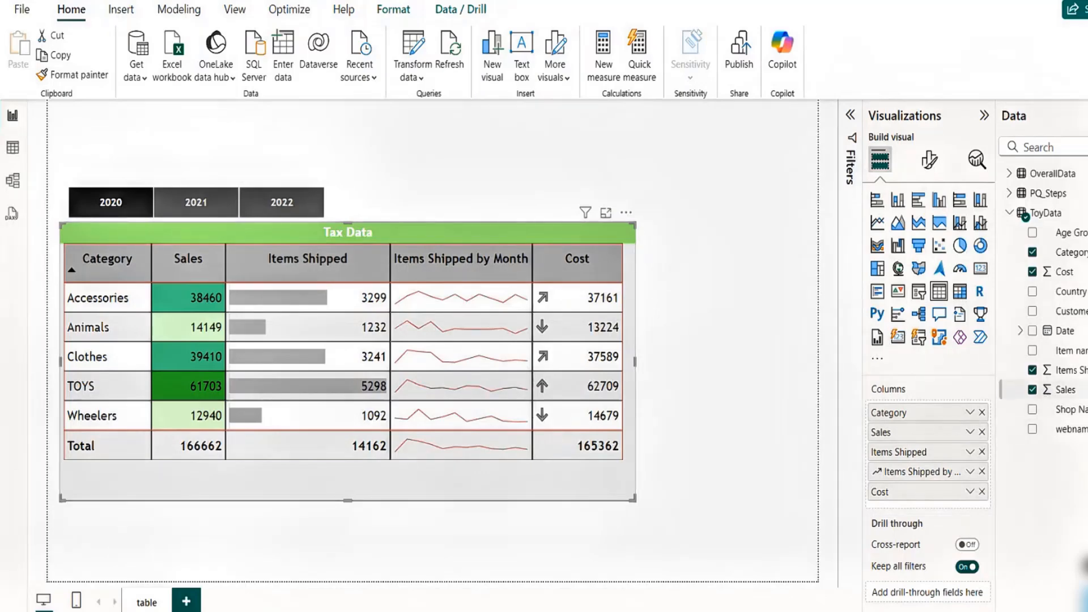
left_click_drag(1074, 391, 903, 449)
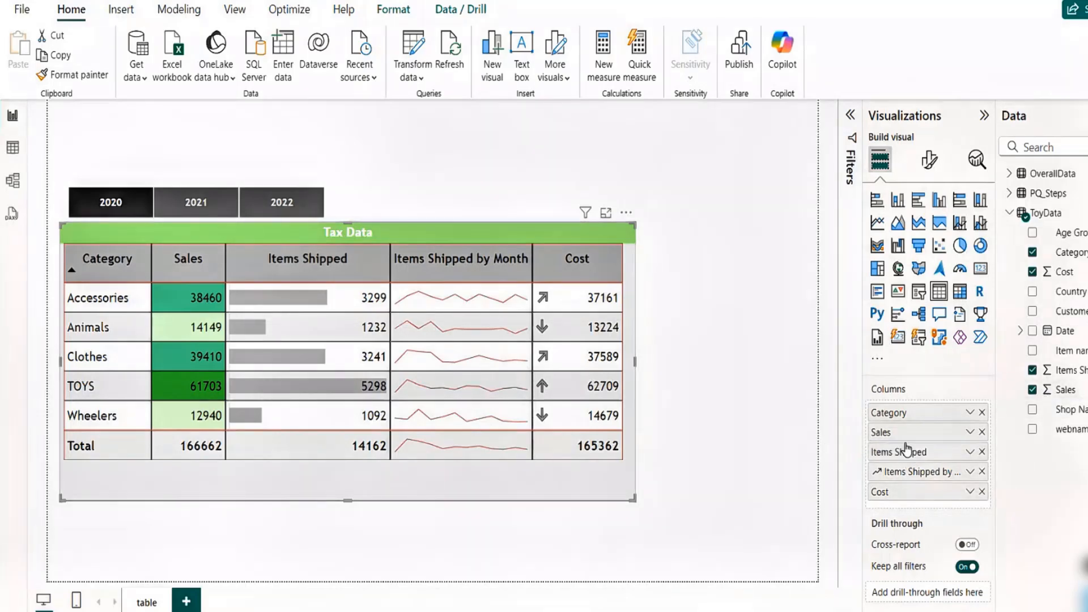
left_click_drag(1064, 390, 923, 508)
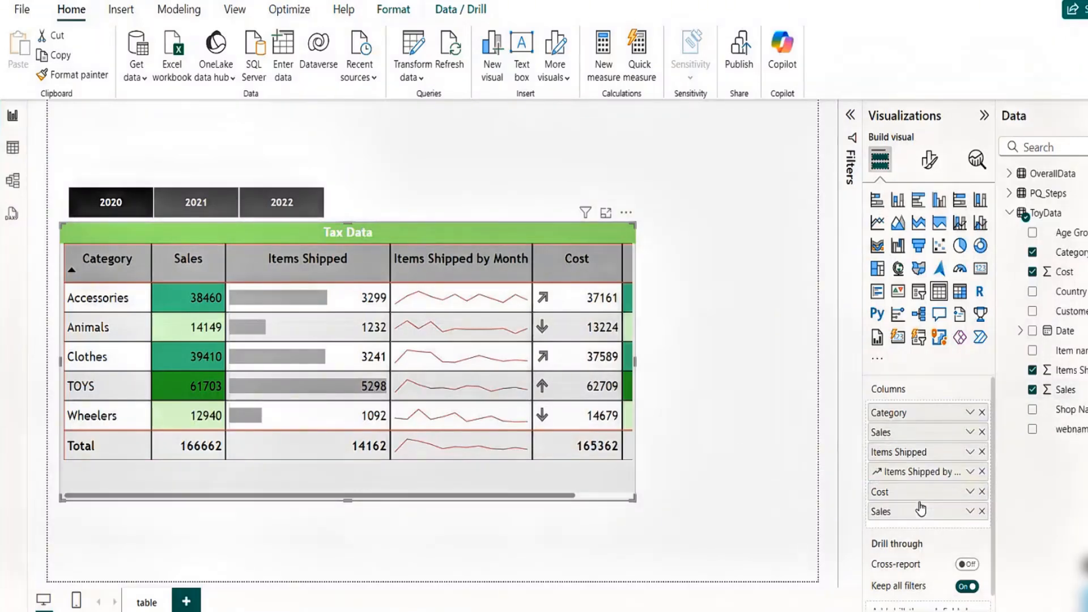
left_click(969, 511)
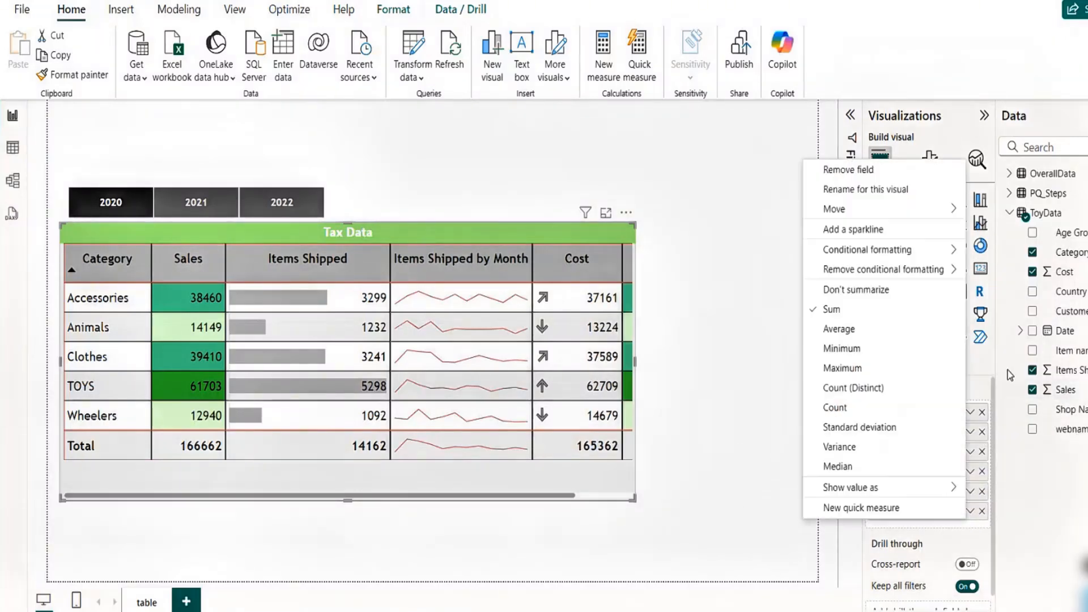
left_click(853, 369)
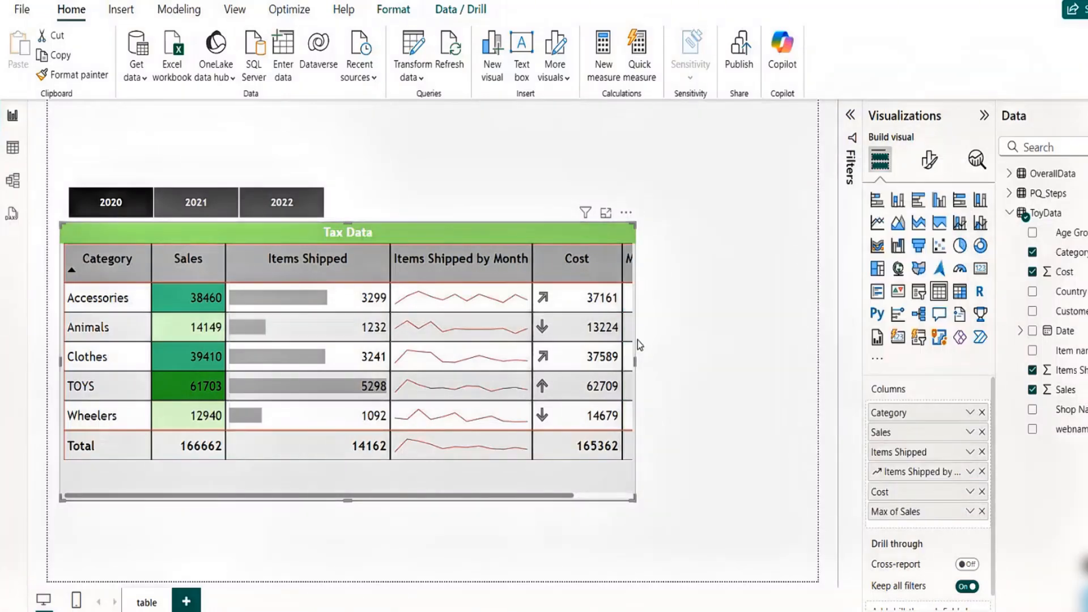
left_click_drag(635, 361, 780, 378)
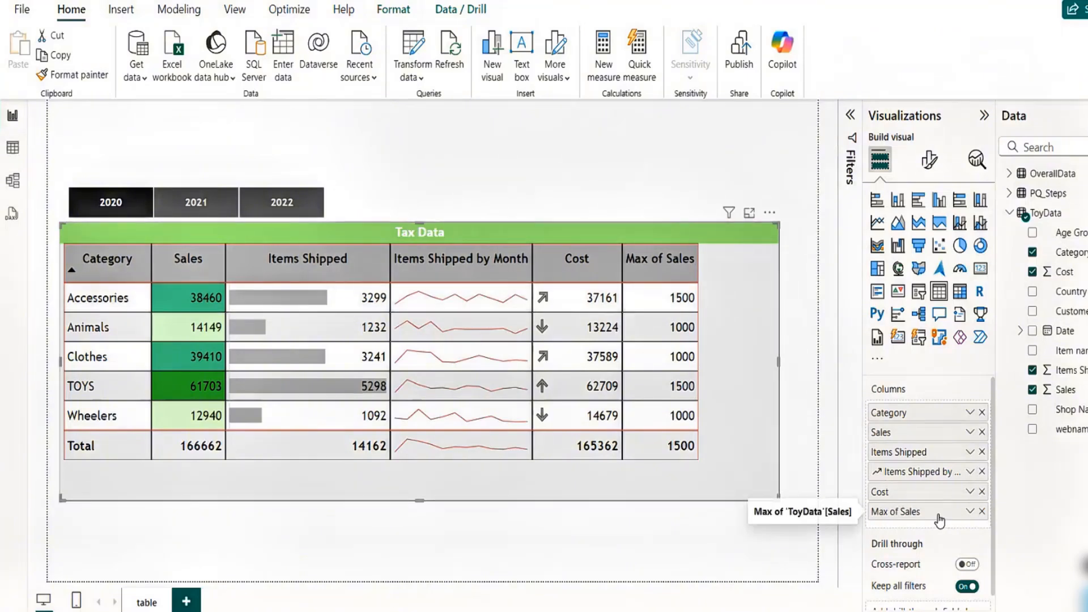
- Rename the Max of Sales column for this visual to Highest Sales
double_click(908, 512)
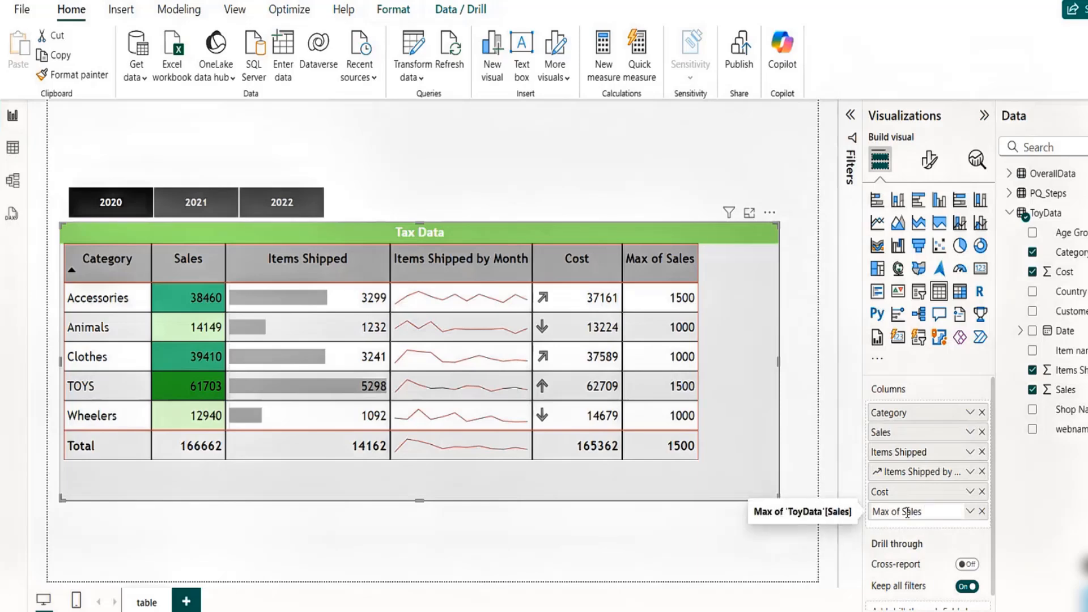
left_click(969, 513)
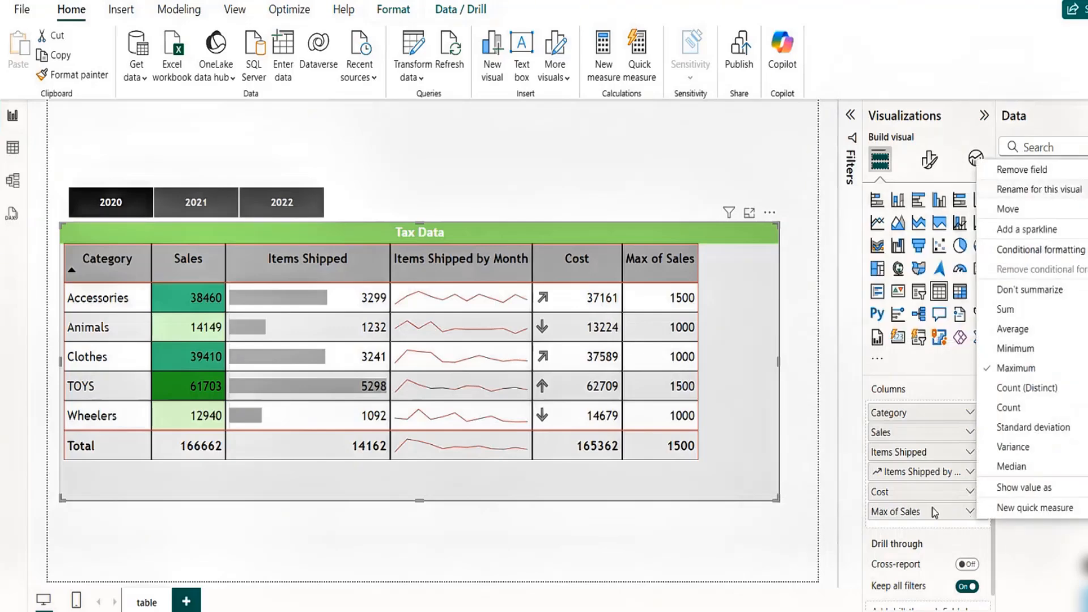
left_click(914, 515)
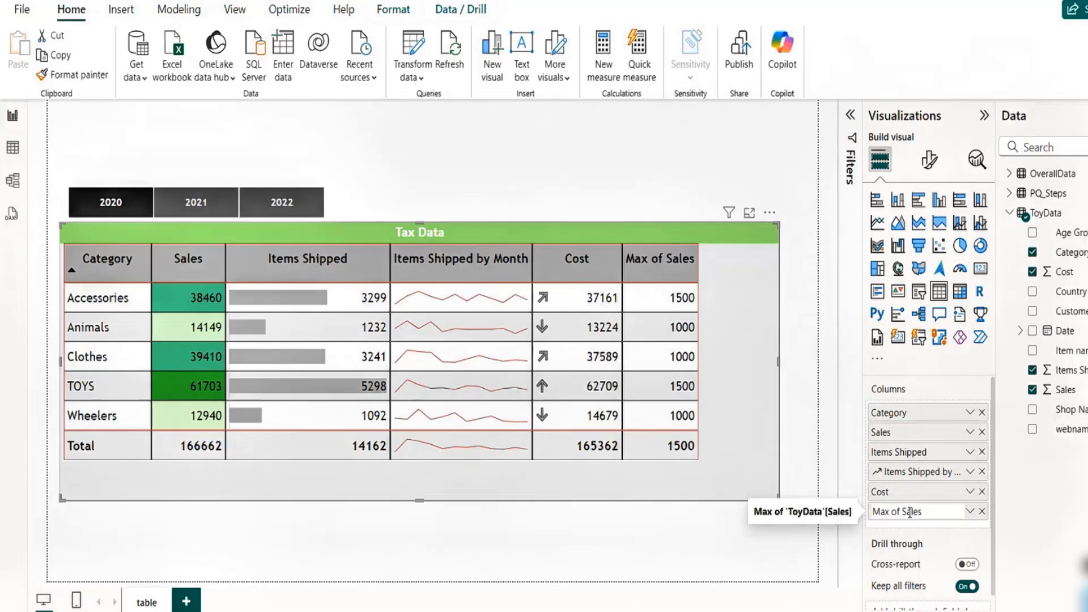
key("BackSpace")
key("BackSpace")
key("BackSpace")
key("BackSpace")
key("BackSpace")
key("BackSpace")
key("BackSpace")
type("Highest")
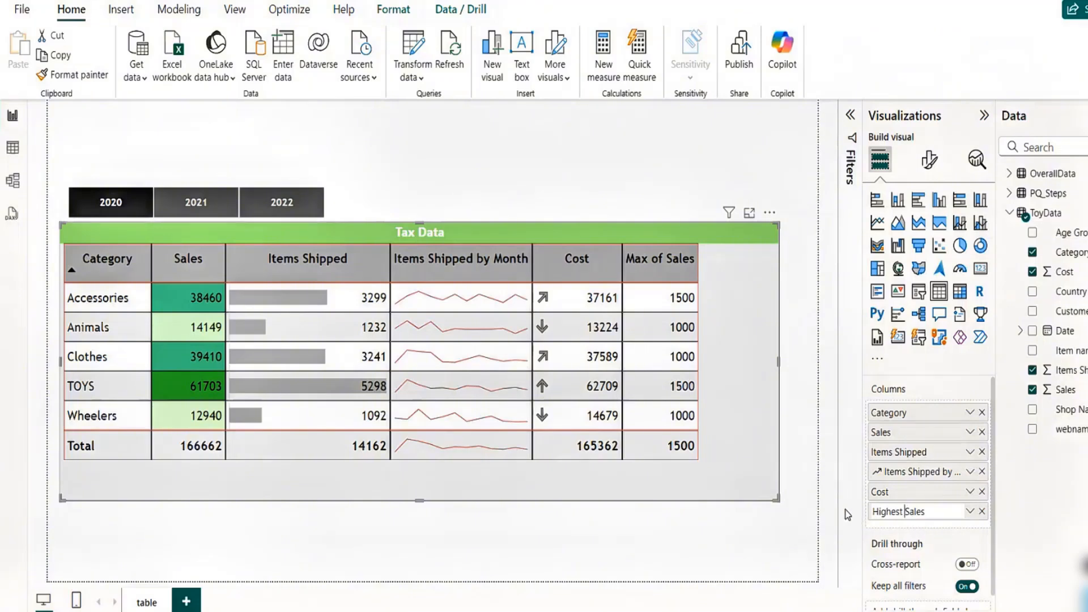
left_click(805, 537)
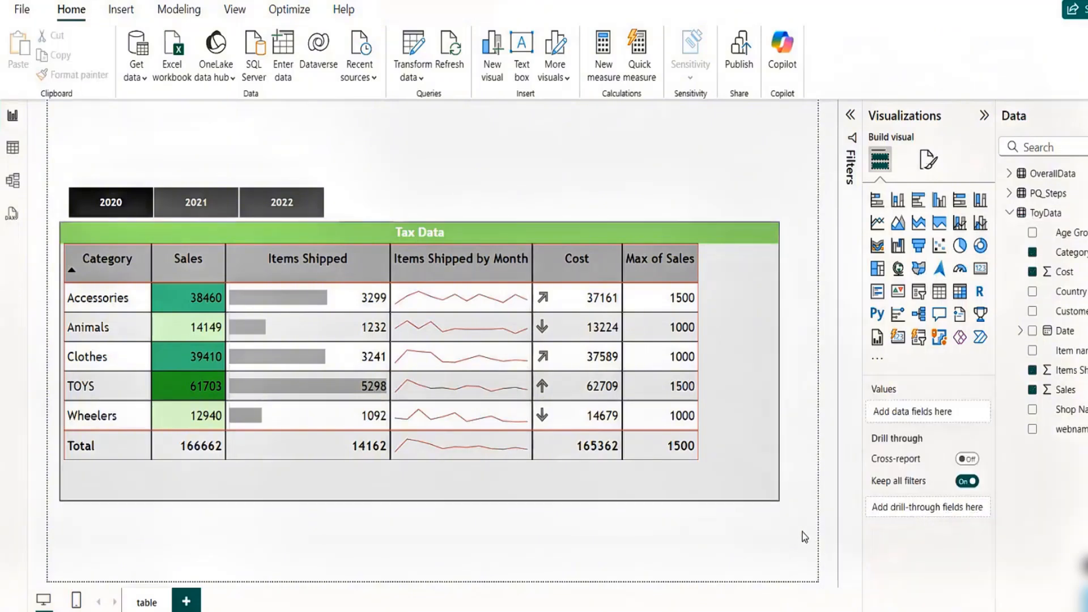
left_click(730, 255)
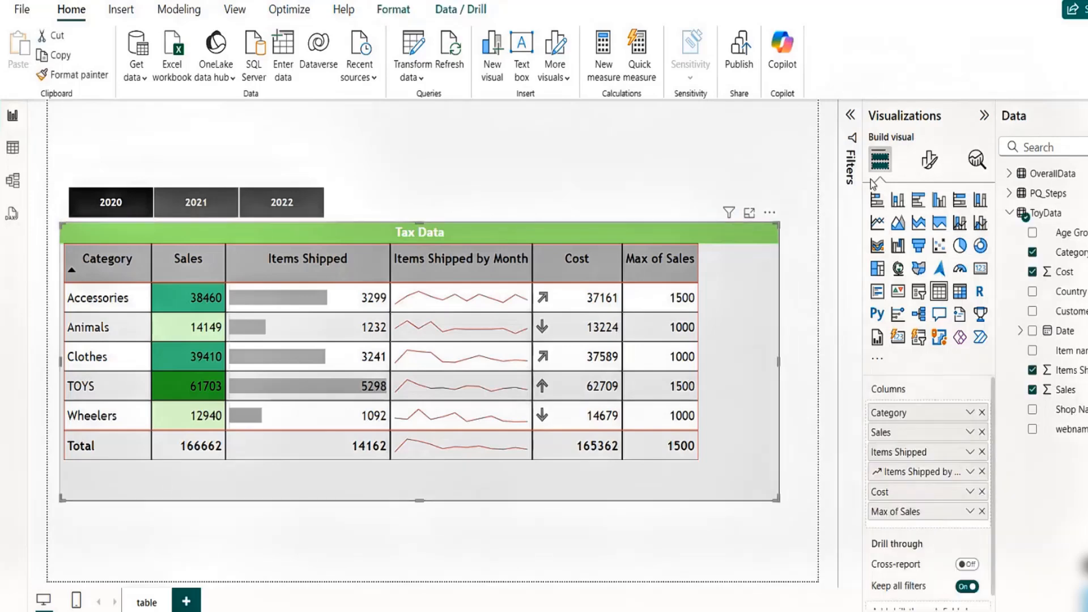
double_click(912, 513)
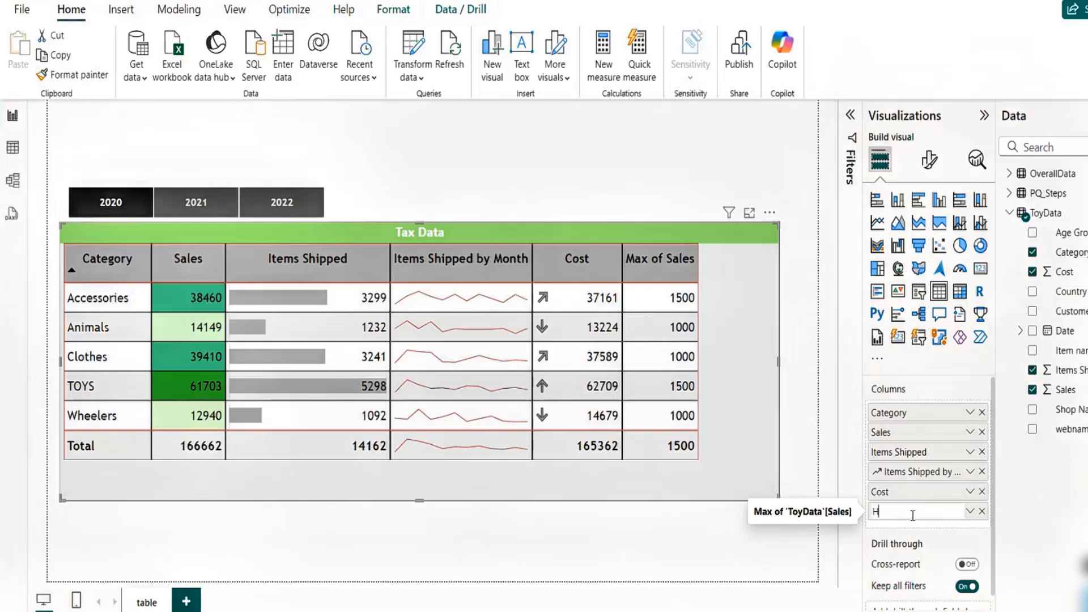
type("Sales")
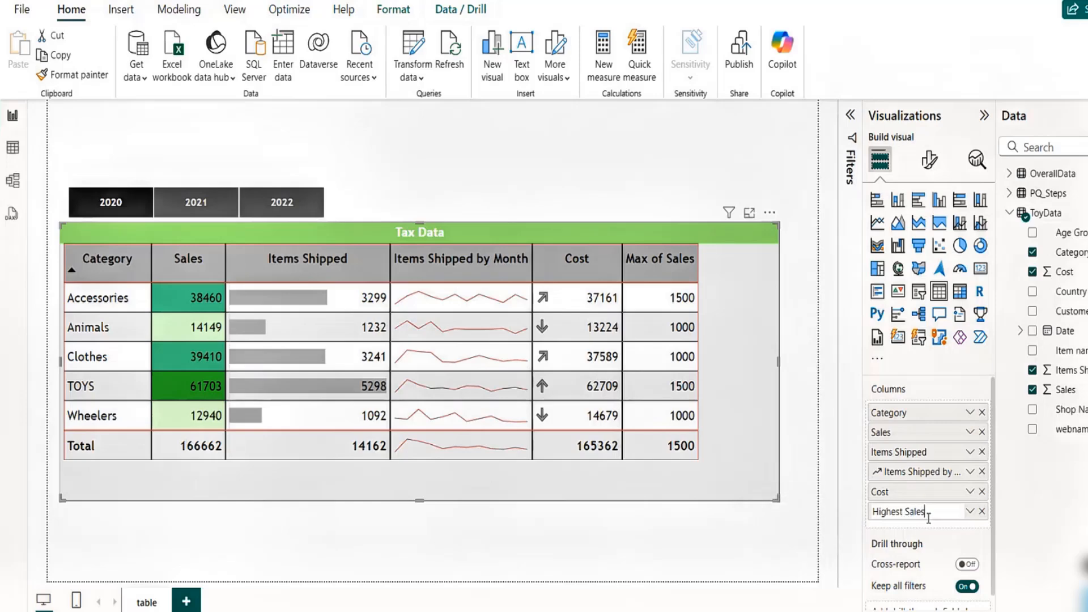
key("Return")
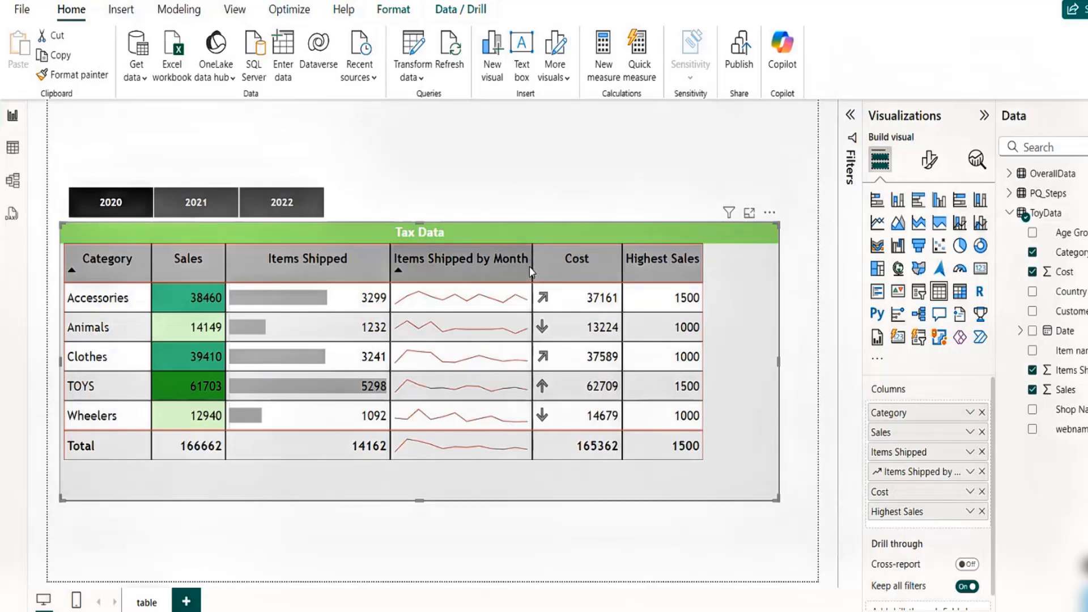
- Adjust the Items Shipped by Month column width so its header wraps onto two lines
left_click_drag(527, 265, 480, 264)
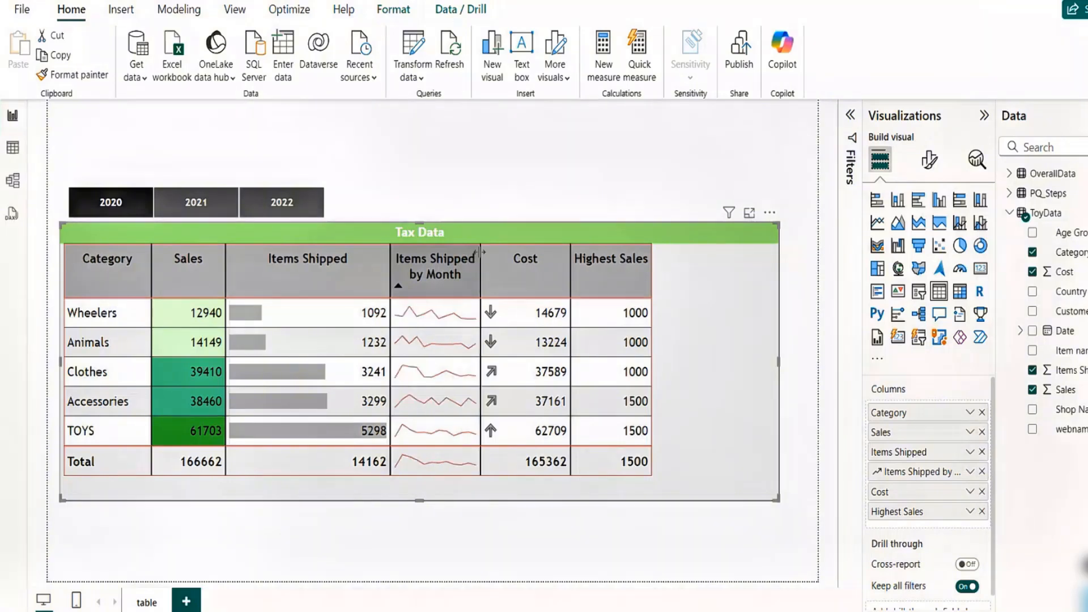
left_click_drag(481, 253, 506, 251)
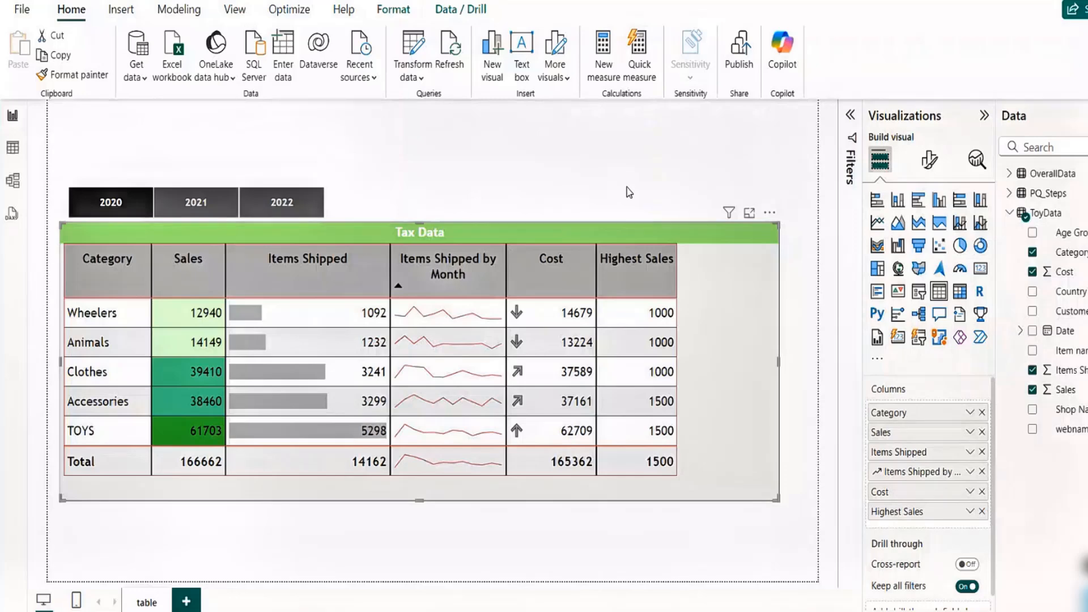
left_click(352, 538)
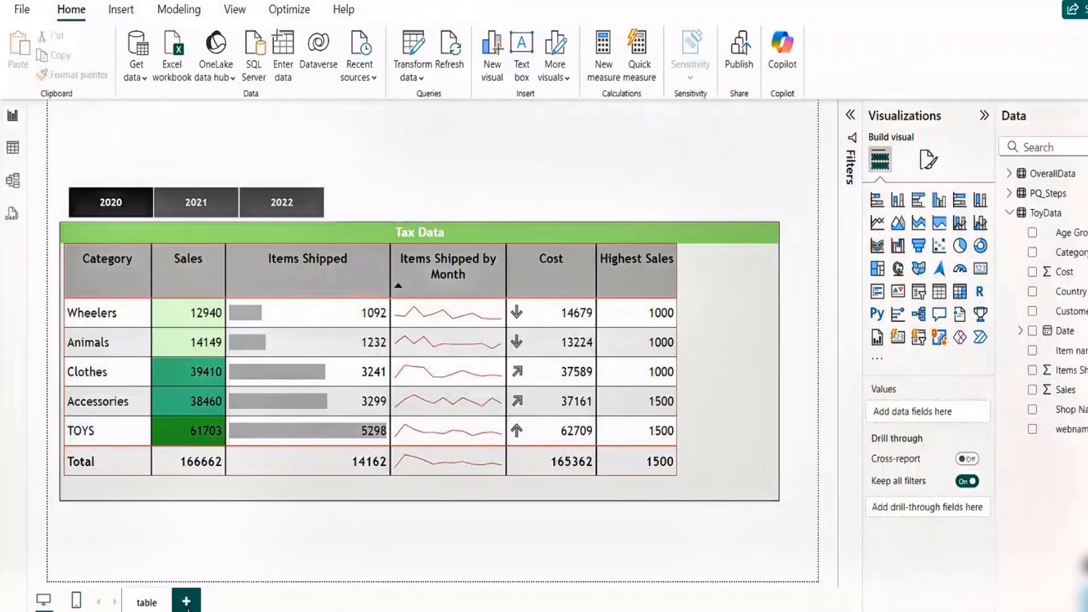
- Add a new report page
left_click(186, 600)
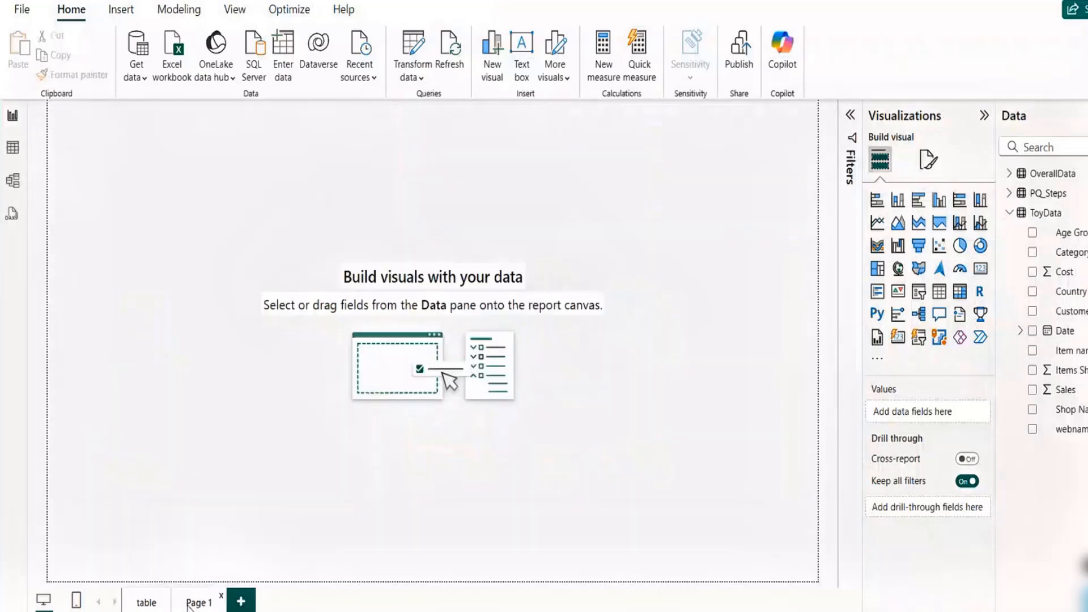
- Return to the table page and select the table visual
left_click(146, 601)
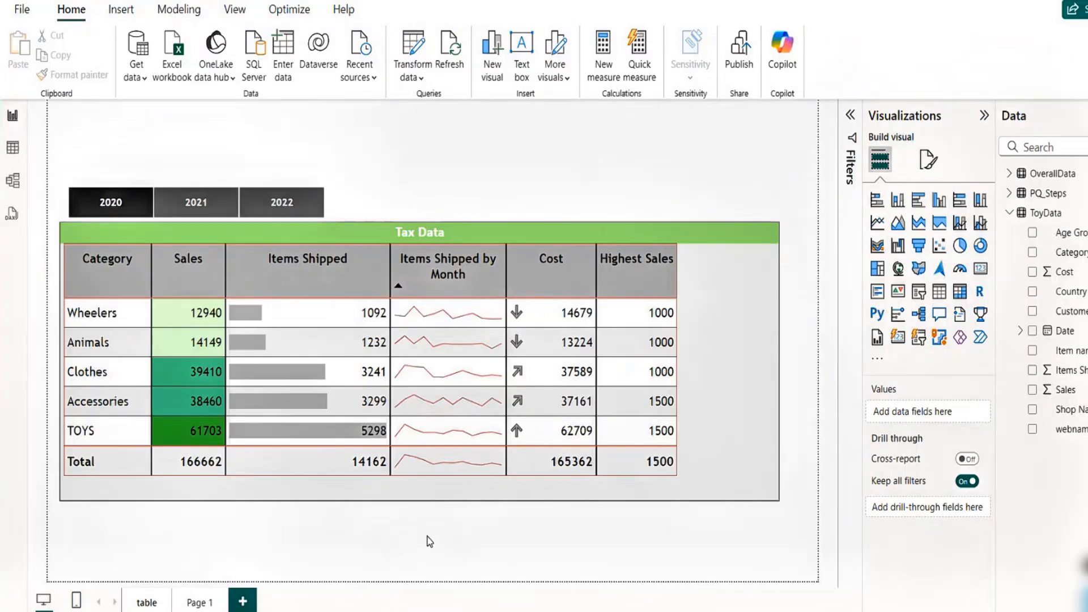
left_click(589, 501)
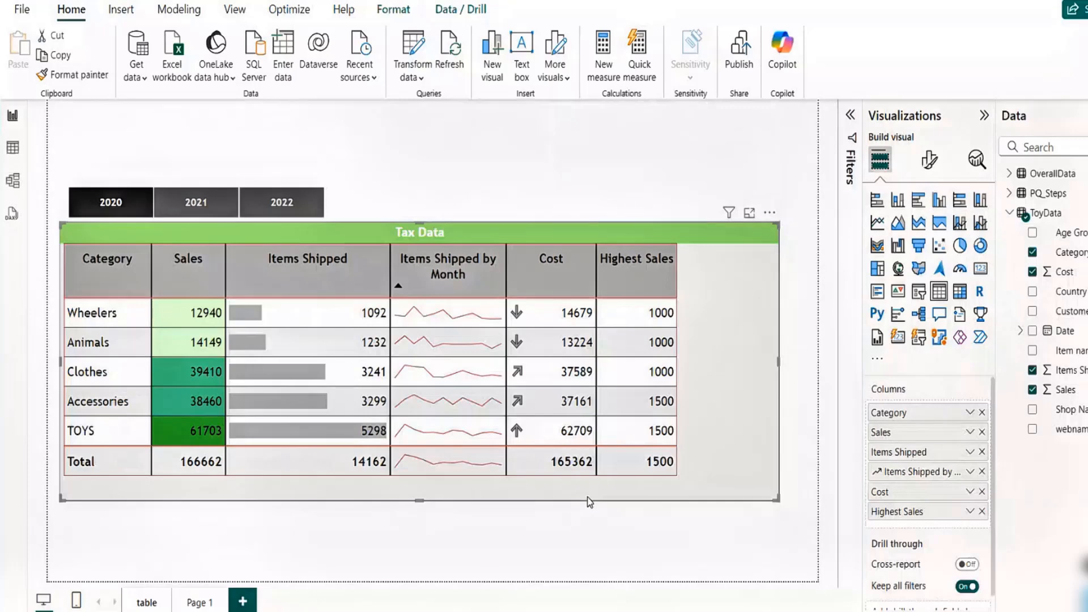
left_click(301, 269, "shift")
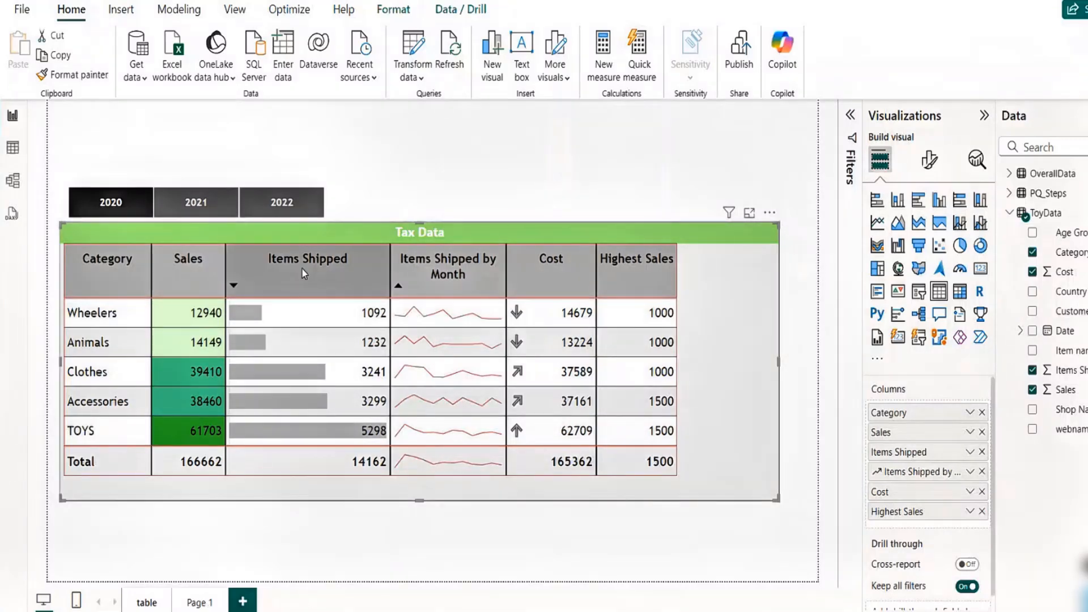
- Switch to Page 1 and insert an empty table visual
left_click(201, 603)
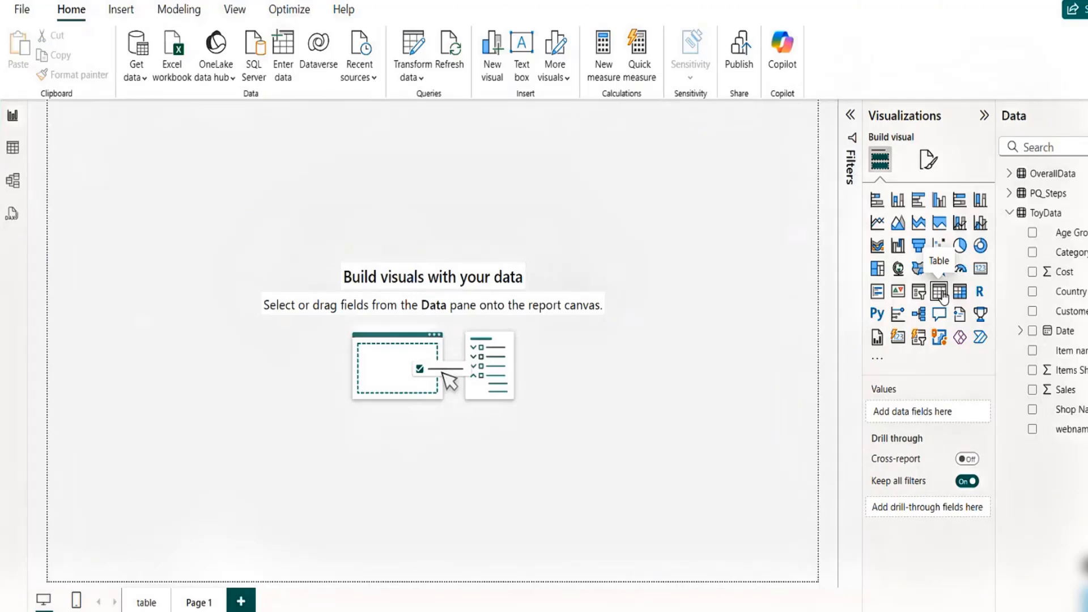
left_click(942, 294)
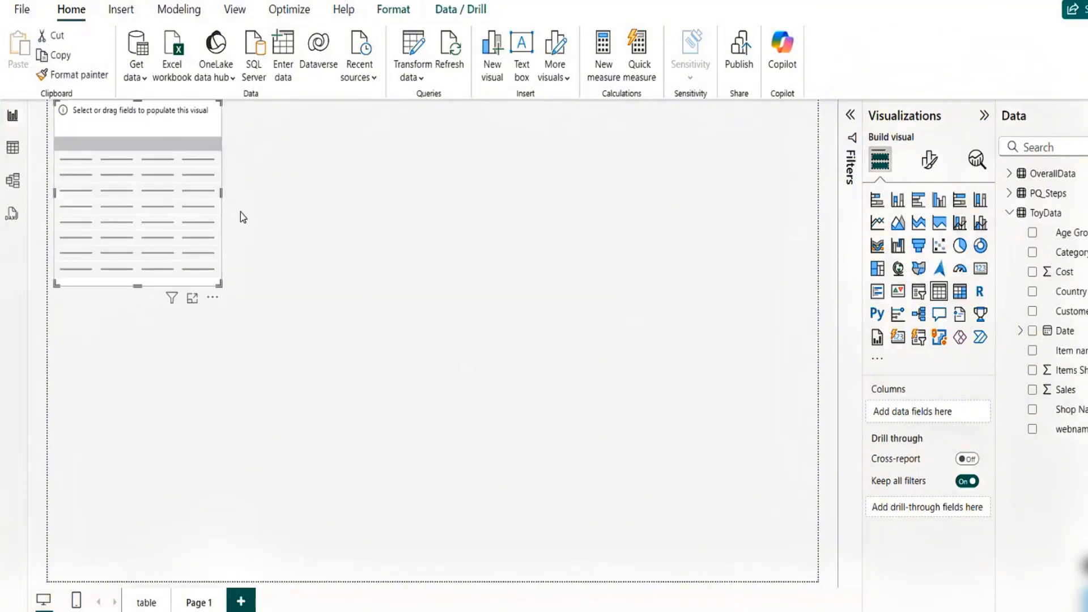
- Move and enlarge the empty table visual across the middle of the page
left_click_drag(197, 216, 319, 298)
left_click_drag(341, 366, 647, 499)
left_click_drag(593, 419, 623, 397)
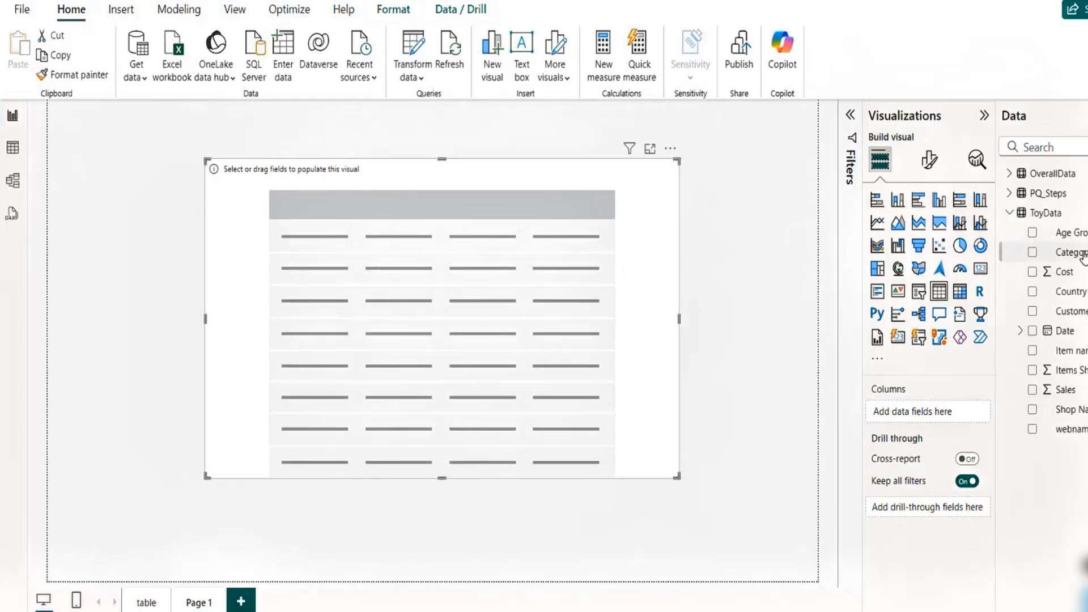
- Add Age Group, Cost, Sales and Items Shipped from ToyData as the table's columns
left_click_drag(1069, 232, 928, 416)
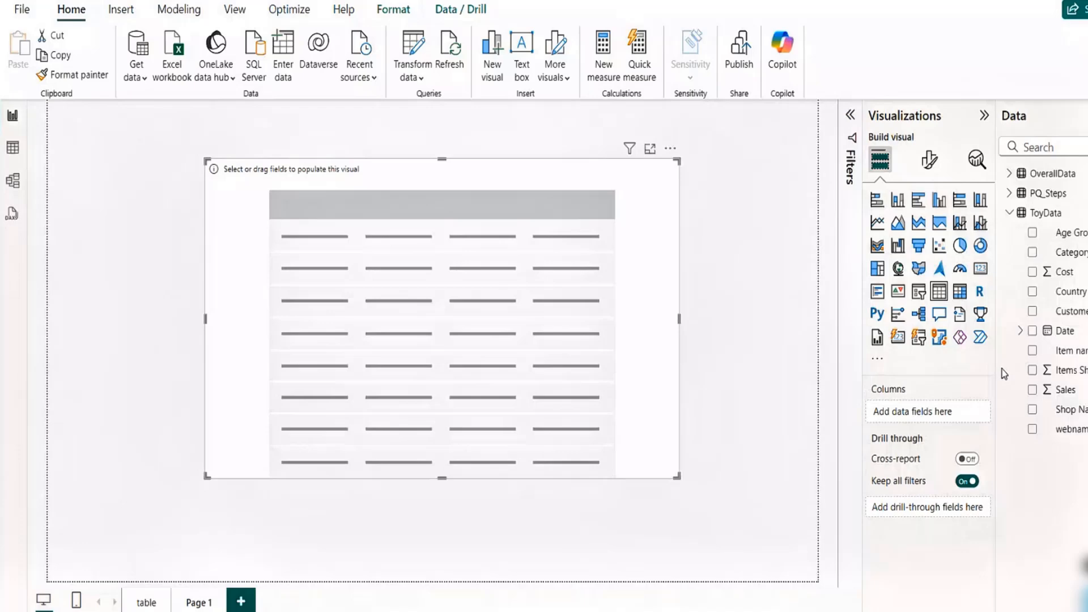
left_click(1032, 233)
left_click(1032, 272)
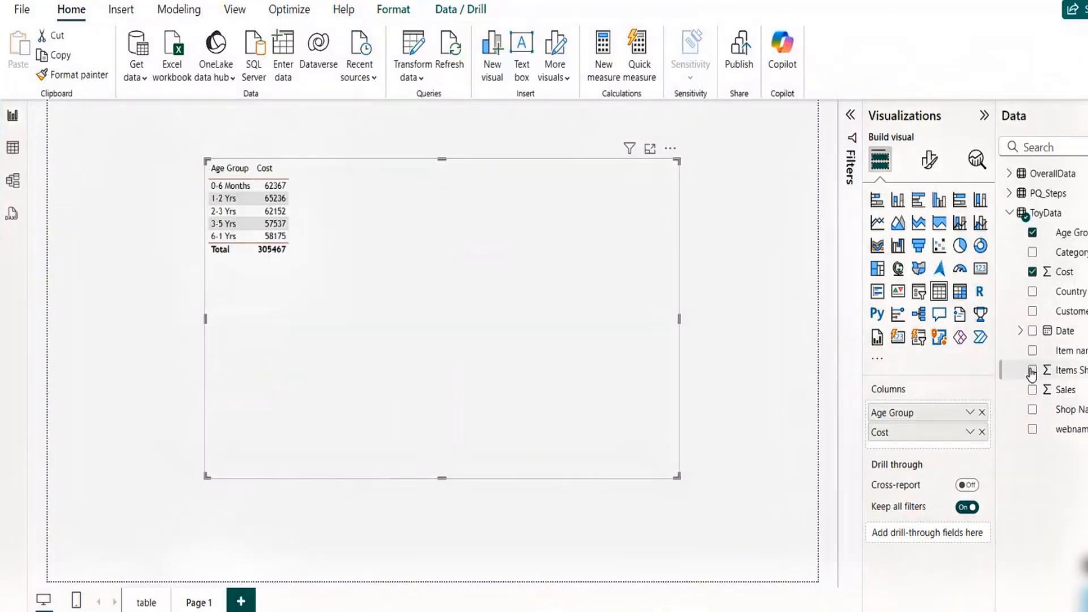
left_click(1032, 390)
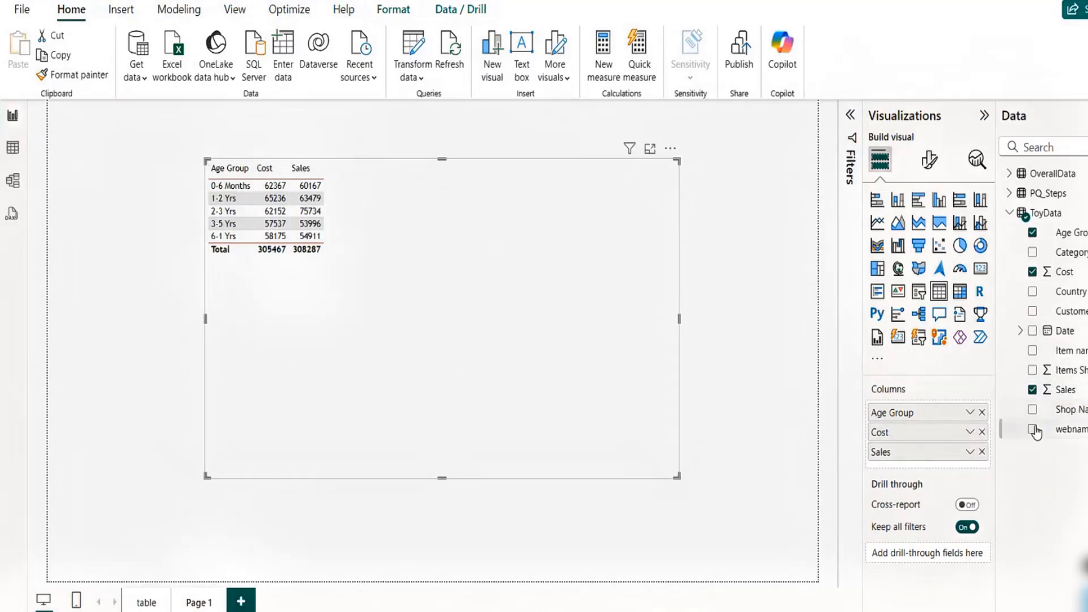
left_click(1033, 370)
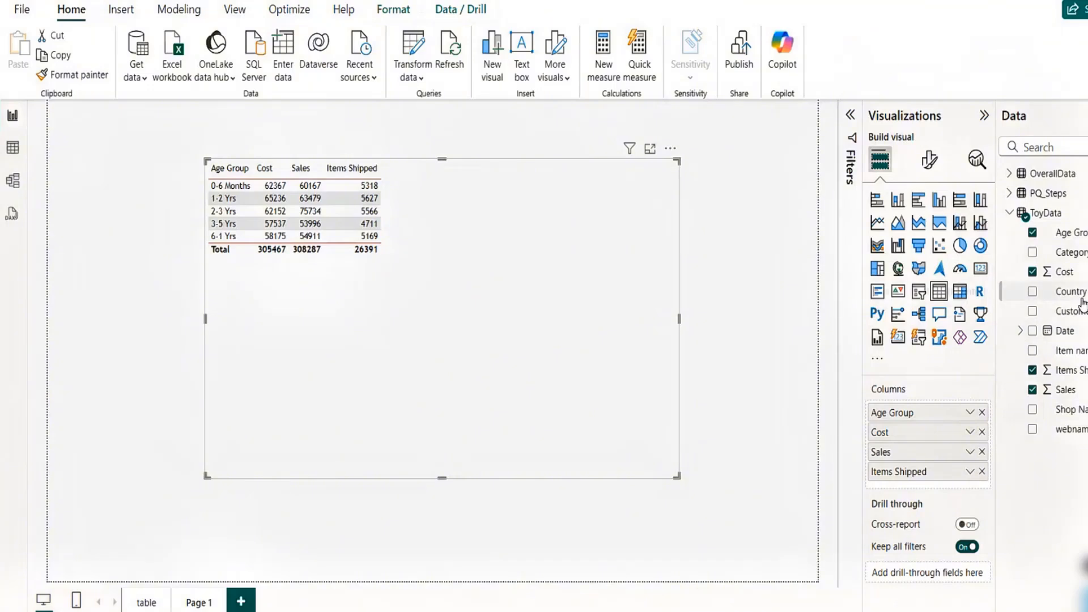
- Apply the Contrast alternating rows style preset to the table
left_click(929, 159)
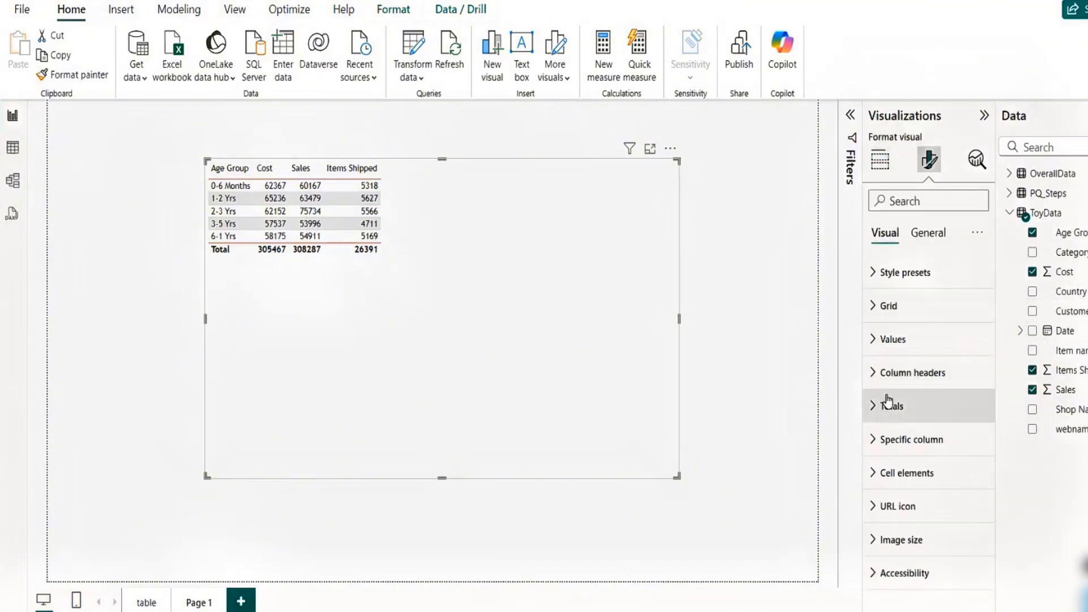
left_click(878, 340)
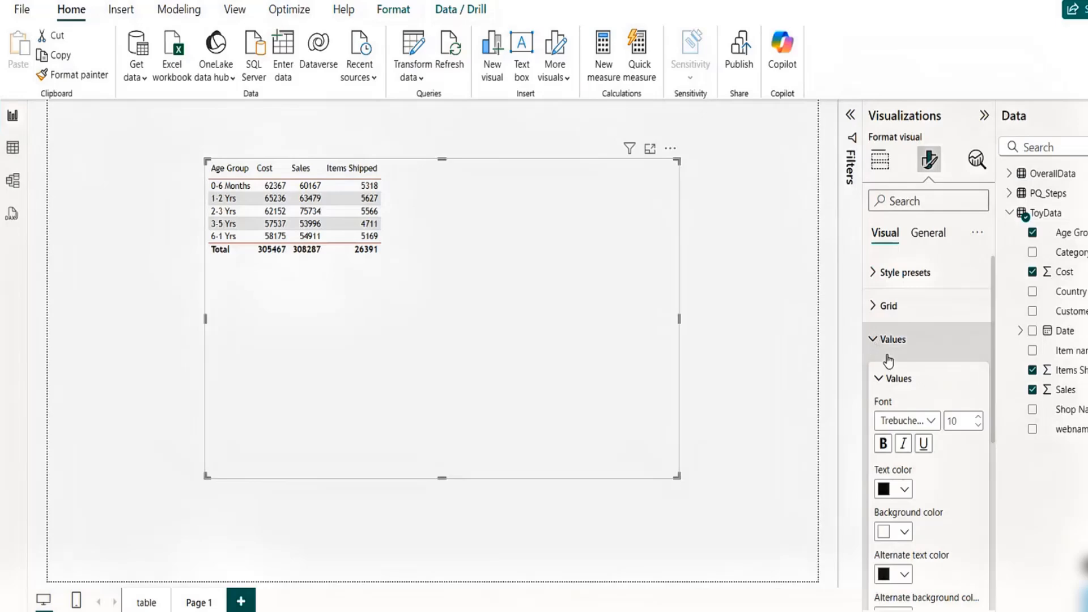
left_click(879, 274)
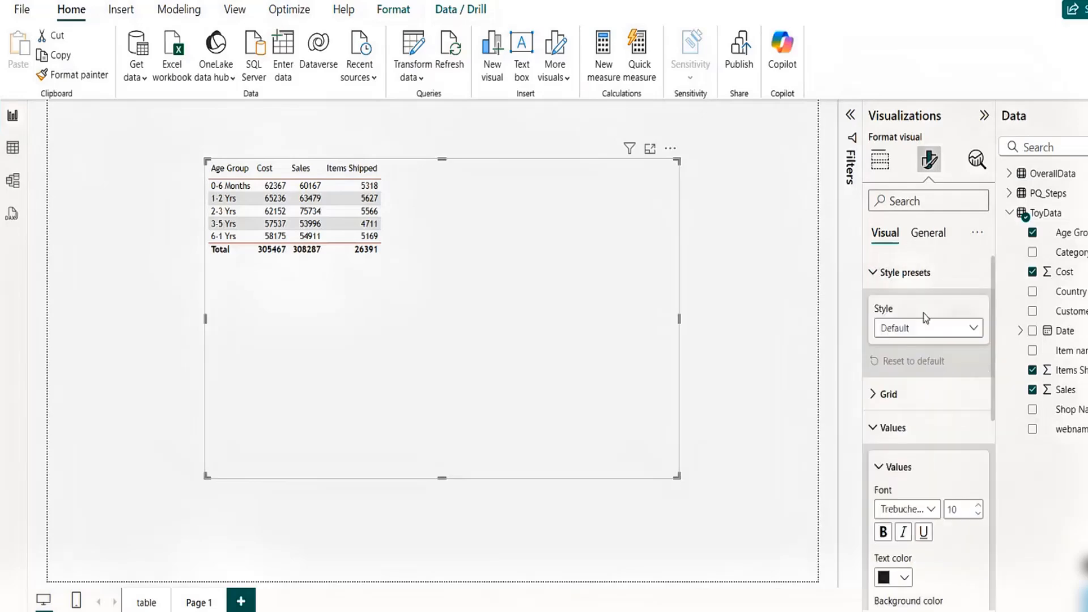
left_click(936, 329)
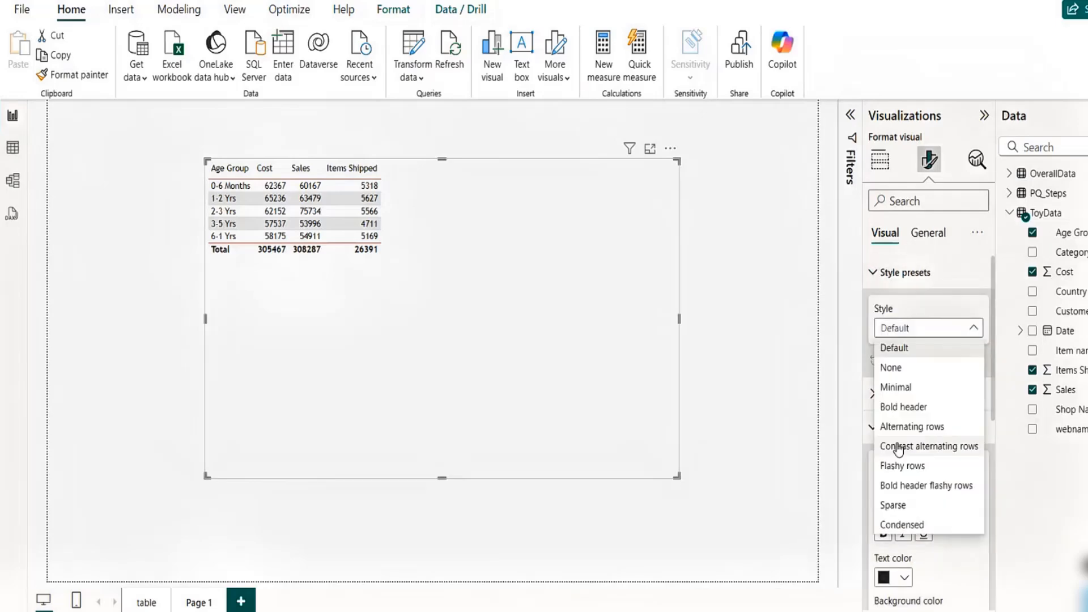
left_click(943, 447)
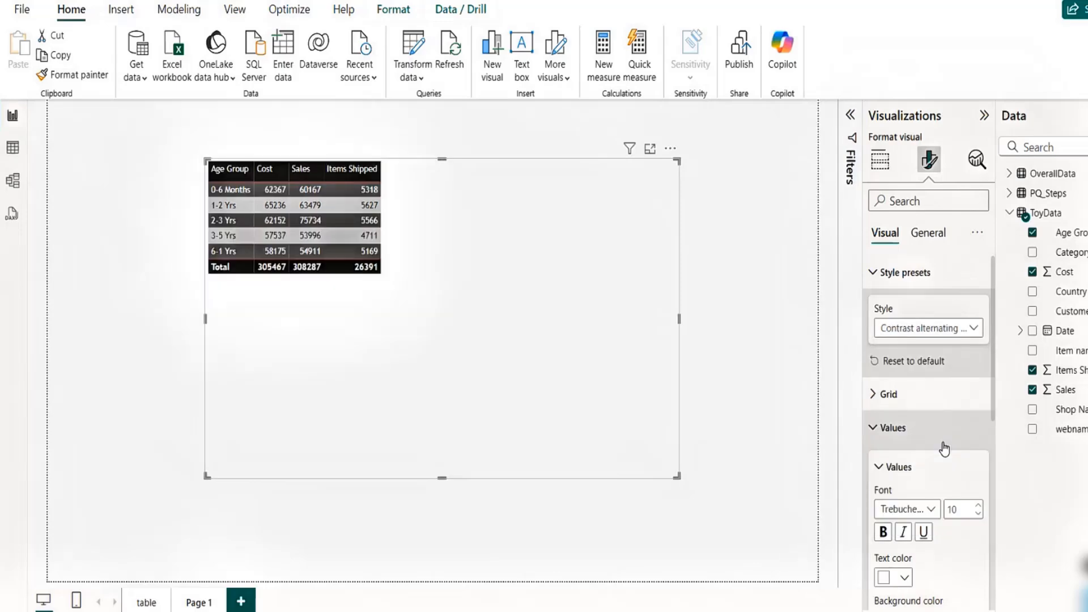
- Set the table's values font size to 23 and widen the visual toward the left
left_click(980, 507)
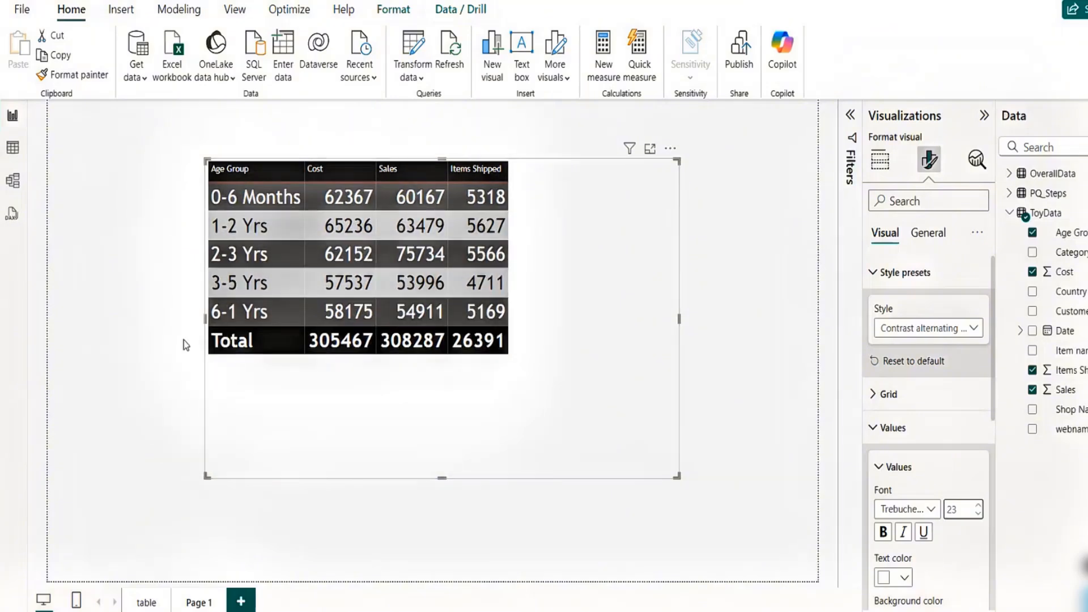
left_click_drag(204, 318, 158, 319)
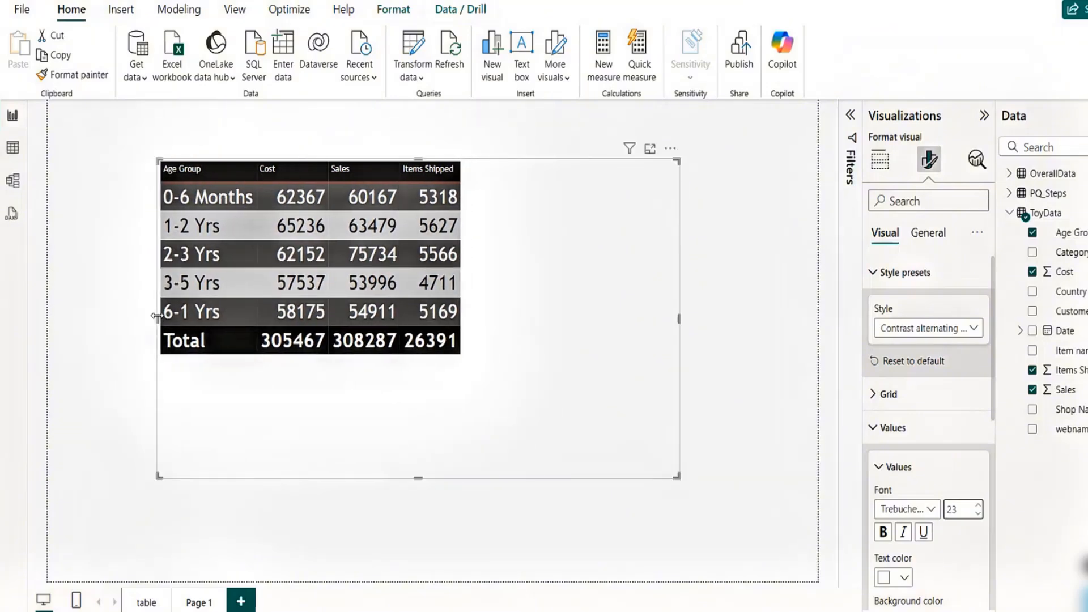
left_click(366, 232)
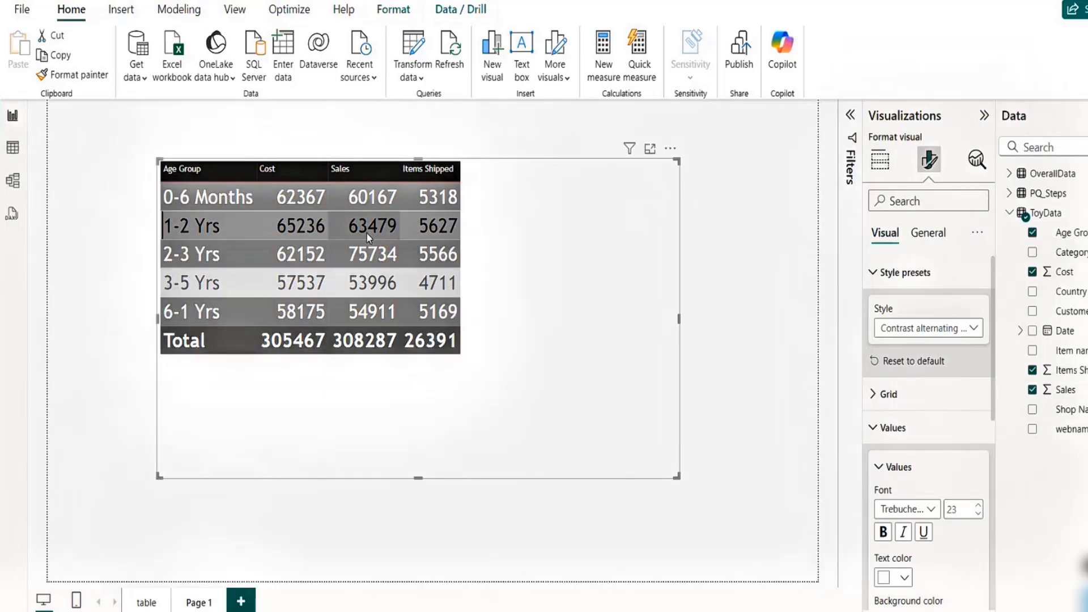
left_click(333, 226)
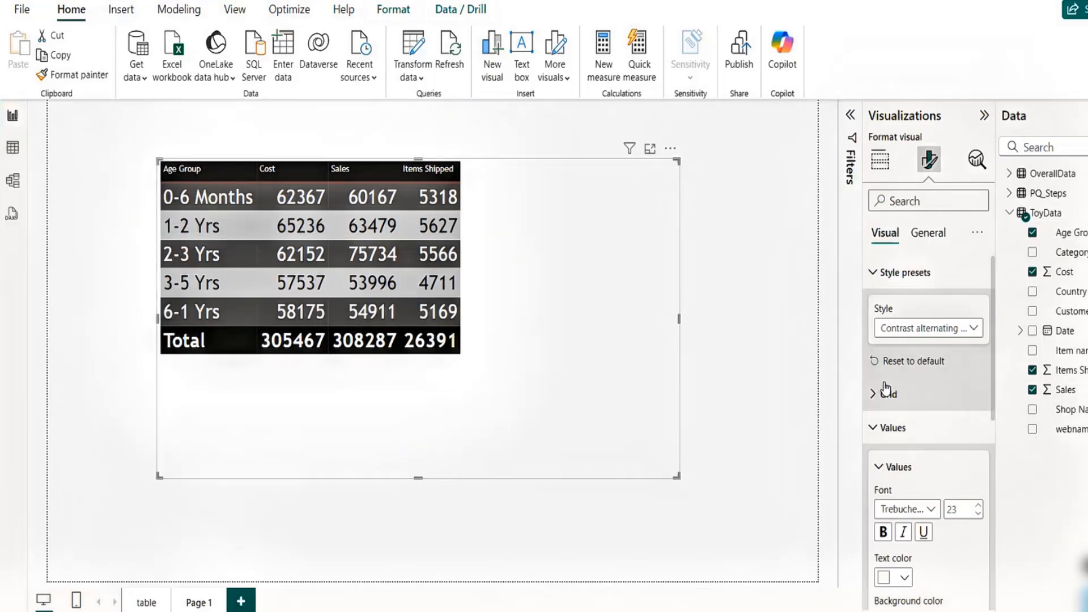
- Examine the Specific column format options and the series list for the table's columns
left_click(875, 430)
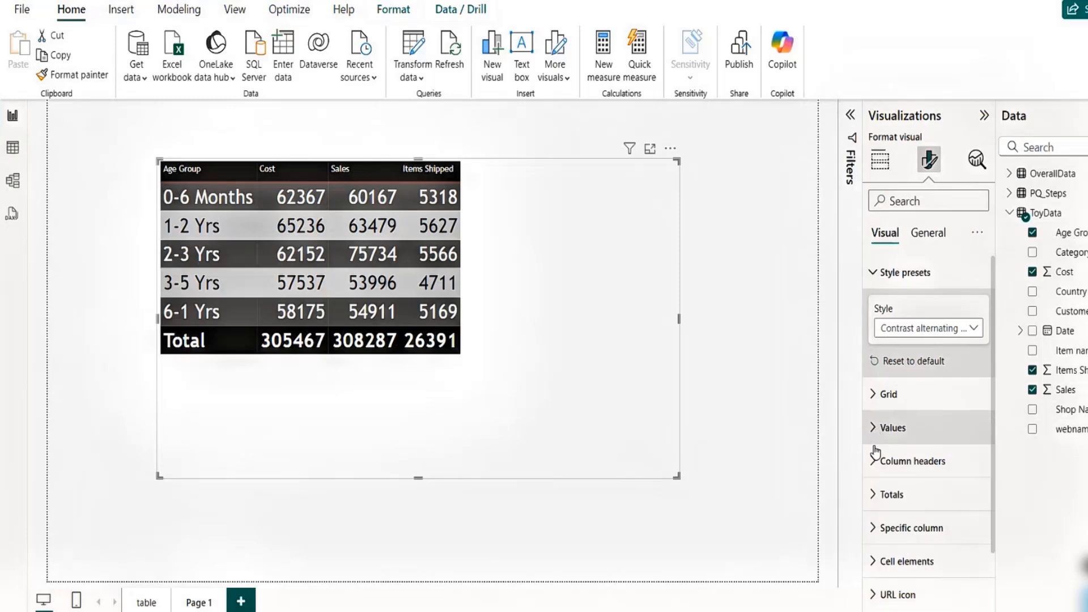
left_click_drag(990, 396, 989, 461)
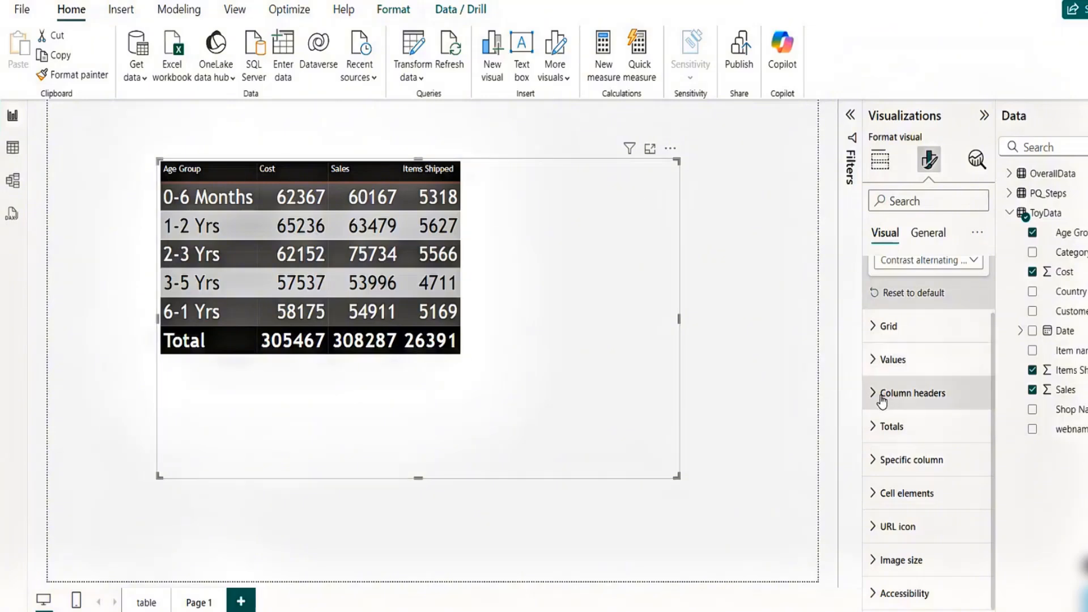
left_click(875, 461)
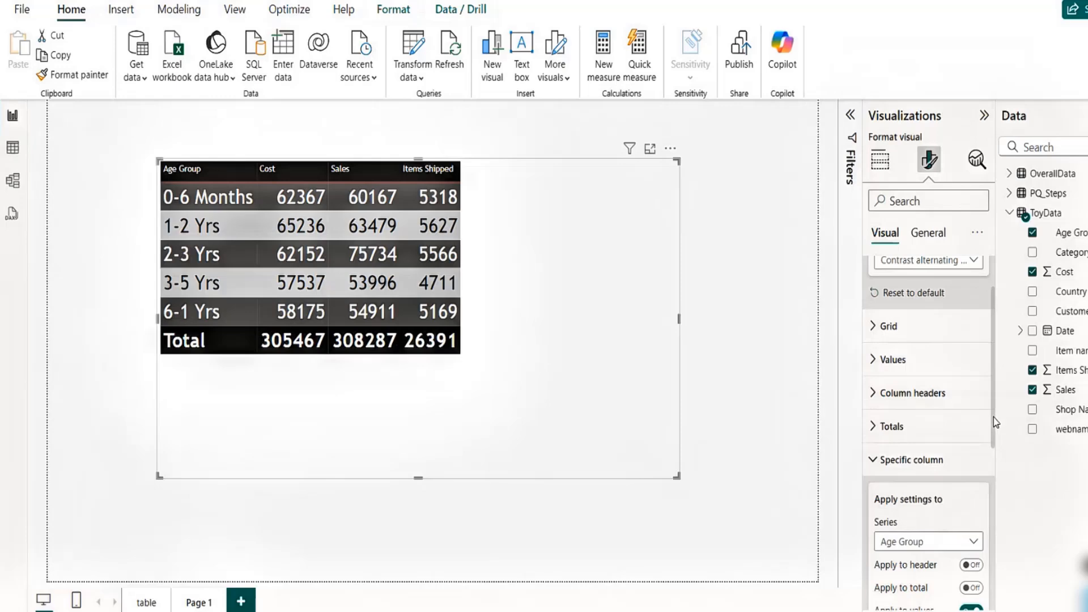
left_click_drag(996, 422, 997, 508)
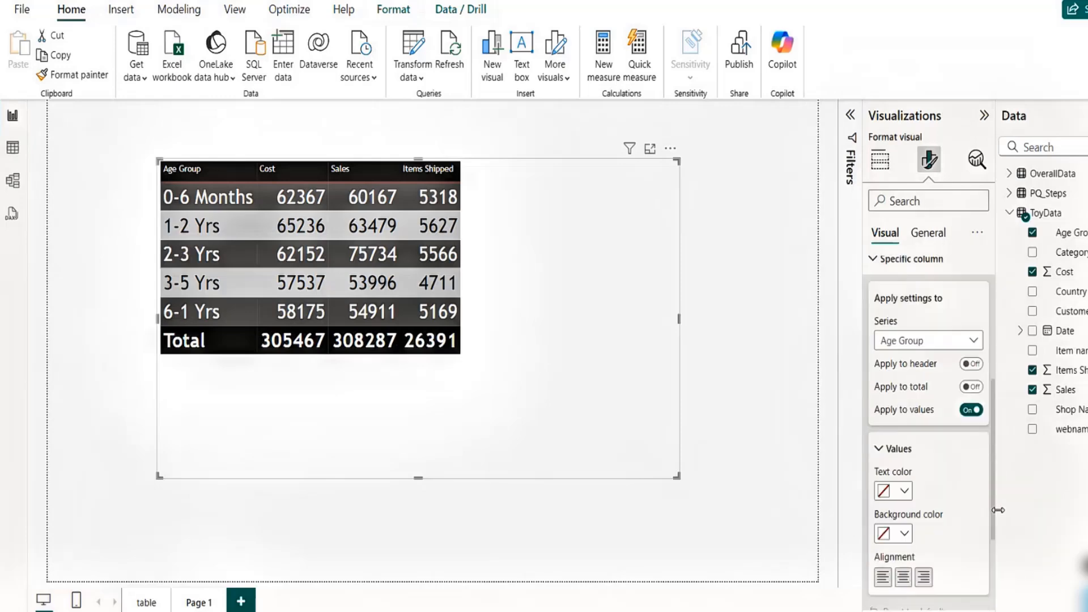
left_click(974, 342)
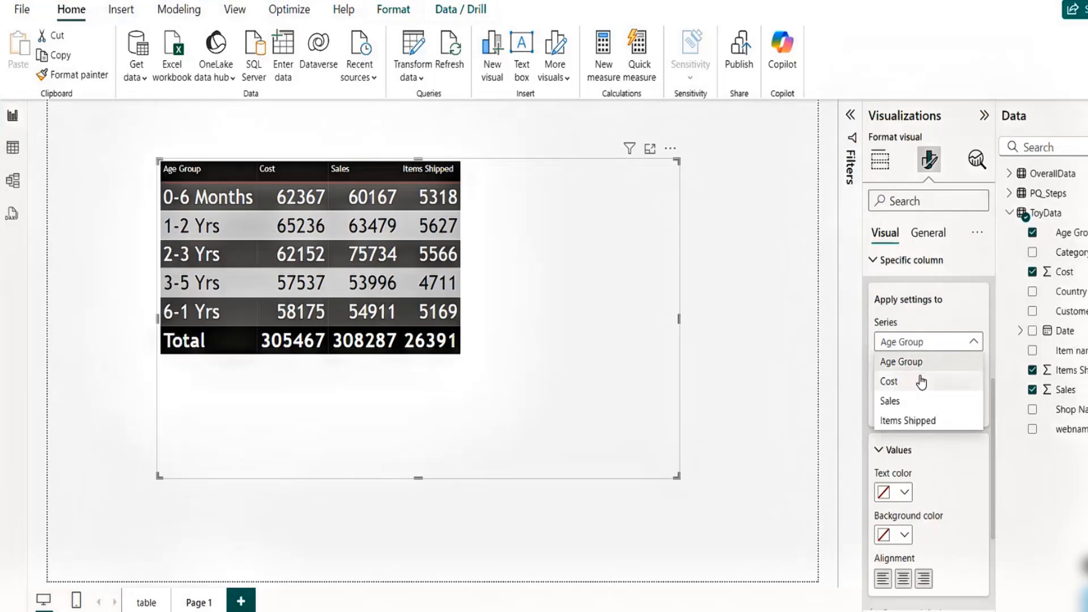
left_click(953, 324)
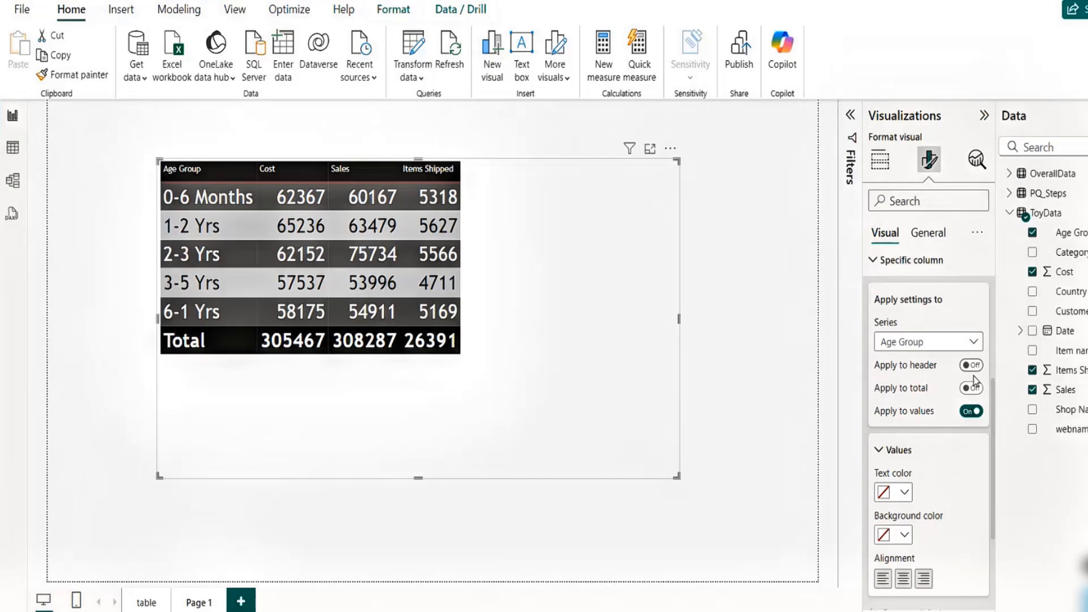
left_click(938, 350)
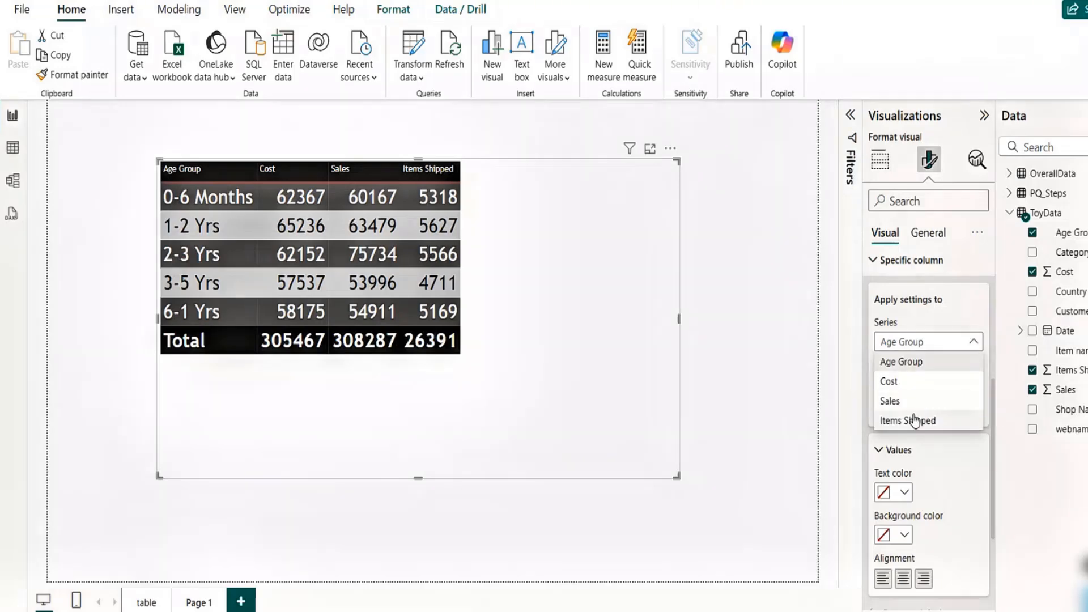
left_click(958, 323)
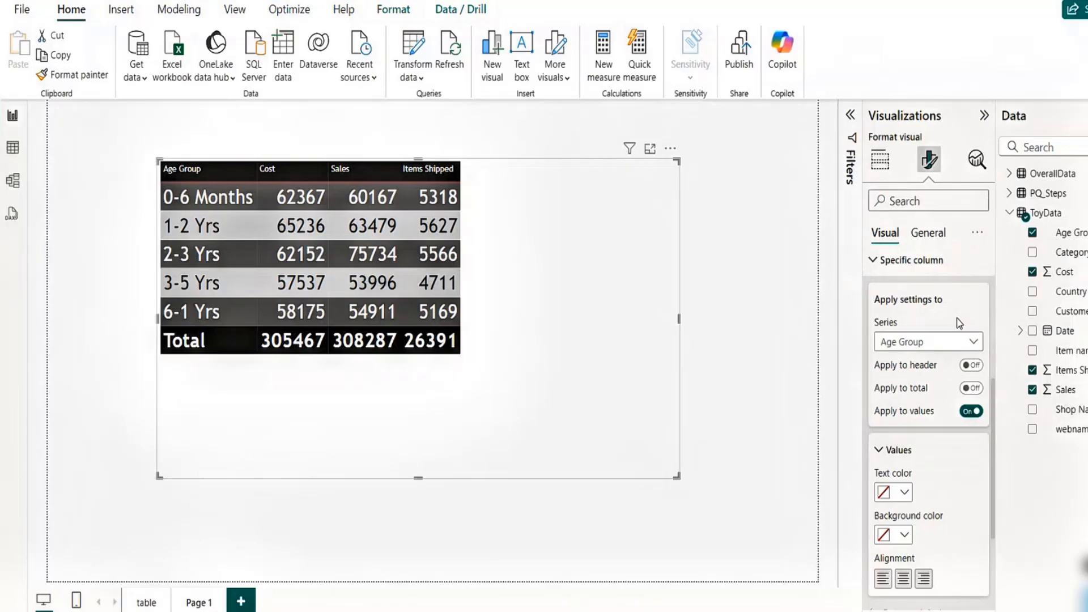
mouse_move(873, 266)
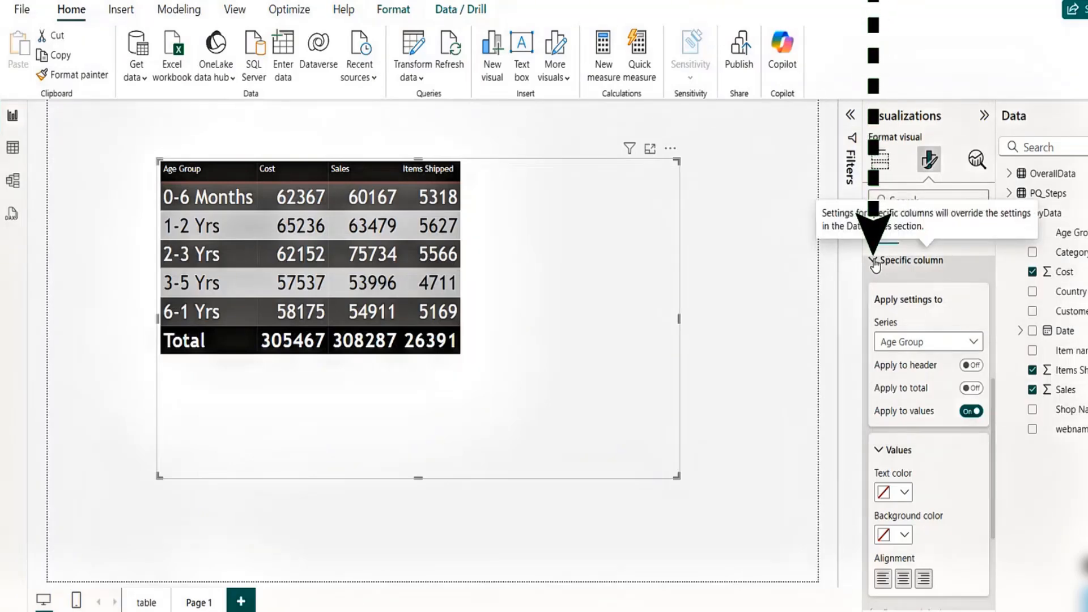
left_click(874, 262)
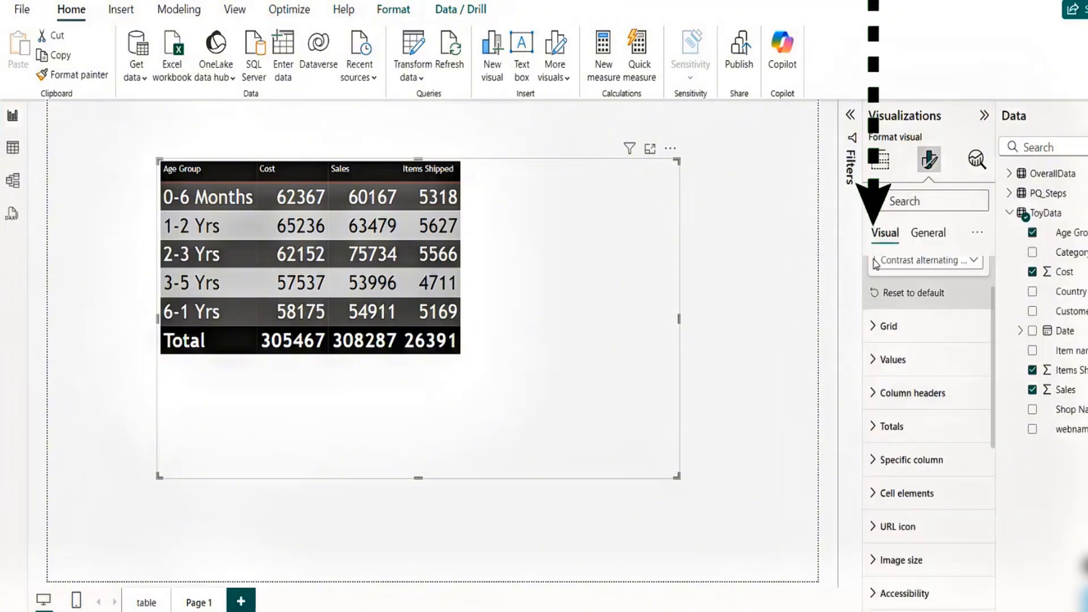
left_click(876, 396)
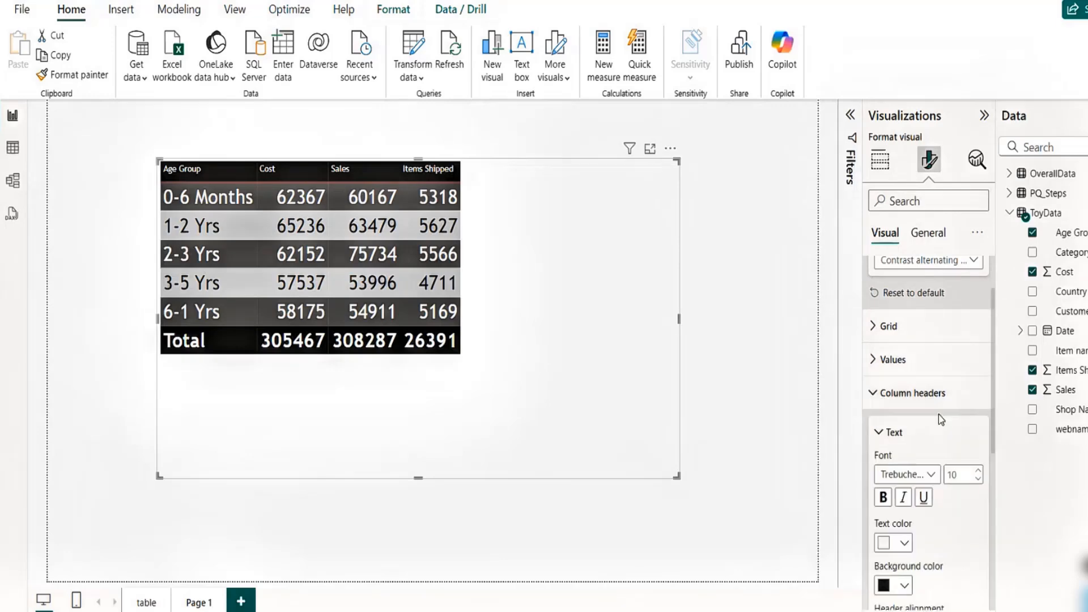
left_click_drag(992, 412, 990, 473)
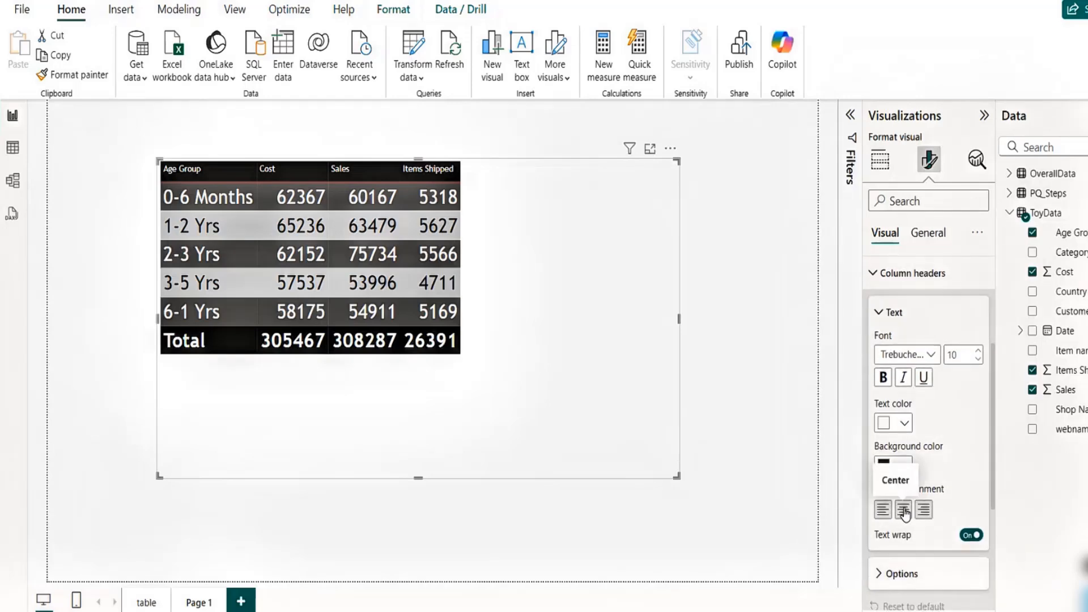
left_click(903, 510)
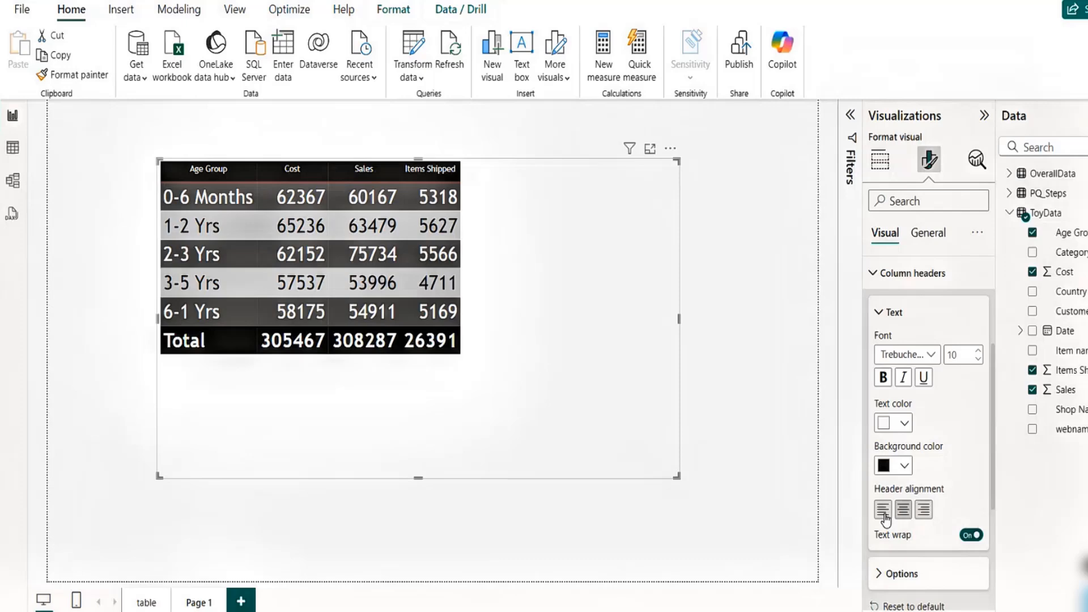
left_click(882, 509)
left_click(879, 311)
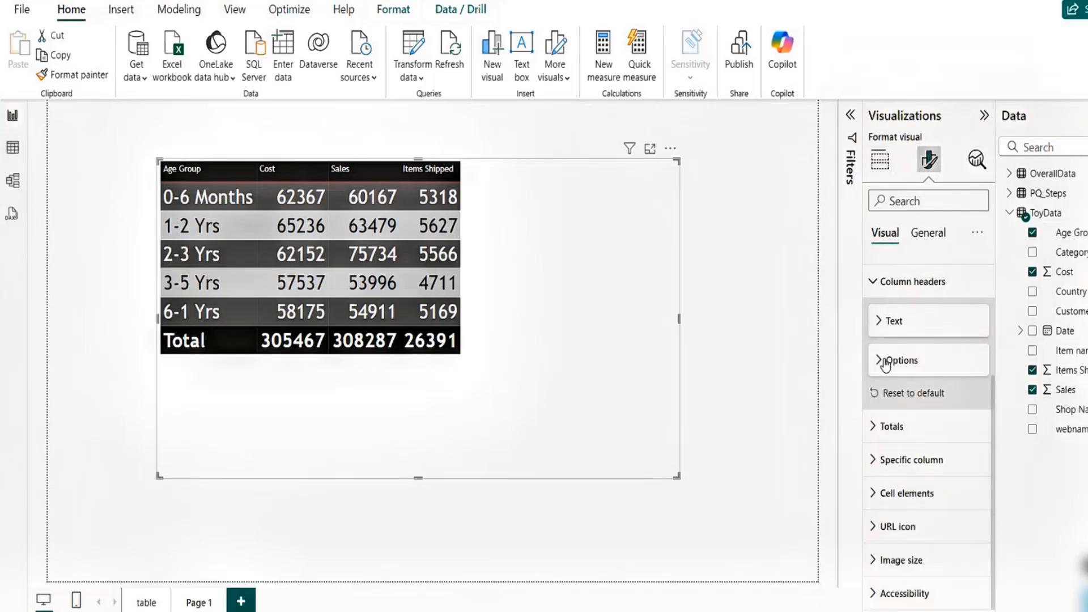
- Center-align the Age Group column, applying the setting to its header, total and values
left_click(872, 433)
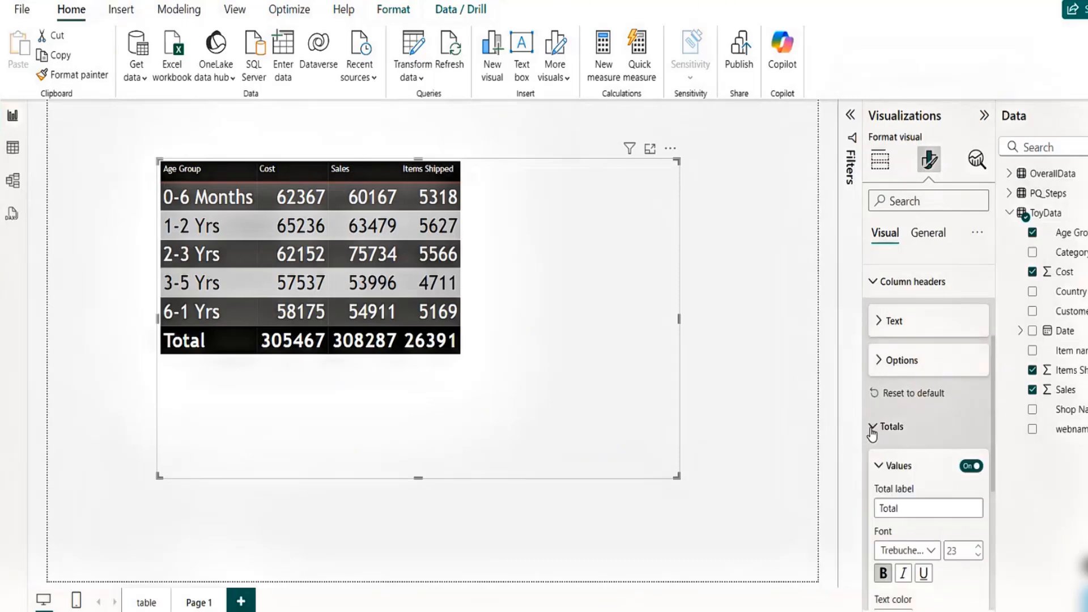
left_click(872, 431)
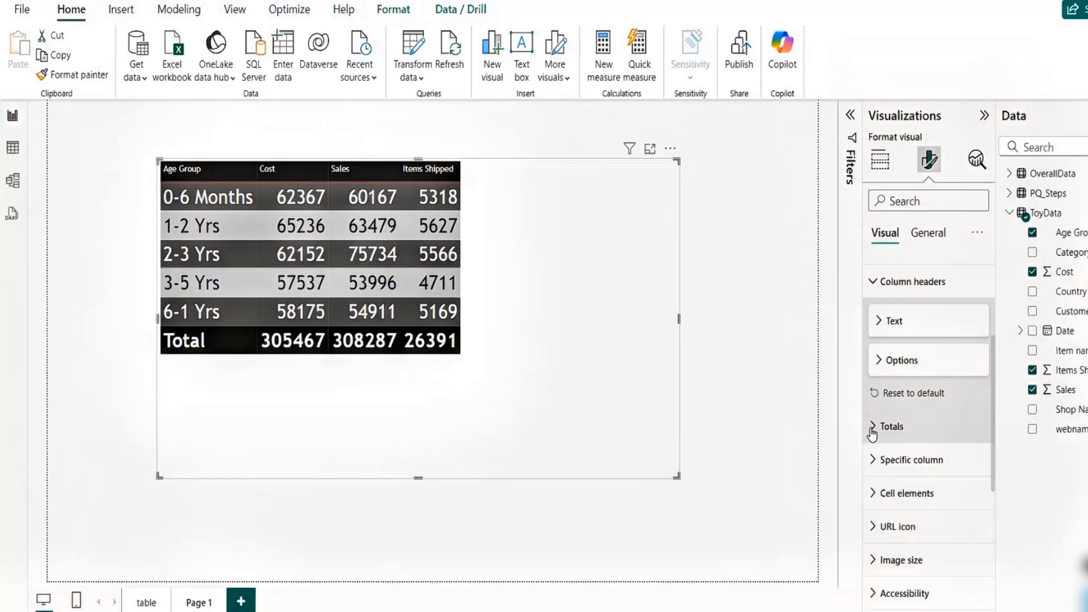
left_click(874, 465)
left_click_drag(995, 425, 995, 500)
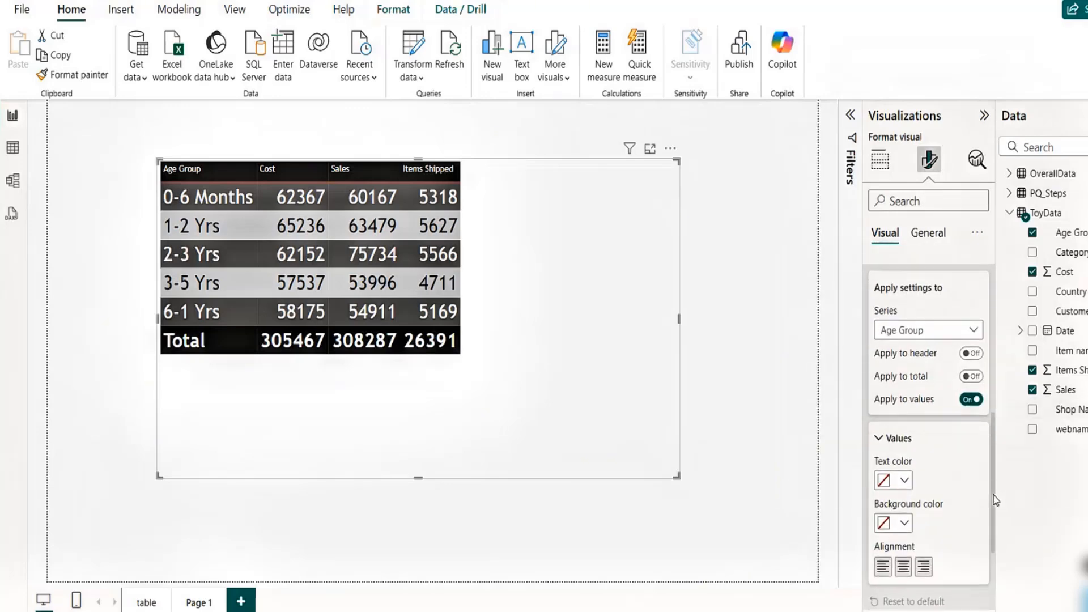
left_click(973, 355)
left_click(971, 377)
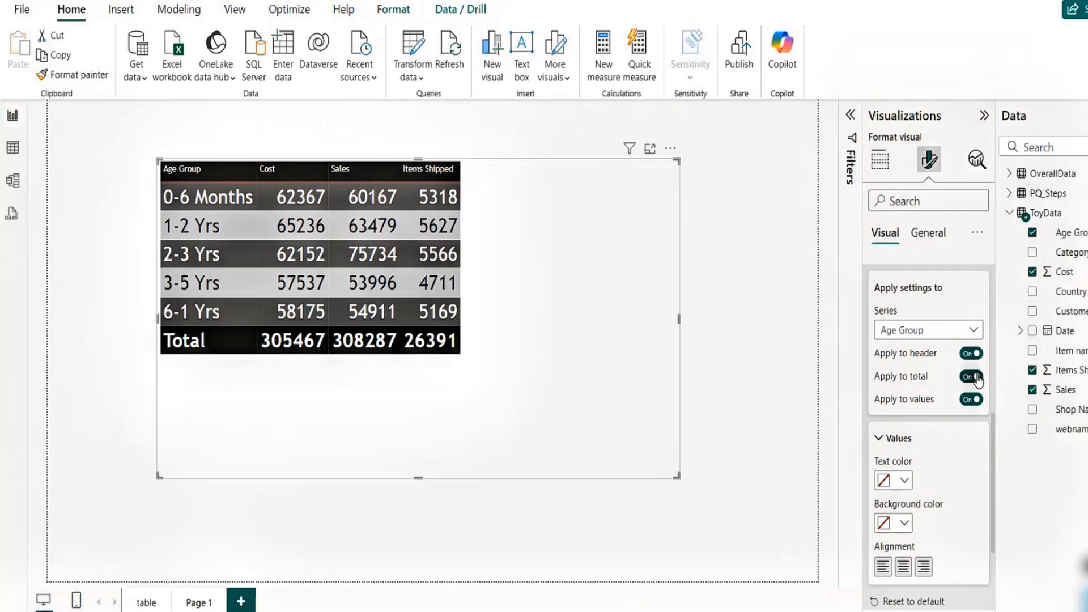
left_click(904, 567)
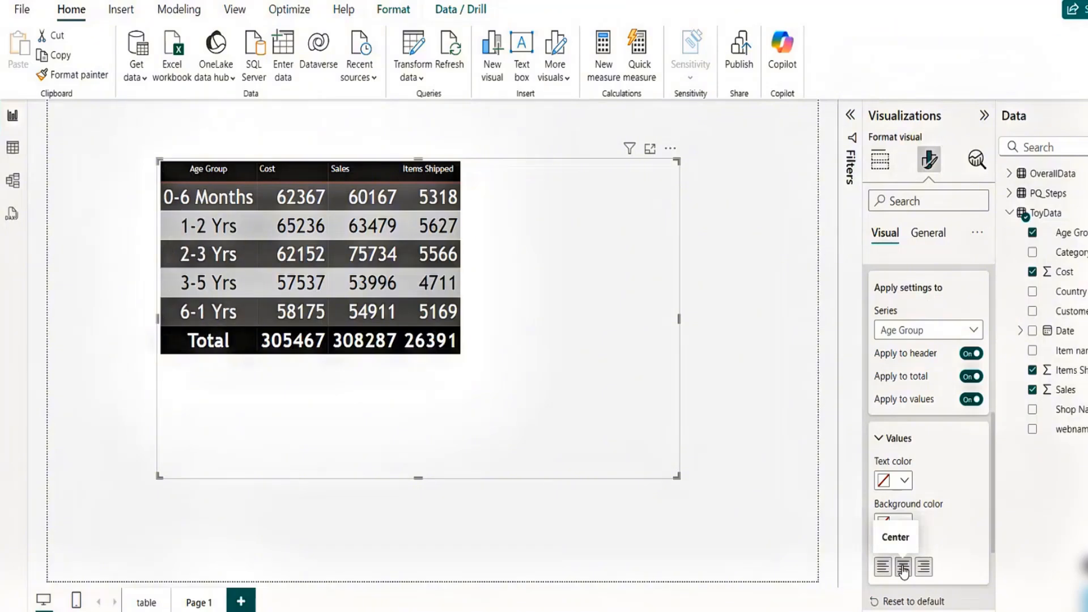
- Center-align the Cost column, applying the setting to its header, total and values
left_click(906, 333)
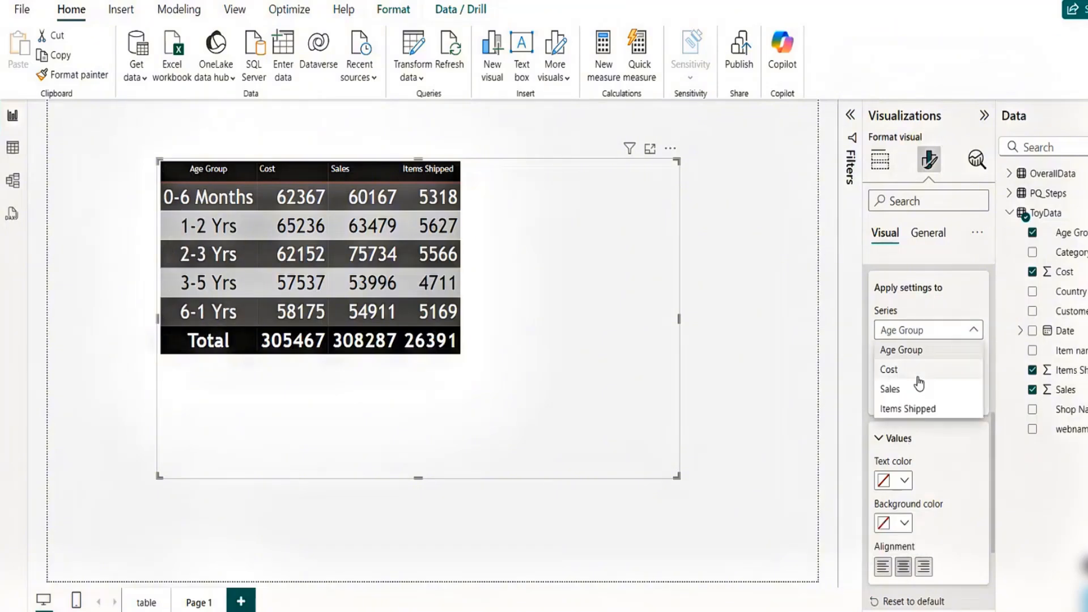
left_click(913, 370)
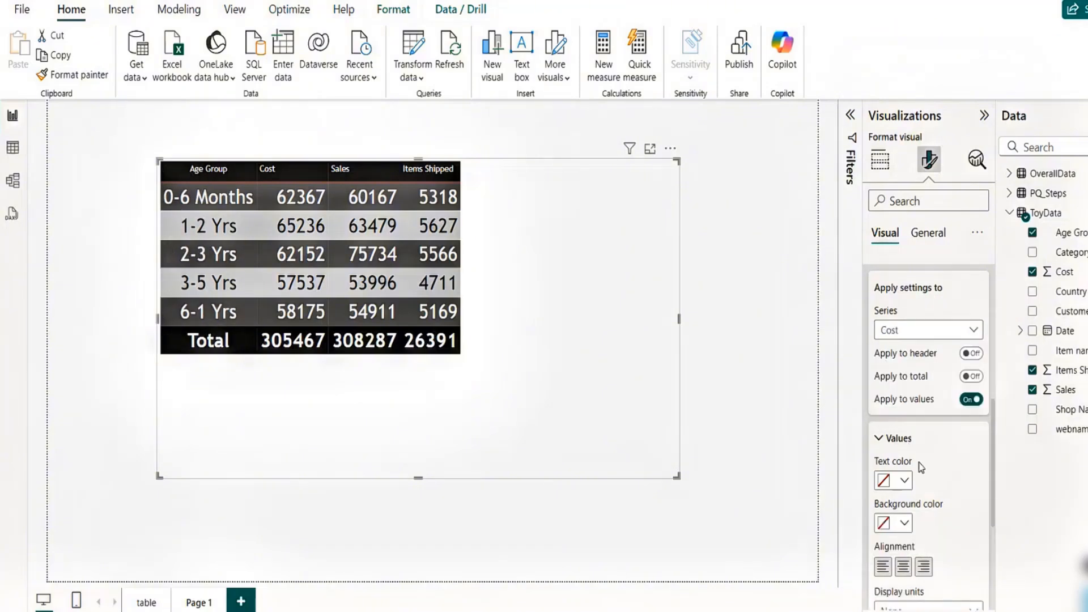
left_click(971, 376)
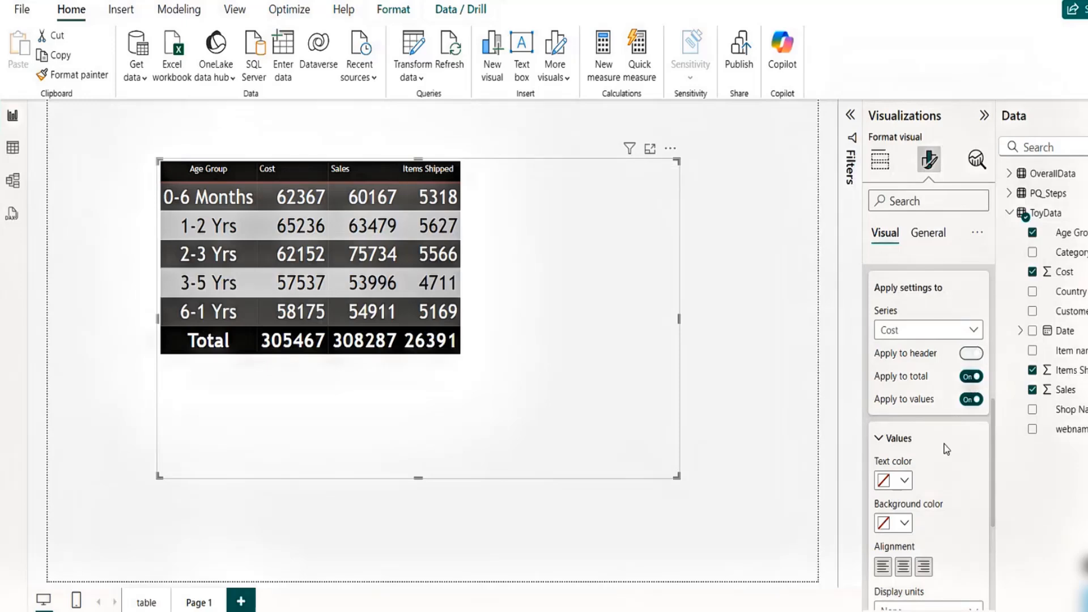
left_click(903, 566)
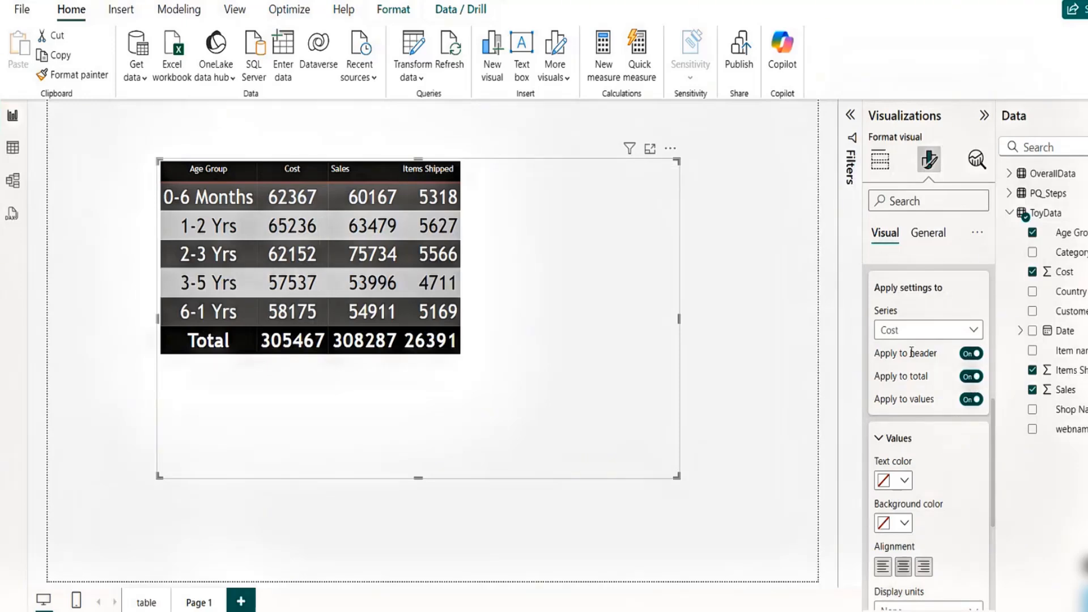
- Center-align the Sales column, applying the setting to its header, total and values
left_click(910, 335)
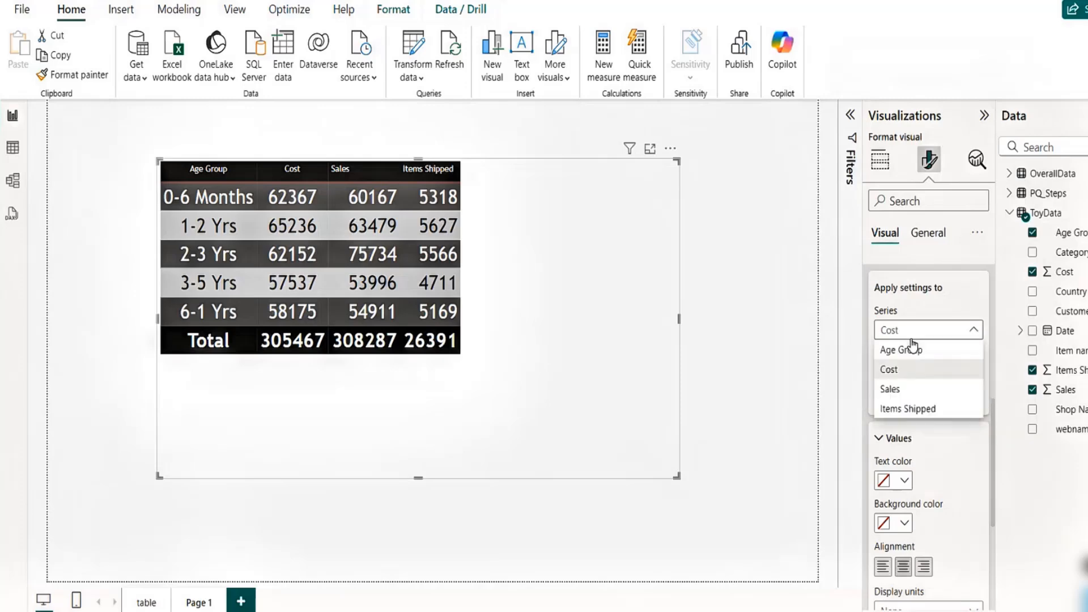
left_click(907, 392)
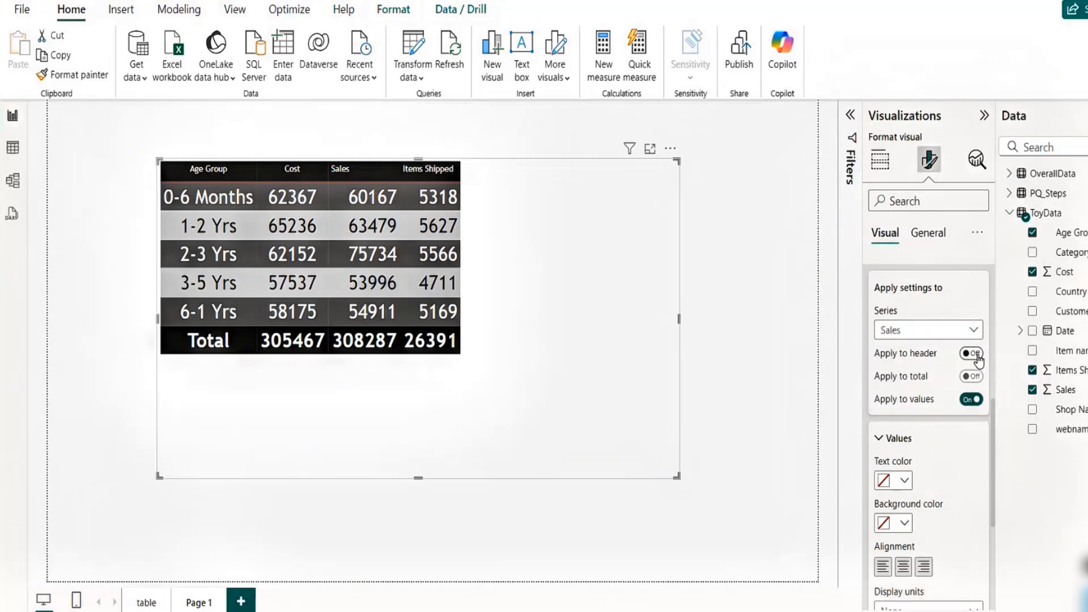
left_click(970, 376)
left_click(971, 376)
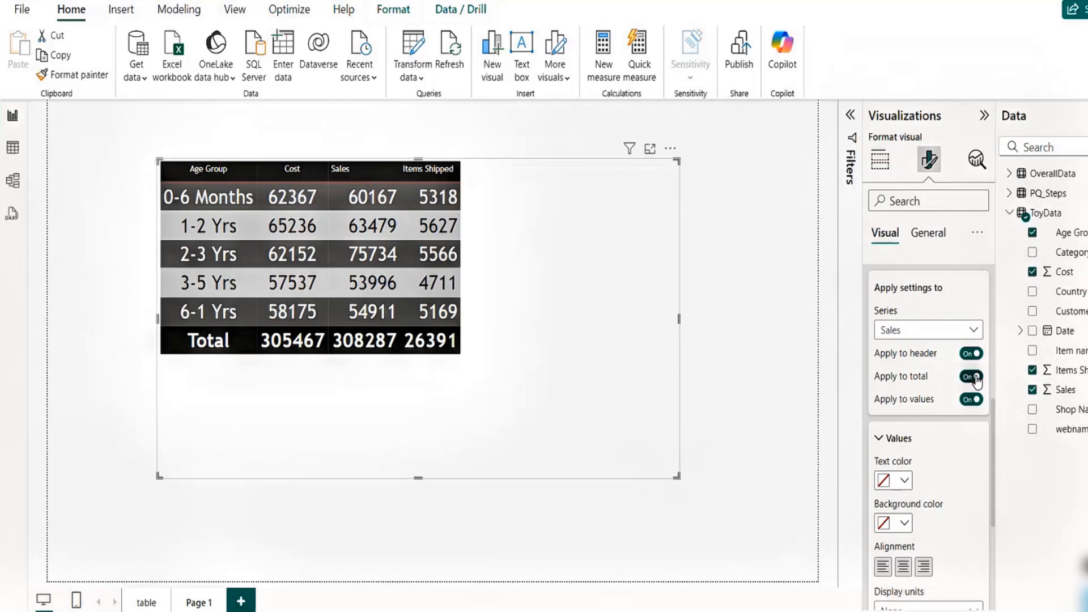
left_click(903, 566)
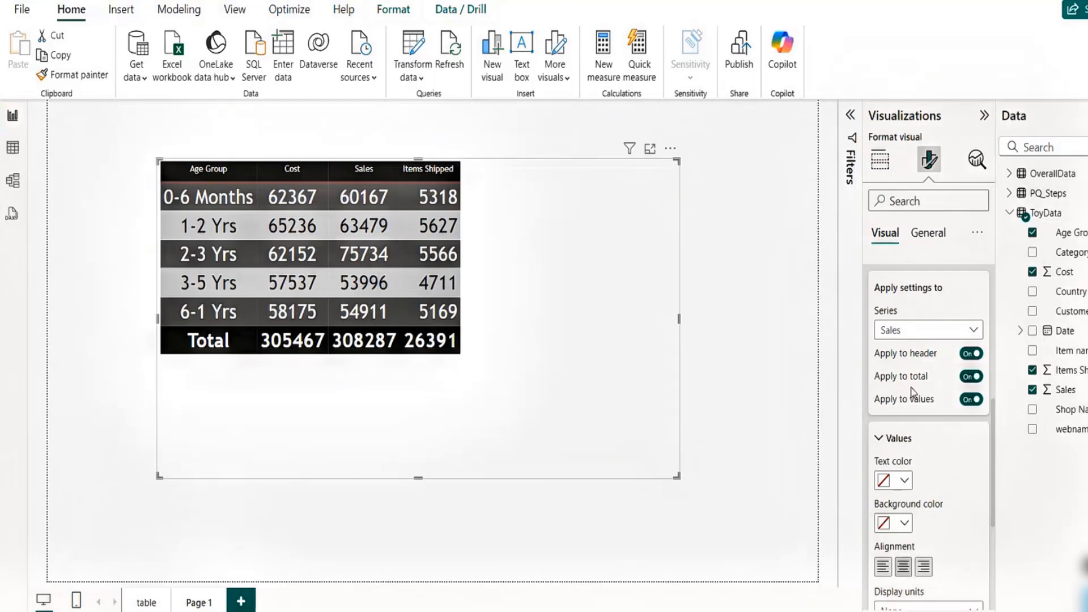
- Center-align the Items Shipped column, applying the setting to its header, total and values
left_click(907, 330)
left_click(898, 409)
left_click(973, 375)
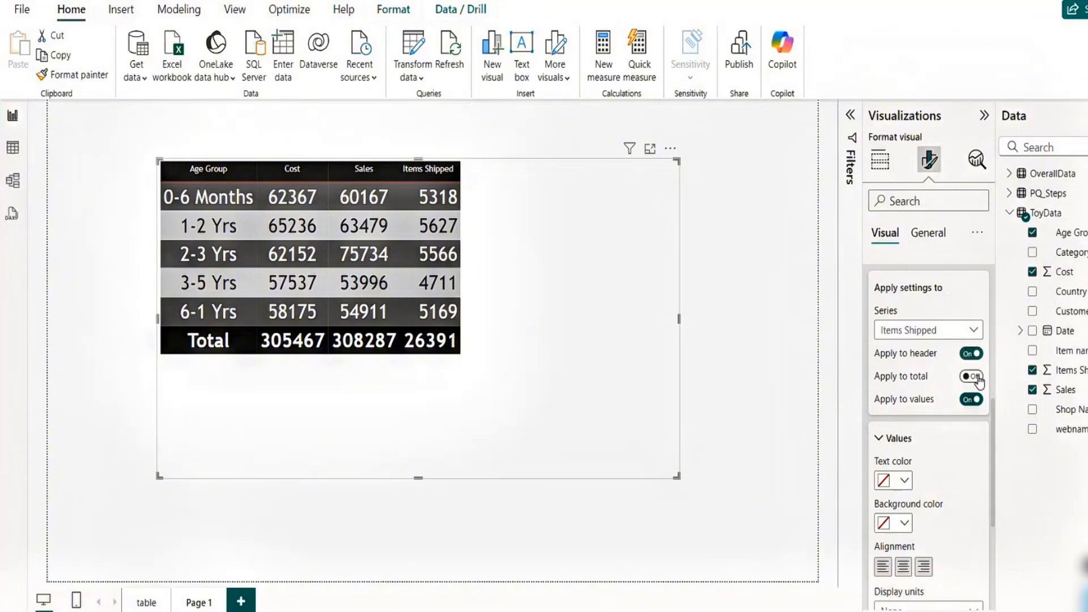
left_click(903, 566)
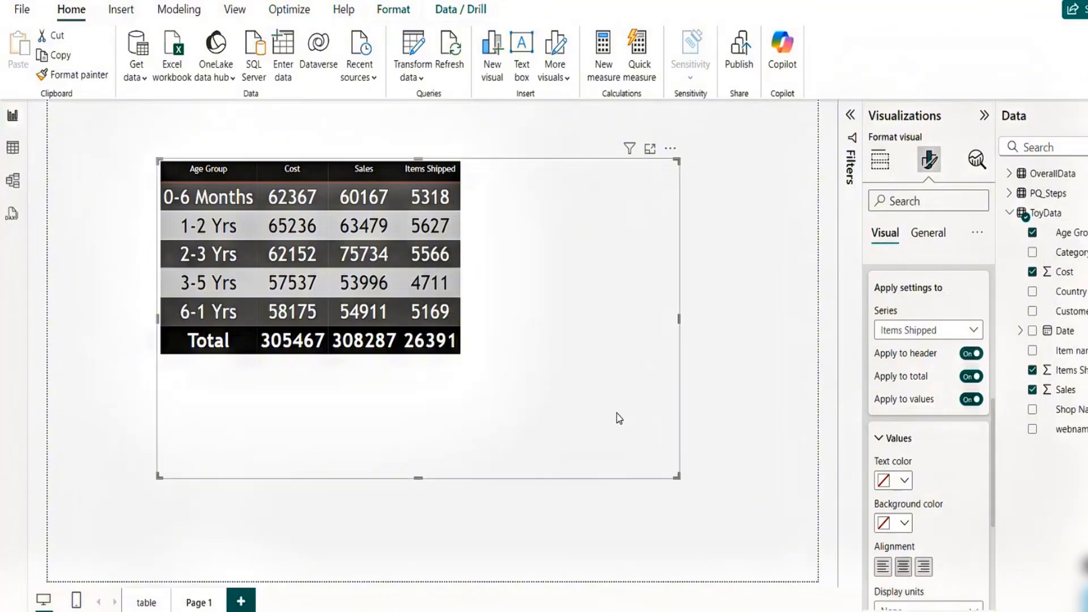
- Move the table visual toward the top-left of the canvas and shrink its frame to fit the table
left_click_drag(571, 421, 498, 413)
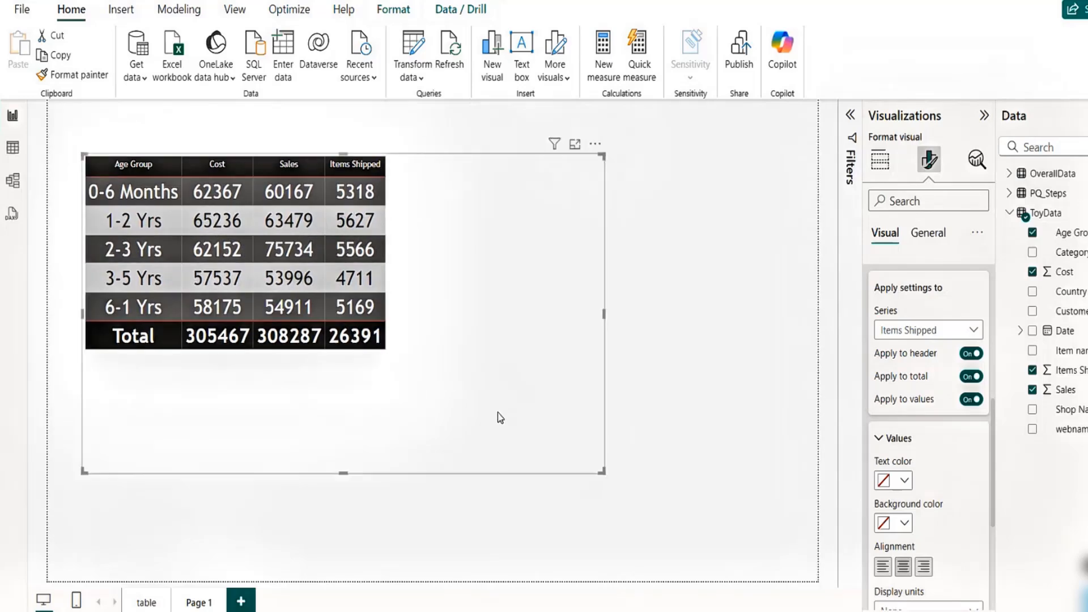
left_click_drag(991, 500, 988, 480)
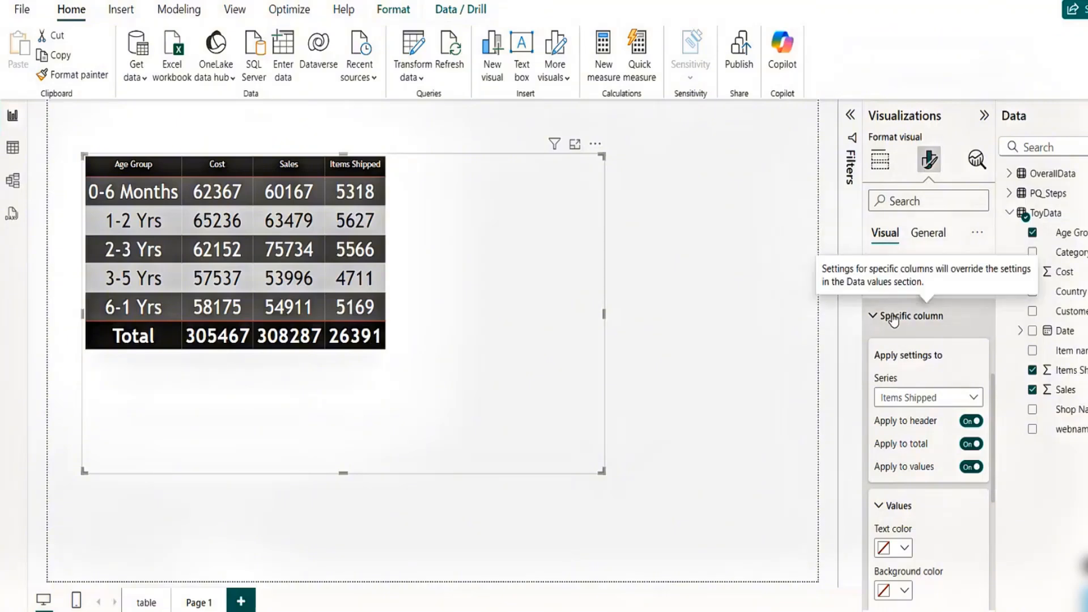
left_click(875, 321)
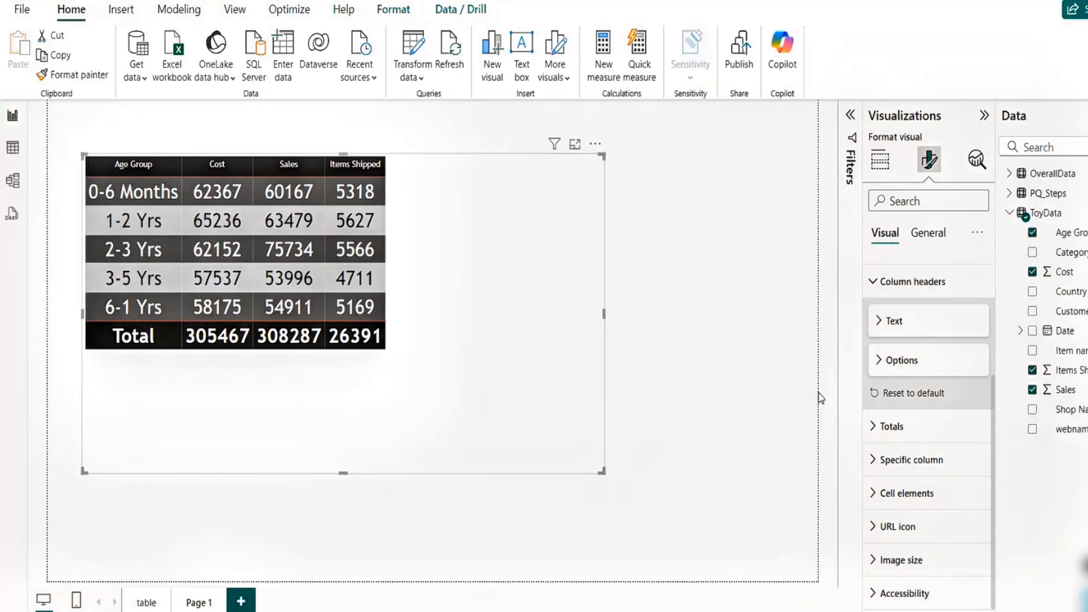
left_click(877, 460)
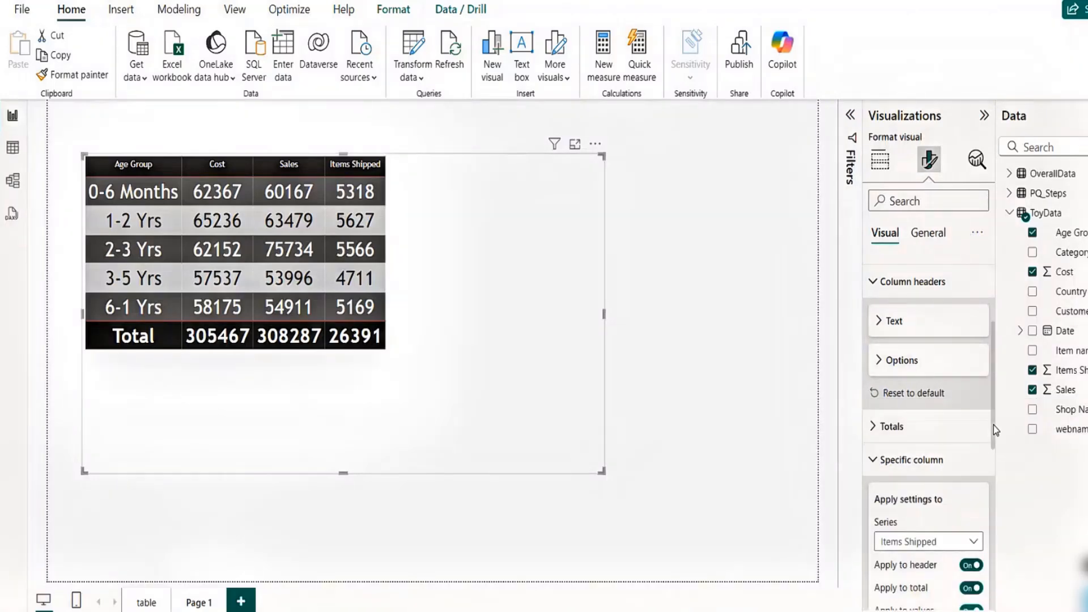
scroll(992, 473, "down", 3)
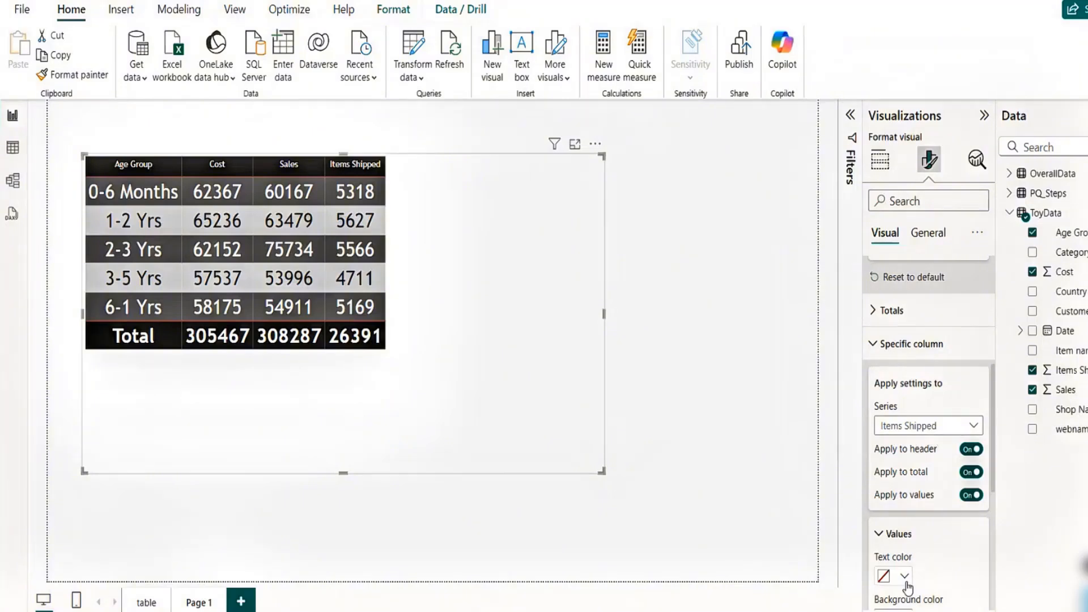
scroll(991, 487, "down", 4)
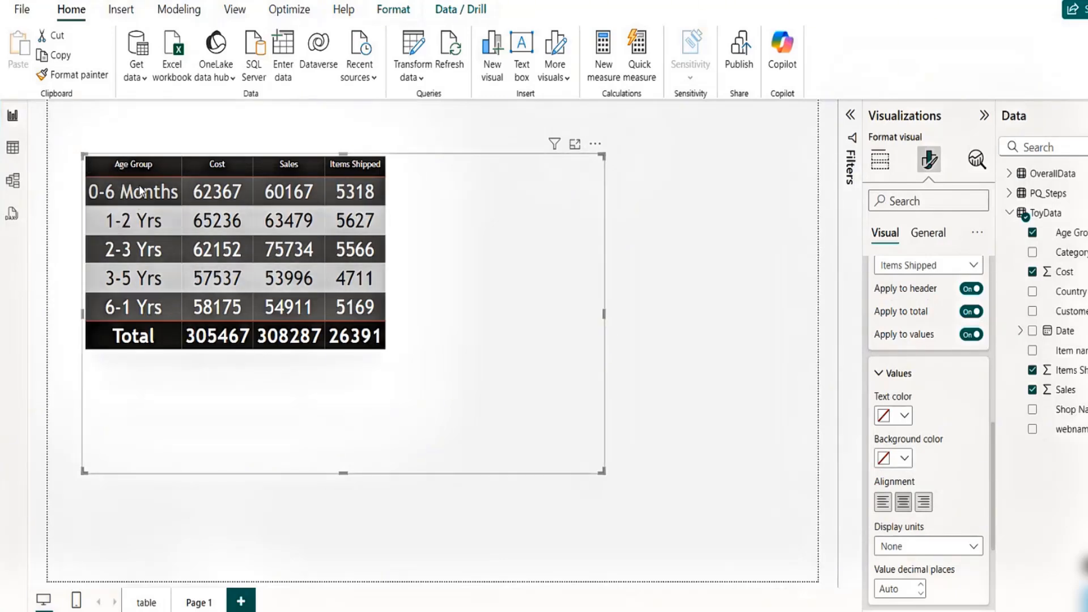
left_click(880, 374)
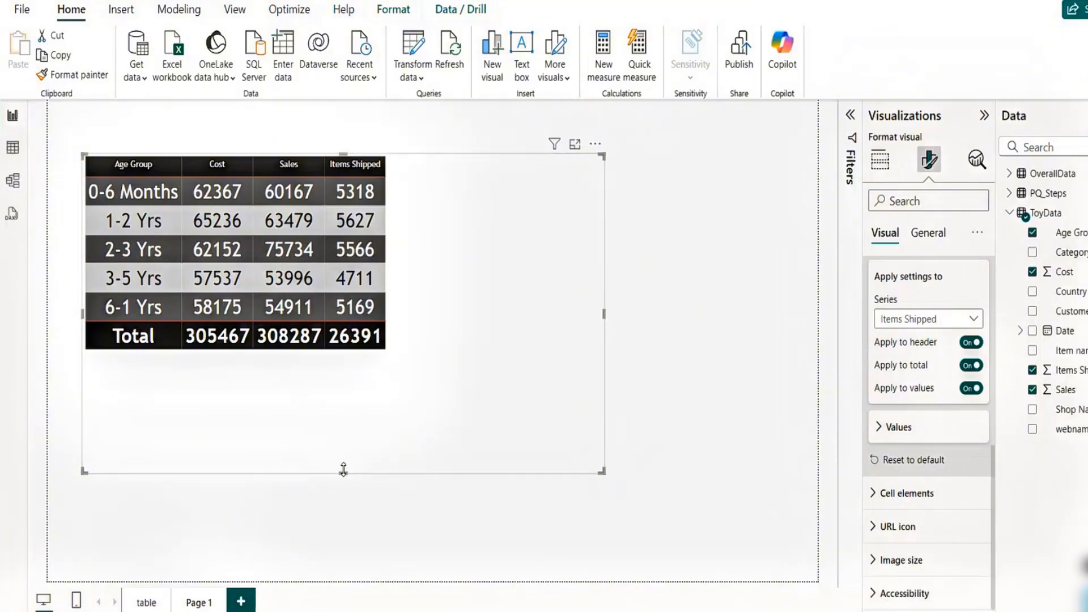
left_click_drag(343, 469, 342, 363)
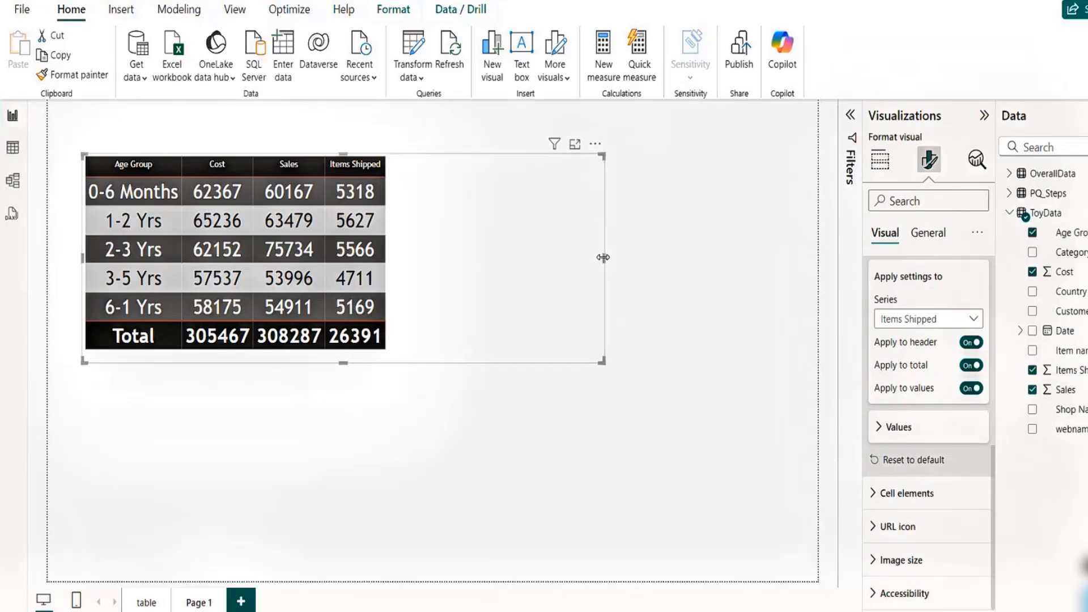
left_click_drag(603, 257, 411, 263)
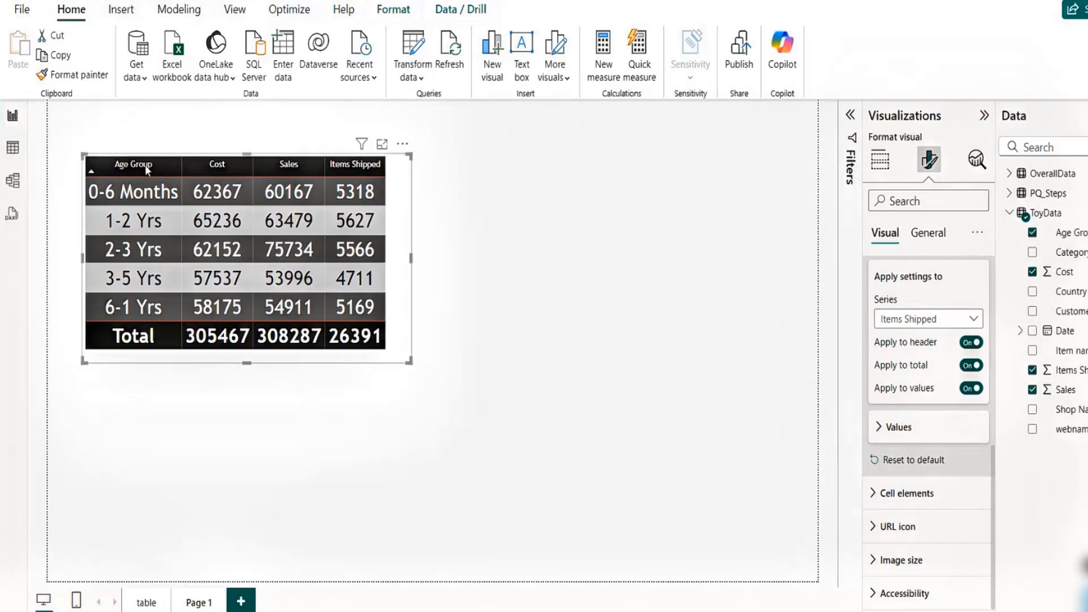
- Sort the table by Cost, then by Sales, then by Items Shipped
left_click(215, 164)
left_click(278, 165)
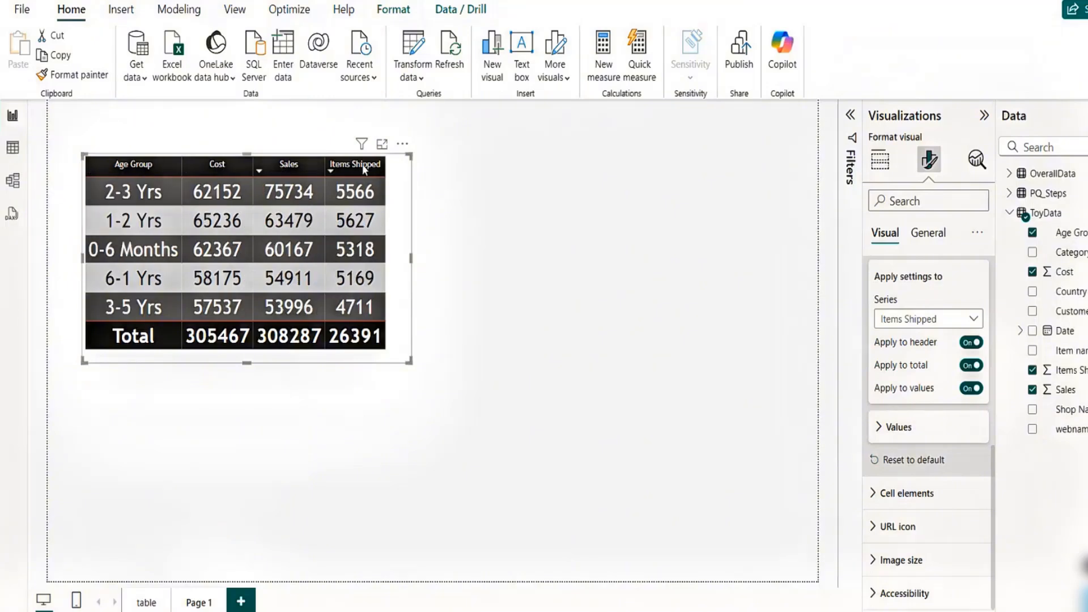
left_click(364, 169)
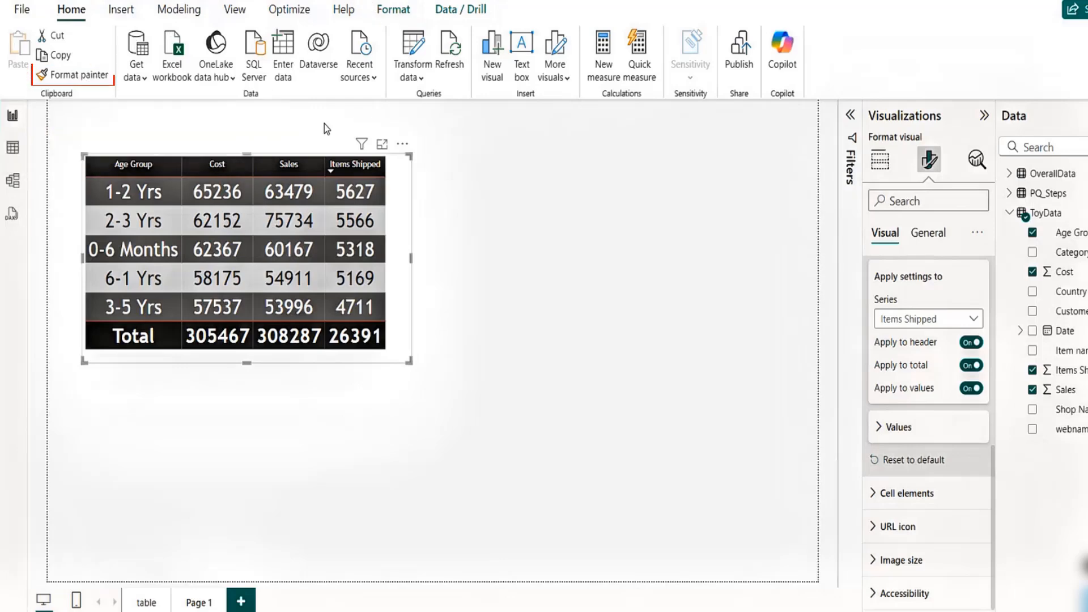
- Insert a new table visual beside the first one containing the Category and Sales fields
left_click(556, 161)
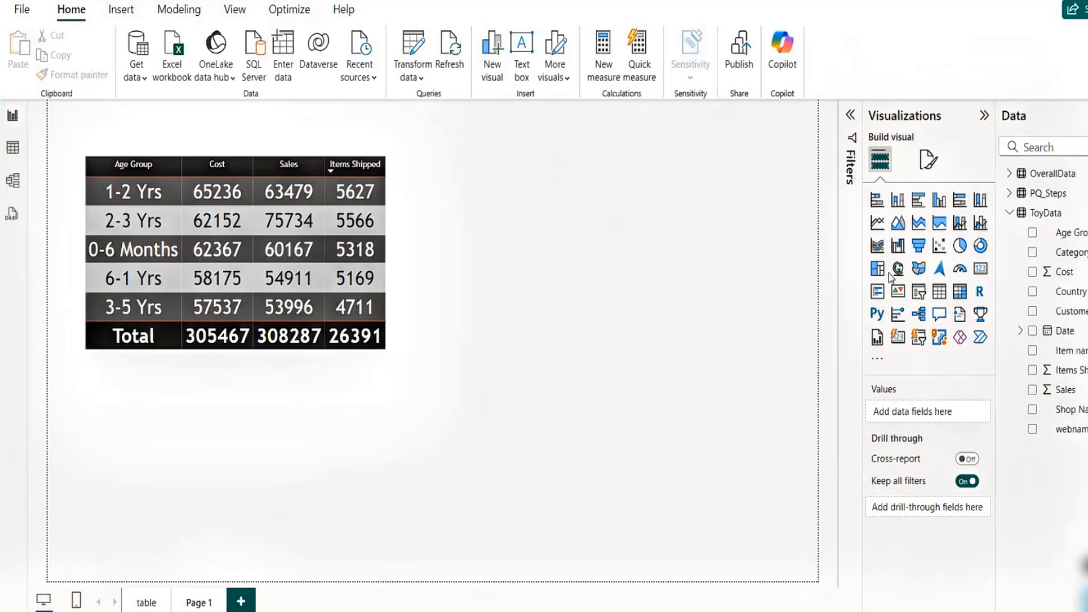
left_click(939, 292)
left_click_drag(359, 474, 719, 229)
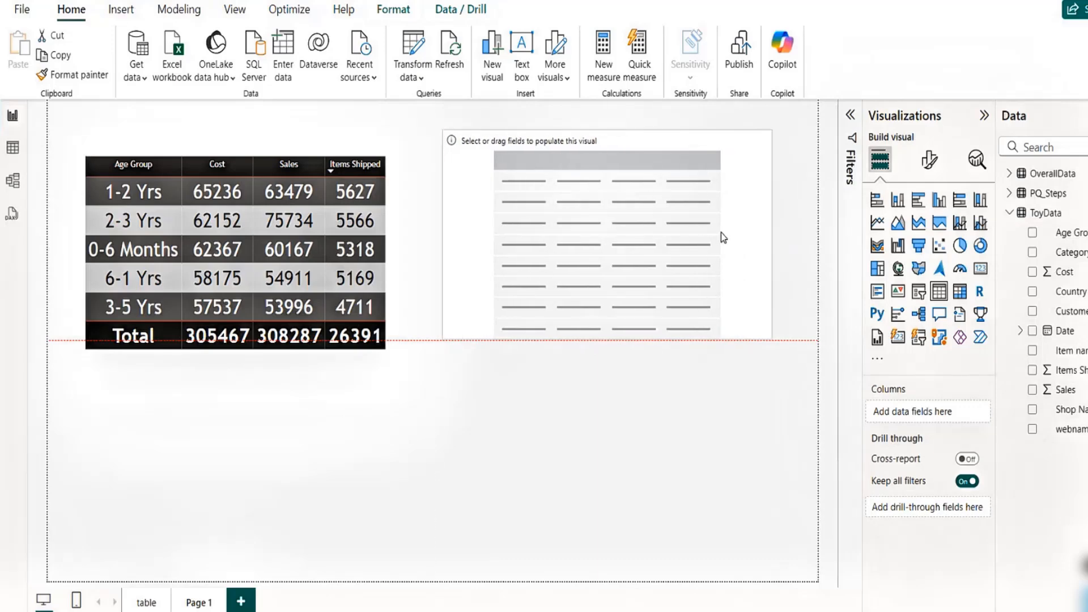
left_click_drag(1069, 252, 939, 422)
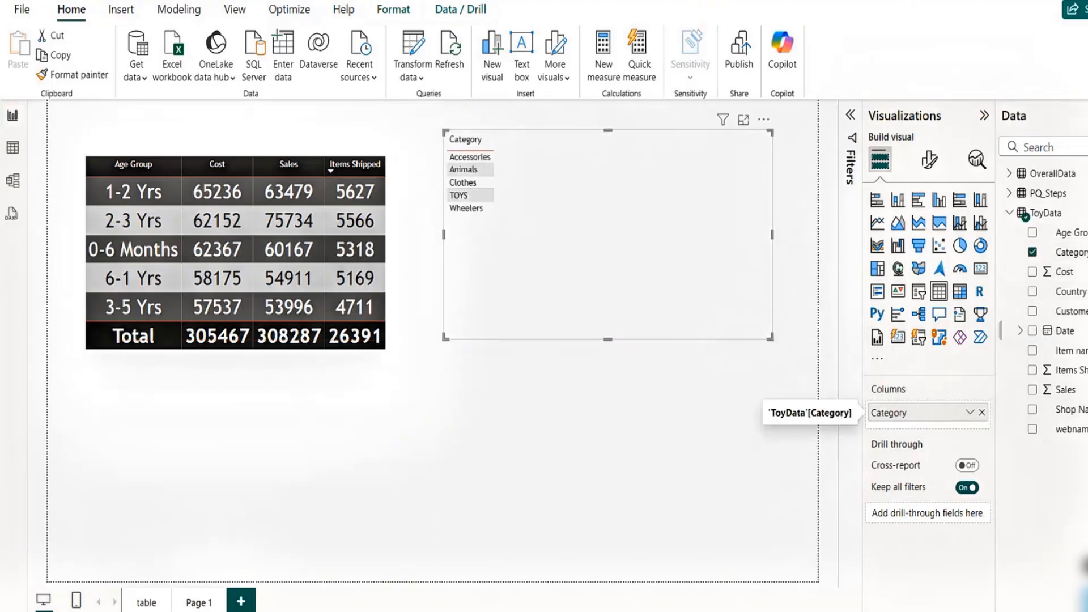
left_click_drag(1065, 390, 930, 432)
left_click_drag(664, 319, 668, 344)
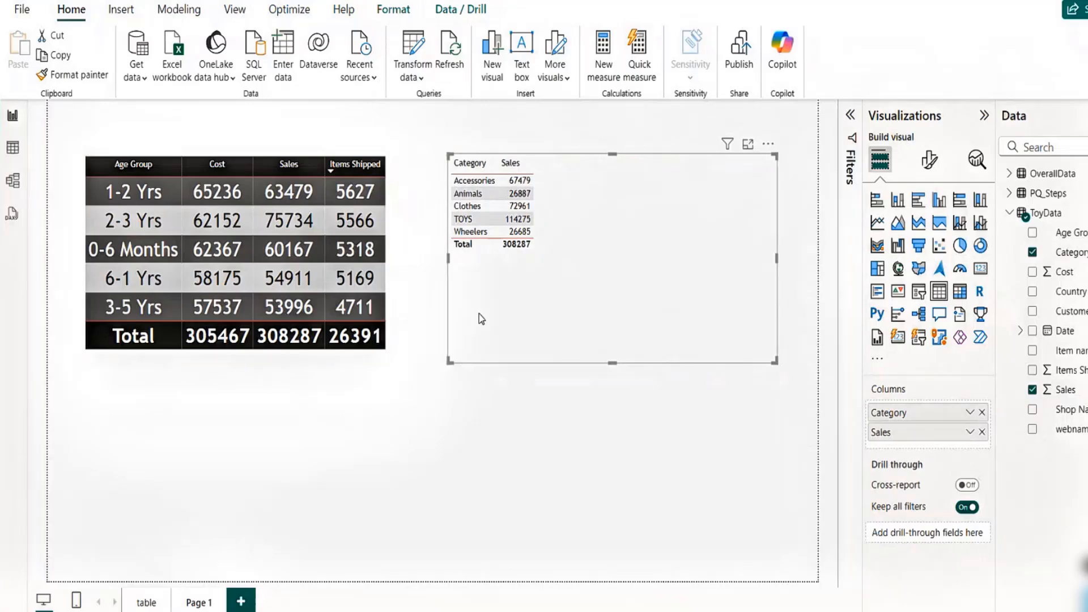
- Copy the Age Group table's formatting onto the new Category and Sales table with Format Painter
left_click(399, 327)
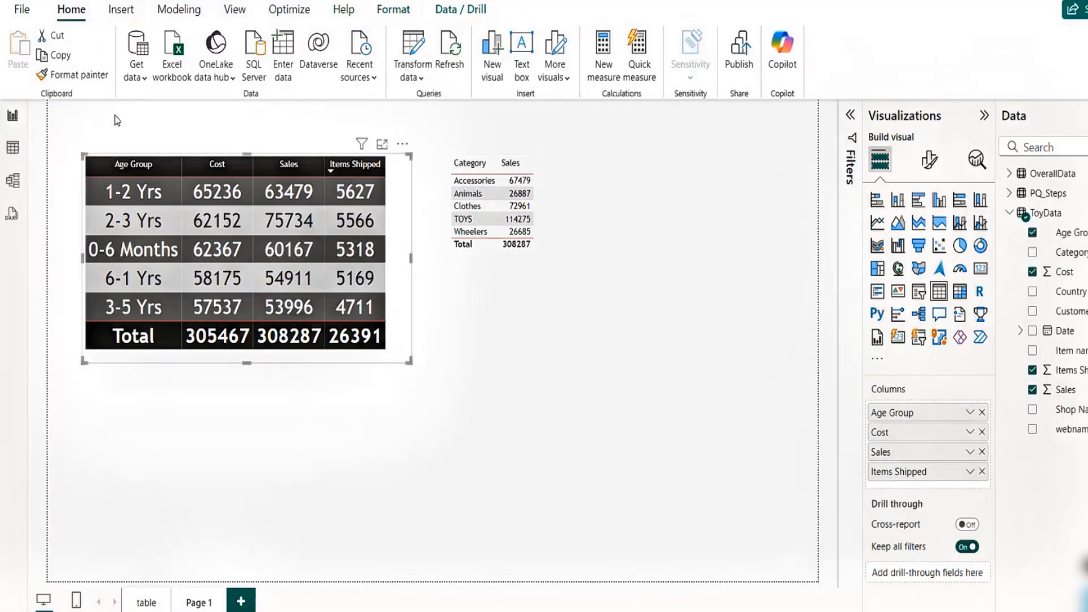
left_click(80, 78)
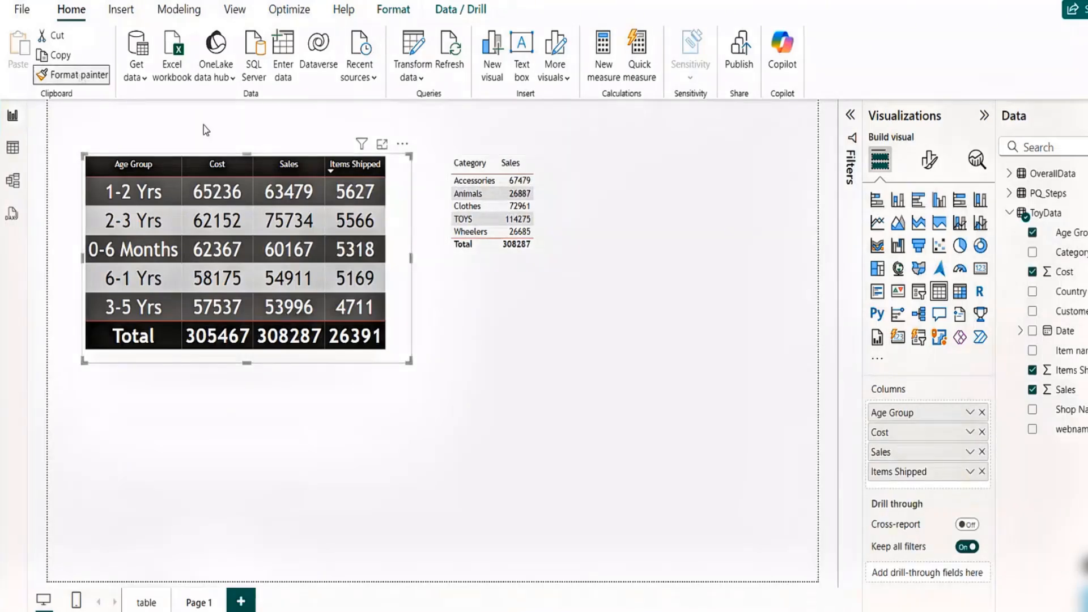
left_click(535, 273)
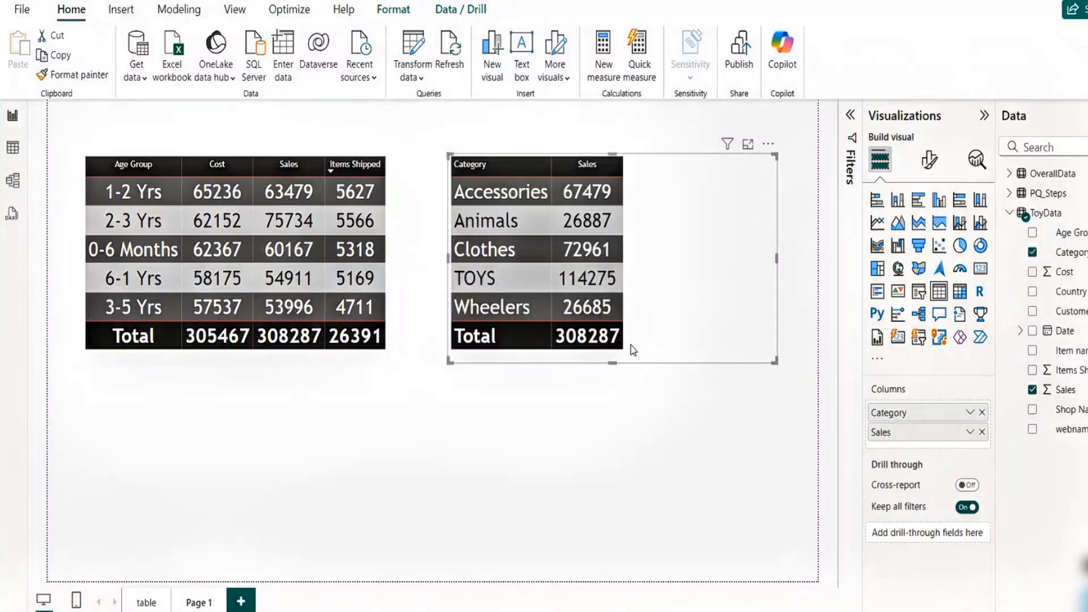
mouse_move(610, 363)
left_mouse_down()
mouse_move(610, 371)
mouse_move(609, 352)
left_mouse_up()
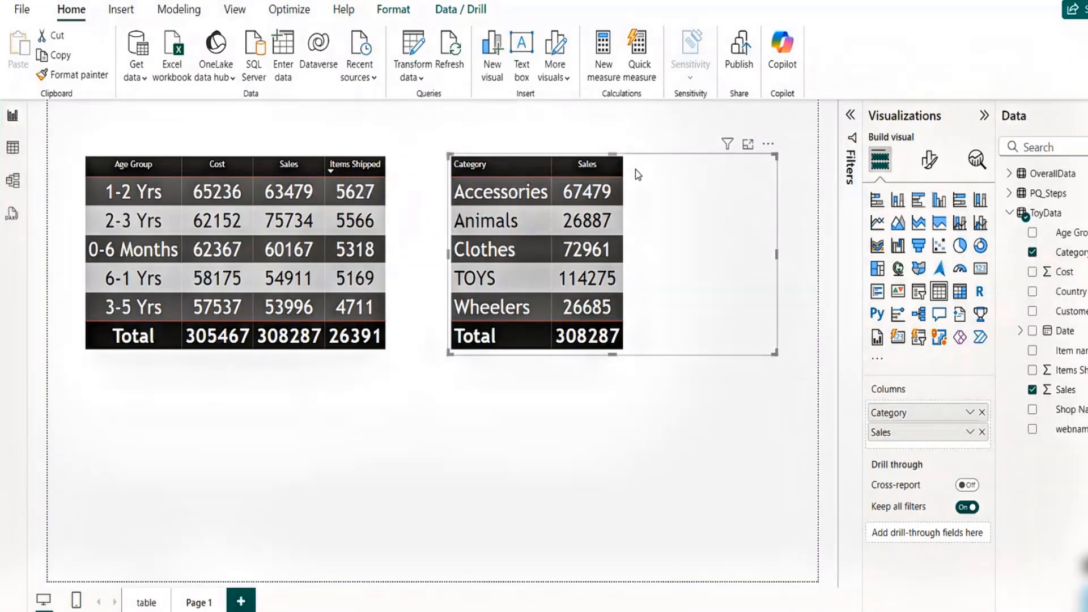
- Copy the Tax Data table's formatting from the table page onto the Category and Sales table on Page 1
left_click(145, 602)
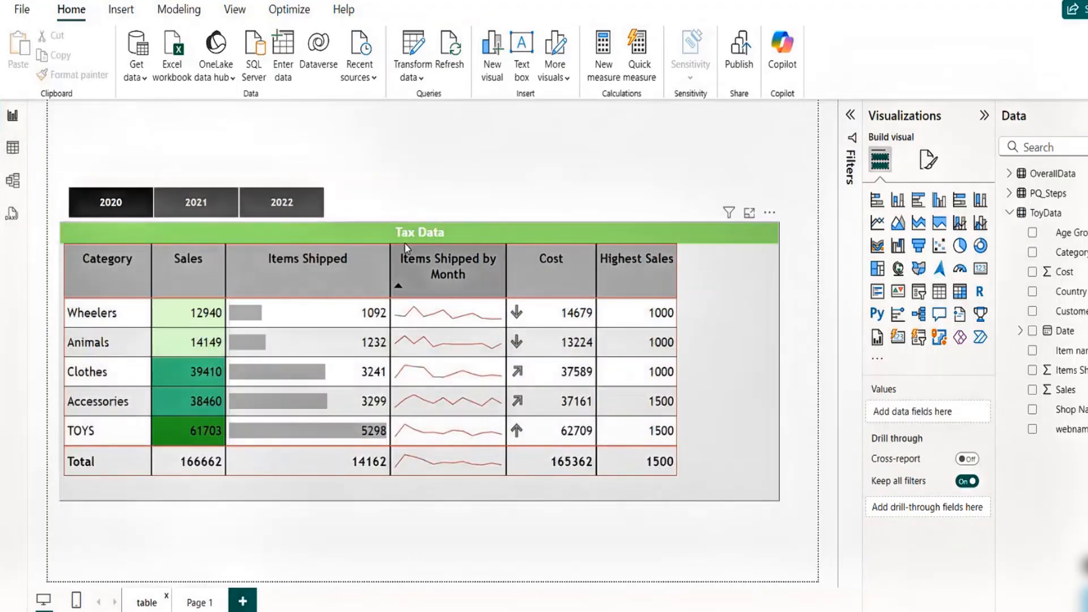
left_click(512, 225)
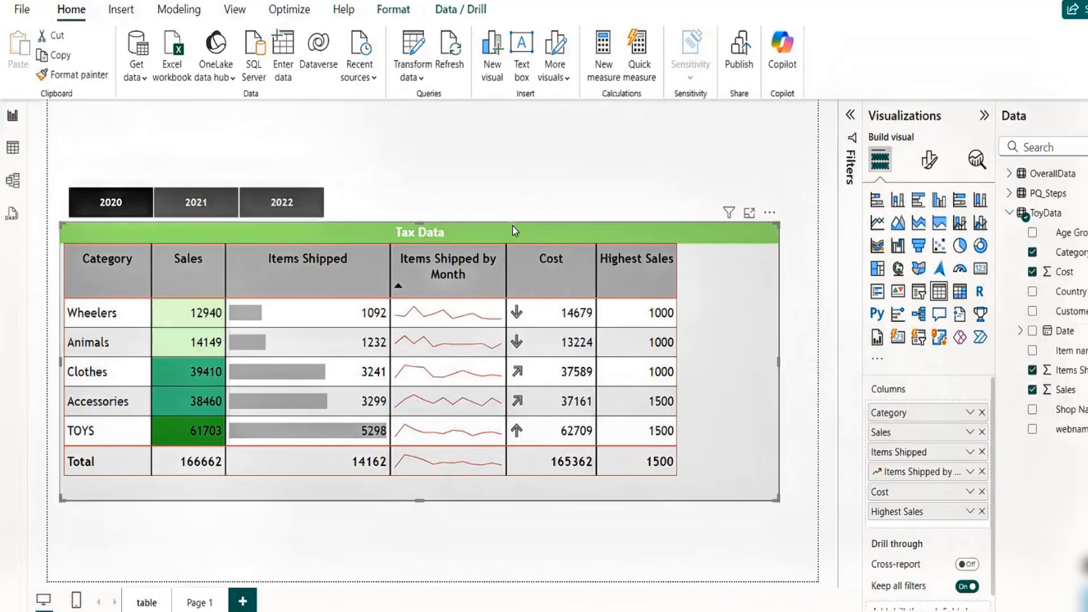
left_click(94, 75)
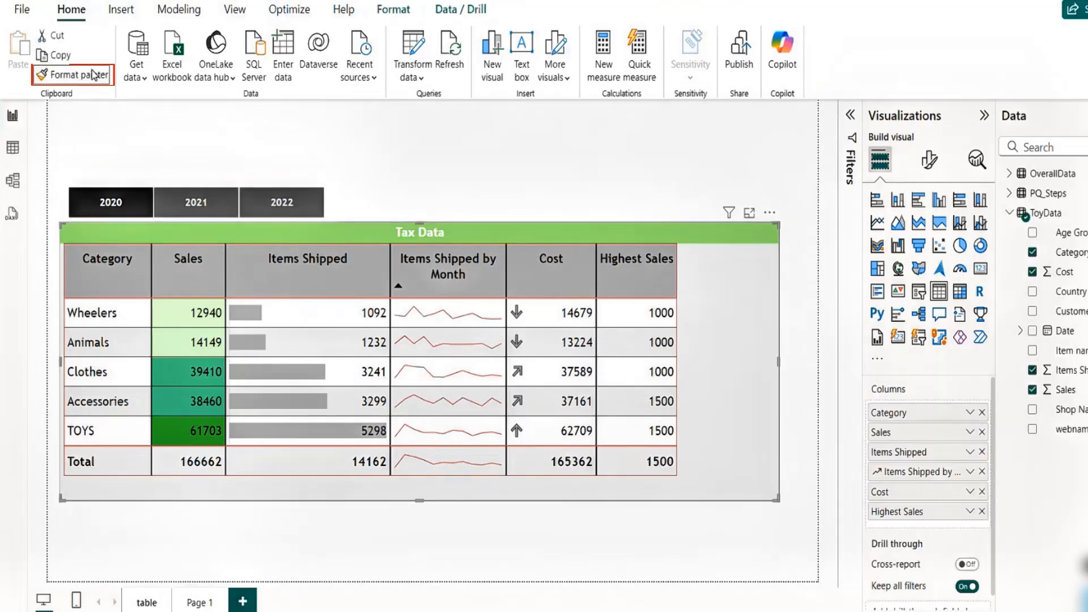
left_click(199, 603)
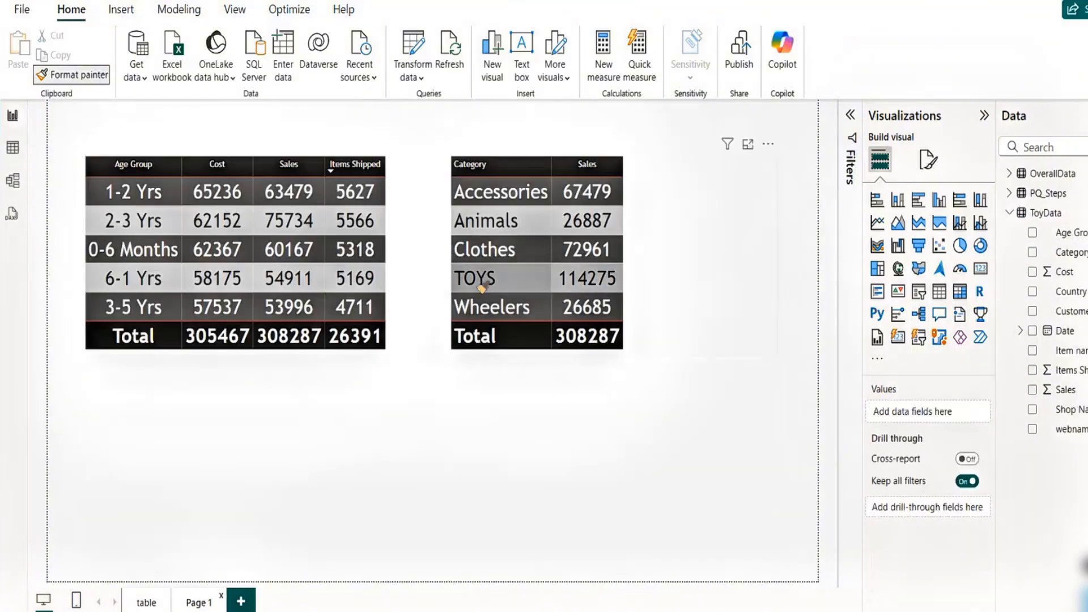
left_click(727, 202)
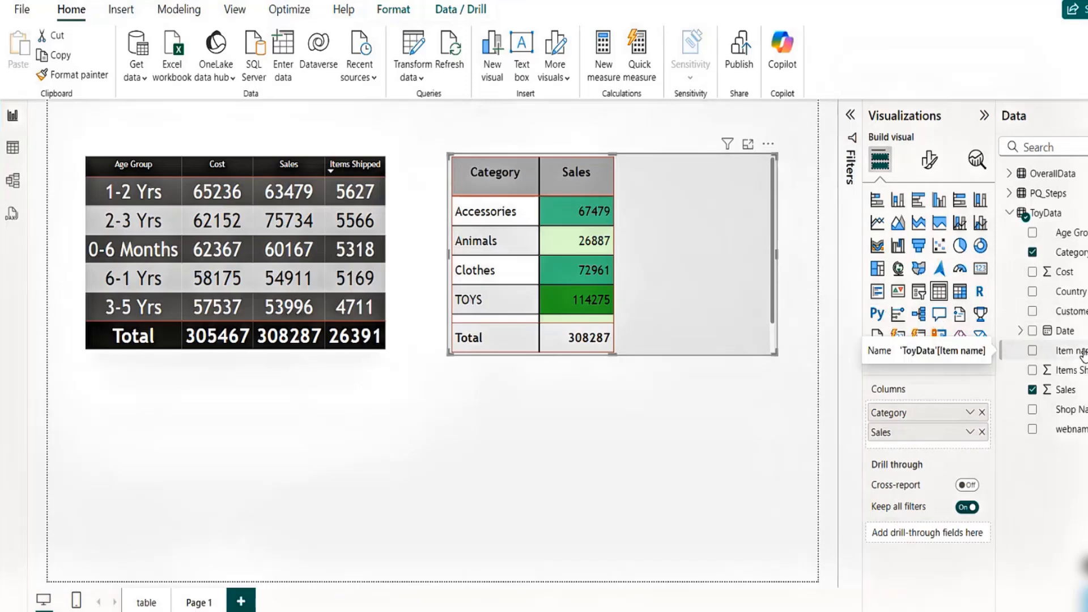
left_click_drag(1081, 354, 1041, 358)
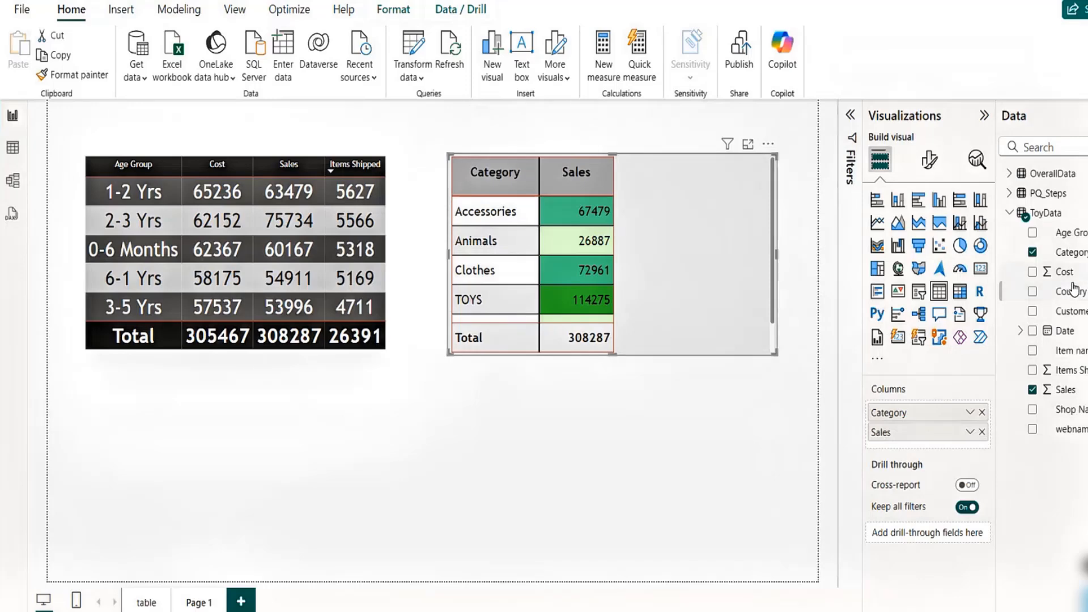
- Add the Cost field to the Category and Sales table on Page 1
left_click(149, 603)
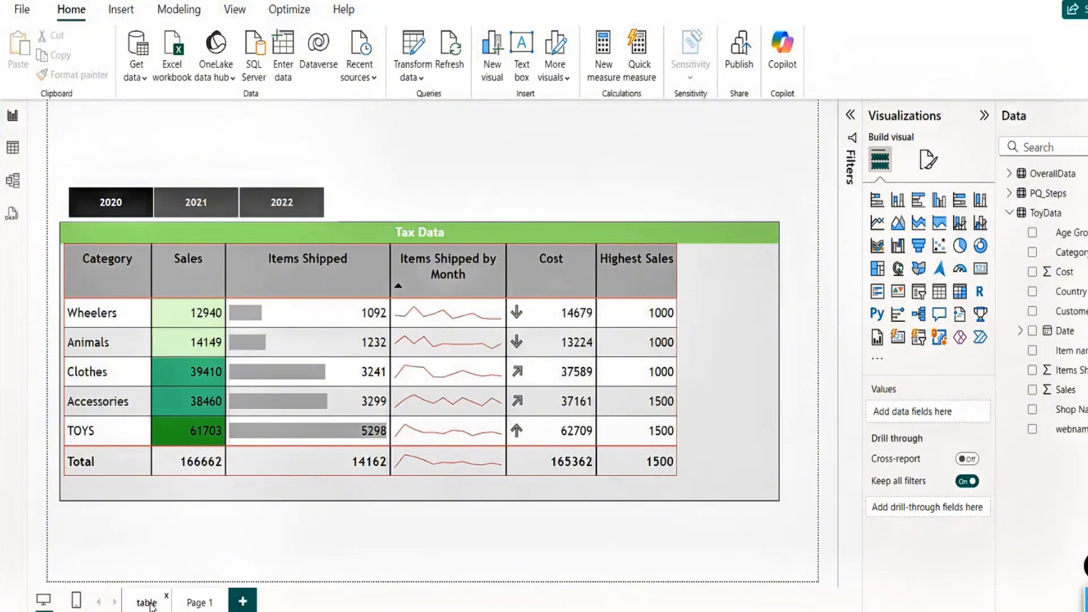
left_click(198, 603)
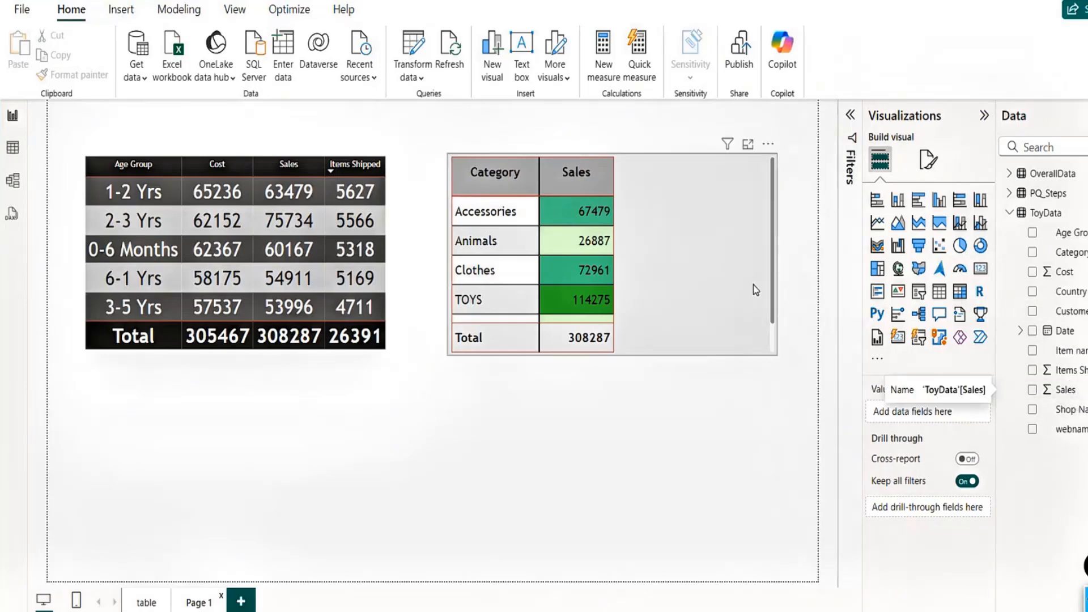
left_click(719, 287)
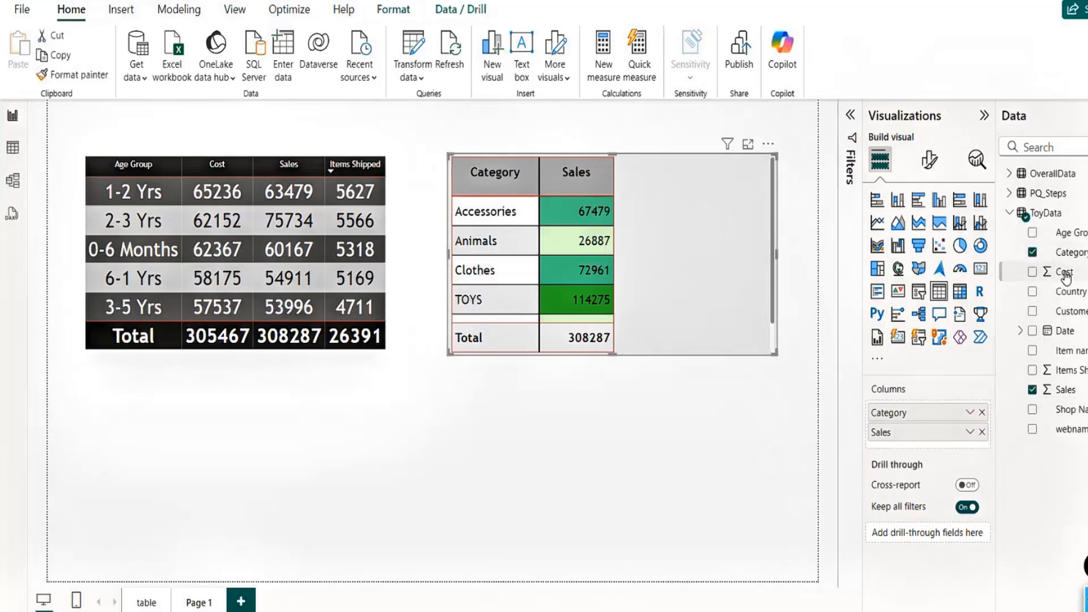
left_click_drag(1063, 272, 915, 452)
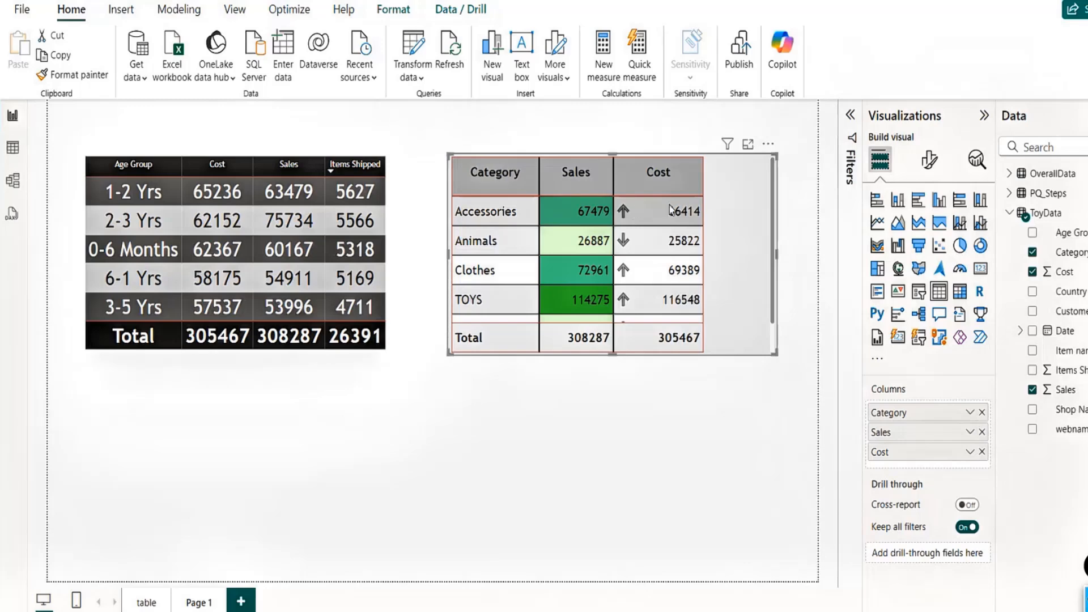
- Compare with the Tax Data table and review the Cost field's conditional formatting options without changing them
left_click(147, 603)
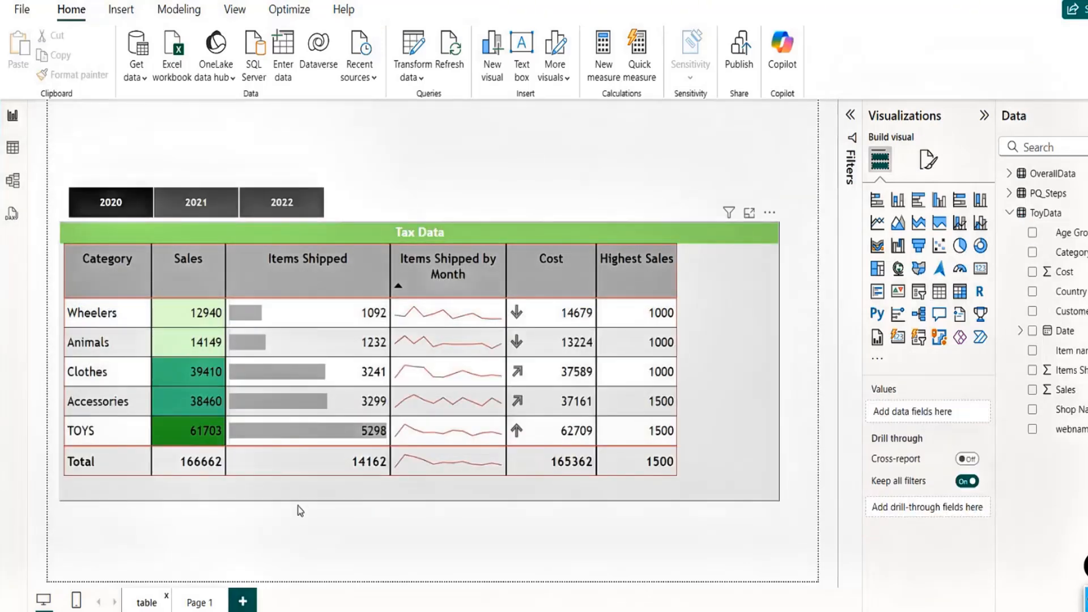
left_click(195, 603)
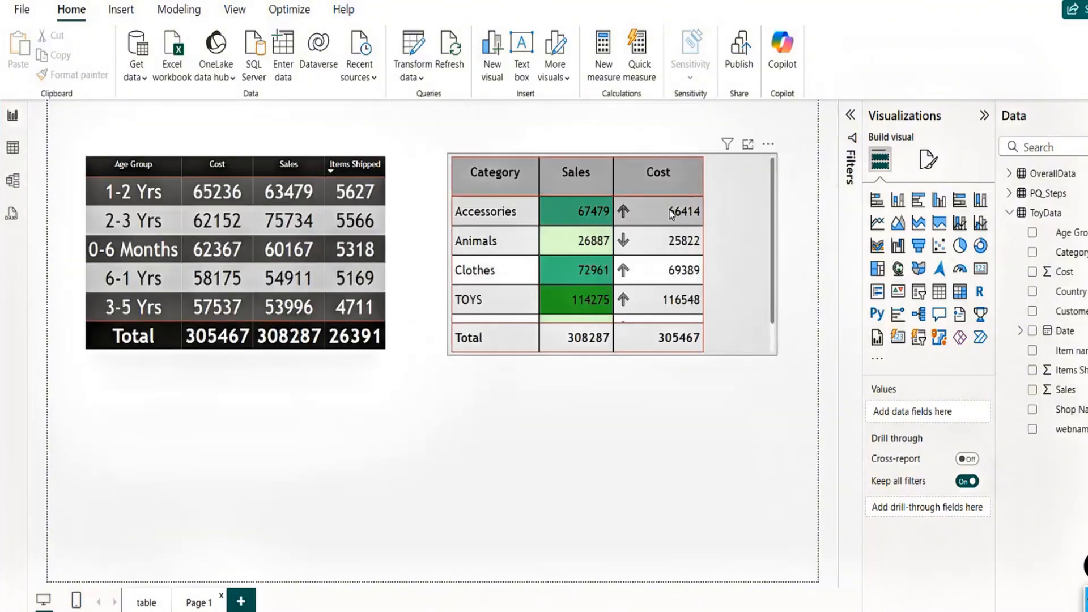
left_click(723, 179)
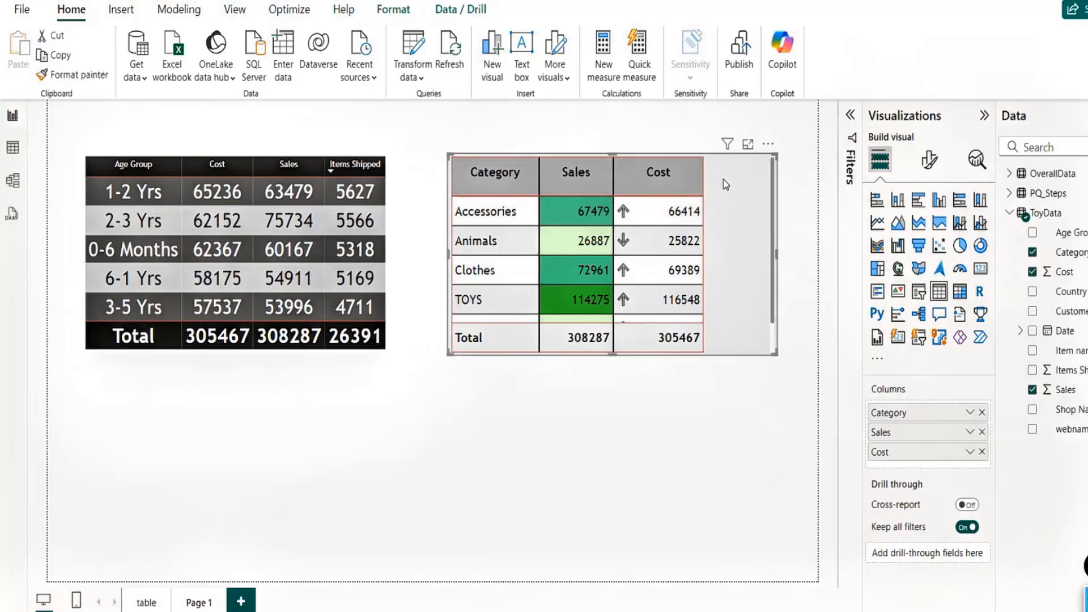
left_click(971, 454)
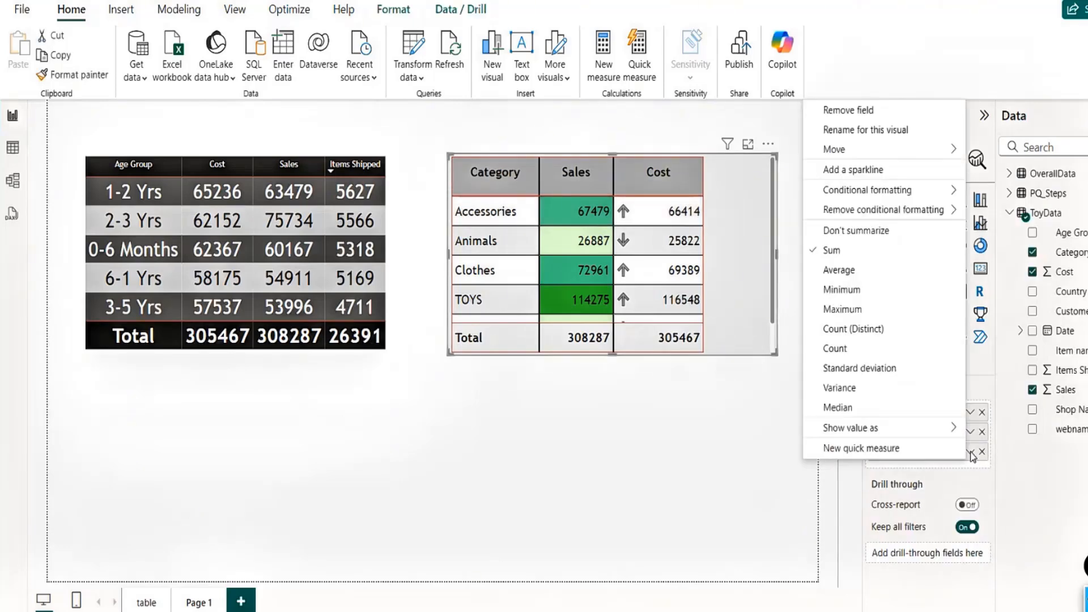
mouse_move(918, 190)
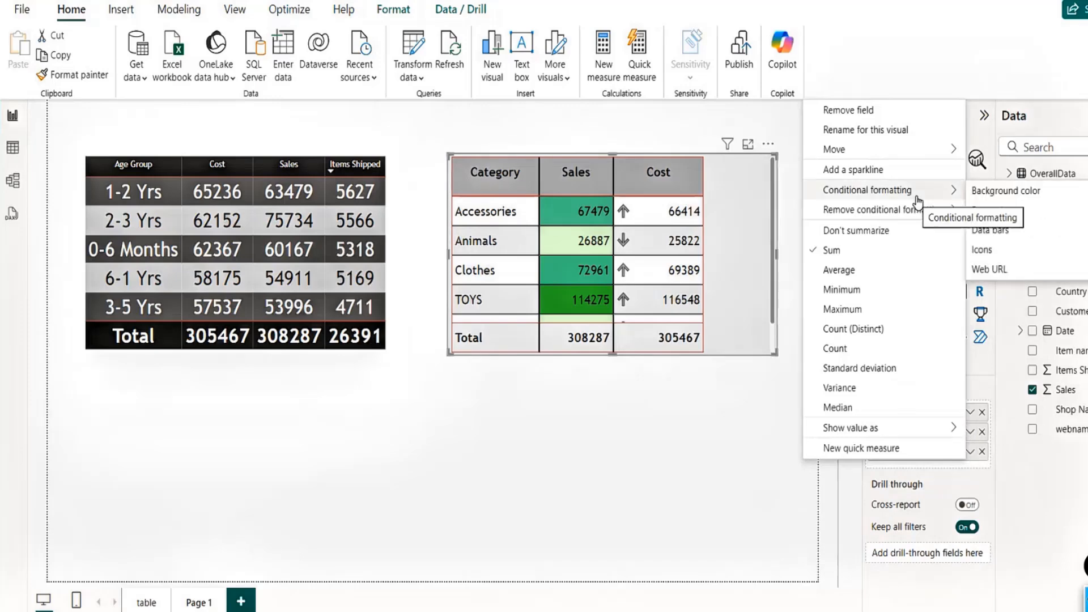
left_click(769, 340)
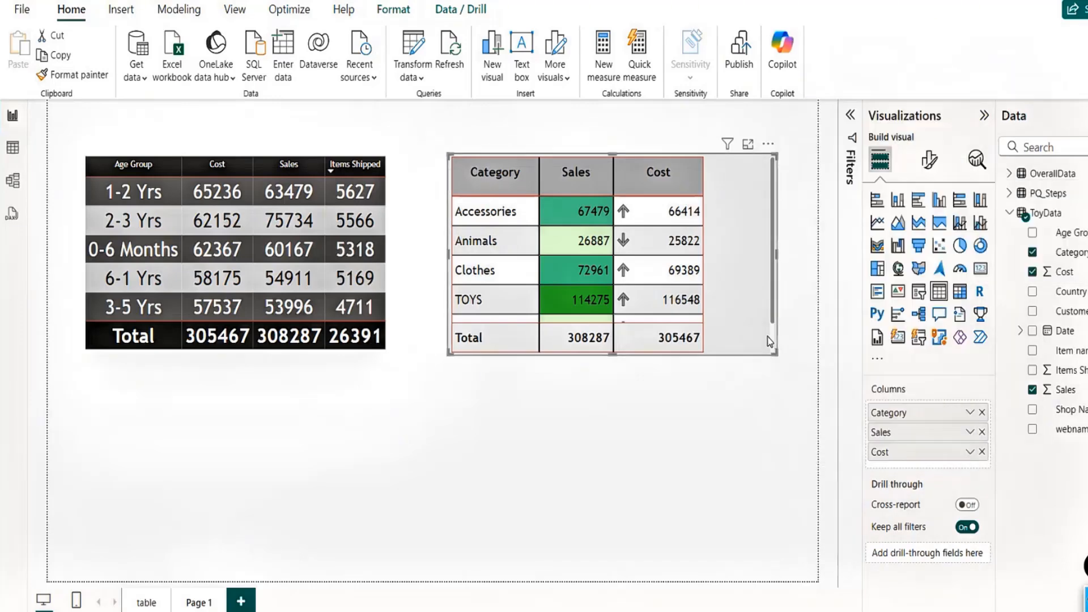
- Add the Item name field after Category in the table and adjust the table visual's height
left_click_drag(1043, 350, 925, 430)
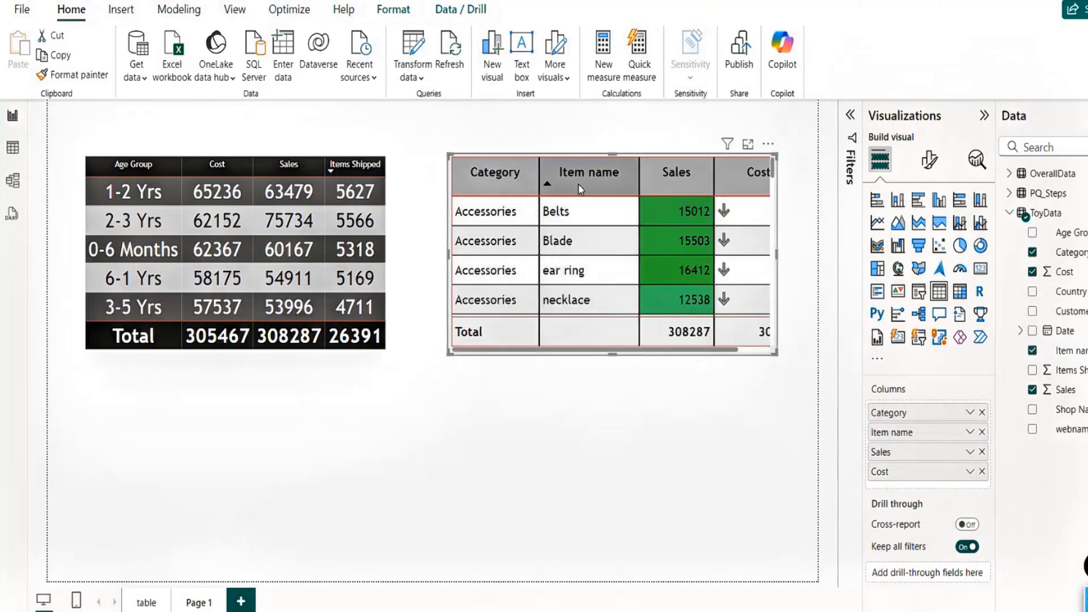
left_click_drag(621, 417, 620, 425)
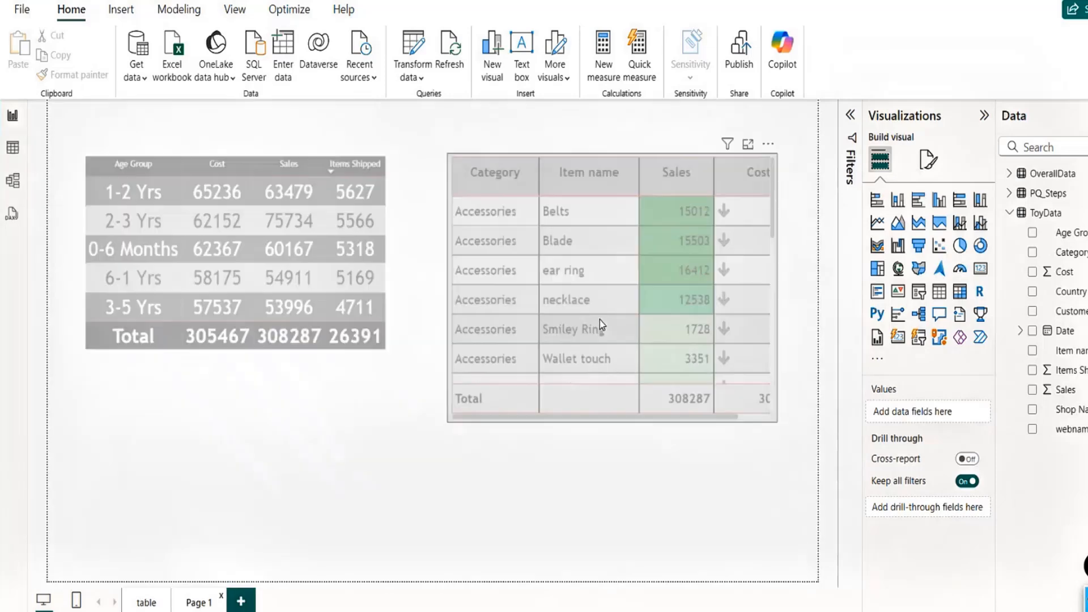
left_click(596, 174)
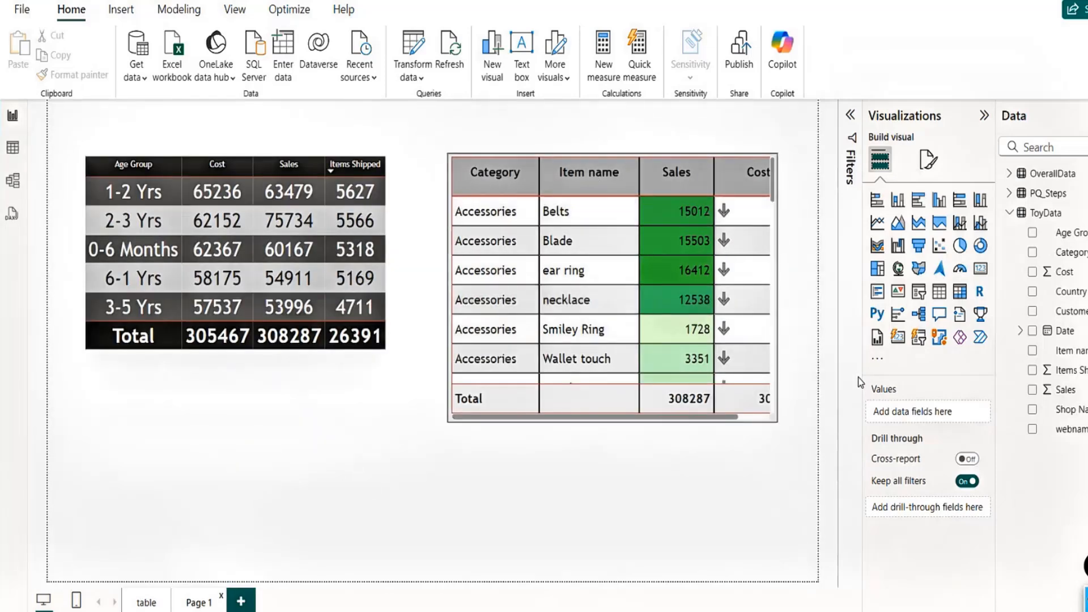
left_click(752, 419)
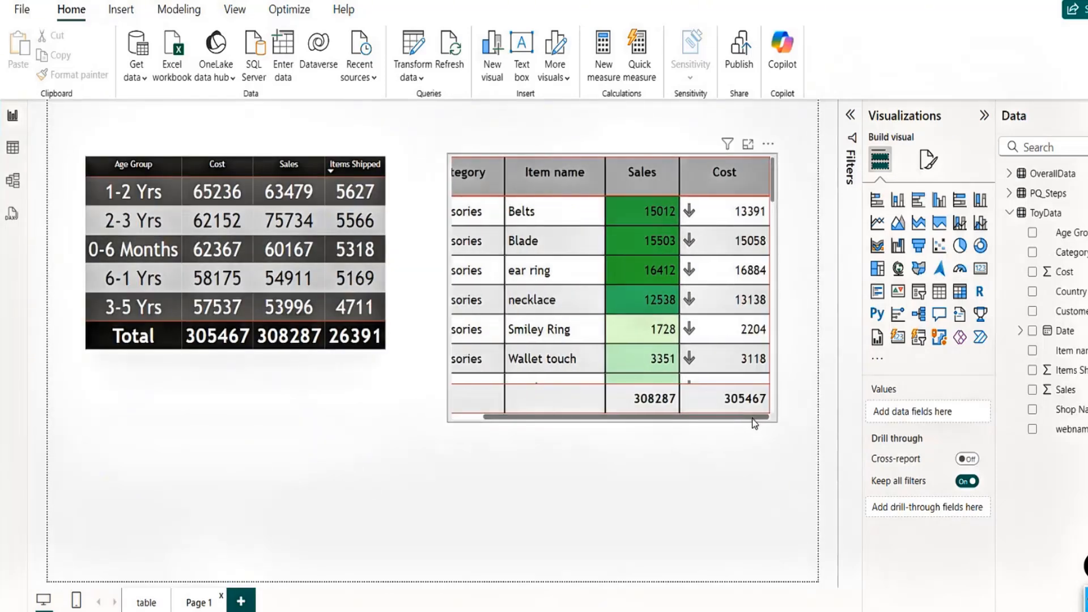
left_click_drag(558, 420, 483, 425)
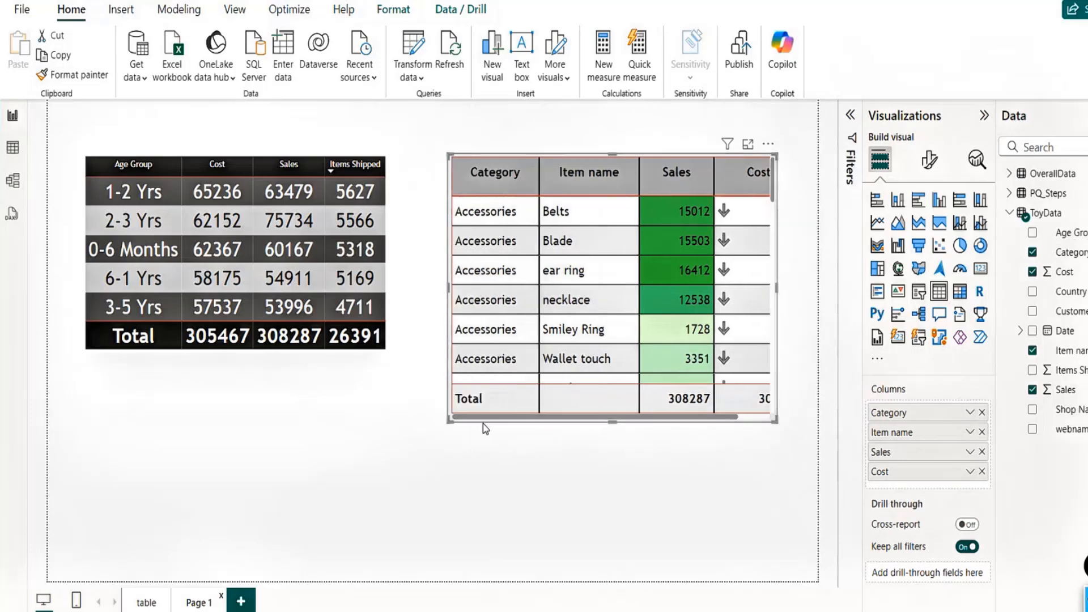
left_click_drag(614, 419, 597, 345)
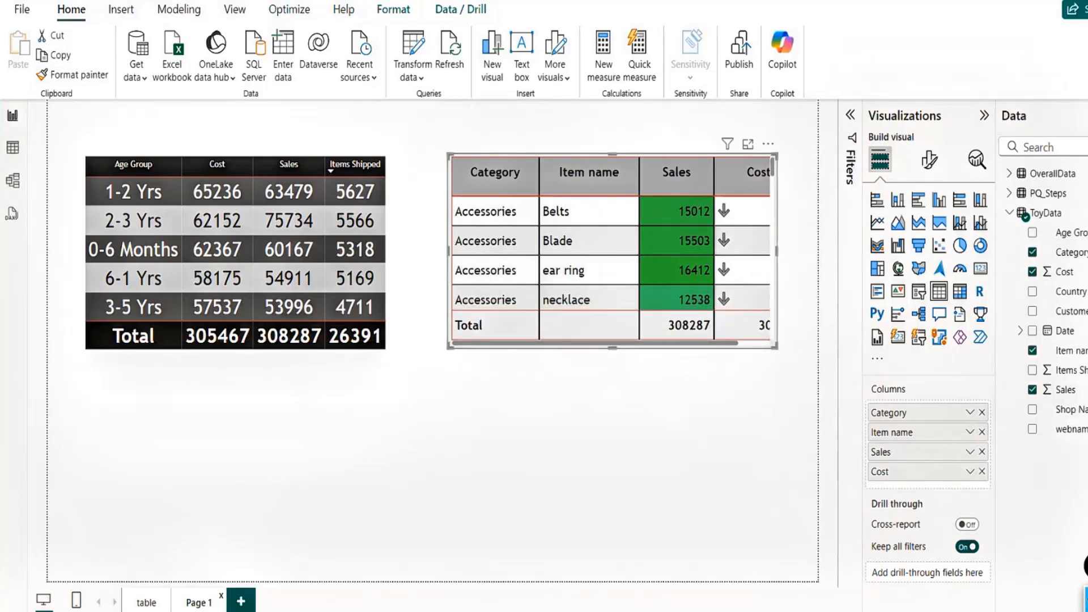